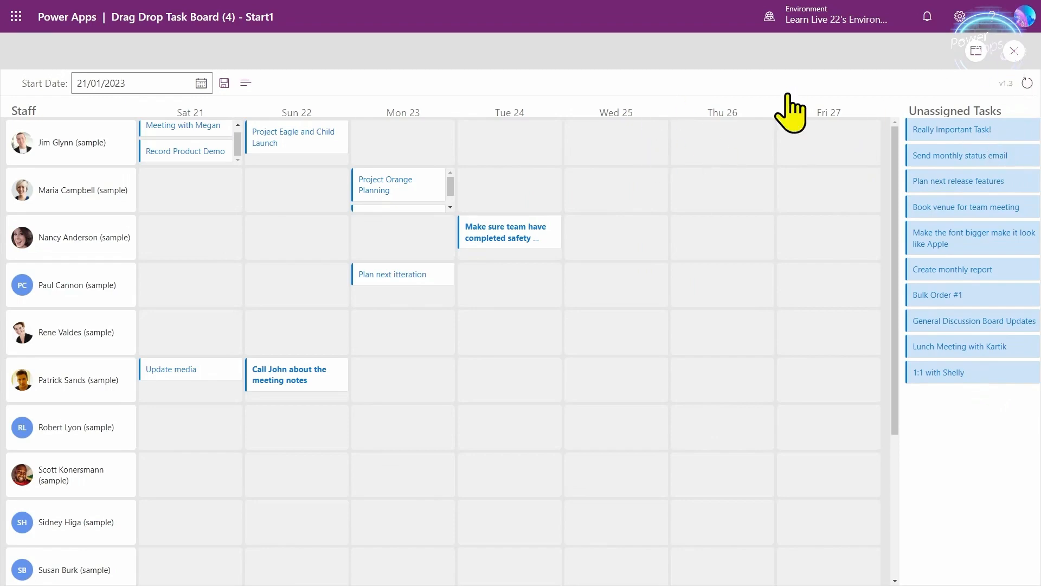
- Leave preview and select conEditTask inside conLayout in the Tree view, showing Visible Off
key(Escape)
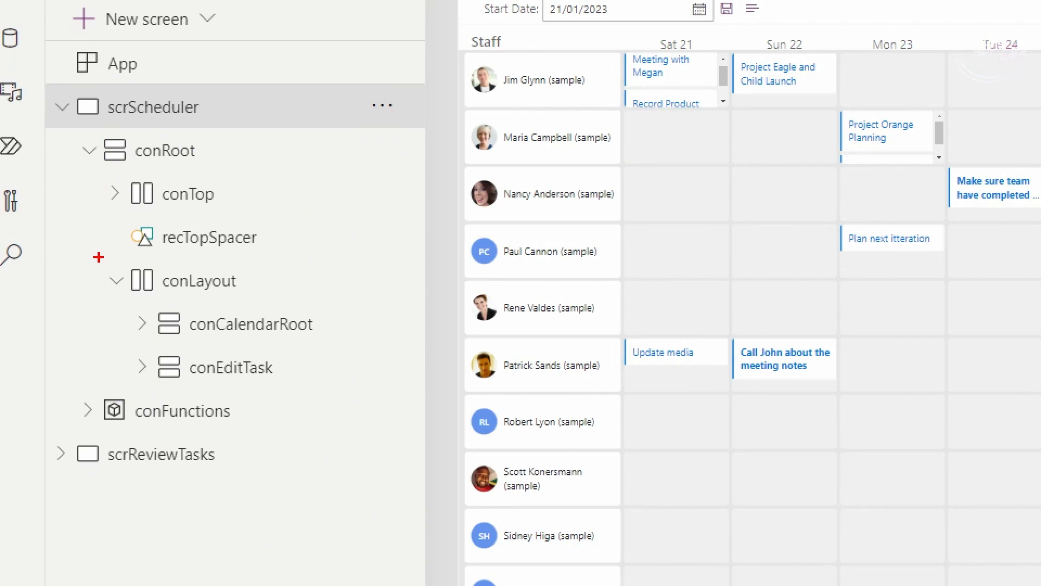
drag(99, 257, 396, 402)
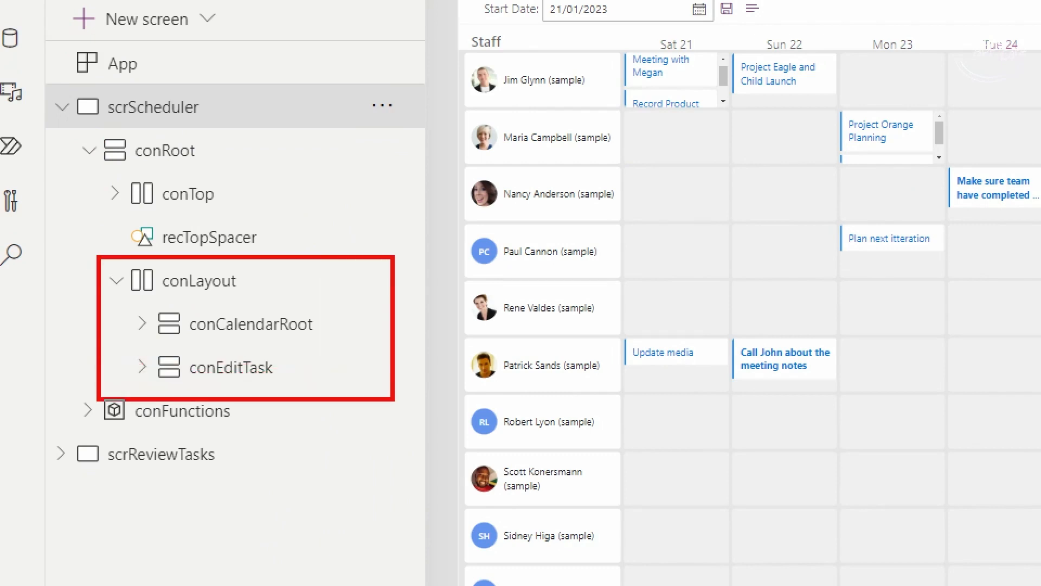
mouse_move(117, 296)
mouse_down()
mouse_move(242, 336)
mouse_move(345, 348)
mouse_up()
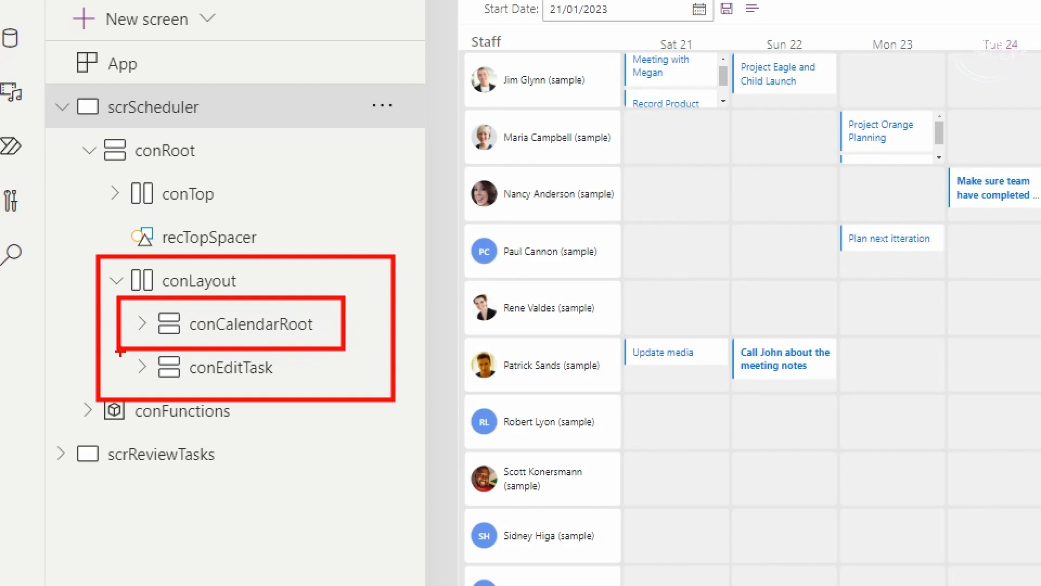
drag(119, 350, 319, 387)
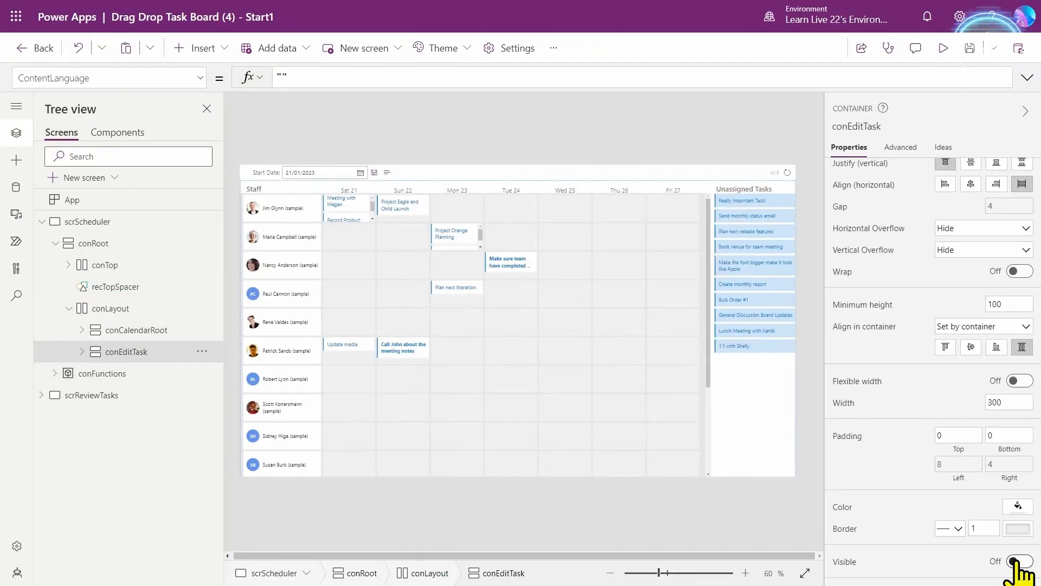
- Turn conEditTask's Visible On, preview the app, and click into the Name, Assigned To and Due Date fields
click(1014, 561)
click(942, 48)
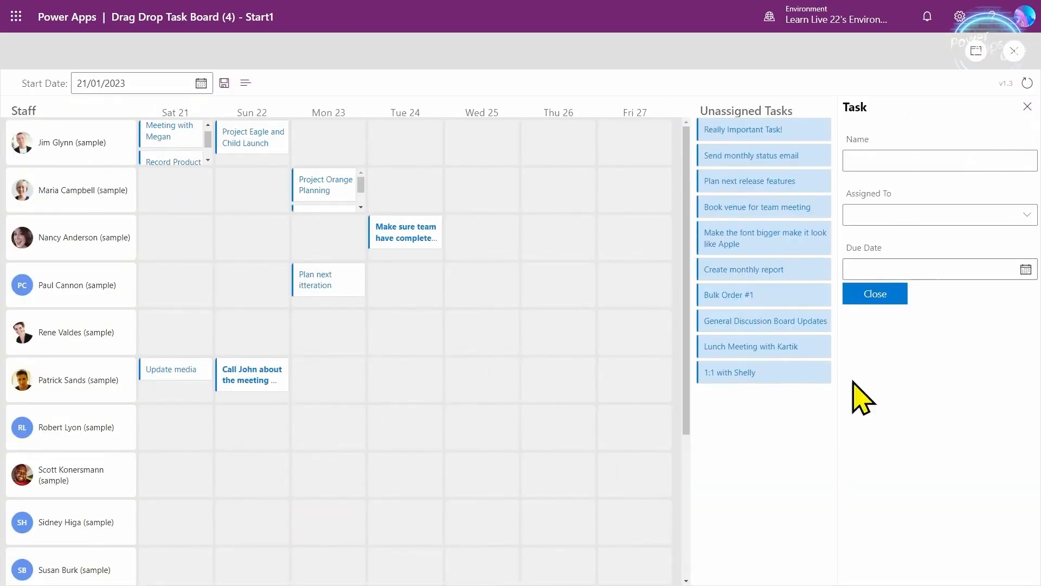
click(890, 162)
click(892, 222)
click(900, 271)
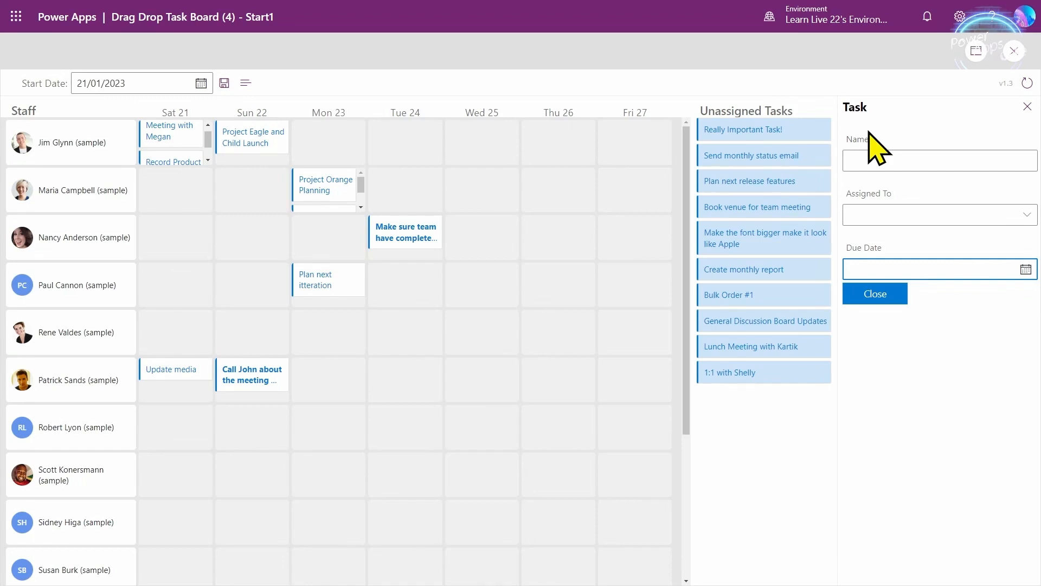
- Tab and Shift+Tab from Name through Assigned To, Due Date and Close, then exit preview
click(925, 157)
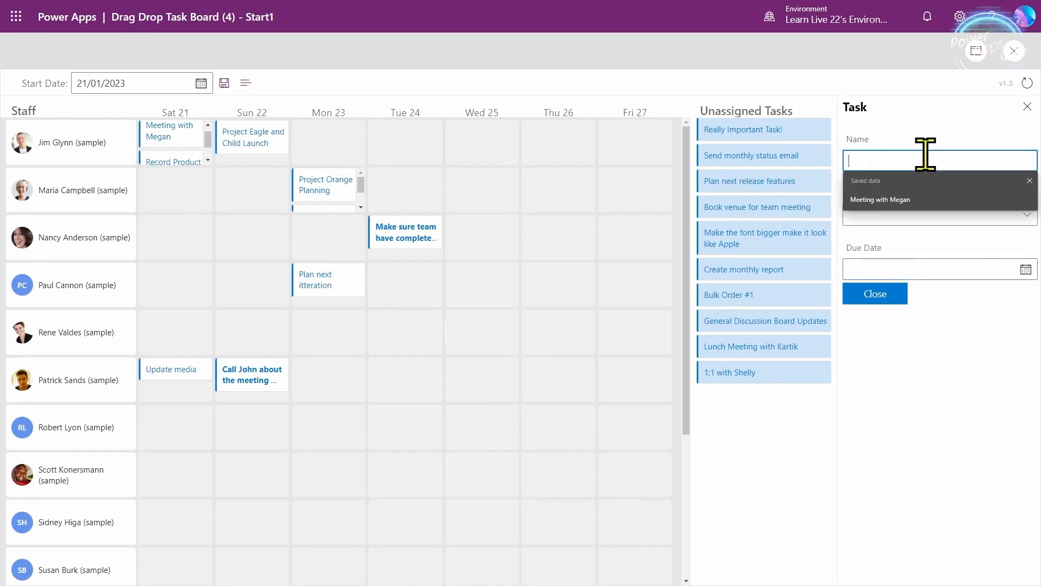
click(901, 158)
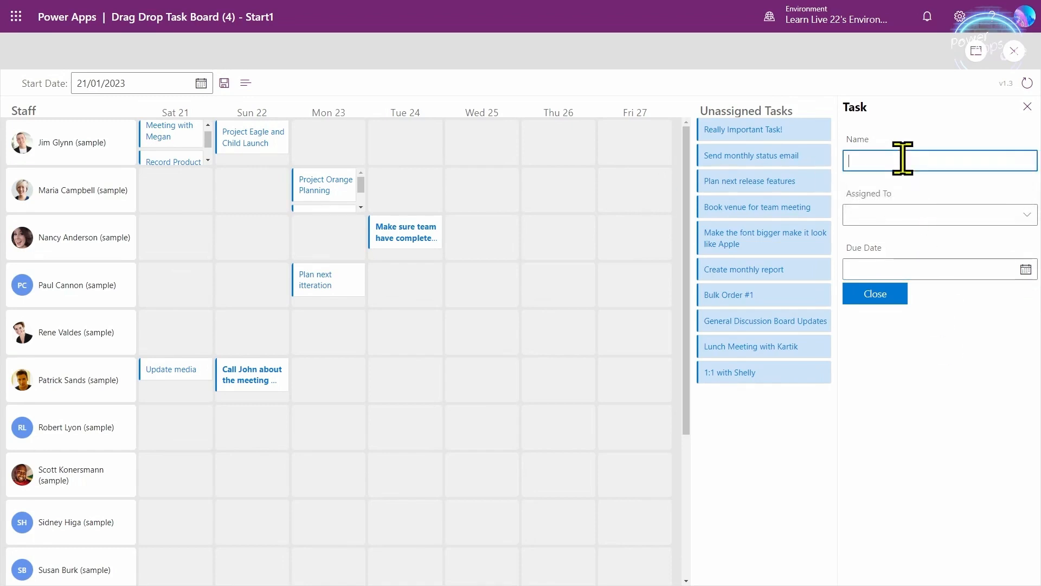
key(Tab)
key(Tab)
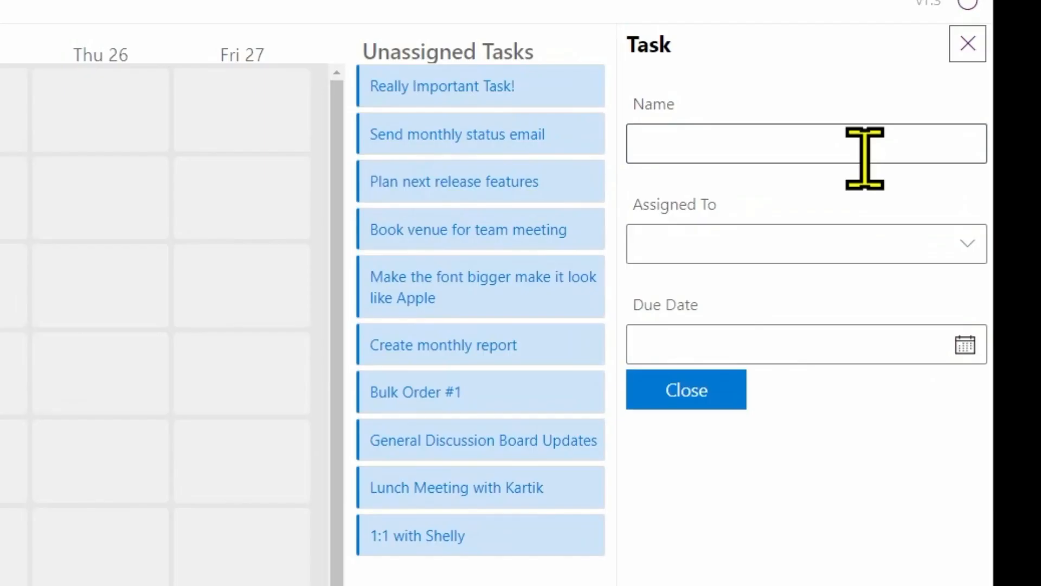
key(Tab)
key(Tab)
key(Tab)
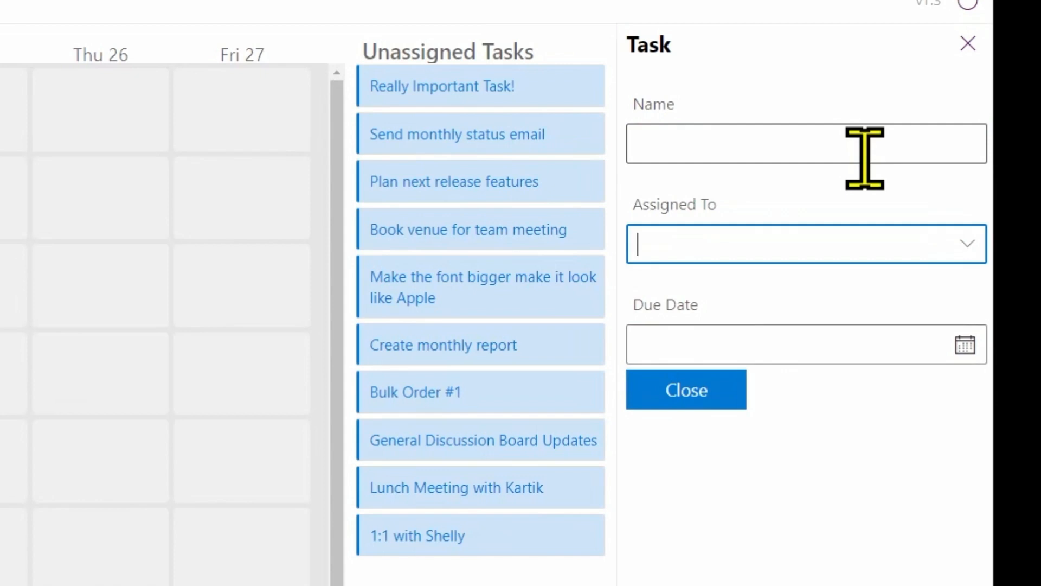
click(864, 158)
key(Tab)
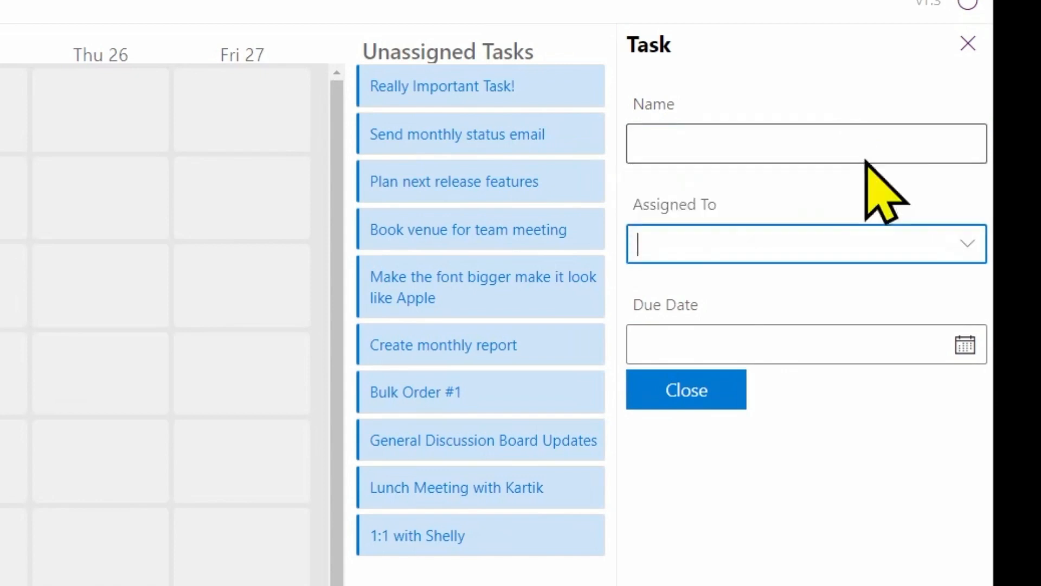
key(shift+Tab)
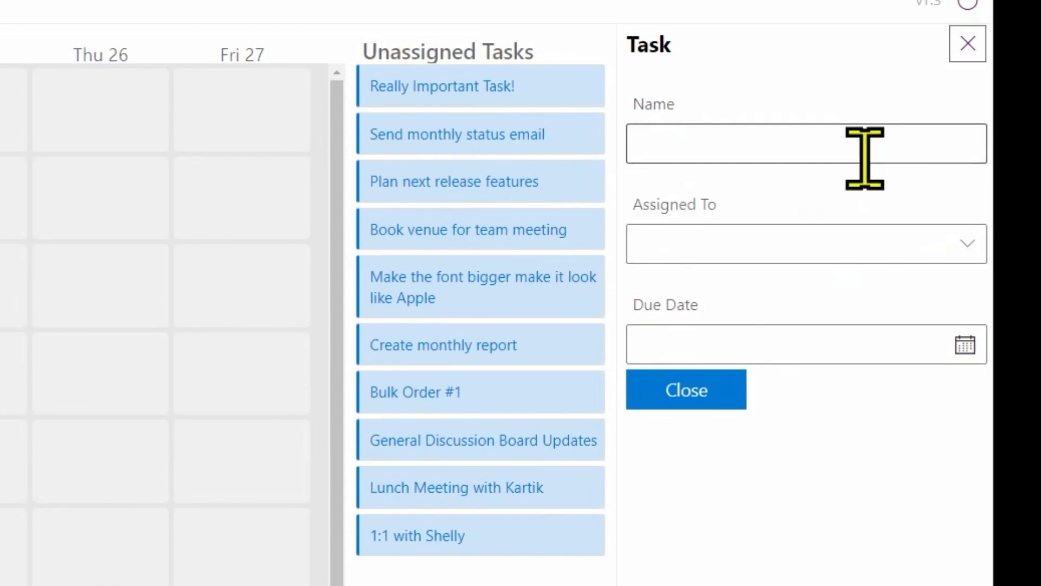
key(shift+Tab)
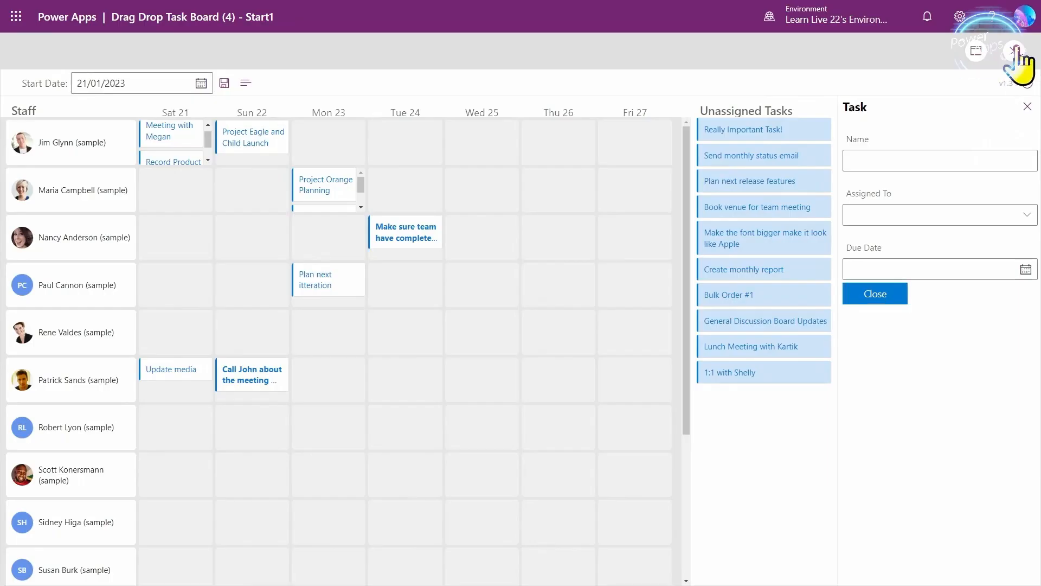
click(1013, 51)
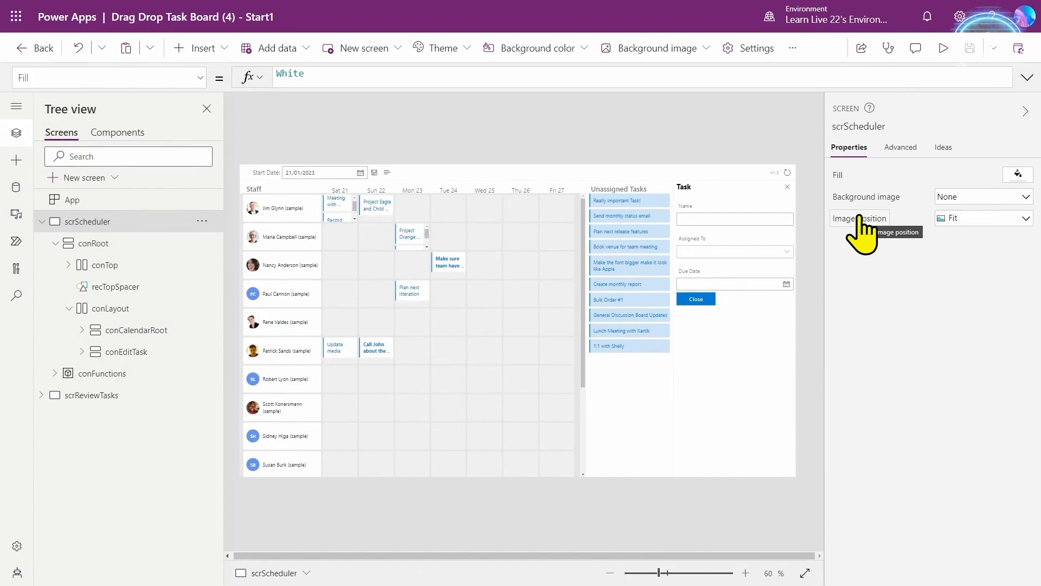
- Check Simplified tab index under Settings > Upcoming features, leave it Off, and close Settings
click(792, 48)
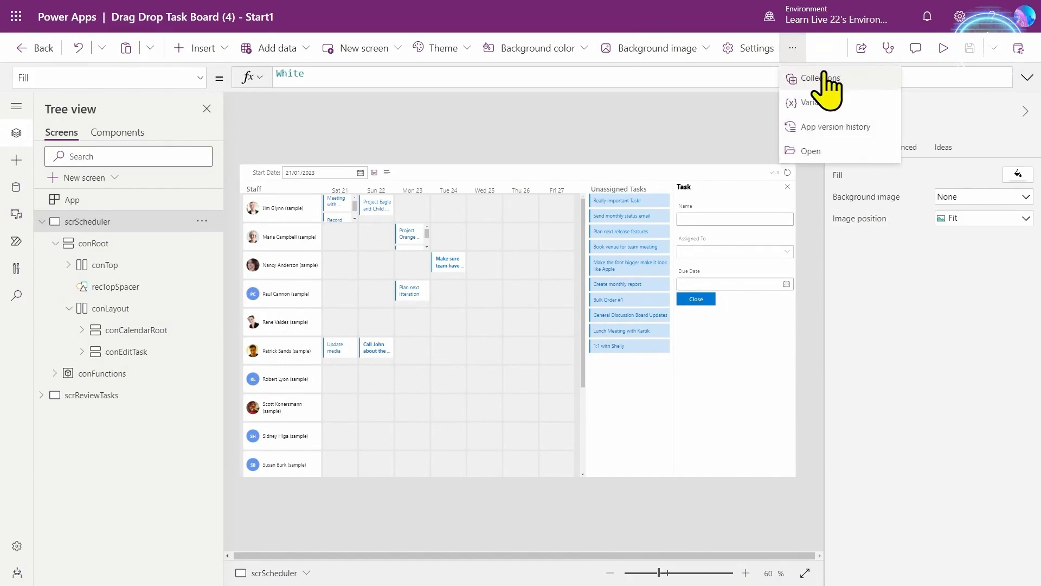
click(758, 50)
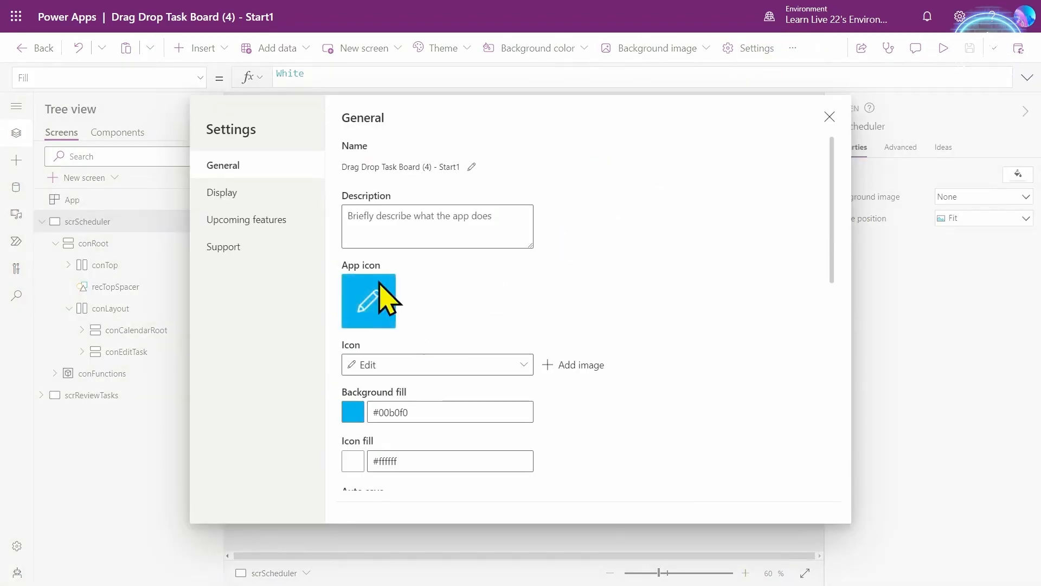
click(267, 221)
scroll(415, 399, down, 10)
scroll(393, 410, down, 9)
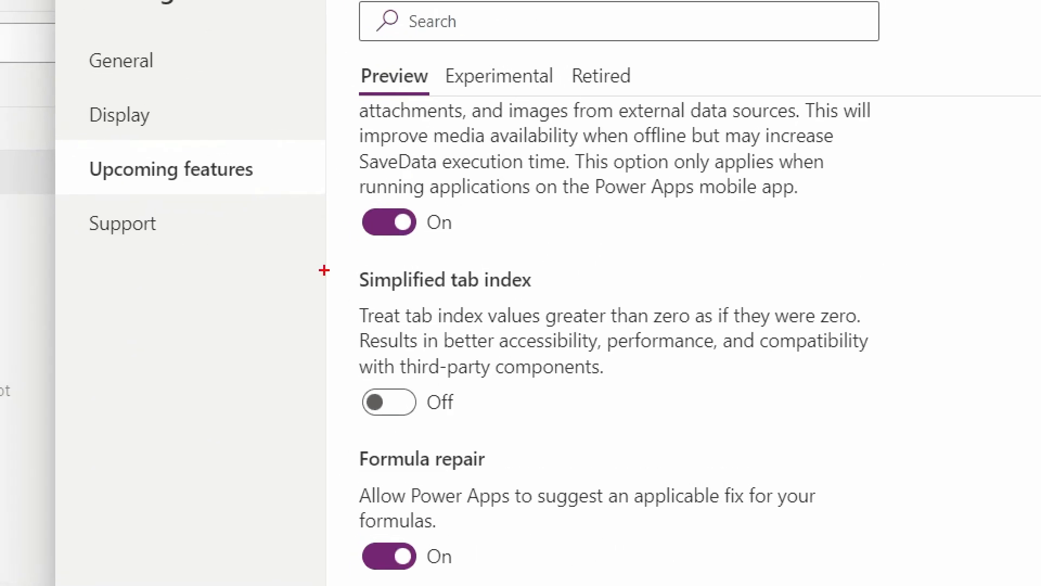
mouse_move(342, 255)
mouse_down()
mouse_move(869, 394)
mouse_move(908, 425)
mouse_up()
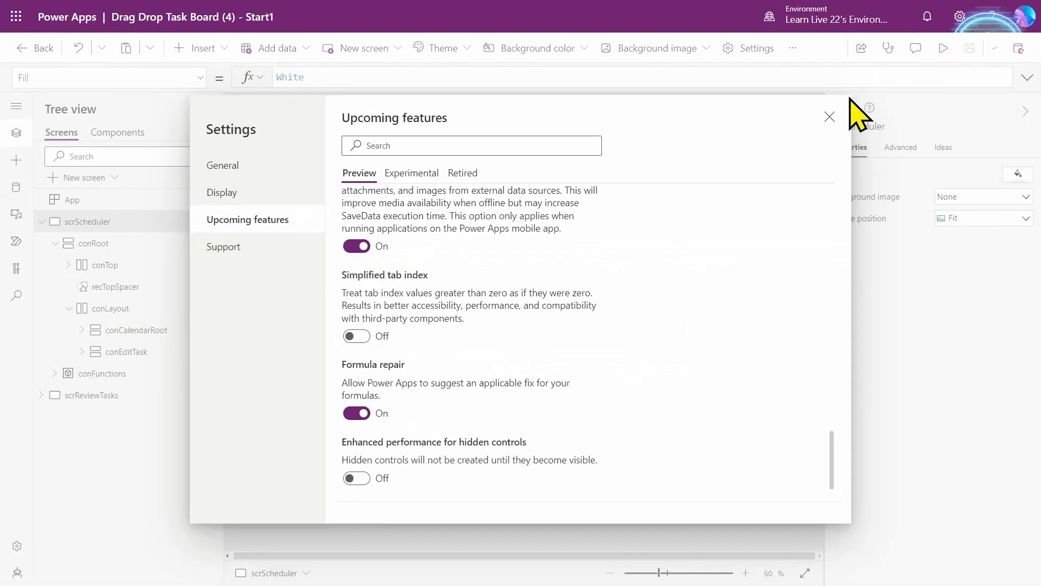
click(824, 114)
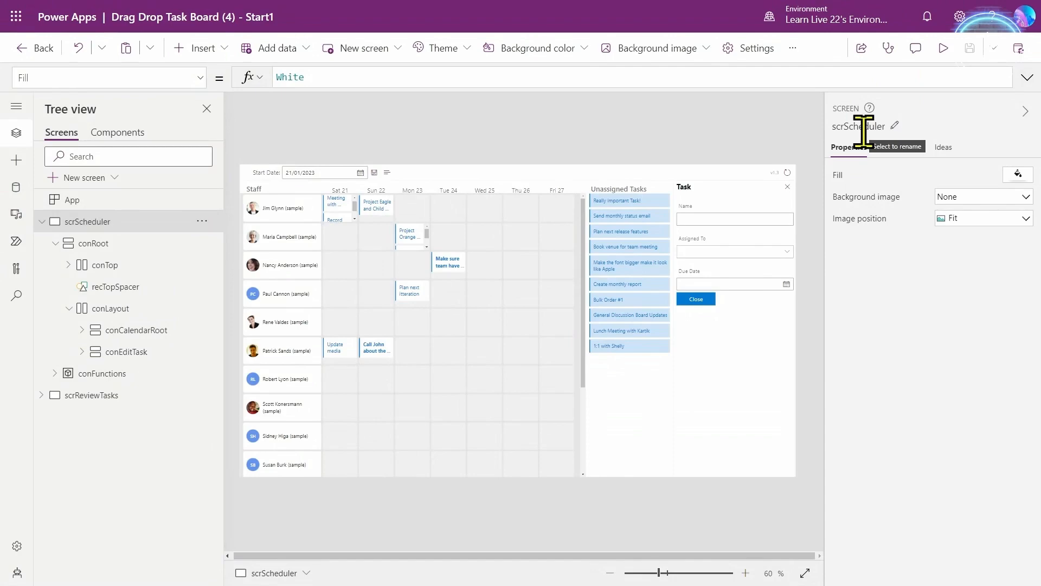
- Open developer tools and pick the Due Date field's element in the Elements panel
key(F12)
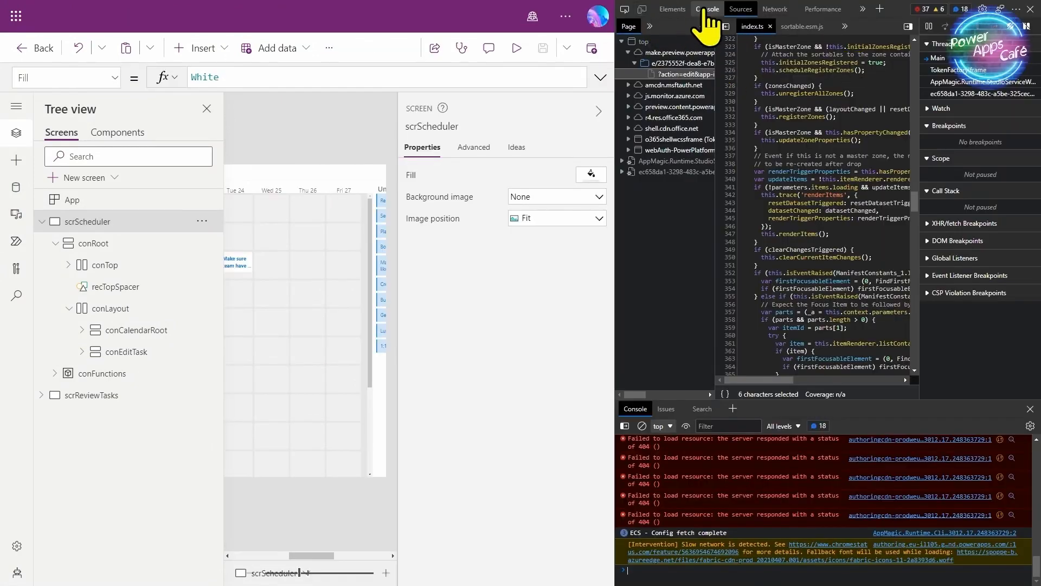
click(677, 10)
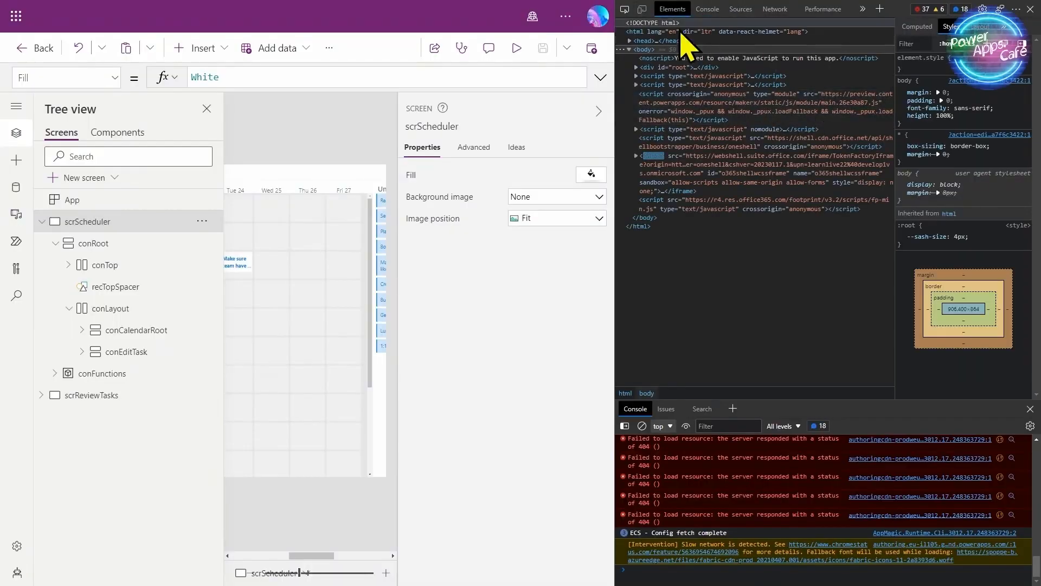
click(516, 49)
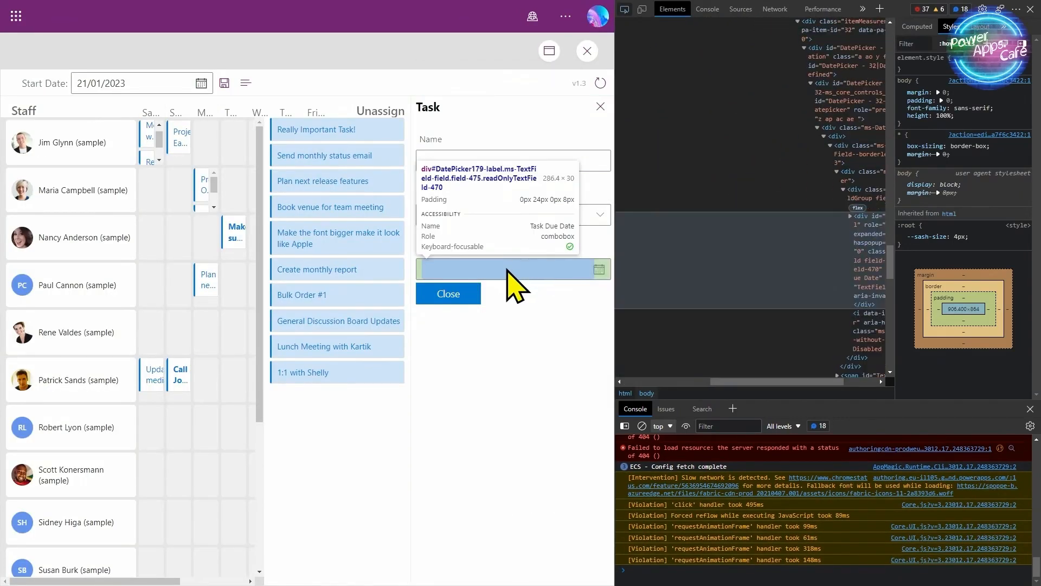
click(514, 271)
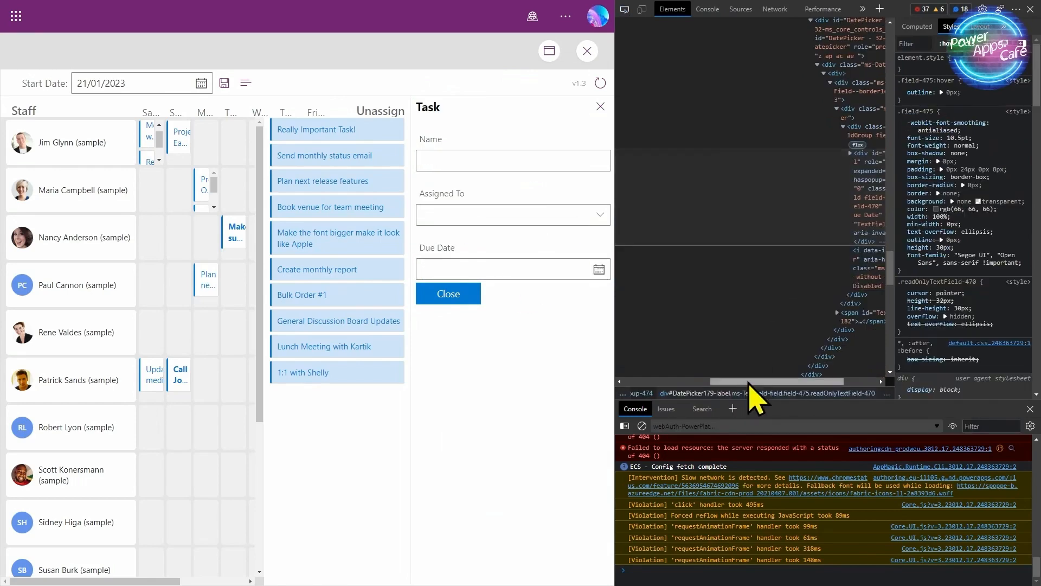
- Expand the Due Date label node and examine its parent field group, which shows tabindex "0"
drag(746, 382, 780, 382)
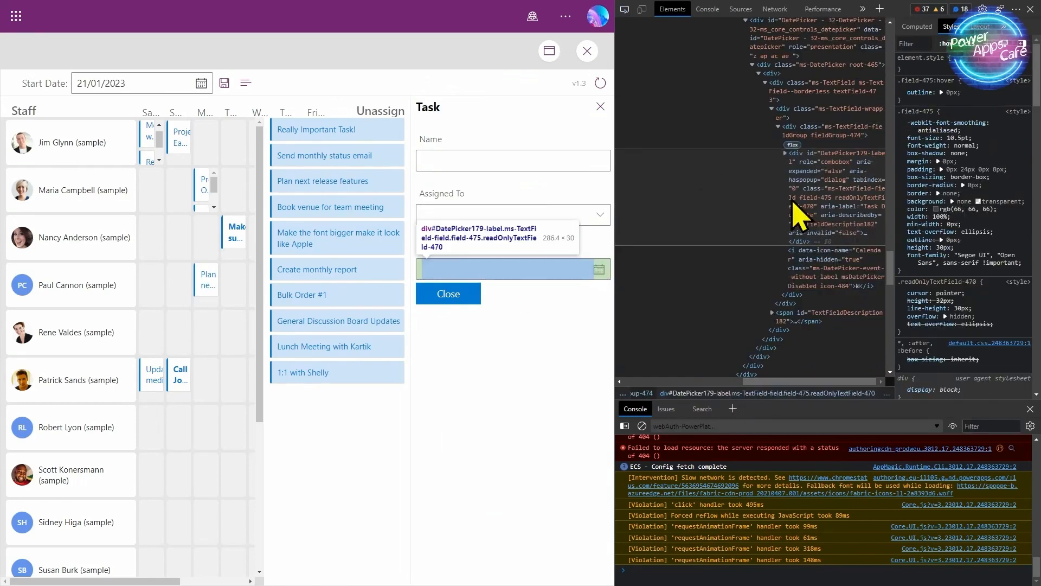
click(785, 153)
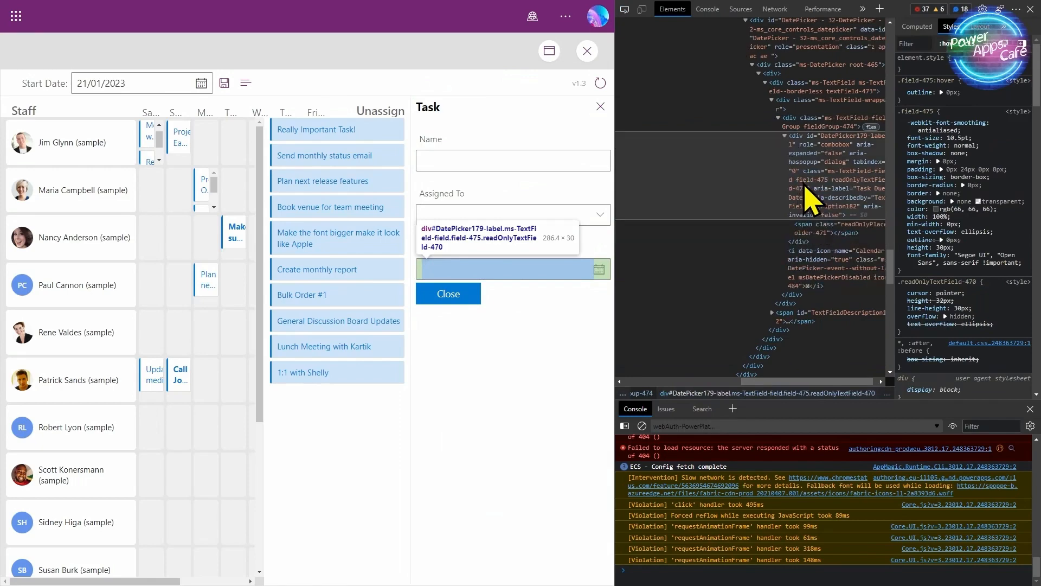
drag(804, 382, 888, 352)
key(Up)
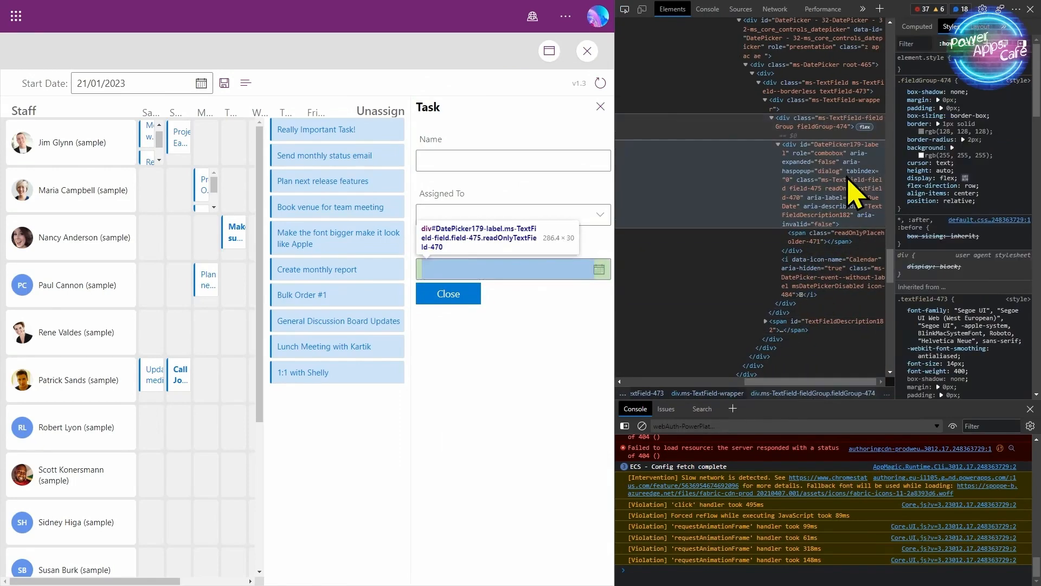
right_click(850, 209)
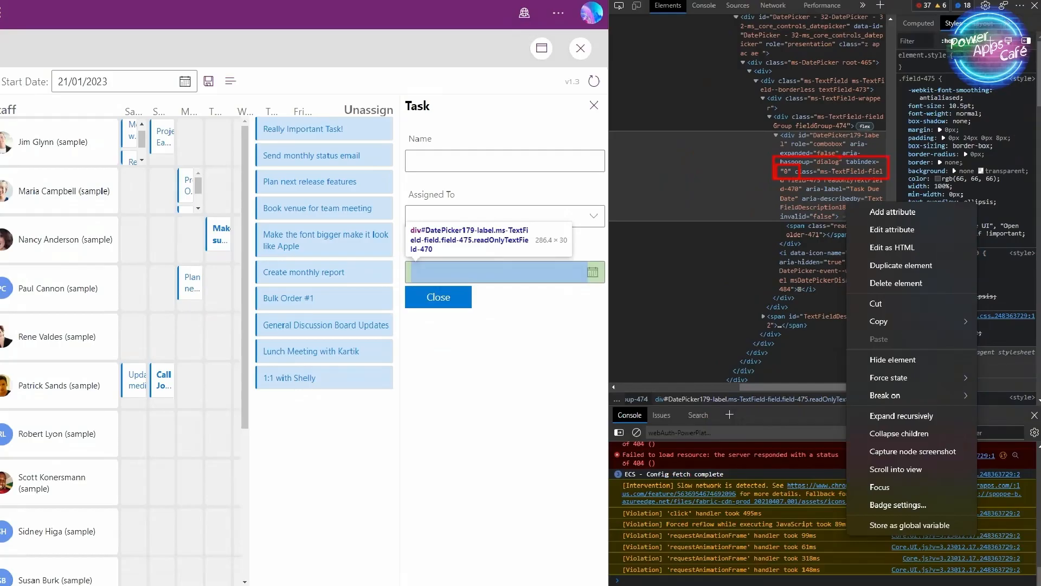
click(804, 157)
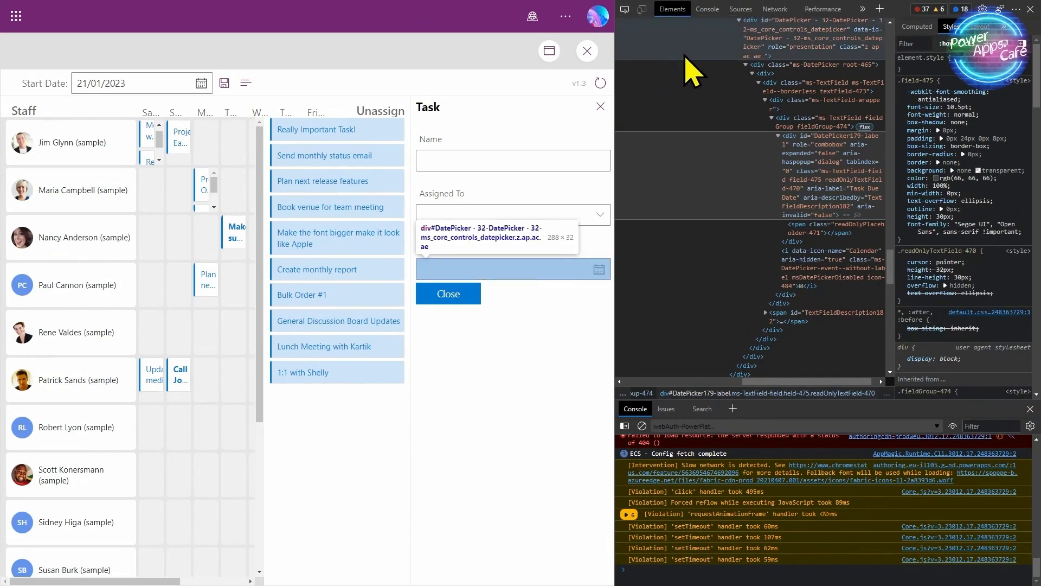
- Inspect the Assigned To box, whose caret button has tabindex "-1", then exit preview
click(624, 9)
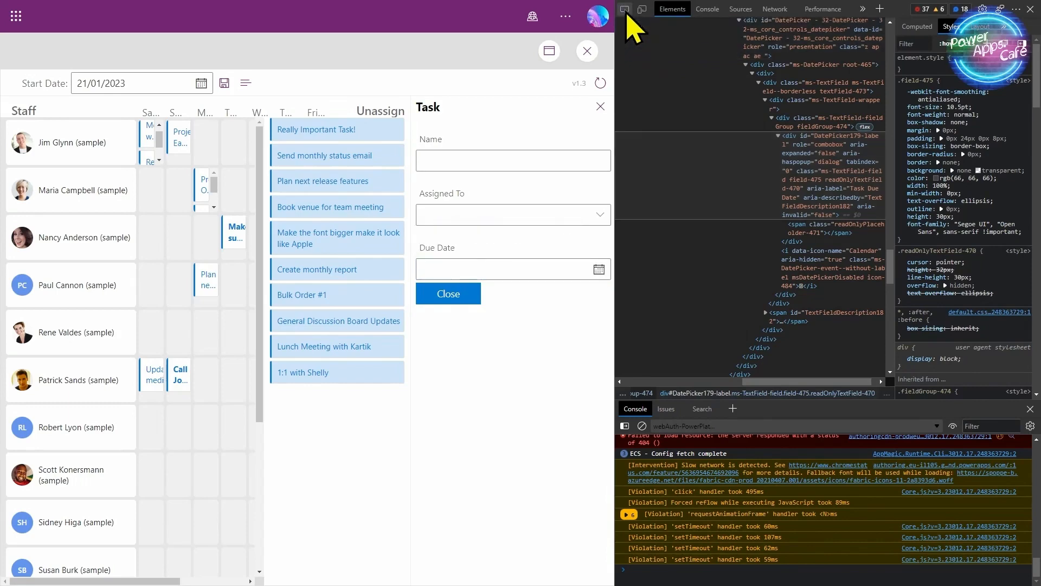
click(445, 213)
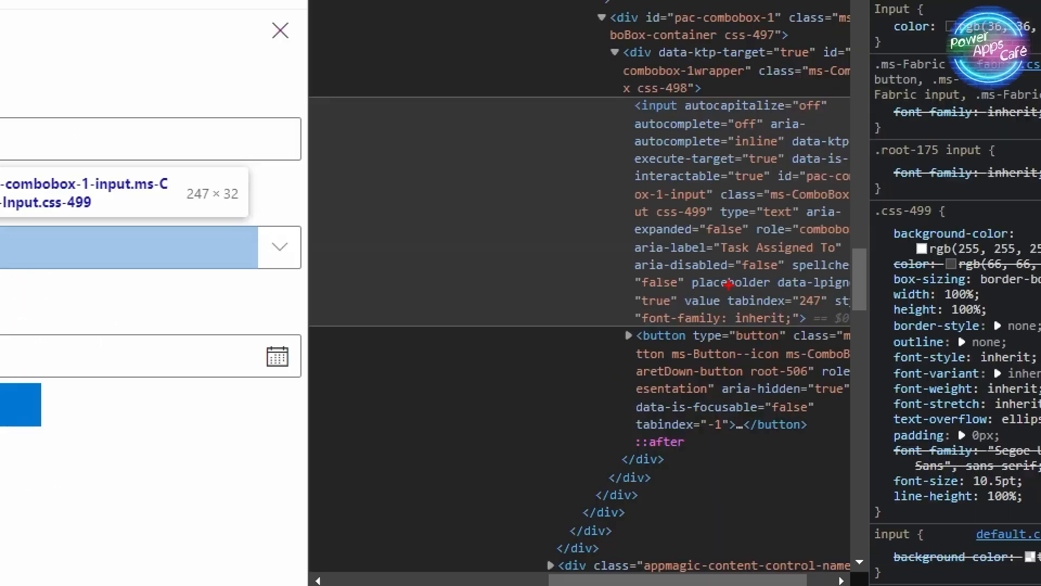
mouse_move(723, 279)
mouse_down()
mouse_move(745, 307)
mouse_move(836, 317)
mouse_up()
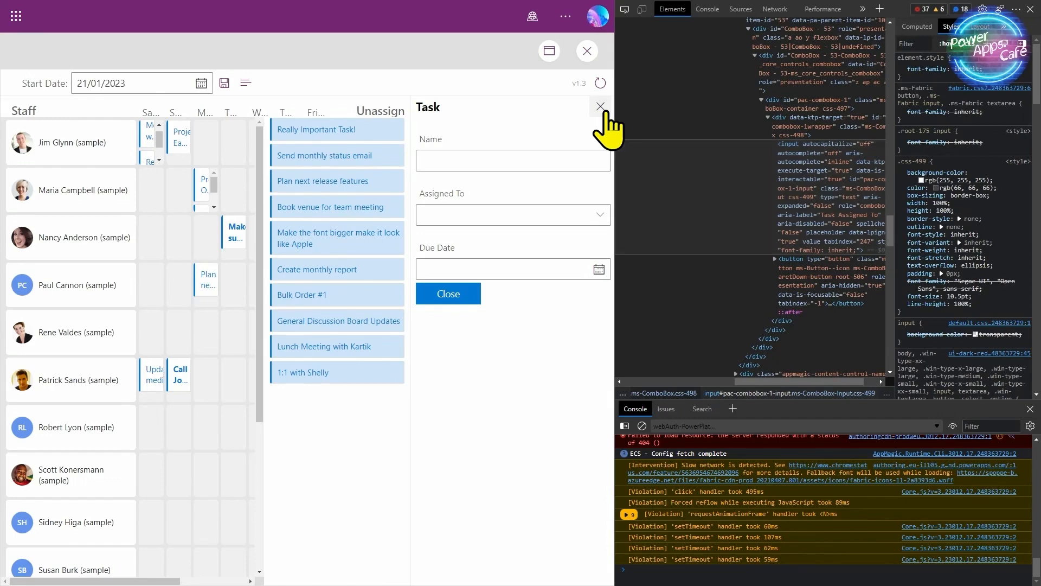
click(587, 51)
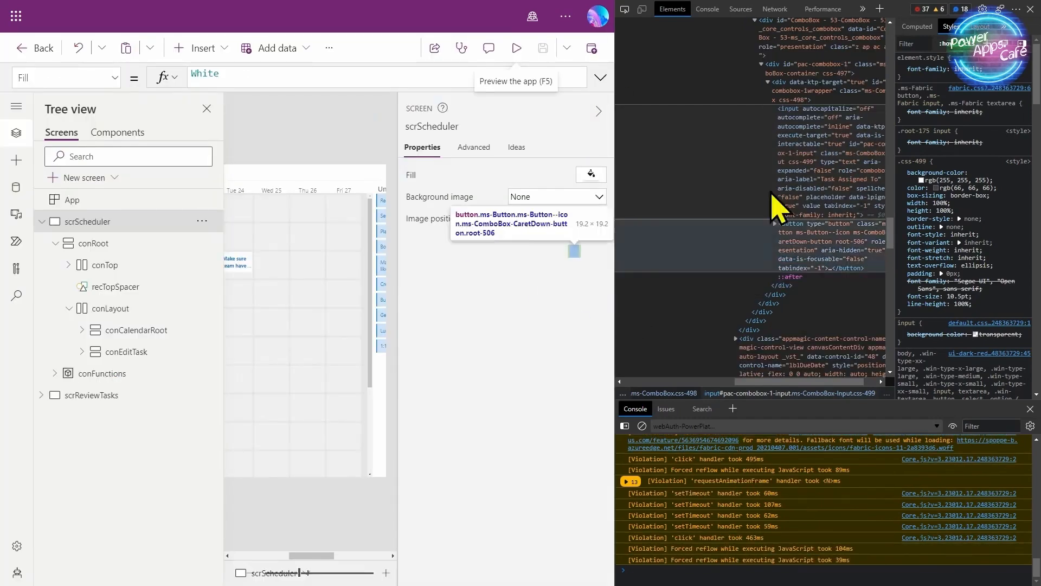
- Close developer tools, switch Simplified tab index On in Upcoming features, and preview the app
key(F12)
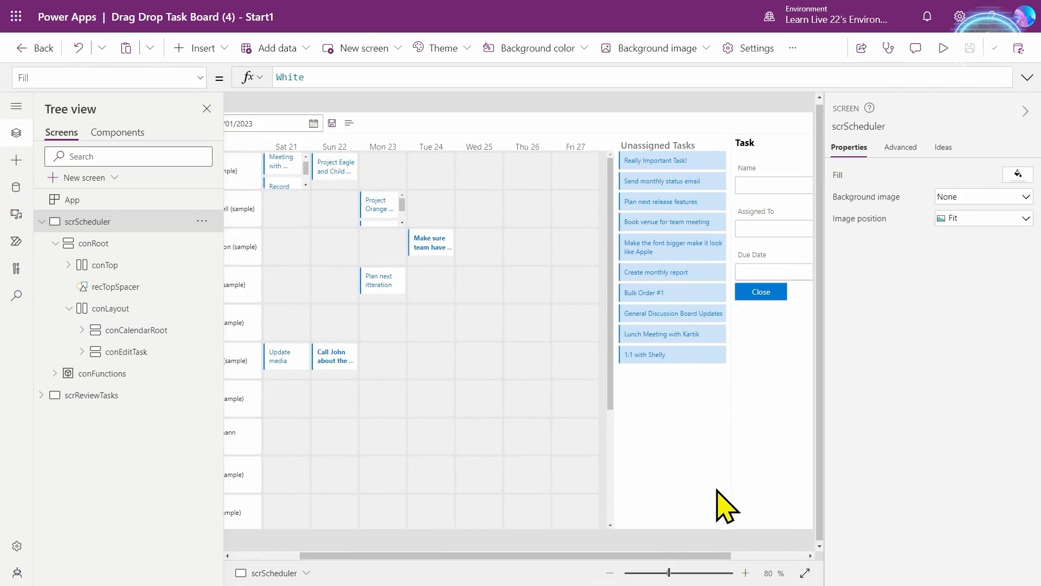
drag(727, 556, 806, 555)
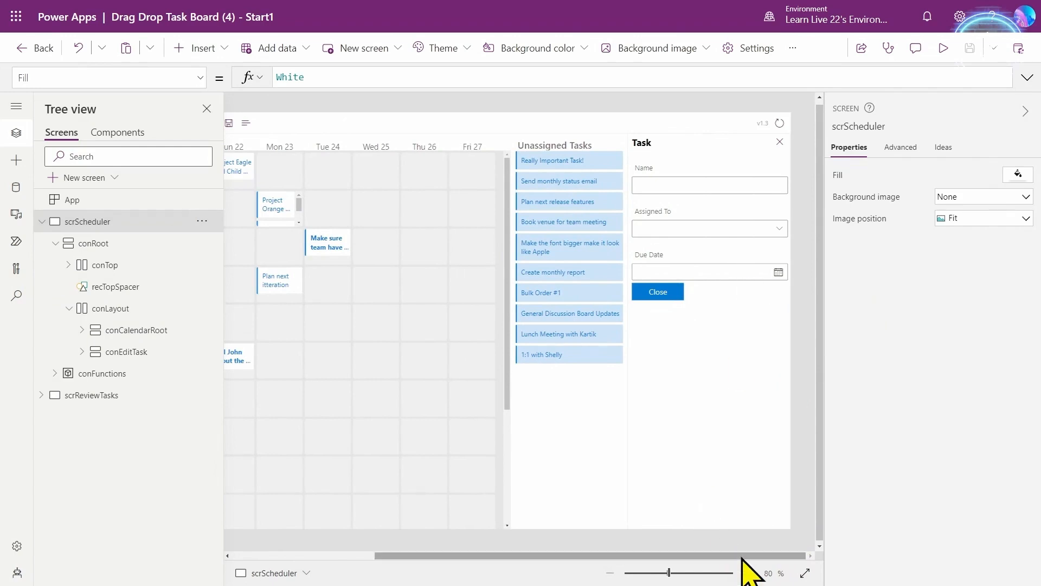
click(754, 49)
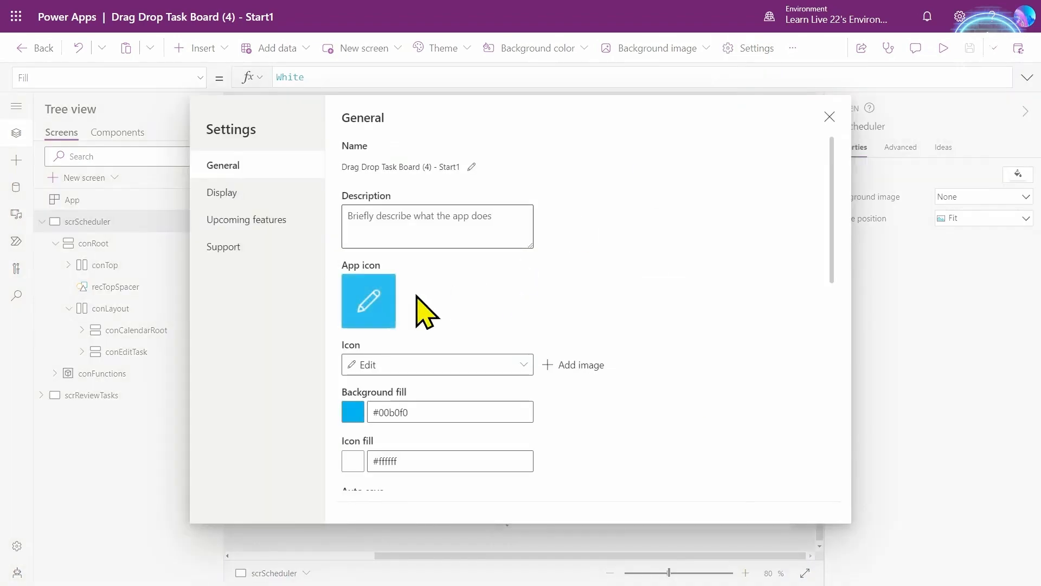
click(223, 224)
scroll(448, 315, down, 5)
scroll(443, 326, down, 5)
click(357, 336)
click(830, 117)
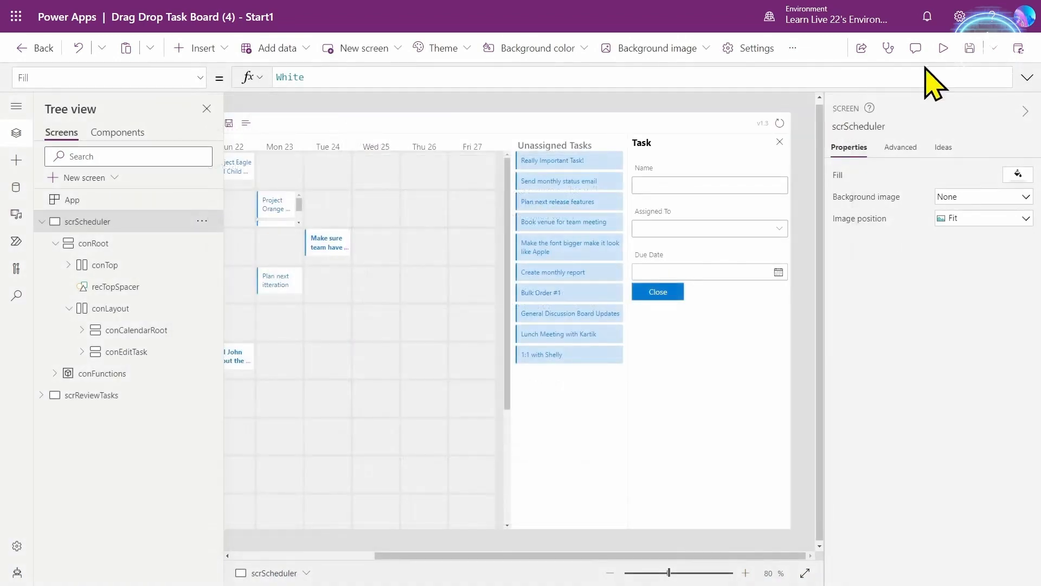
click(943, 48)
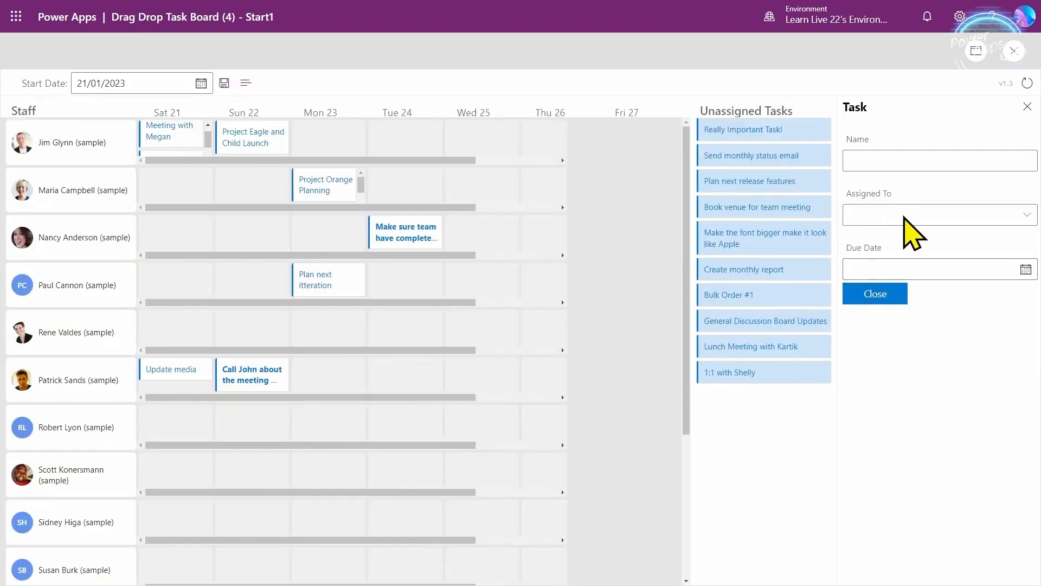
- Inspect the Assigned To field's markup in developer tools, then close them
key(ctrl+shift+c)
click(520, 219)
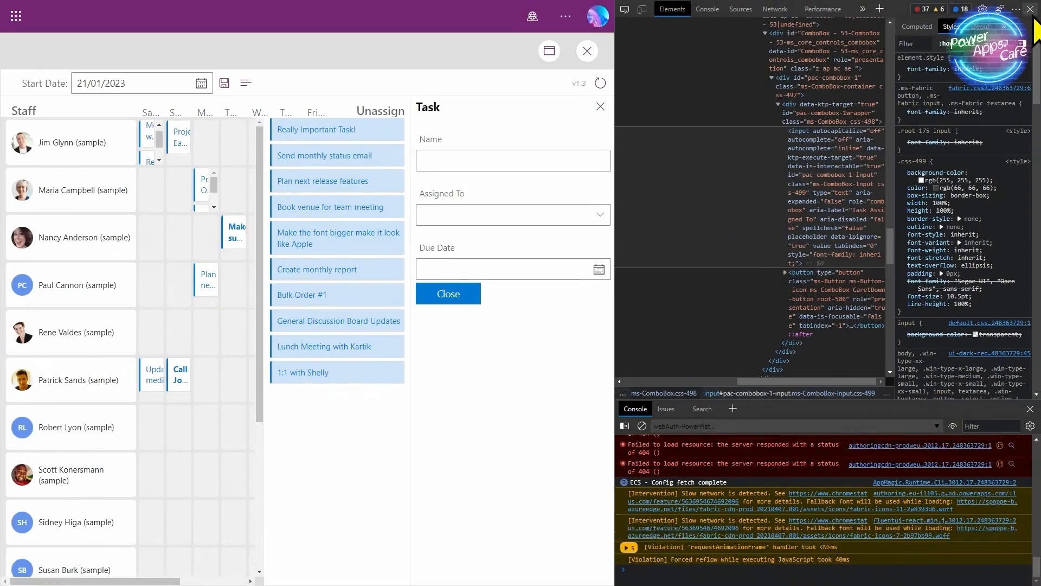
key(F12)
- Tab and Shift+Tab from Name through the Task fields, Close icon, Project Orange Planning card and refresh control, then exit preview
click(916, 157)
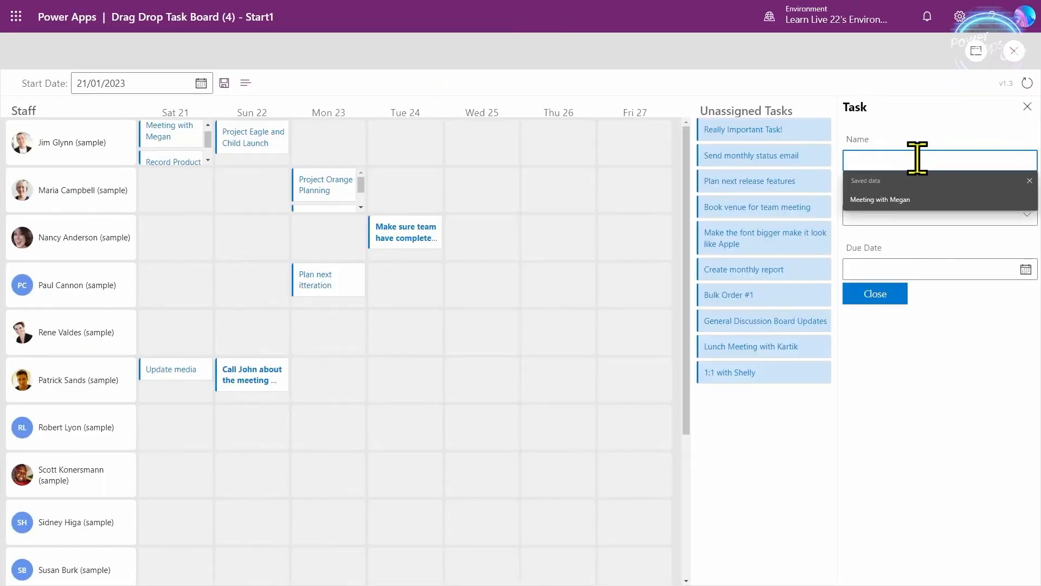
key(Tab)
key(Tab)
key(Tab)
key(shift+Tab)
key(shift+Tab)
key(shift+Tab)
key(shift+Tab)
key(Tab)
key(Tab)
key(Tab)
key(Tab)
key(shift+Tab)
key(shift+Tab)
key(shift+Tab)
key(shift+Tab)
key(shift+Tab)
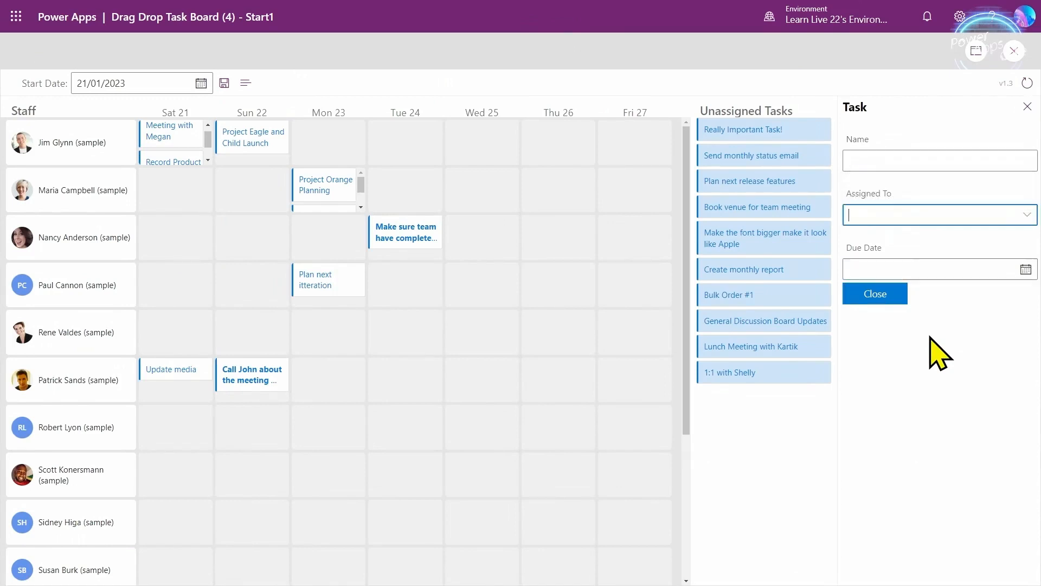
key(shift+Tab)
key(shift+Tab)
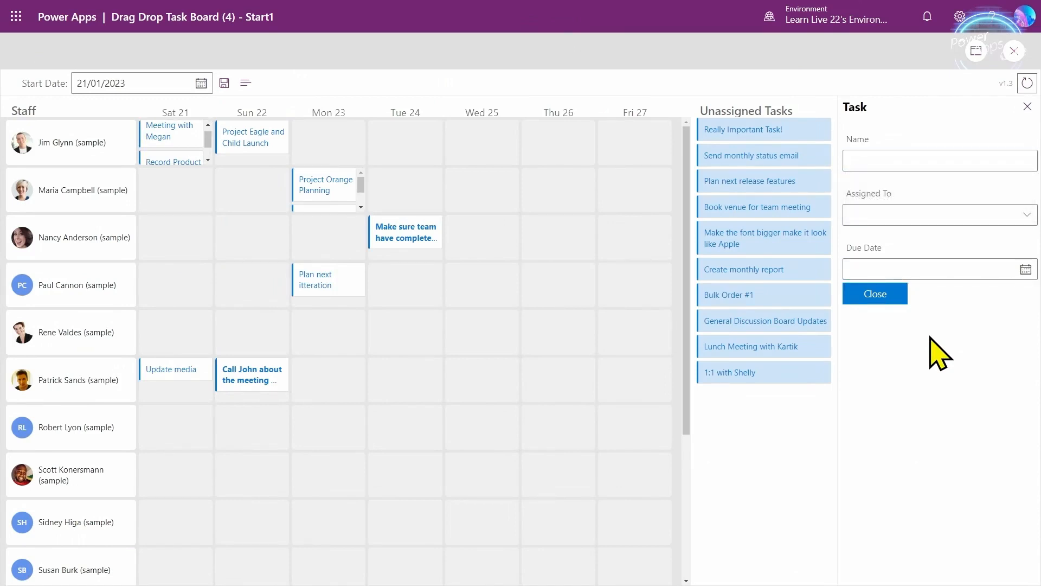
click(1013, 51)
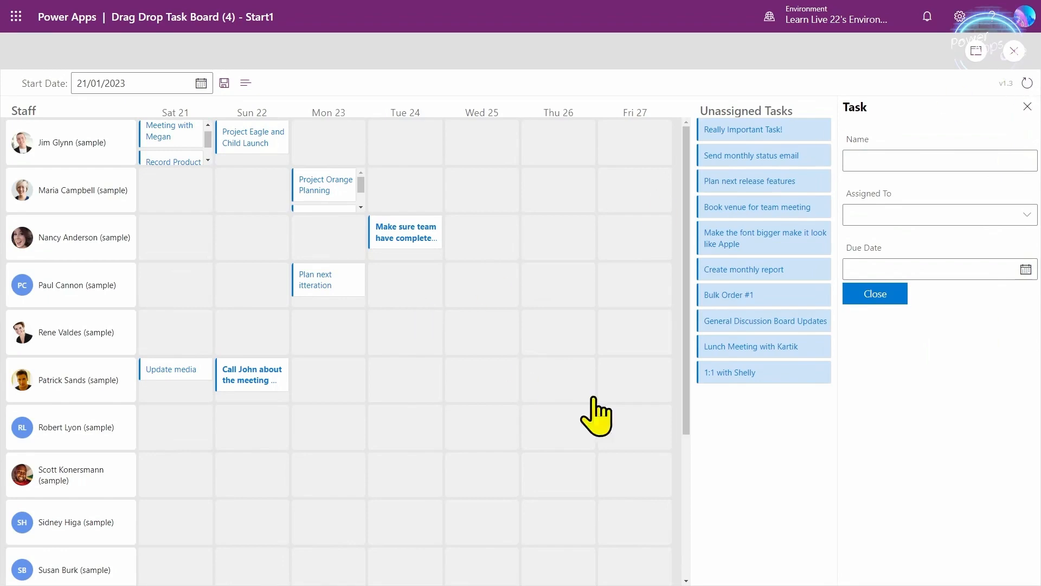
drag(672, 555, 601, 555)
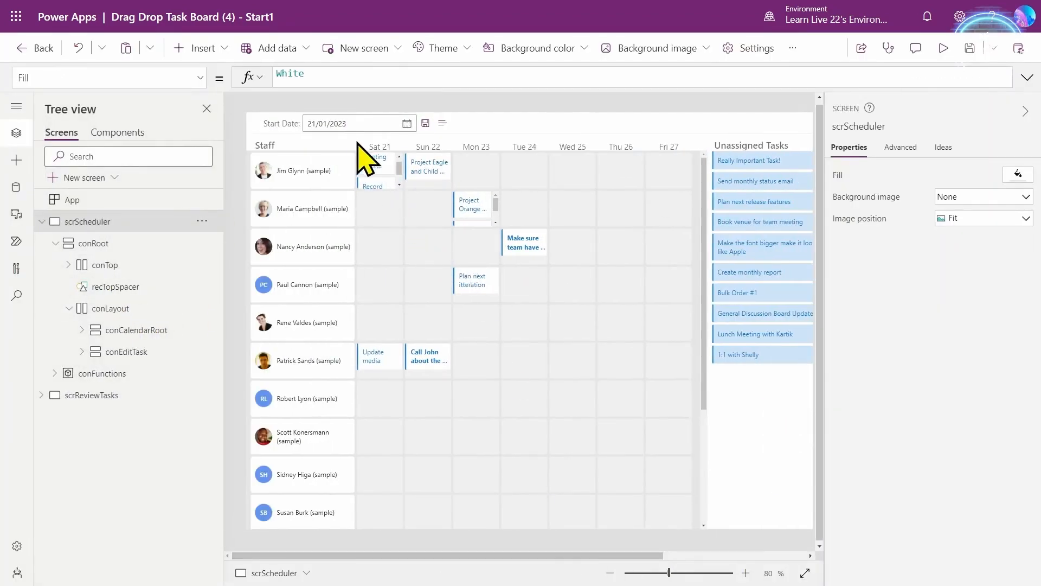
- Select the Sat 21 DaySlot gallery, view its AllowFocus formula CountRows(Filter(colTasks,Zone=ThisItem.Zone))>1, then preview
click(375, 158)
scroll(992, 372, down, 10)
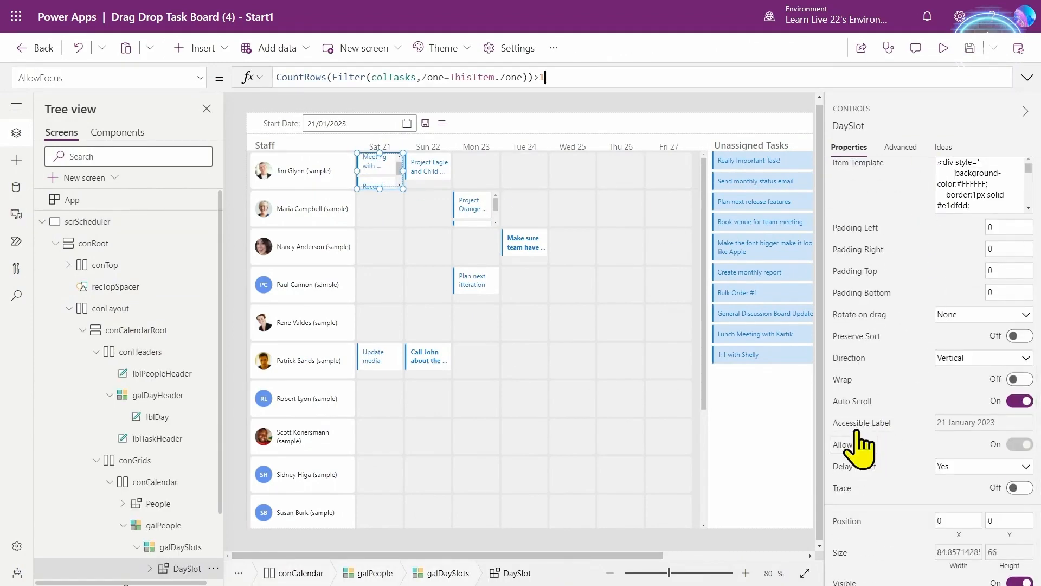
click(1027, 77)
click(502, 102)
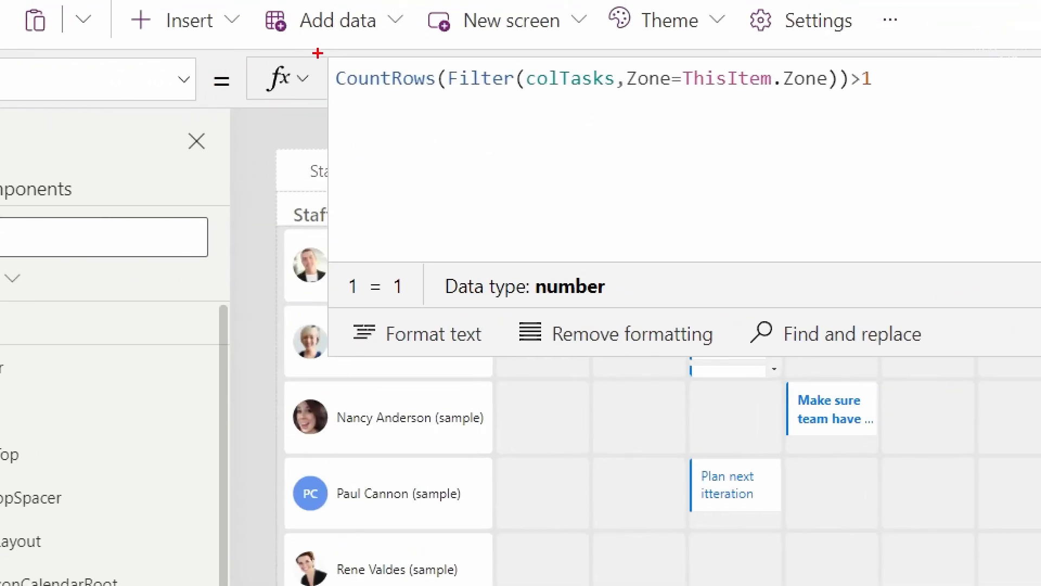
drag(326, 55, 933, 102)
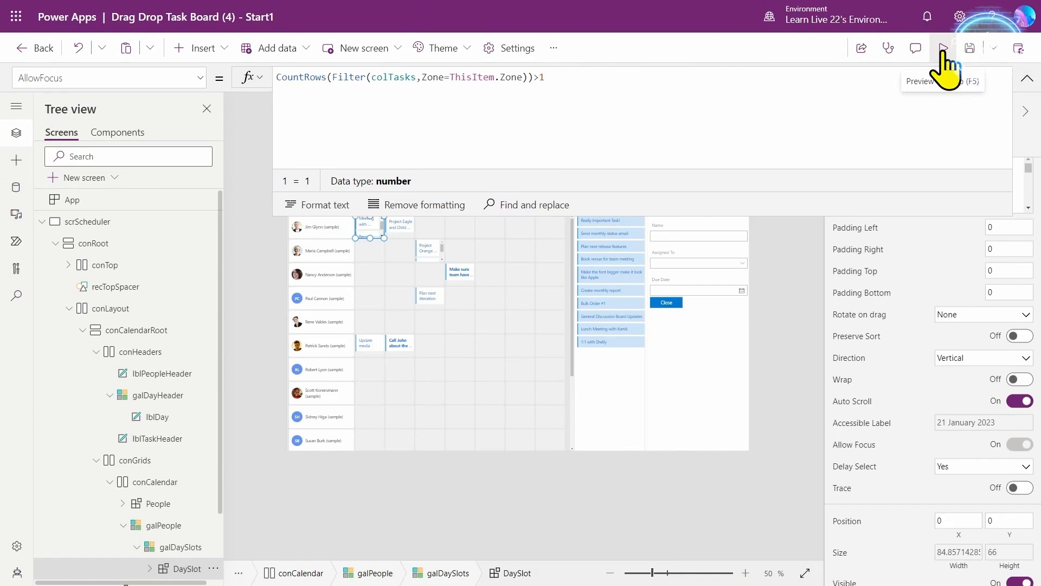
click(944, 51)
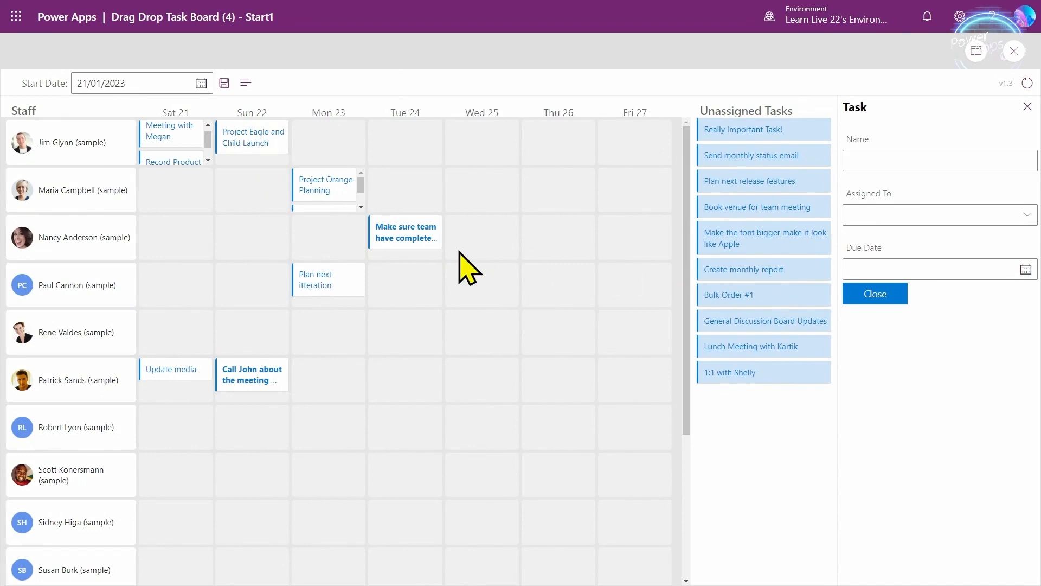
click(957, 164)
click(914, 268)
click(903, 288)
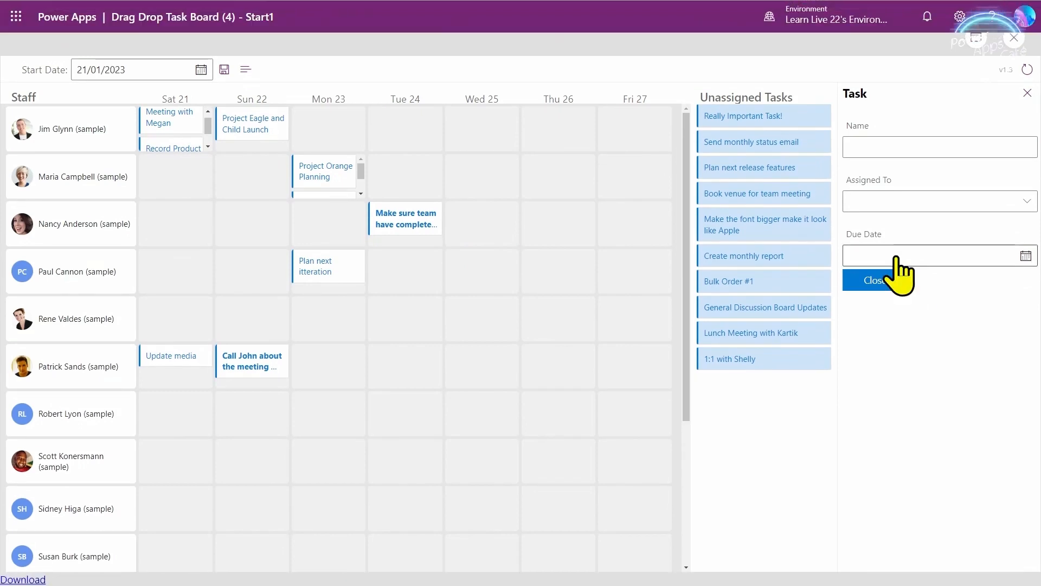
click(158, 76)
click(180, 123)
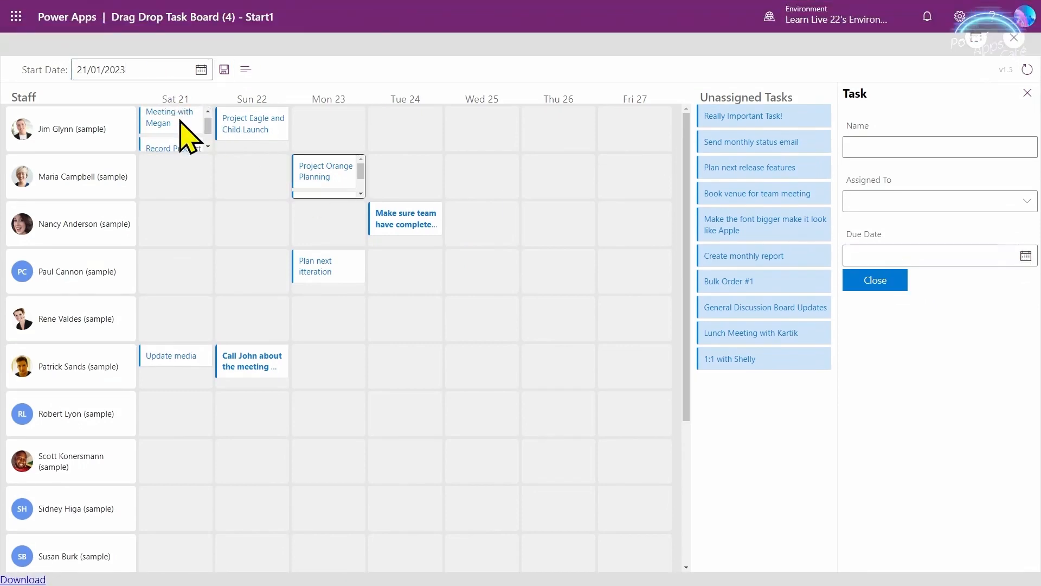
click(181, 124)
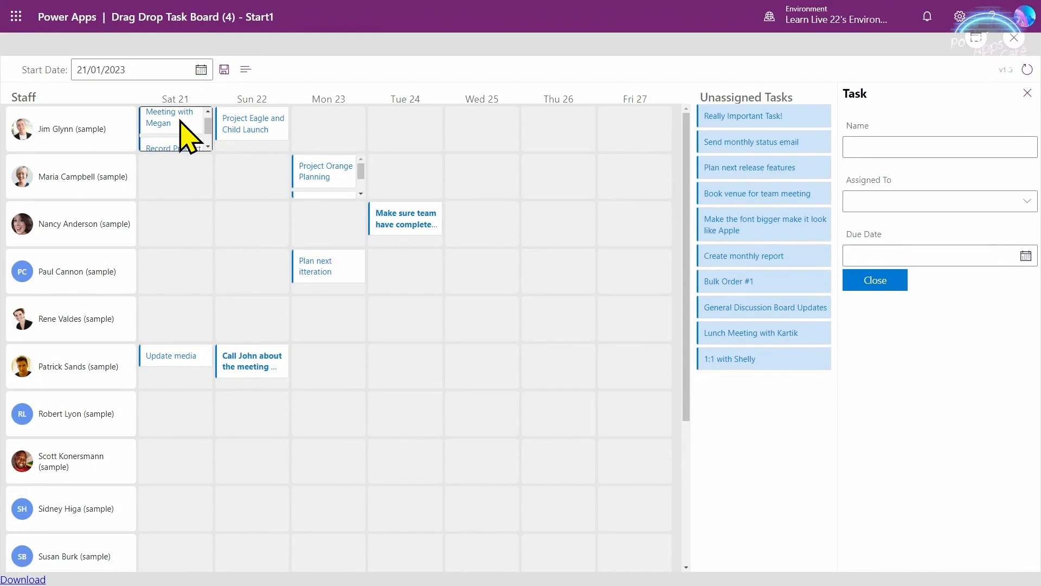
click(180, 124)
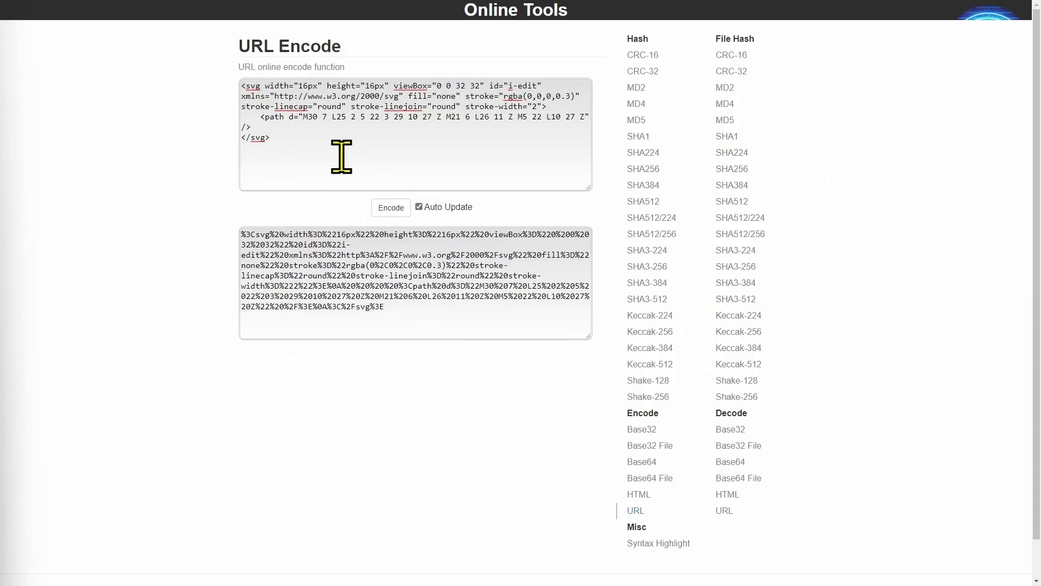
- Select all the URL-encoded i-edit SVG text in the output box and switch back to Power Apps
drag(293, 133, 239, 87)
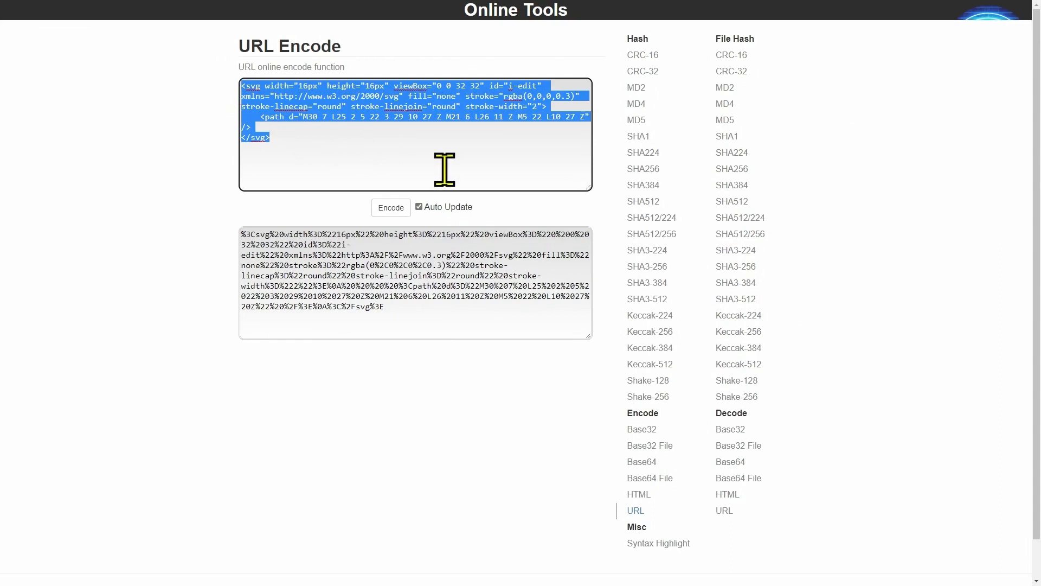
click(301, 135)
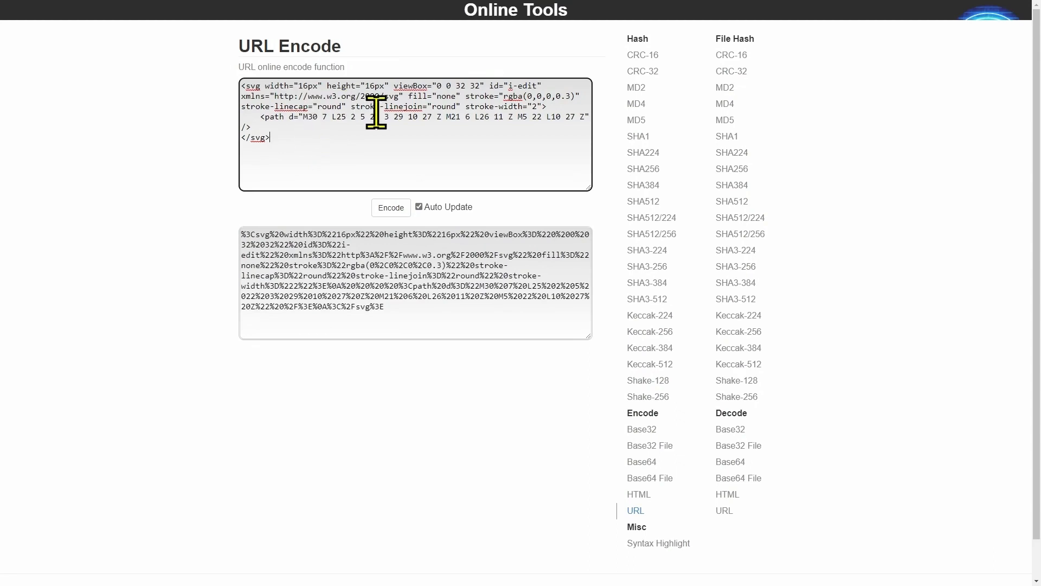
shift+click(238, 86)
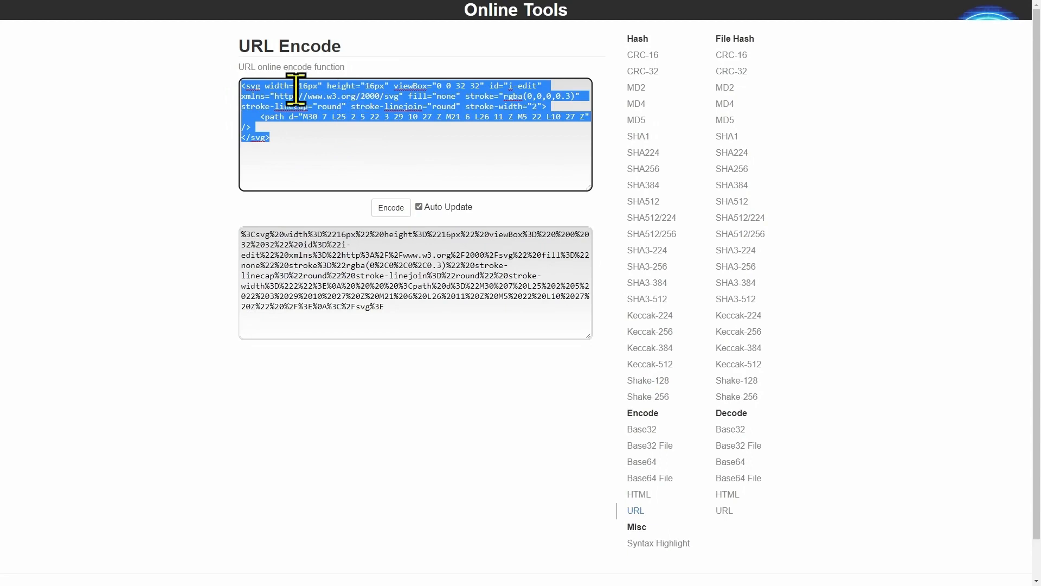
mouse_move(309, 13)
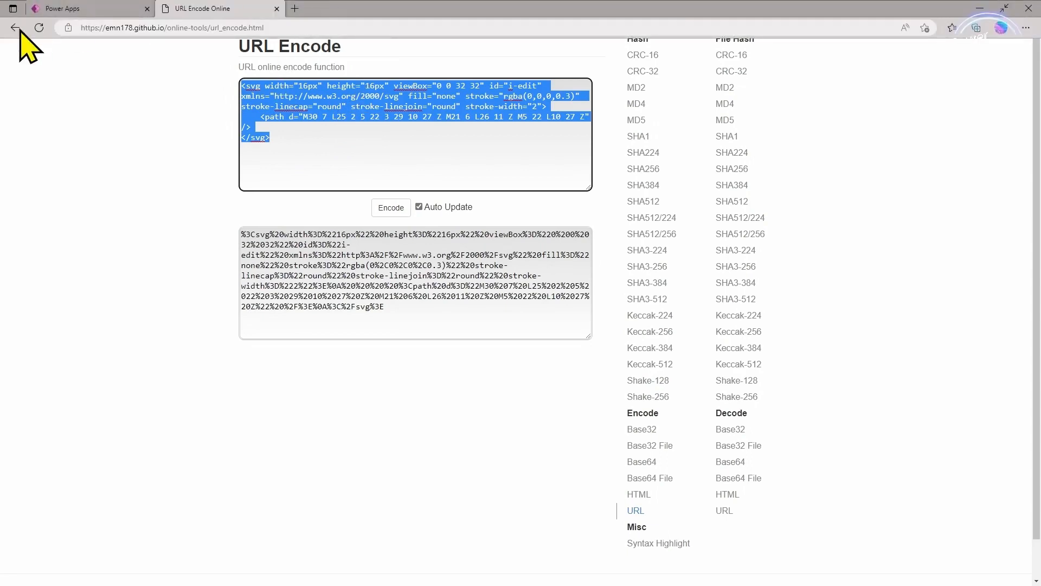
click(374, 393)
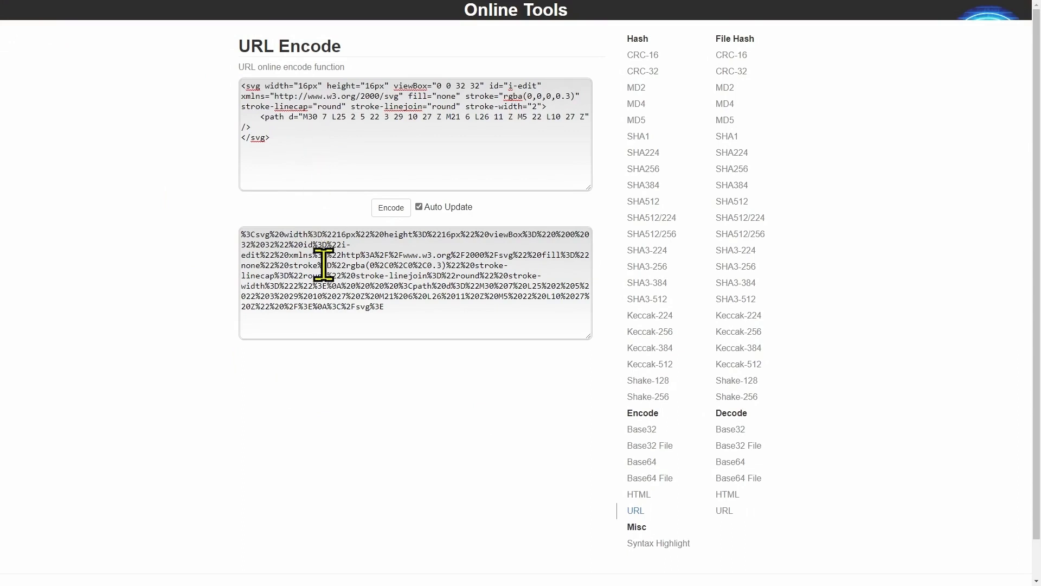
click(414, 308)
key(ctrl+a)
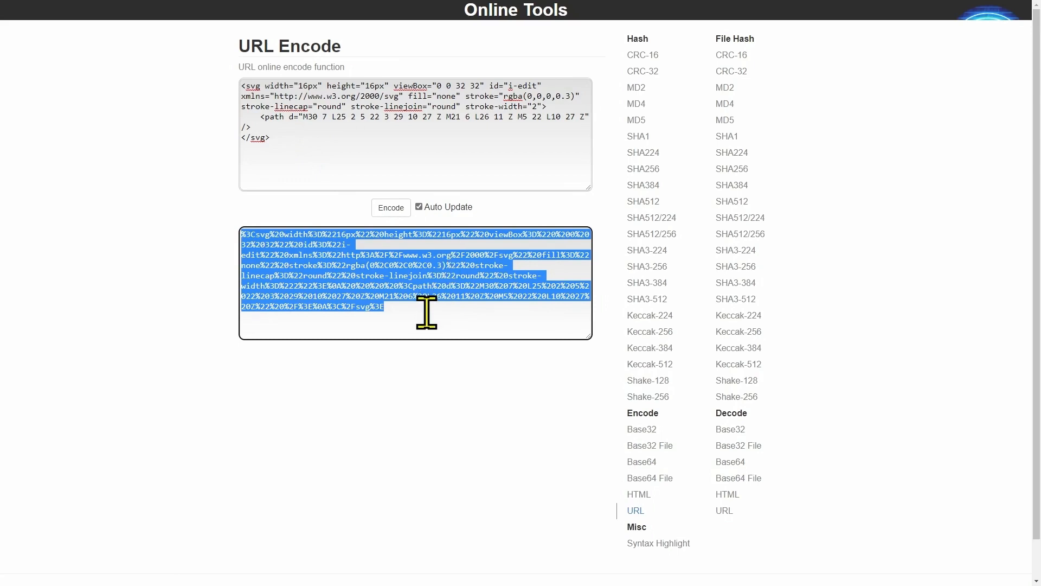
key(alt+Tab)
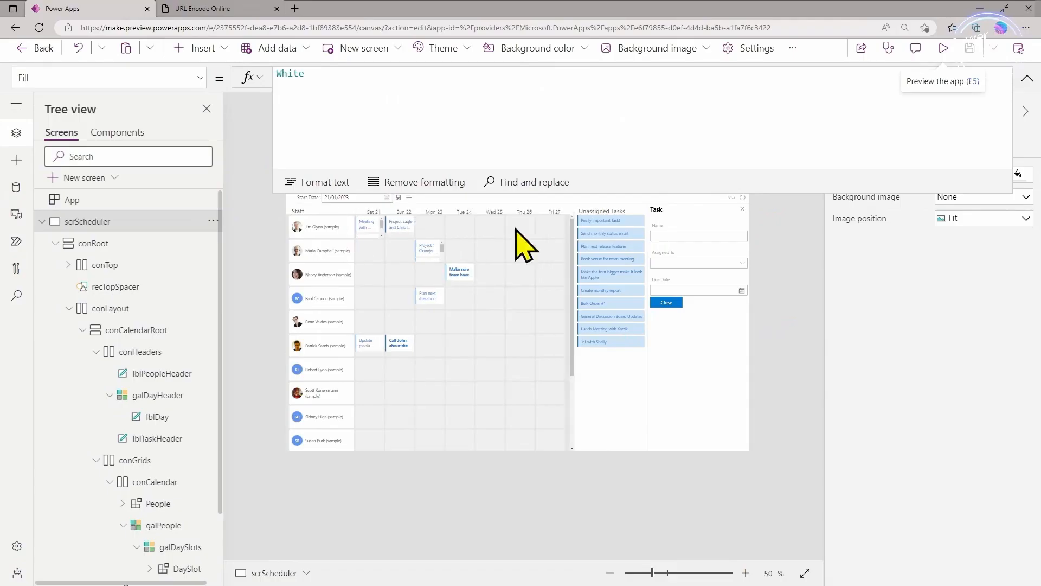
click(1027, 78)
click(370, 222)
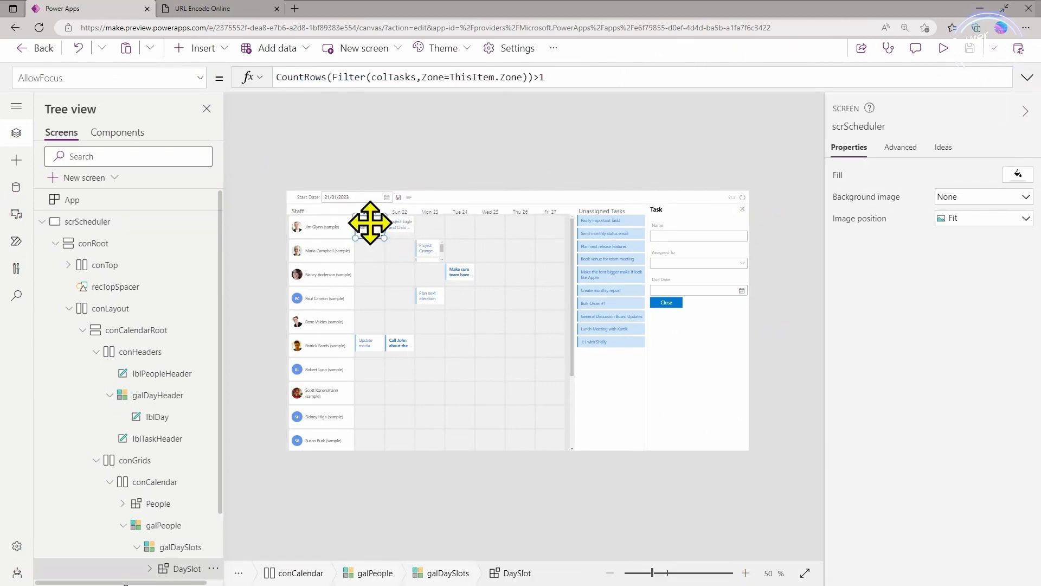
scroll(952, 352, down, 6)
click(858, 304)
click(1027, 78)
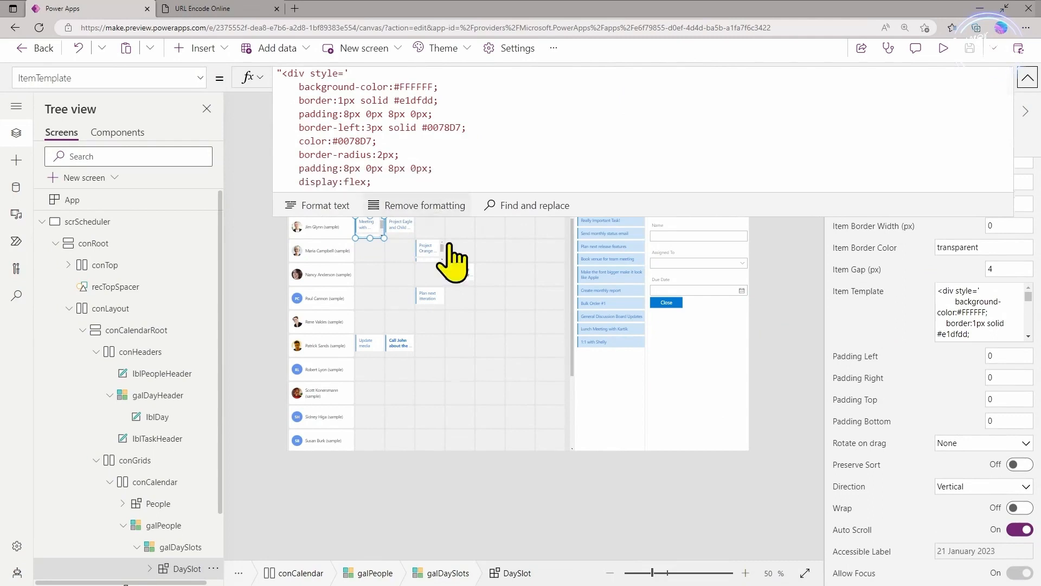
click(440, 336)
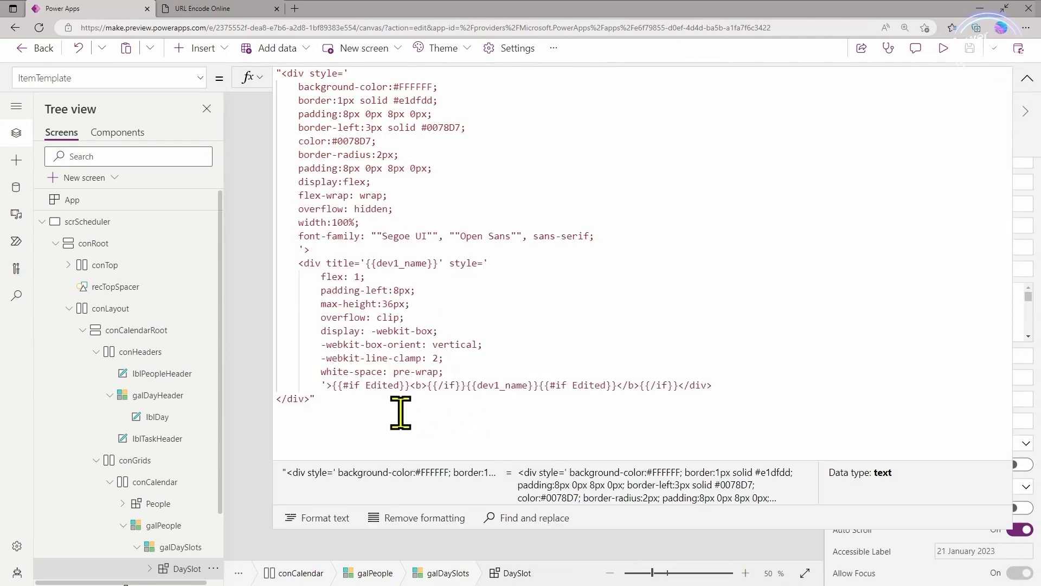
drag(332, 387, 642, 387)
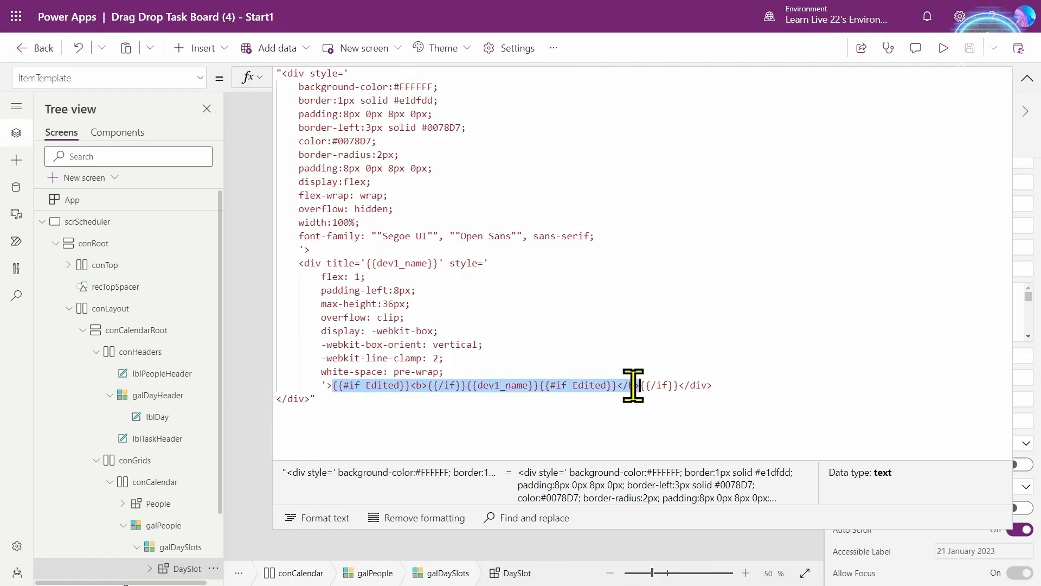
click(599, 407)
drag(296, 86, 726, 369)
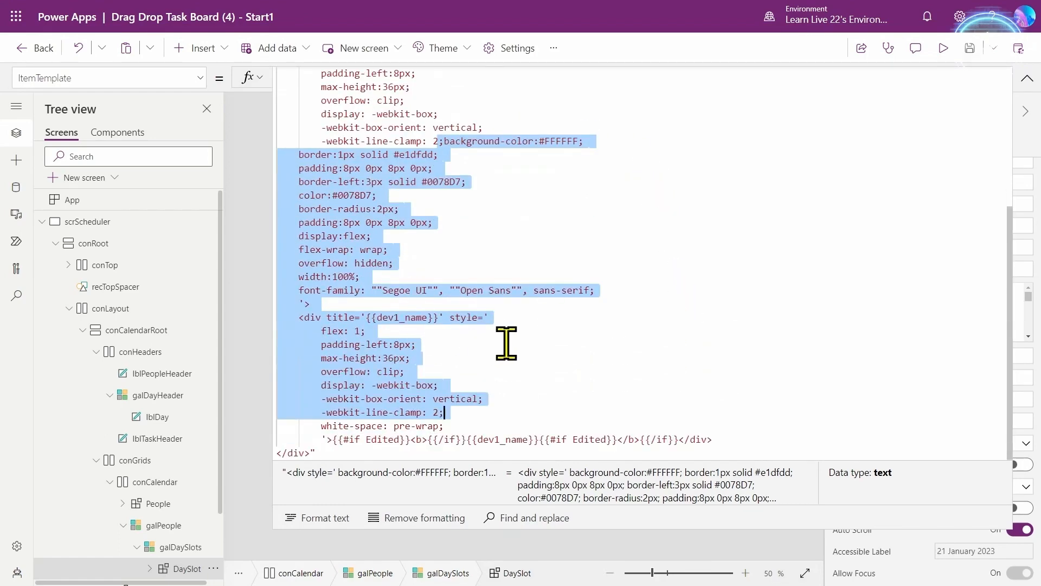
key(ctrl+z)
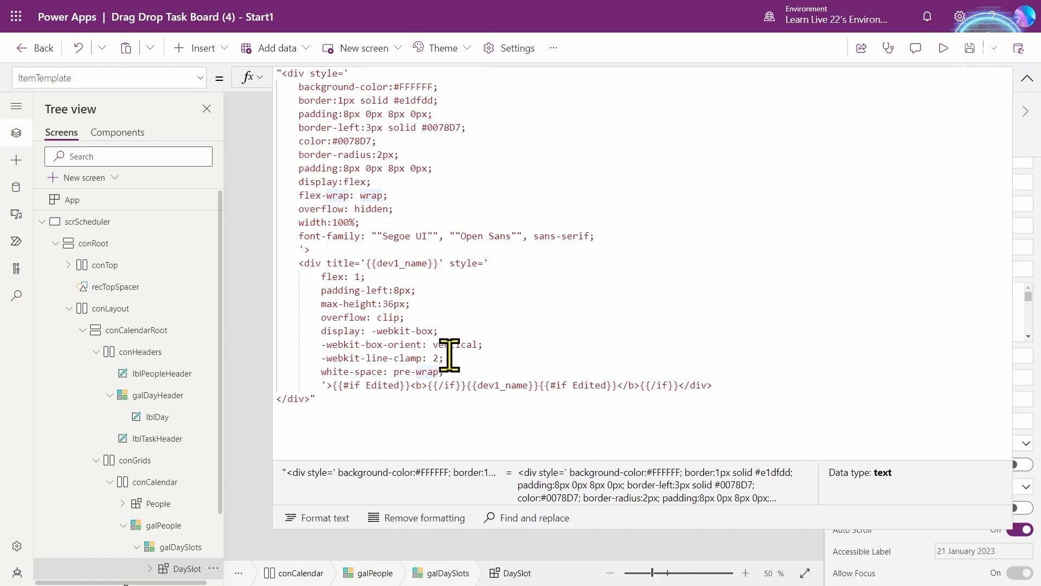
click(550, 400)
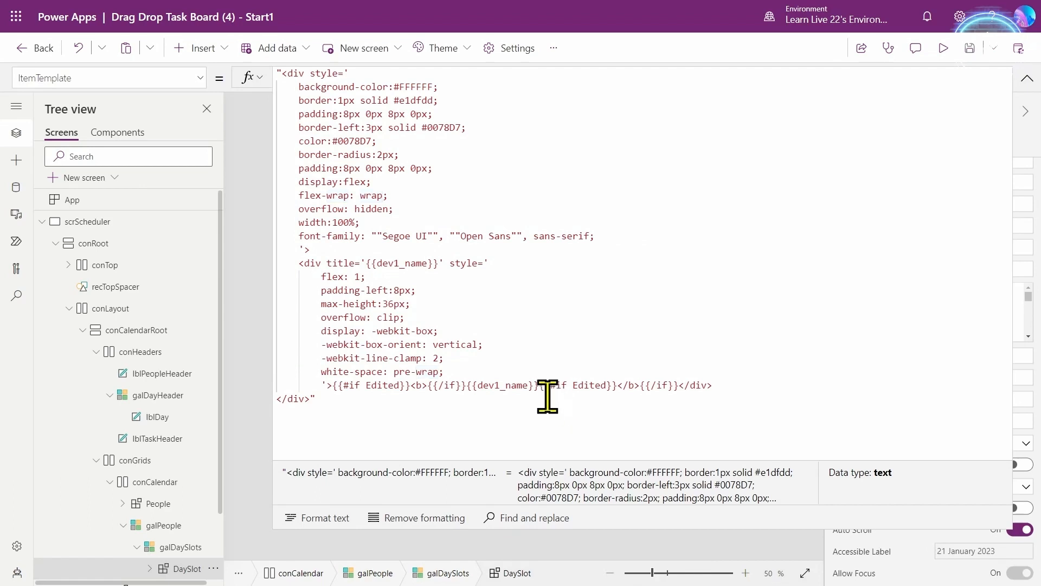
click(731, 387)
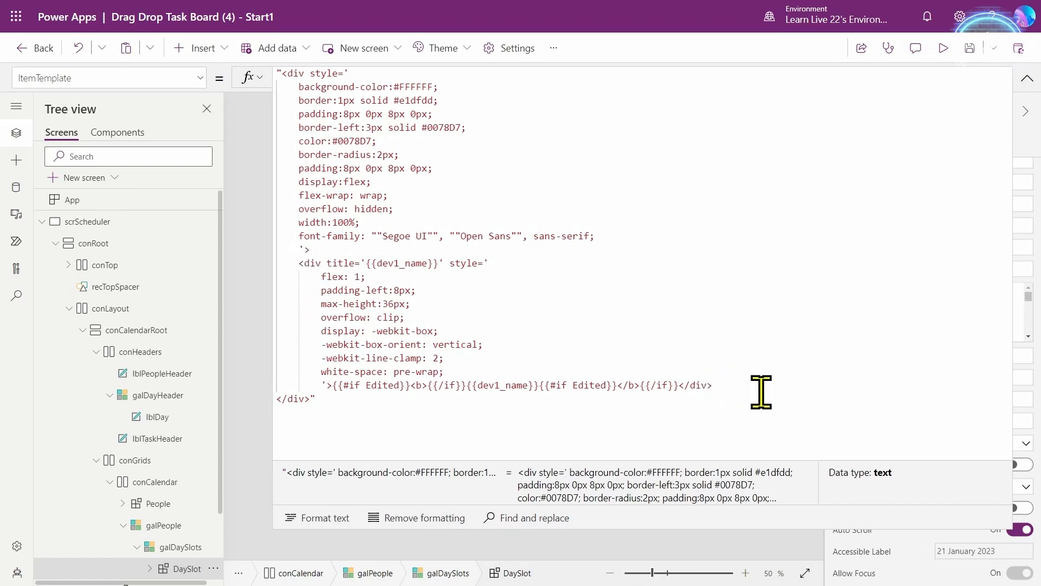
- Paste the Edit button markup with the encoded SVG background into ItemTemplate, moving its style onto its own line
key(ctrl+v)
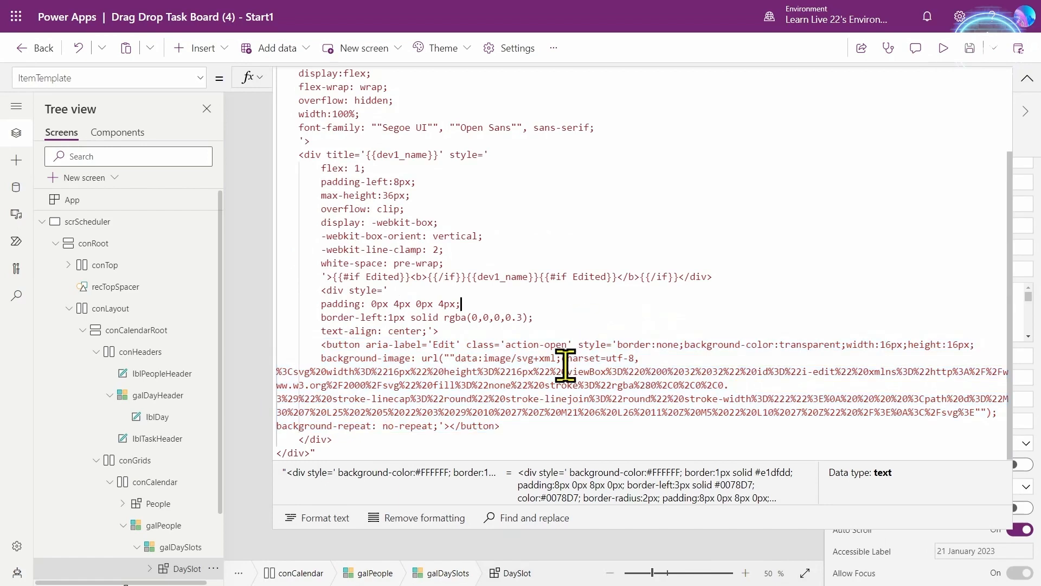
click(616, 345)
key(Return)
key(Return)
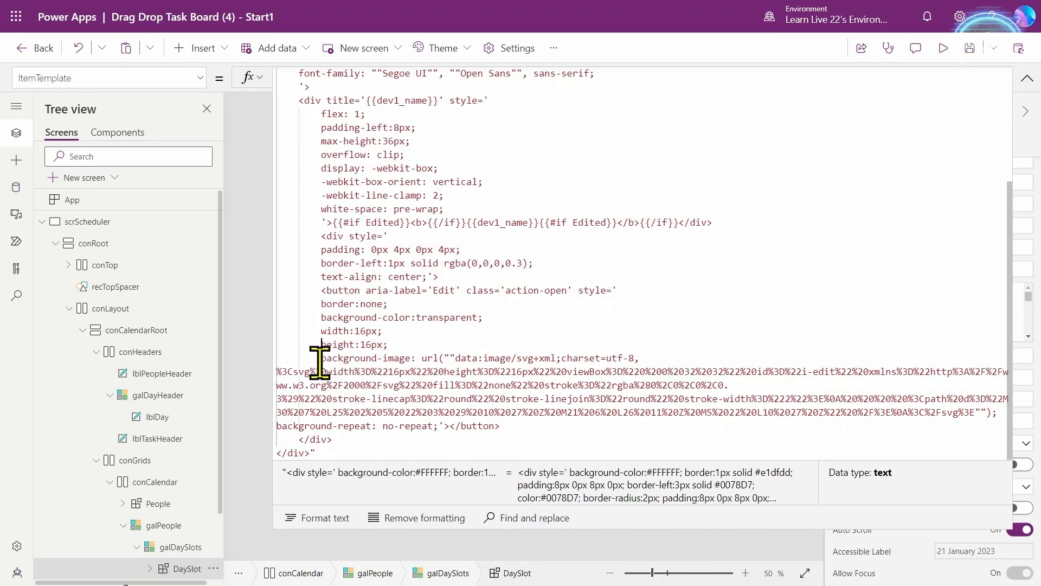
drag(319, 359, 981, 412)
click(627, 444)
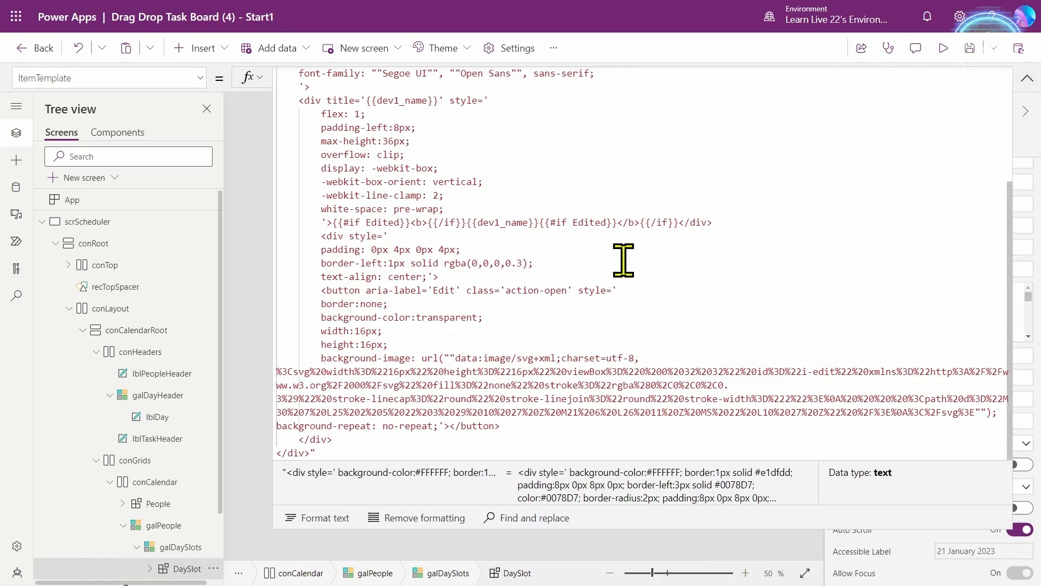
click(1027, 78)
click(944, 47)
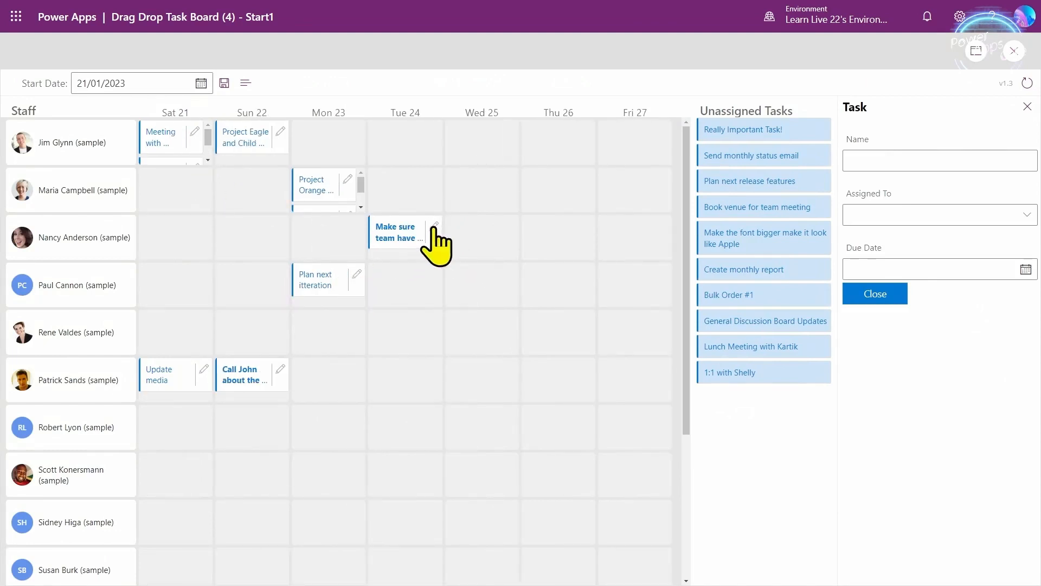
drag(406, 223, 427, 234)
key(Escape)
- Select UnassignedTasks and open its OnAction property in the expanded formula editor
click(629, 275)
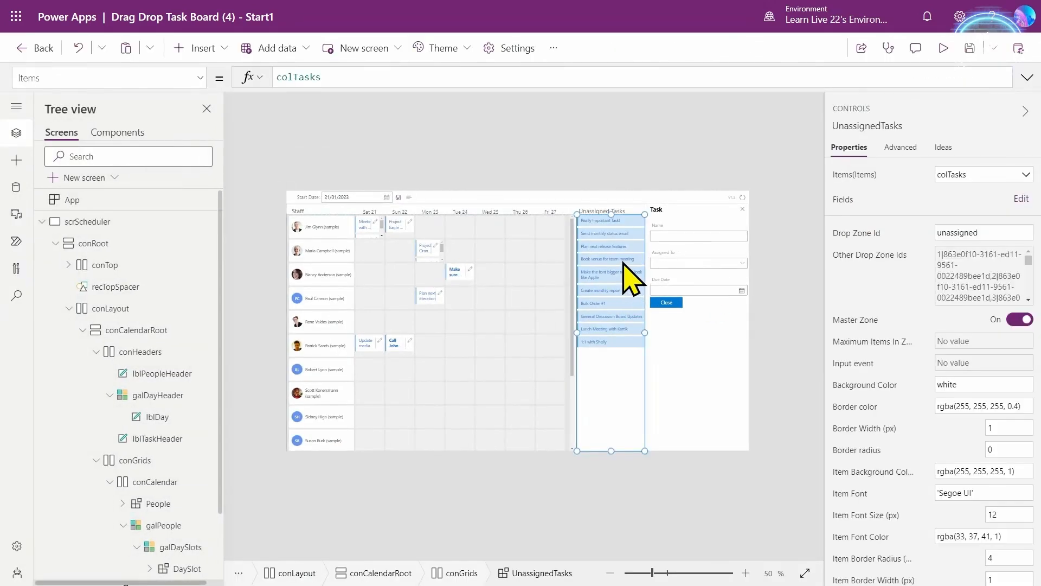
click(903, 147)
click(863, 298)
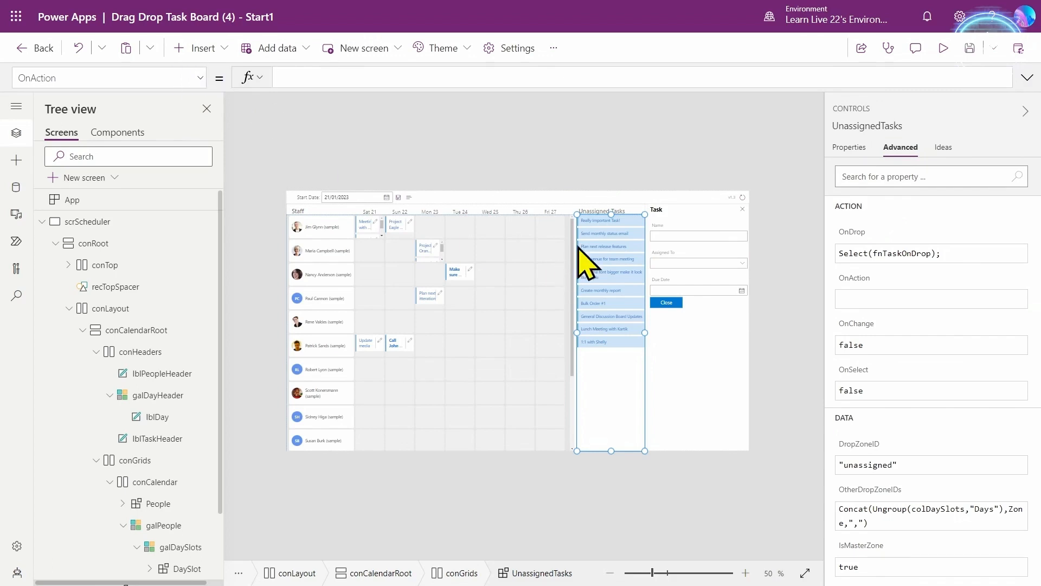
click(446, 81)
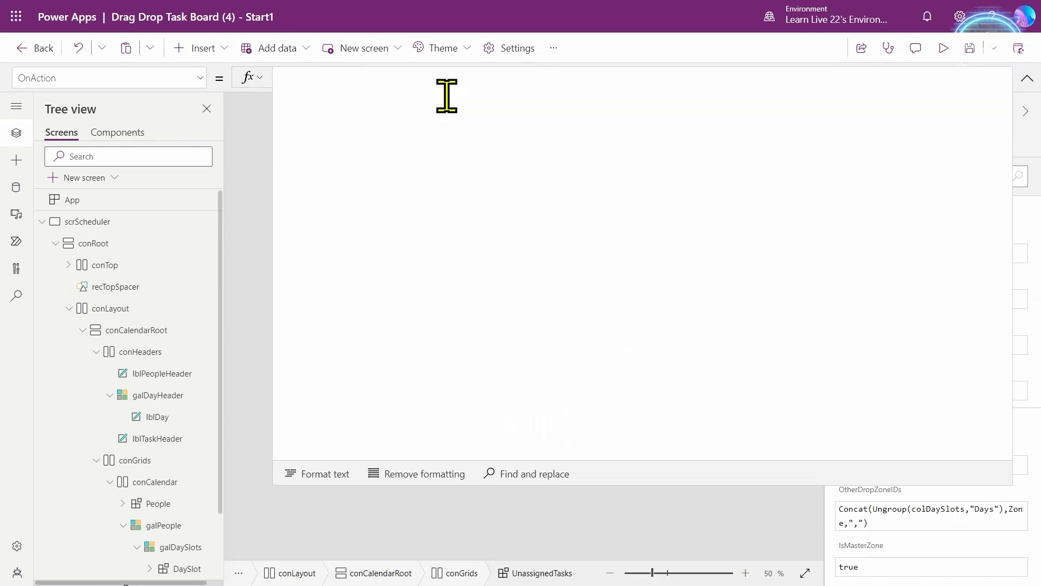
- Set OnAction to Notify("On Action" & Self.ActionName & " " & Self.ActionItemId) and preview the app
text(Notify("O)
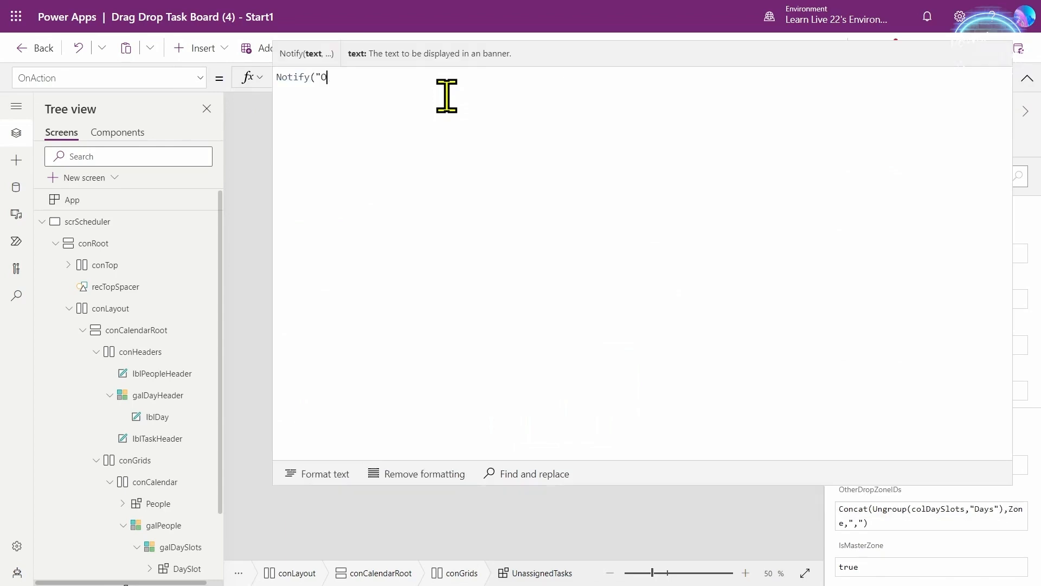
text(n Action" & Self.Ac)
key(Tab)
text(& Self.ActionI)
key(Tab)
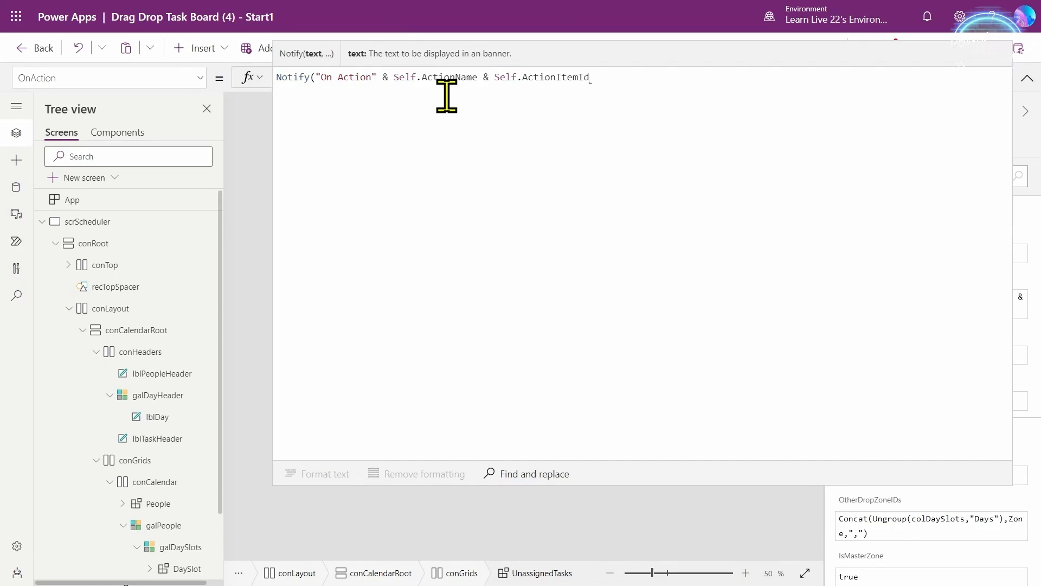
text();)
click(490, 76)
text(" ")
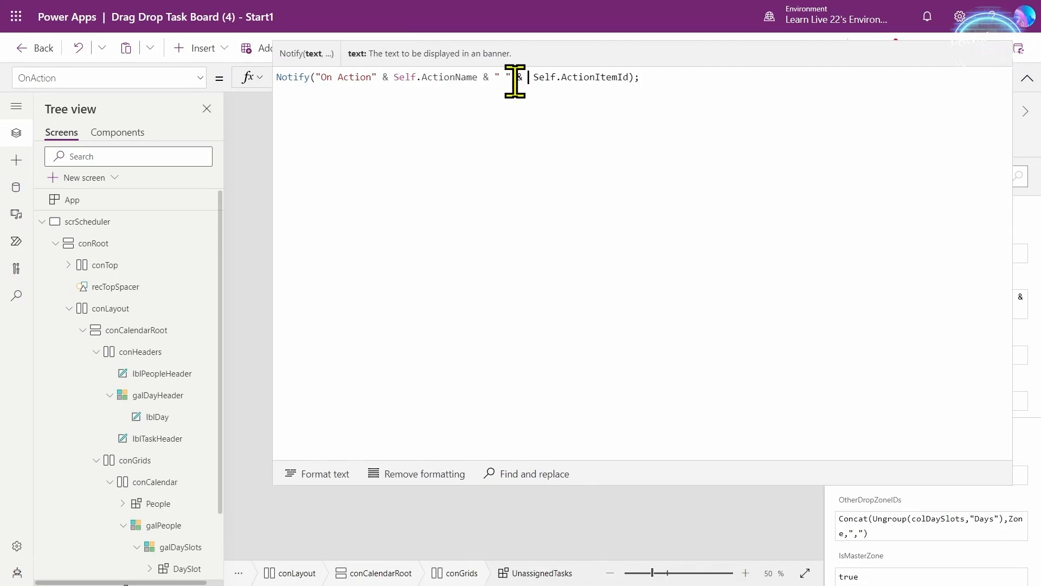
click(1027, 78)
click(933, 47)
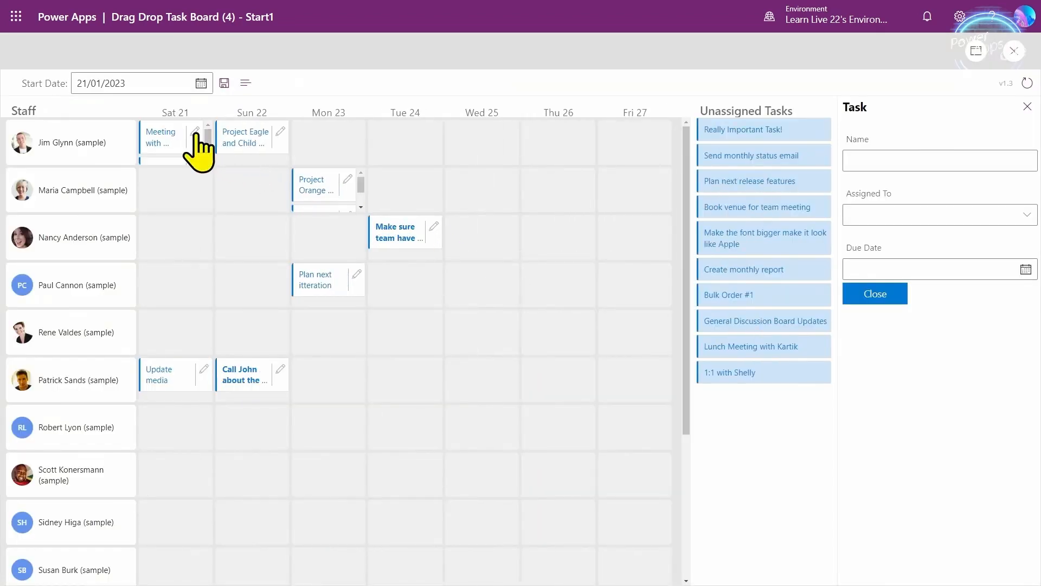
- In preview, open the Saturday, Monday 23 and Tuesday 24 task cards to read their notifications, then exit
click(195, 133)
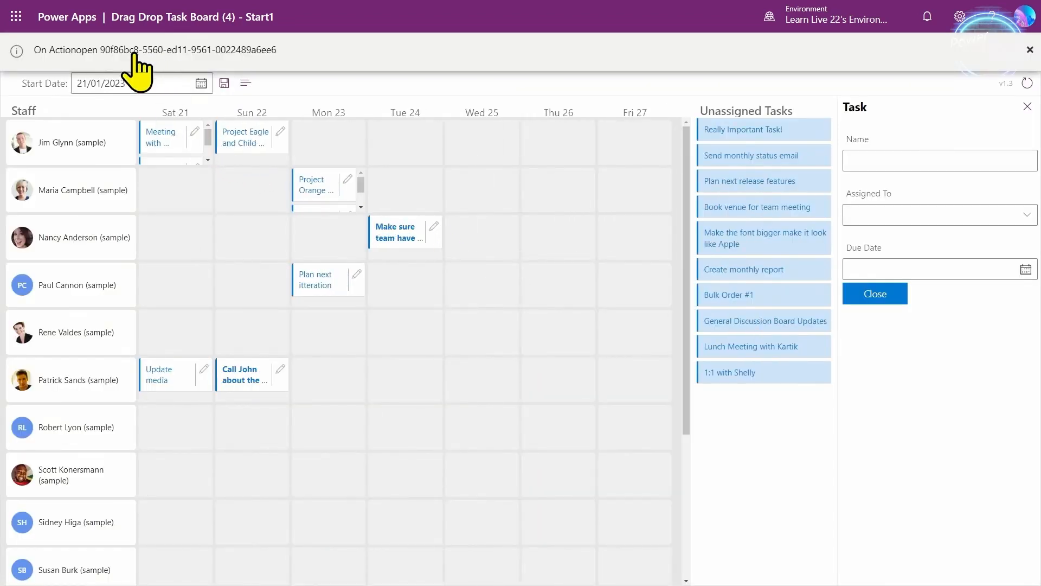
scroll(202, 168, down, 1)
click(194, 155)
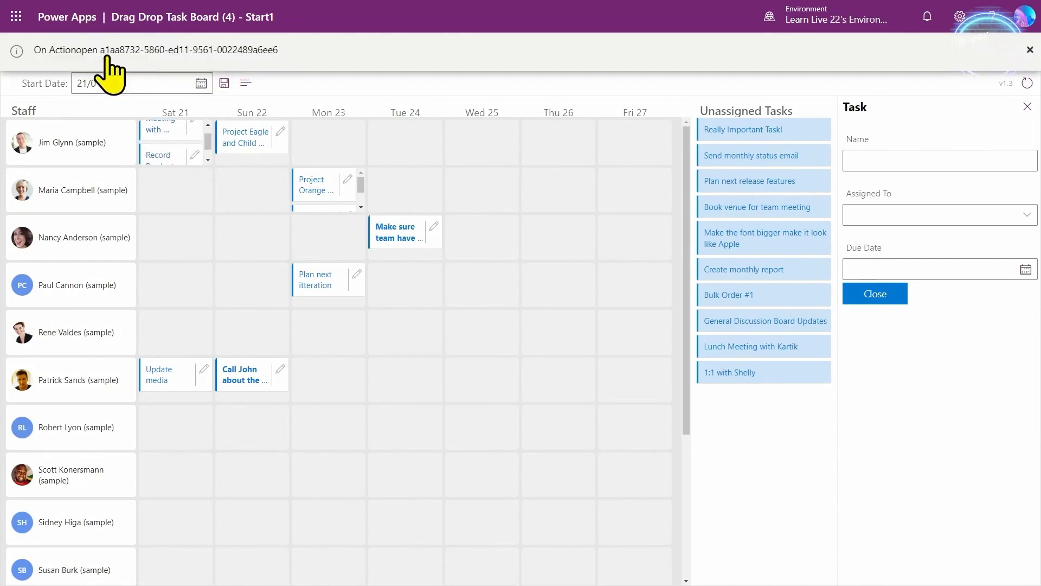
click(348, 180)
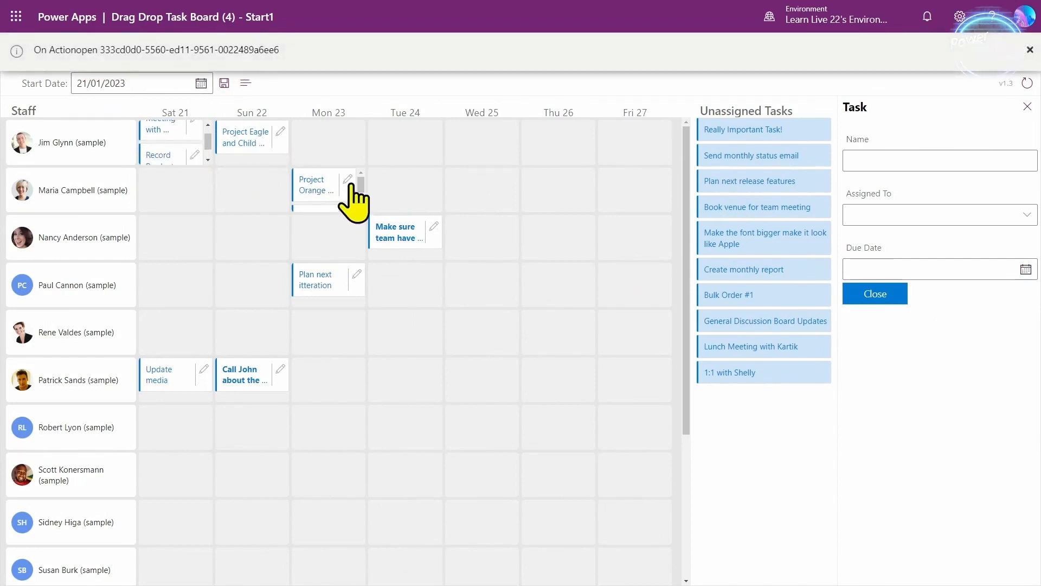
click(434, 227)
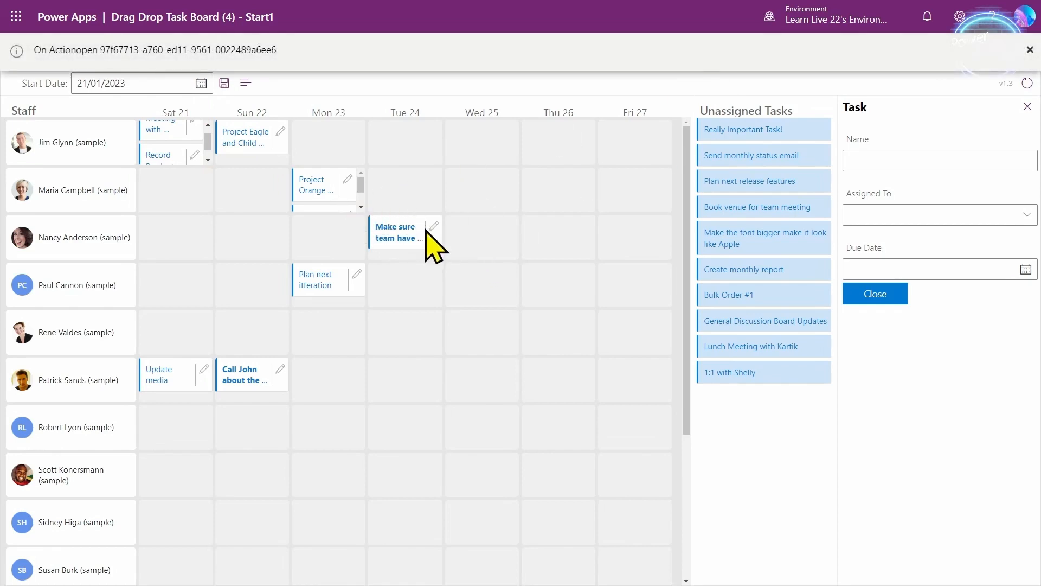
key(Escape)
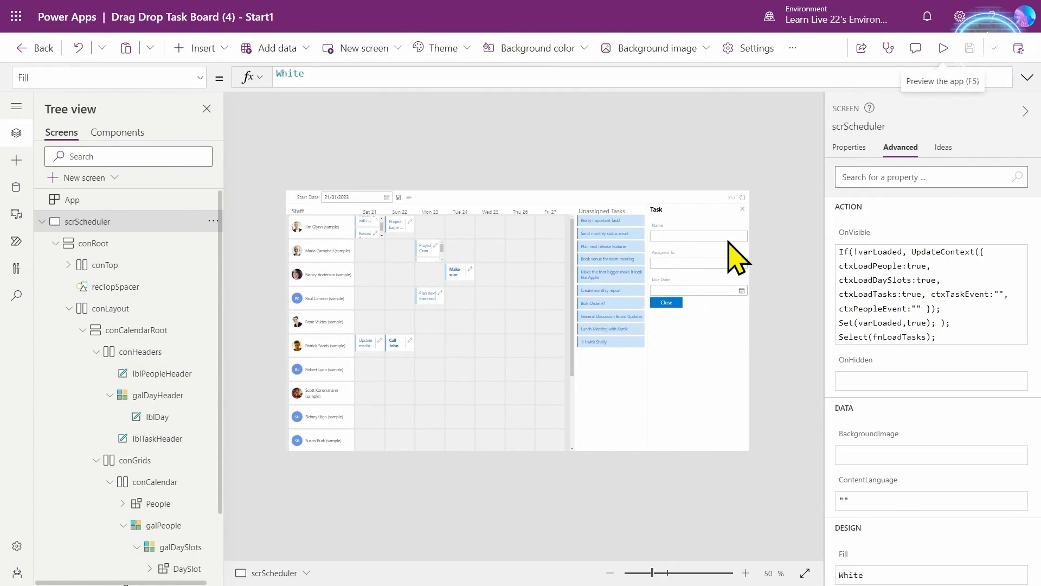
- Insert a button into the conFunctions container and rename it fnOnAction
scroll(109, 488, down, 2)
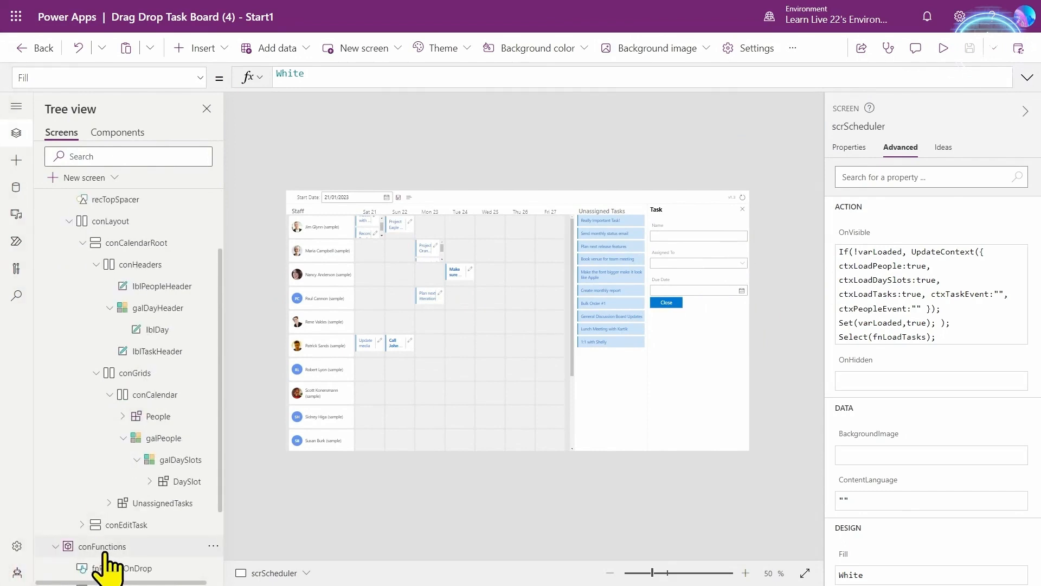
scroll(107, 558, down, 1)
click(112, 451)
click(16, 160)
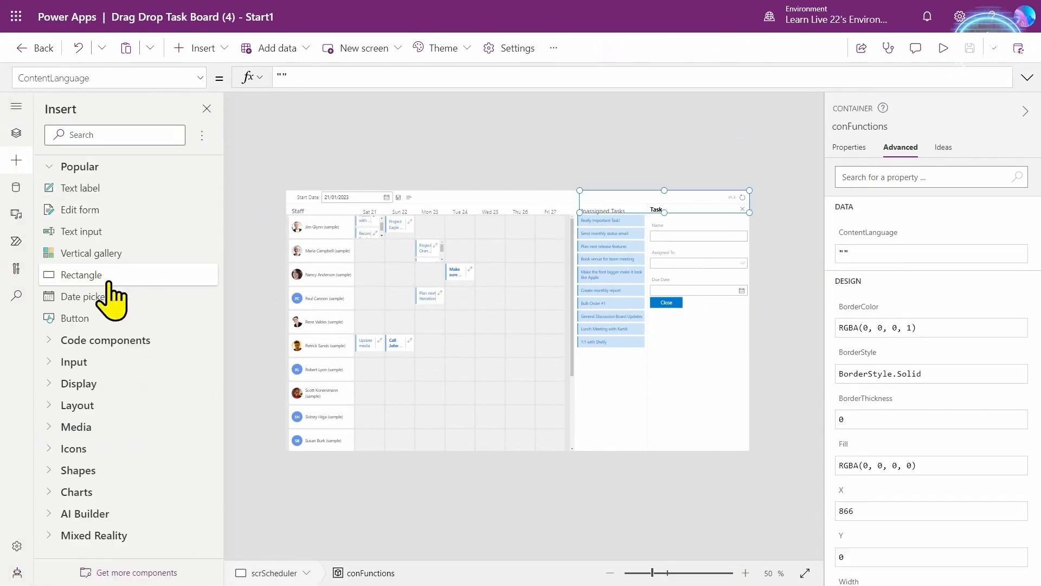
click(103, 320)
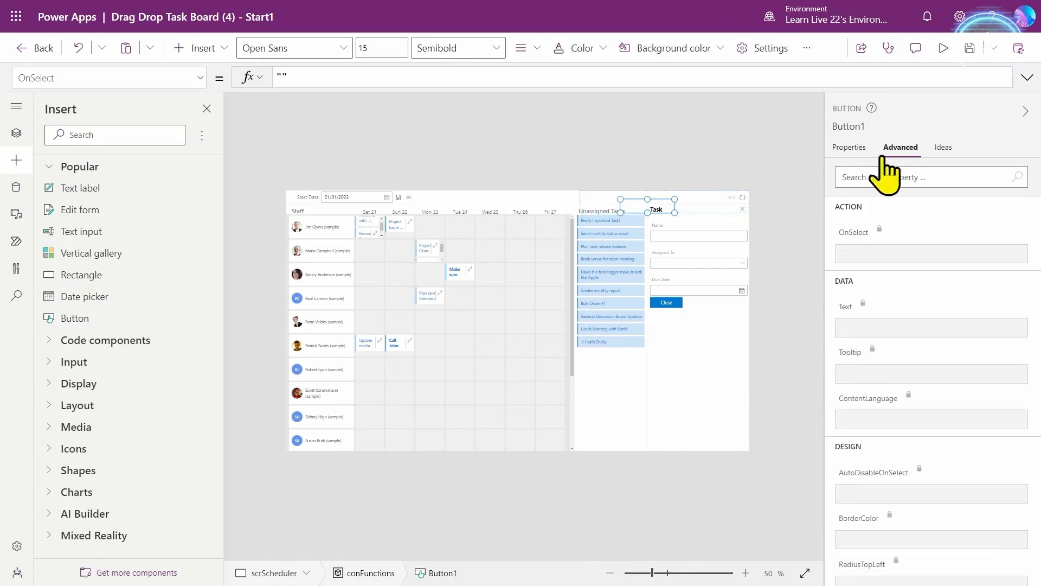
click(868, 127)
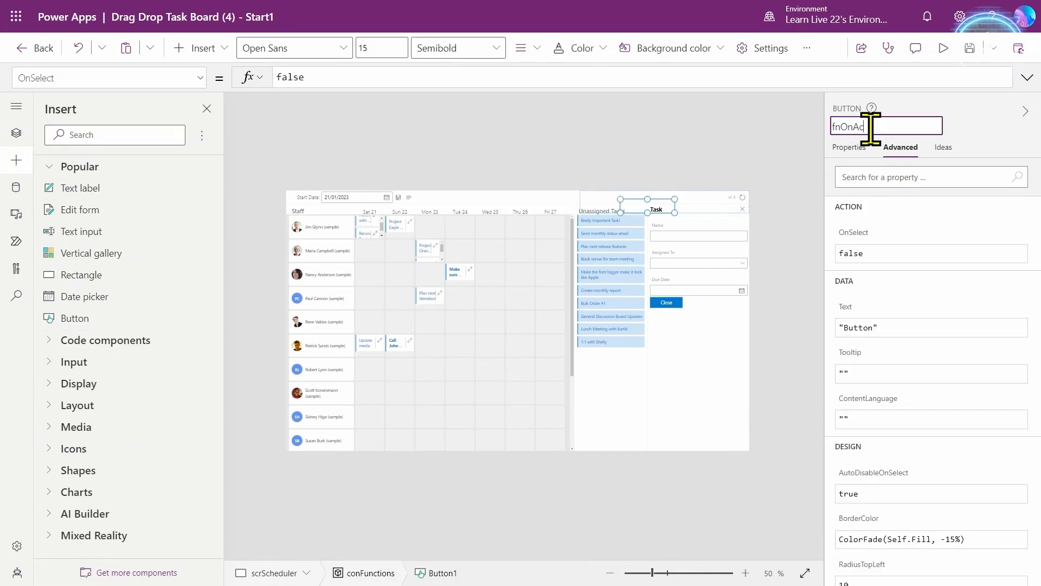
click(867, 238)
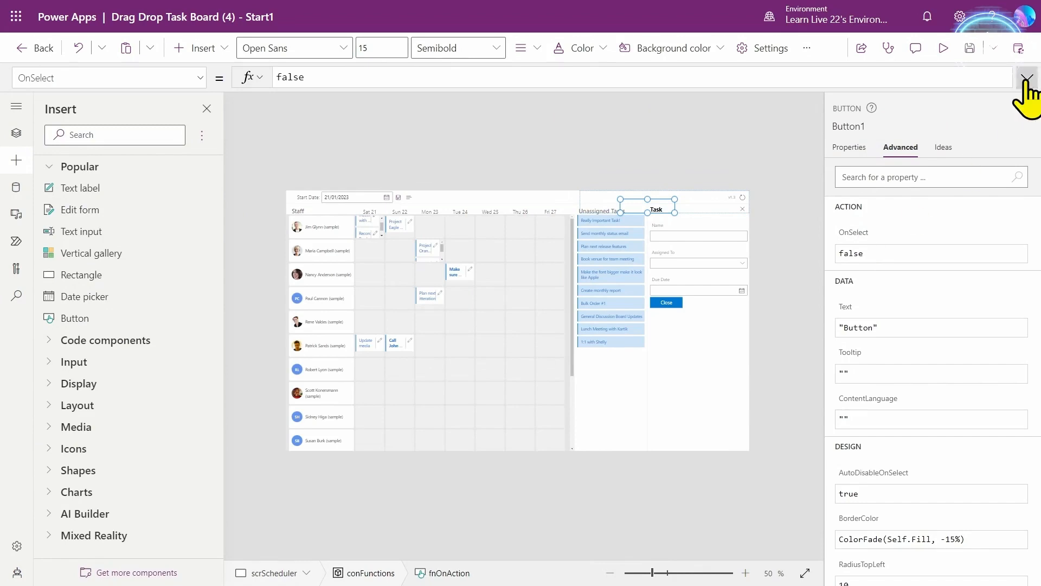
- Replace fnOnAction's OnSelect with the pasted UpdateContext and Reset formula
click(1027, 77)
key(ctrl+a)
text(UpdateContext(     {         ctxSelectedTask:LookUp(colTasks,'Project Task'=GUID(UnassignedTasks.ActionItemId)),         ctxEditTaskFocus:"SetFocus" & Text(Rand())     } );  Reset(txtTaskName); Reset(cmbTaskAssignedTo); Reset(dtpTaskDate);)
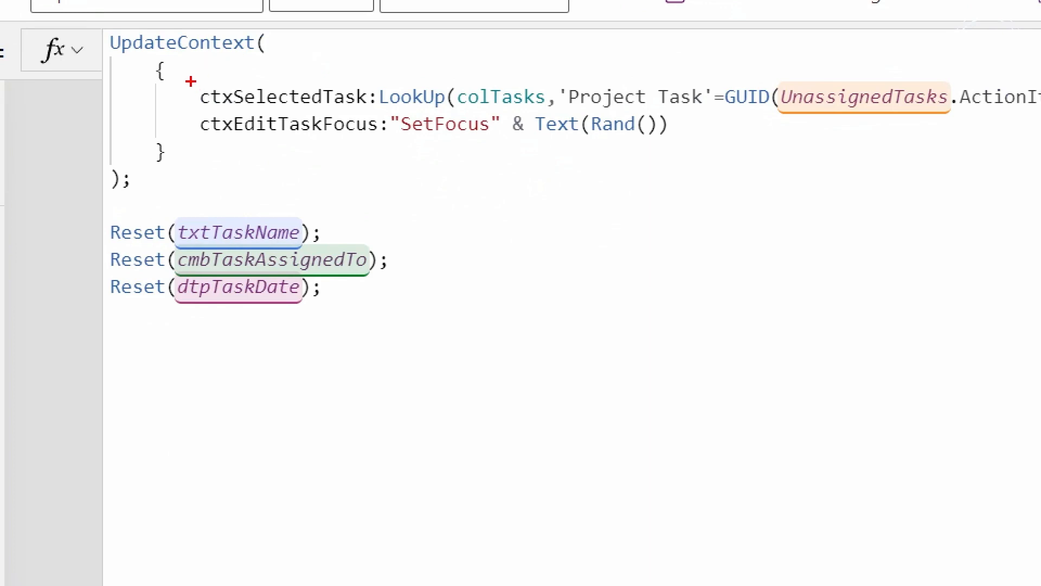
mouse_move(190, 81)
mouse_down()
mouse_move(341, 93)
mouse_move(379, 113)
mouse_up()
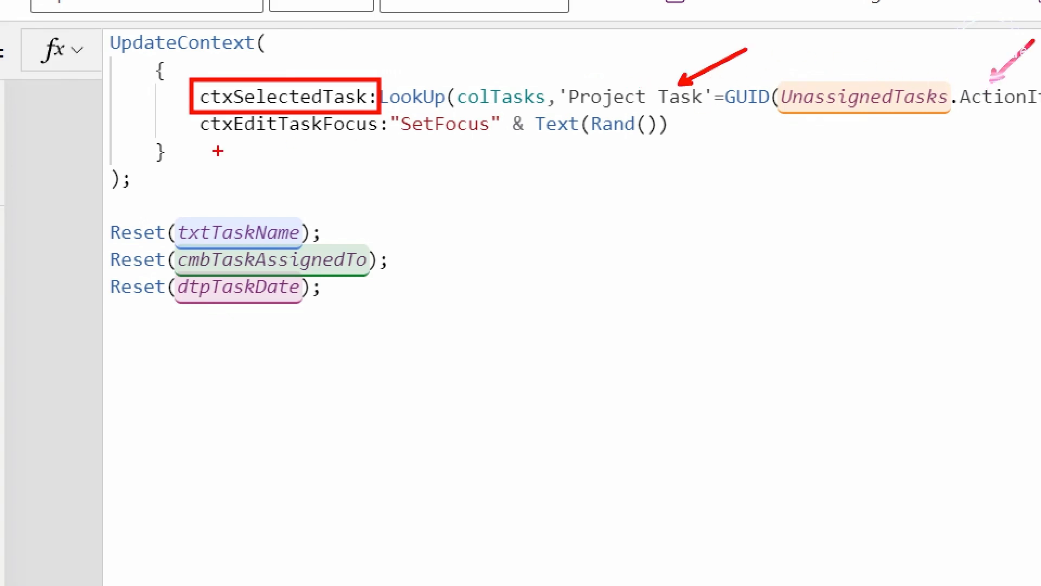
mouse_move(186, 113)
mouse_down()
mouse_move(477, 143)
mouse_move(716, 145)
mouse_up()
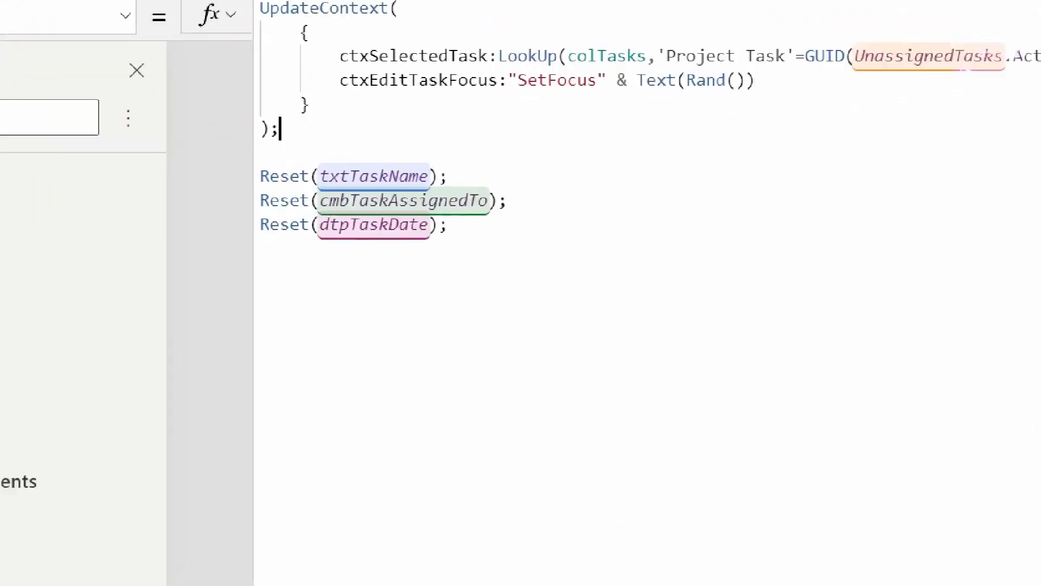
mouse_move(677, 259)
mouse_down()
mouse_move(613, 269)
mouse_move(579, 261)
mouse_up()
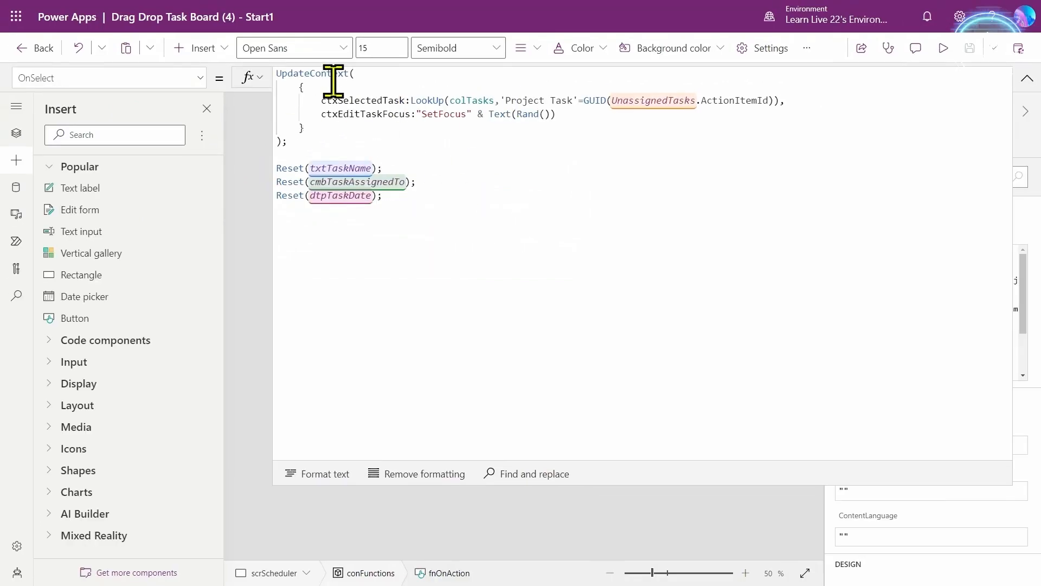
click(1026, 79)
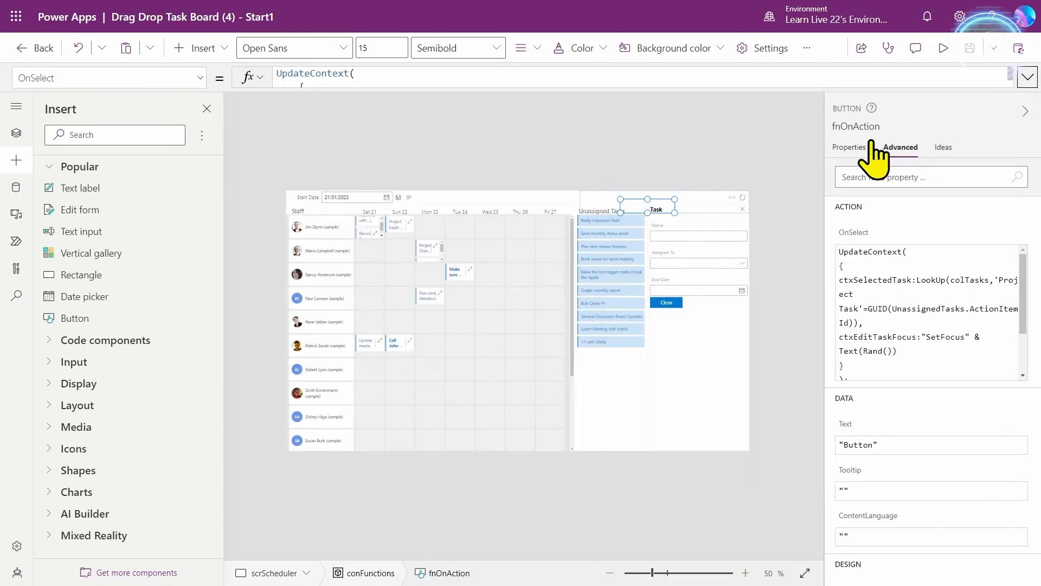
- Replace UnassignedTasks' Notify OnAction formula with Select(fnOnAction)
click(622, 233)
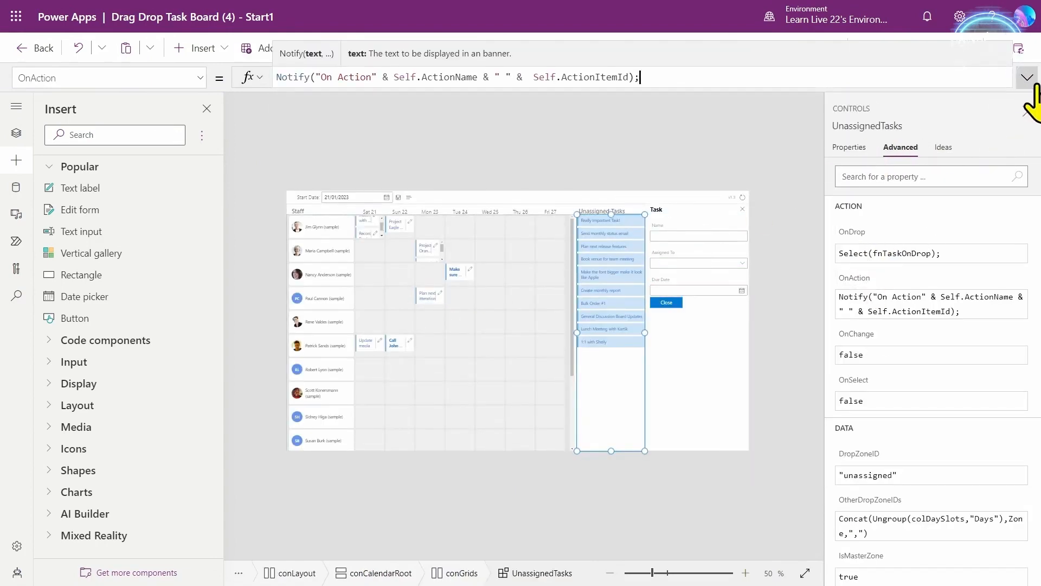
click(1027, 78)
drag(786, 77, 206, 59)
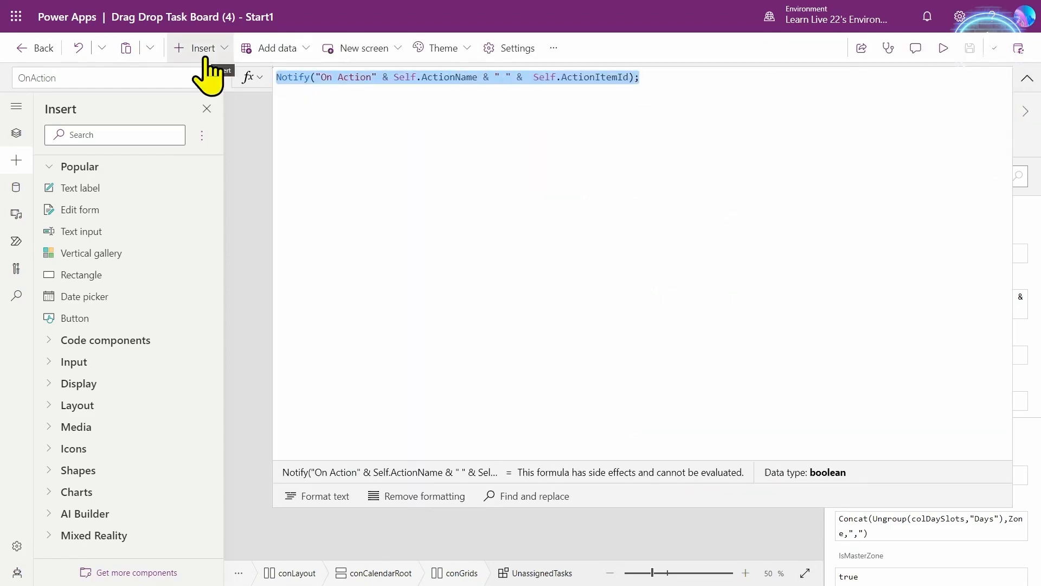
text(Select(fnOnAction)
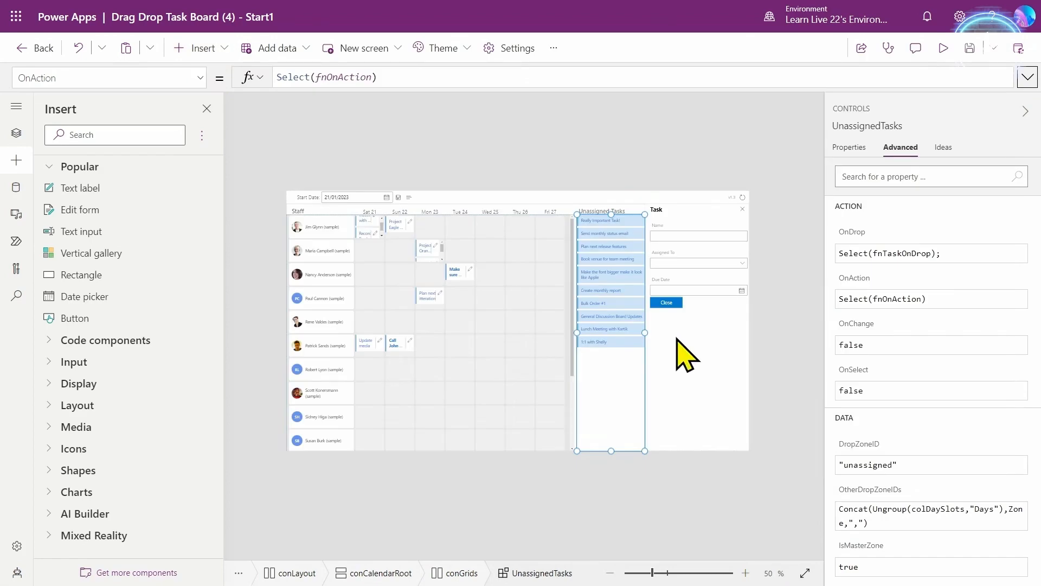
click(678, 338)
scroll(925, 384, down, 10)
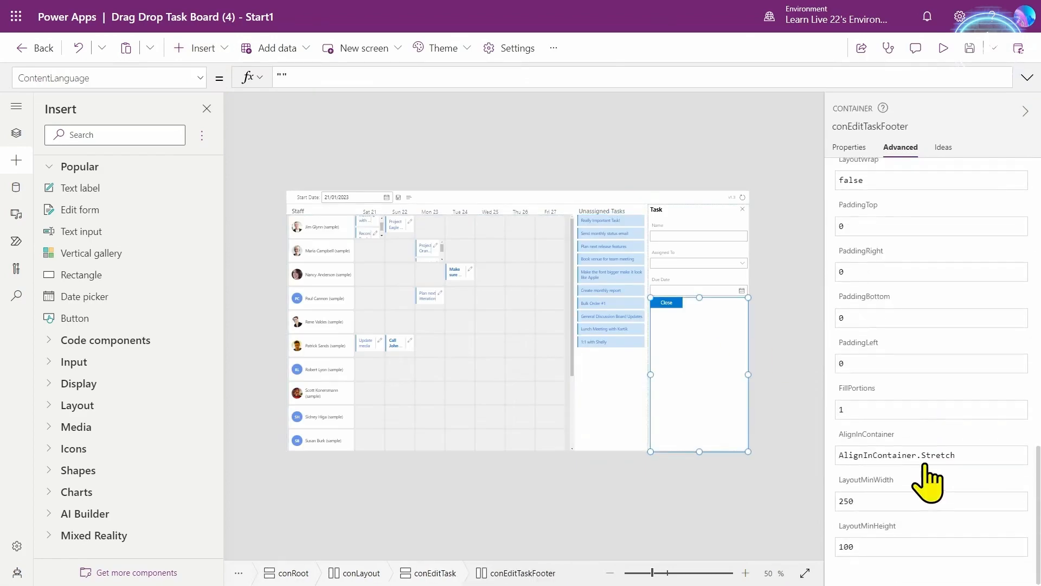
- Change conEditTask's Visible from true to !IsBlank(ctxSelectedTask)
click(849, 147)
scroll(937, 355, down, 2)
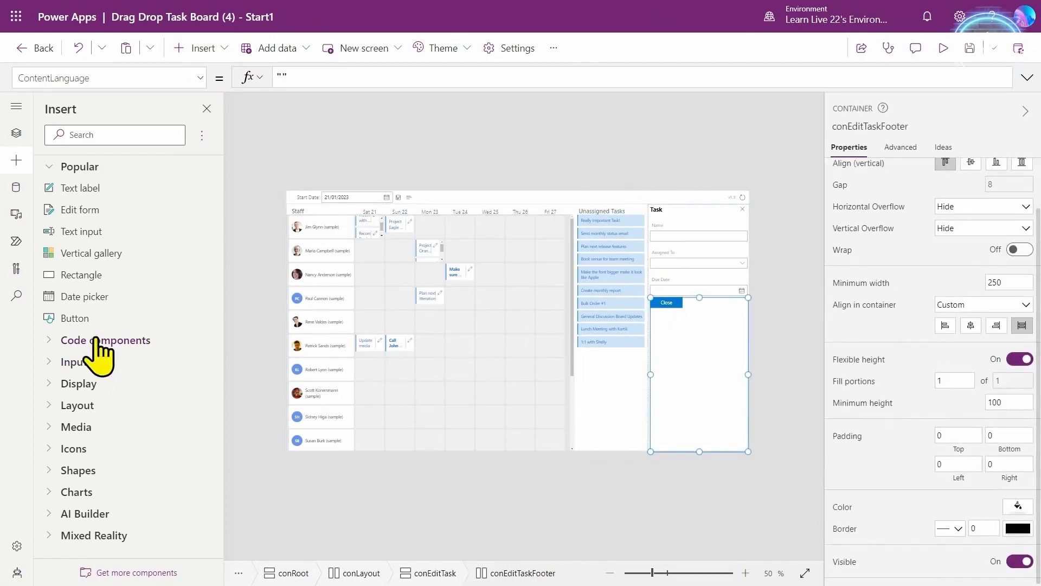
click(437, 577)
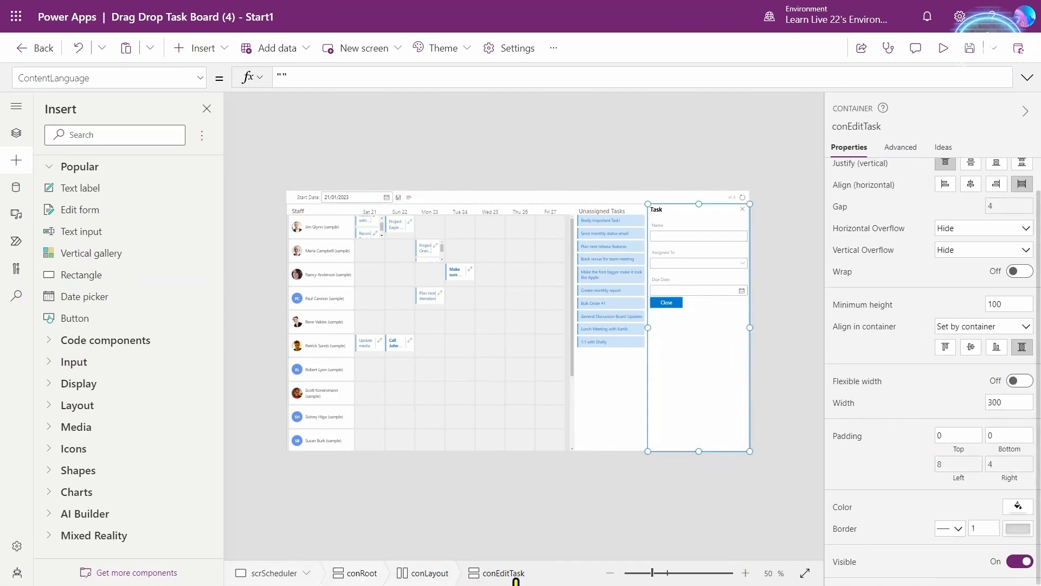
click(845, 562)
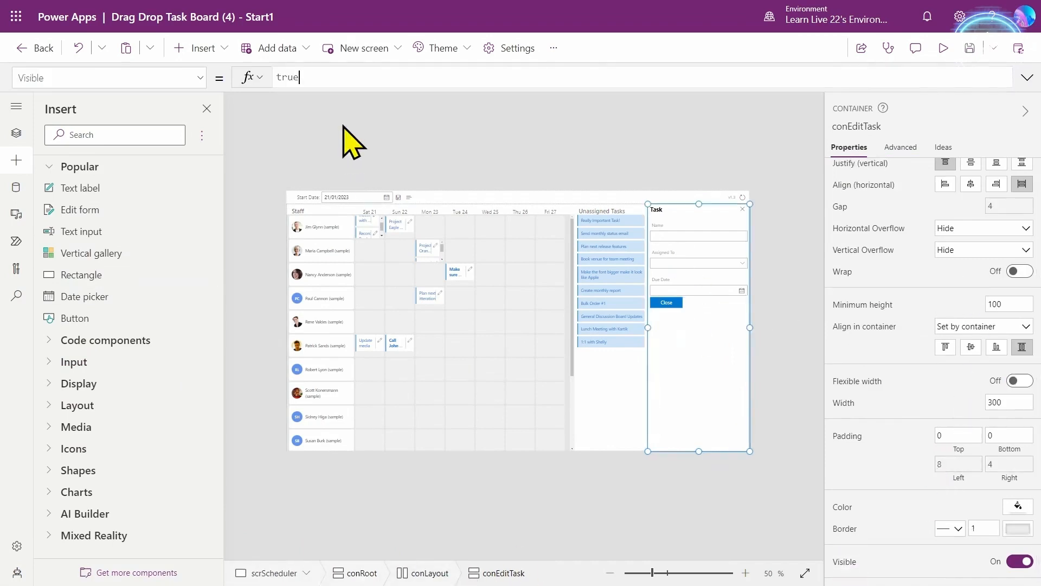
click(303, 82)
double_click(309, 83)
text(IsBl)
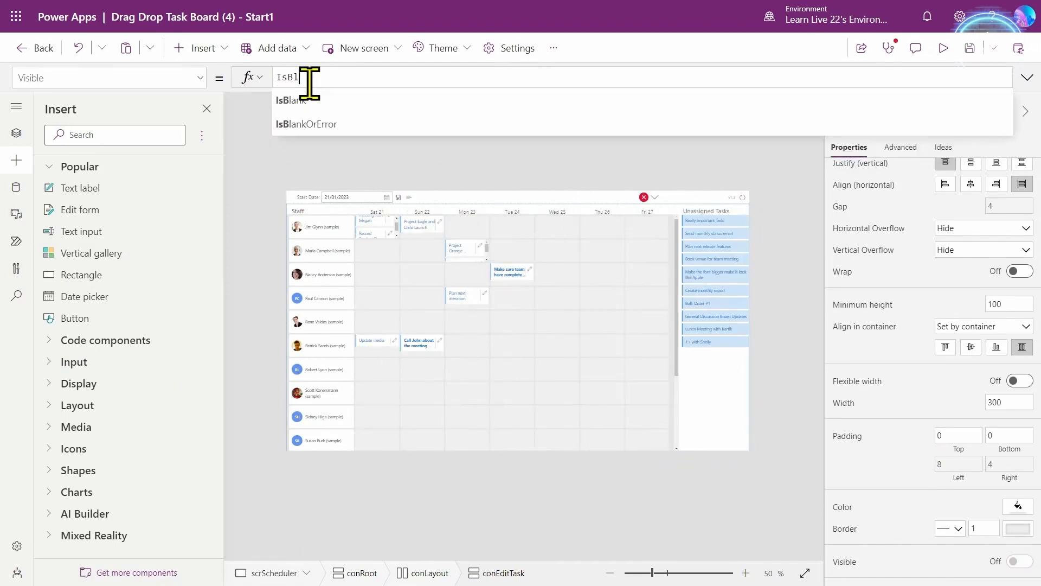
text(ank(ctx)
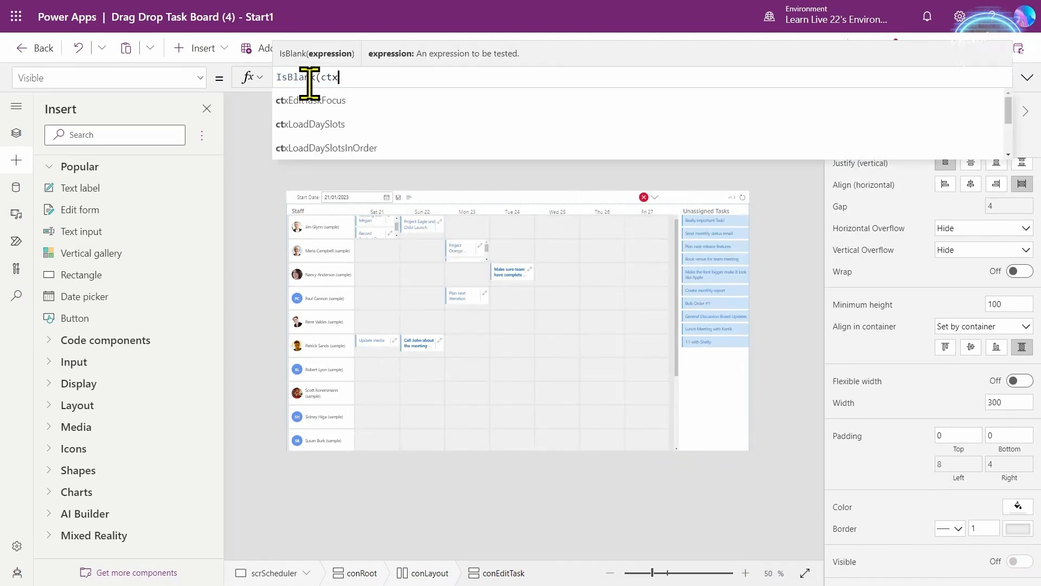
text(SelectedTask))
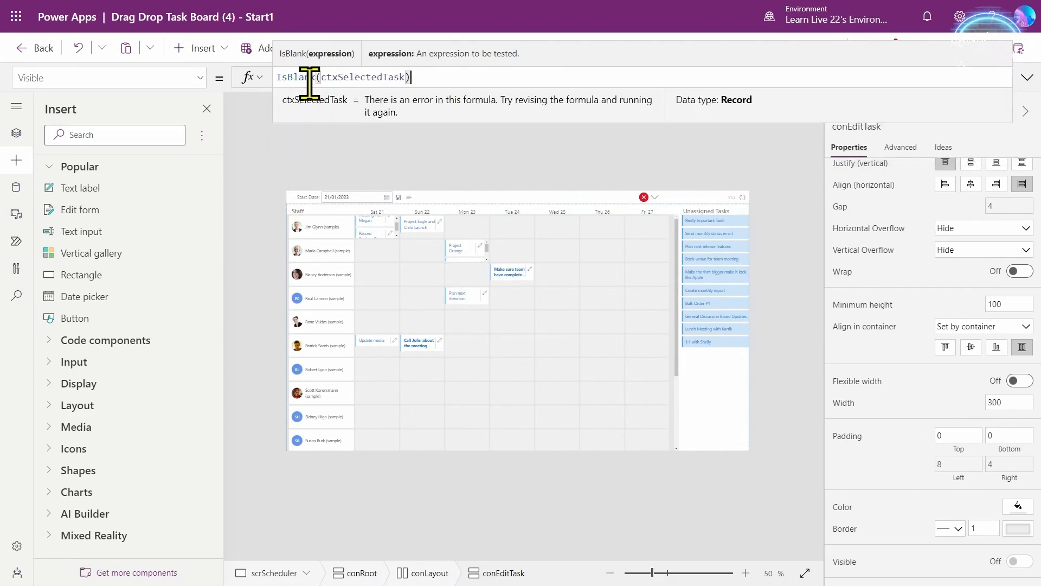
text(!)
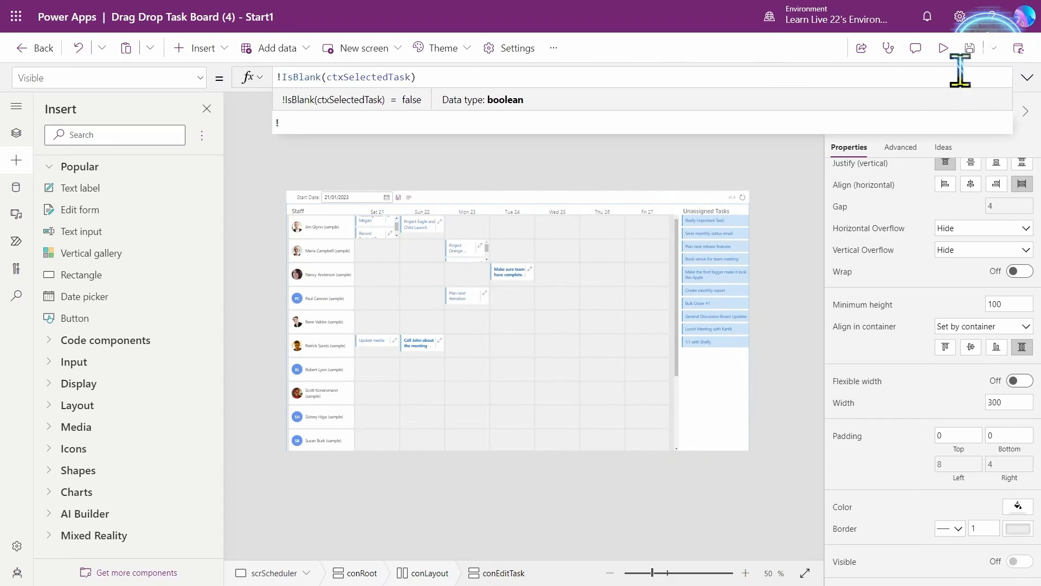
- Preview the board, open the Project Eagle and Child Launch task to show the Task panel, then return
click(944, 50)
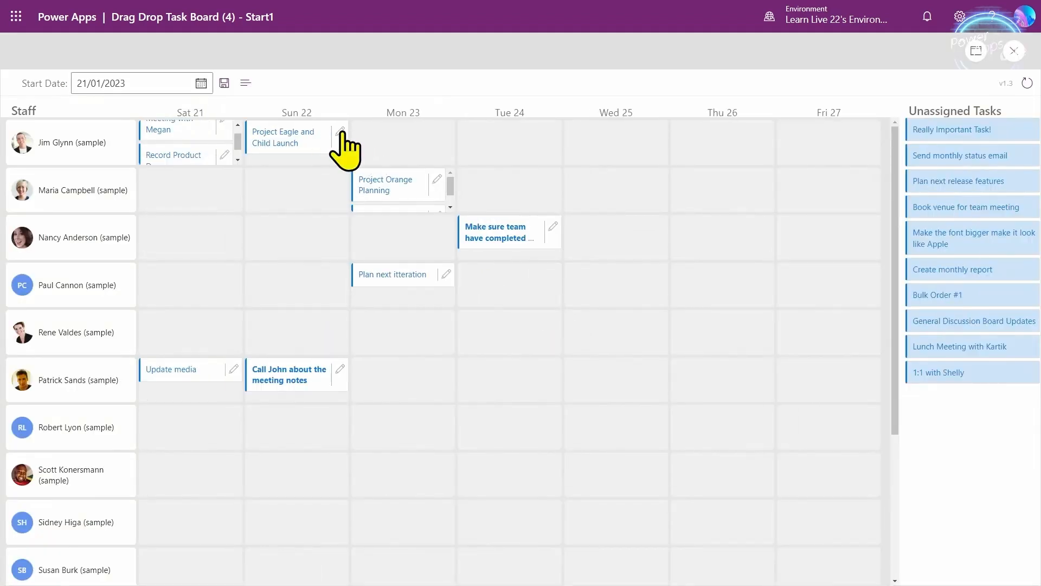
click(341, 133)
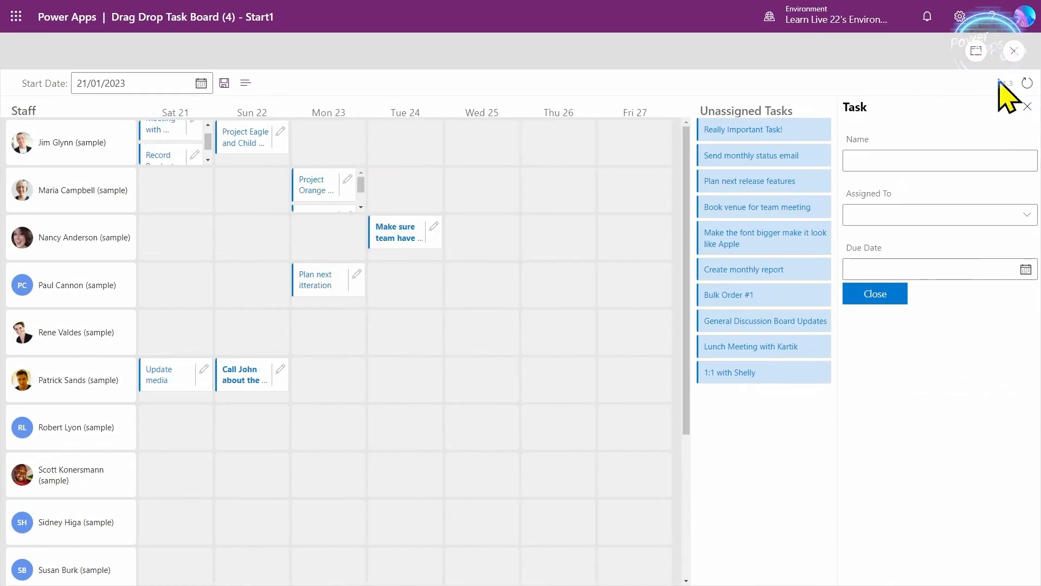
click(1013, 52)
click(702, 237)
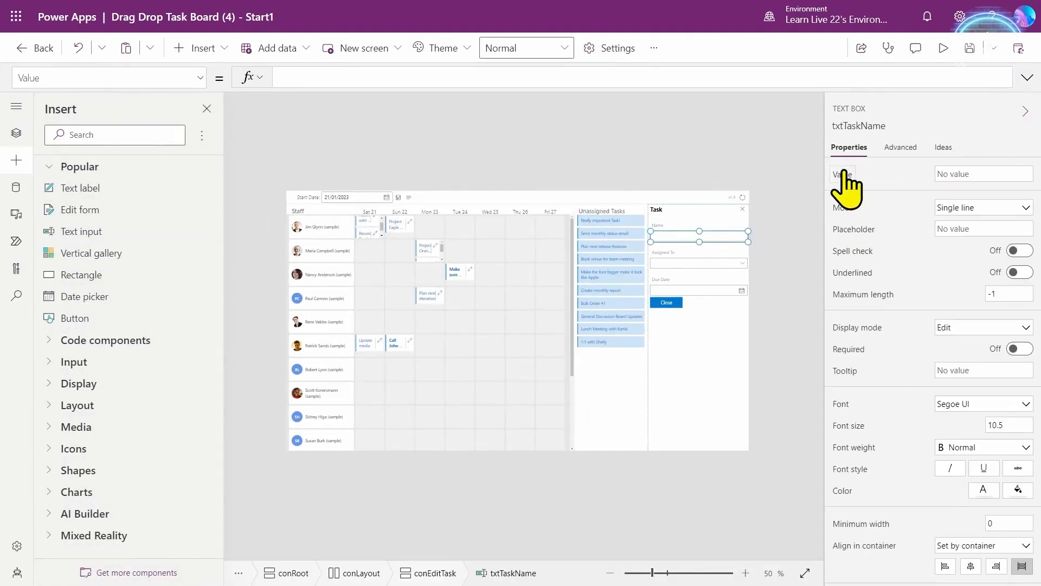
- Set txtTaskName's Value to ctxSelectedTask.Name
click(335, 76)
text(ctx)
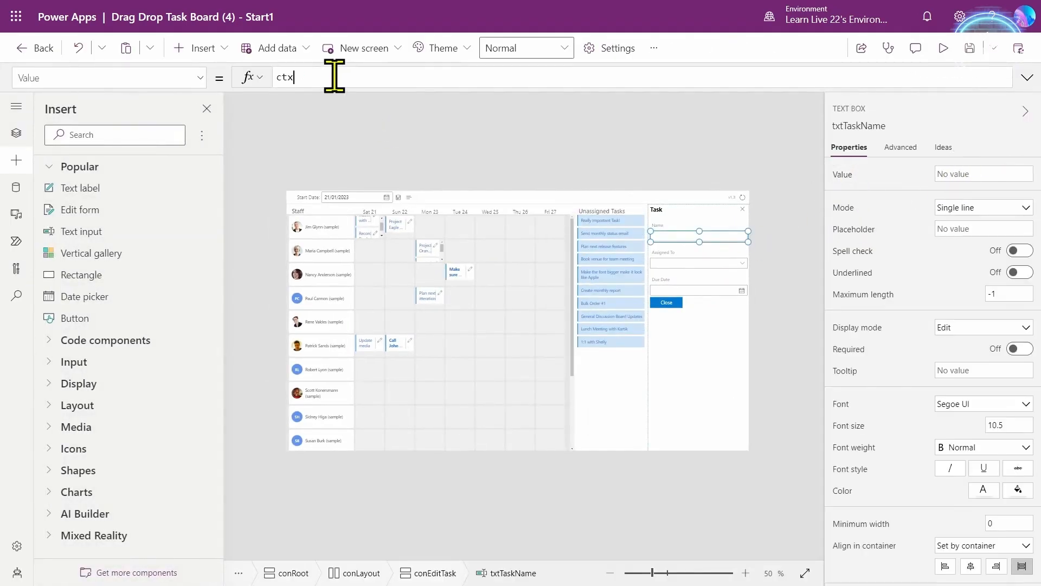
text(SelectedTask.)
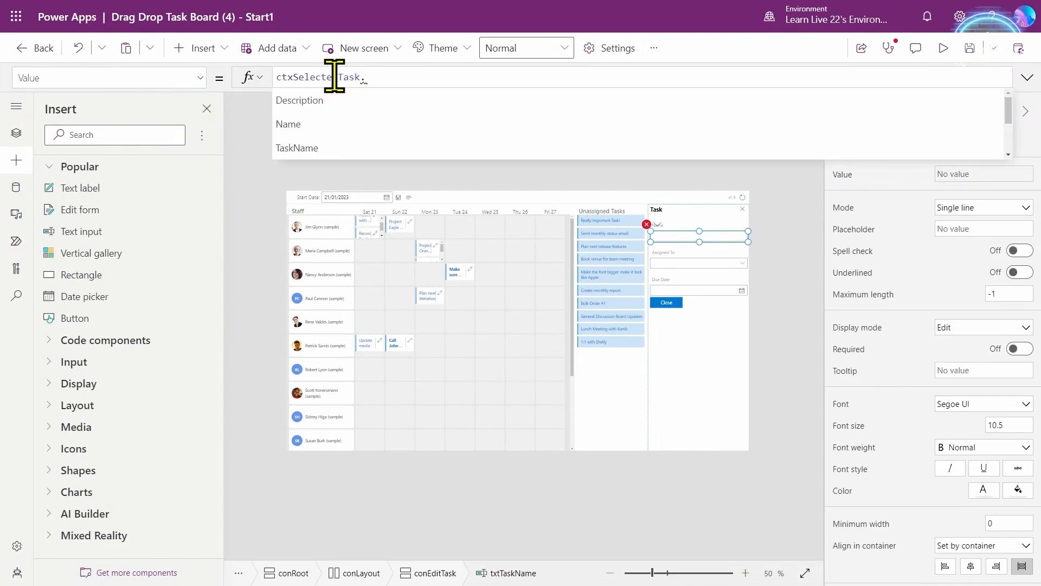
key(Down)
key(Down)
key(Return)
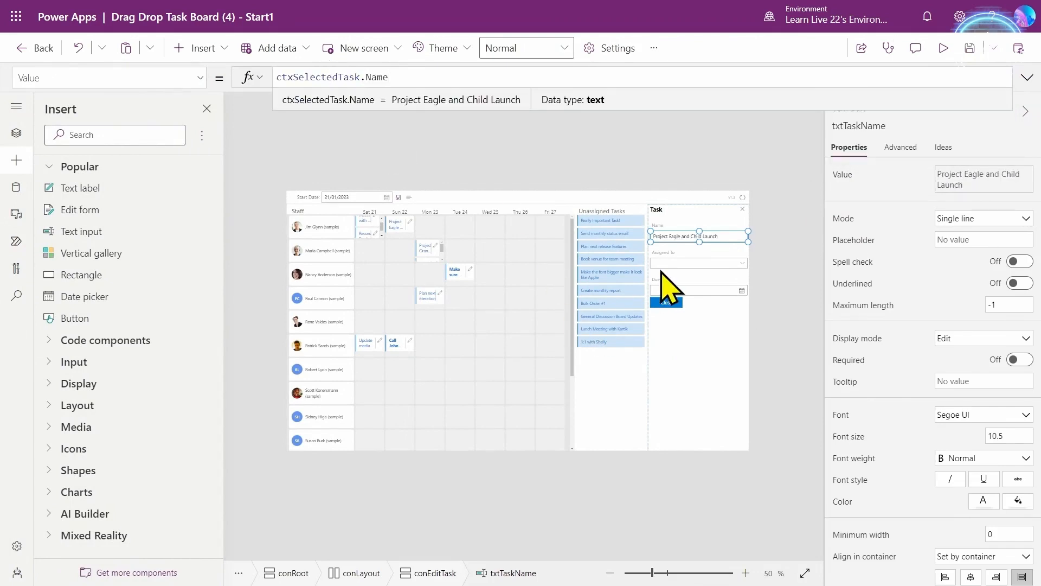
- Give the Assigned To combo box Items colPeople and DefaultSelectedItems ctxSelectedTask.'Assigned To'
click(657, 262)
click(316, 76)
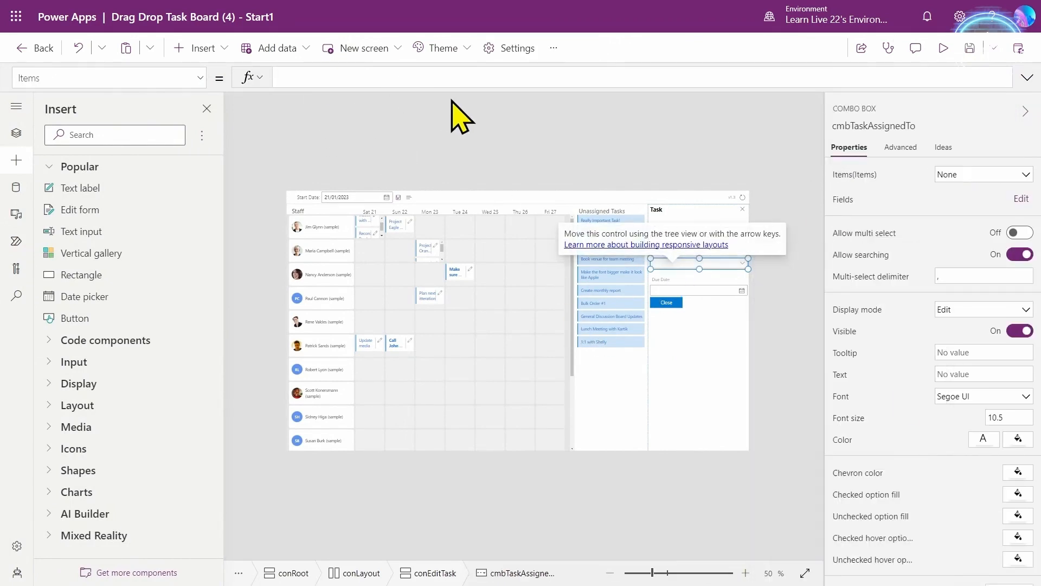
text(col)
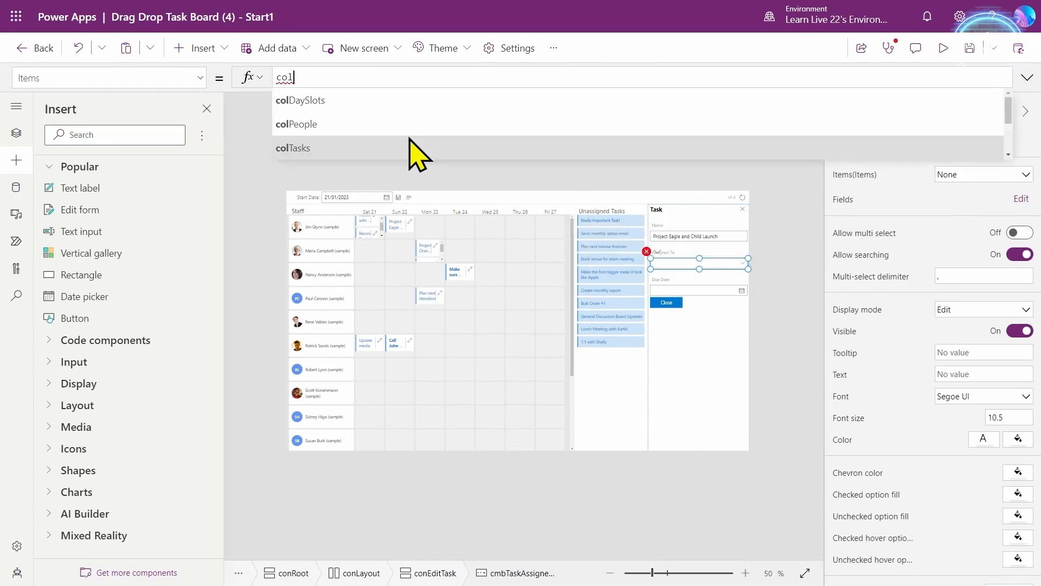
click(379, 129)
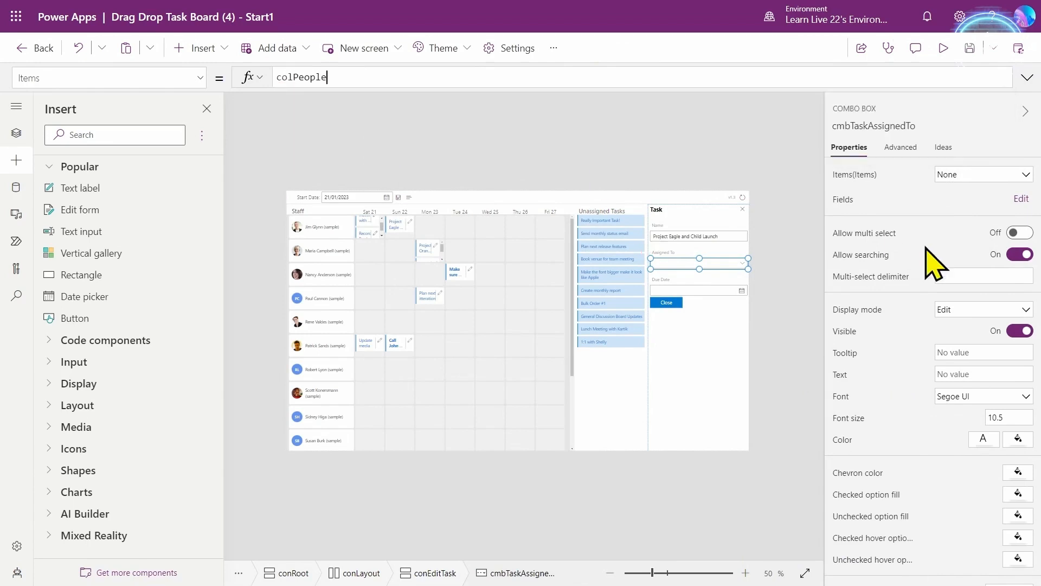
click(986, 200)
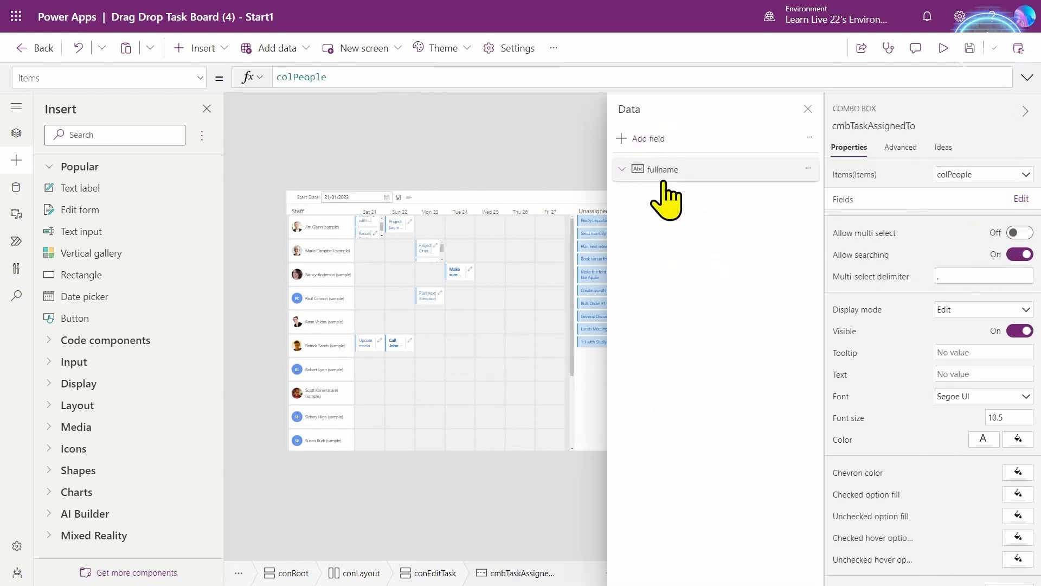
click(808, 109)
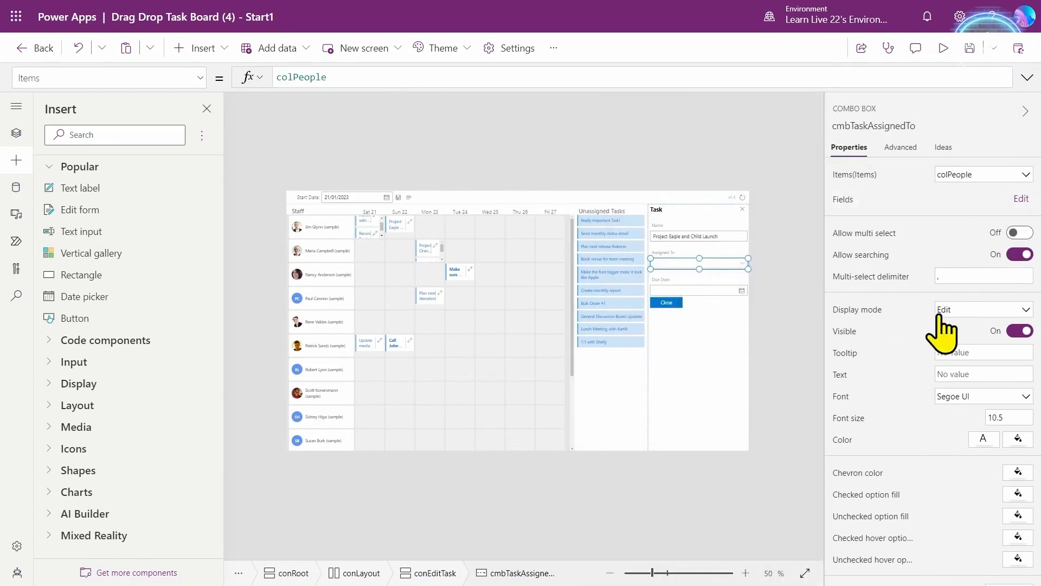
click(900, 147)
text(ctx)
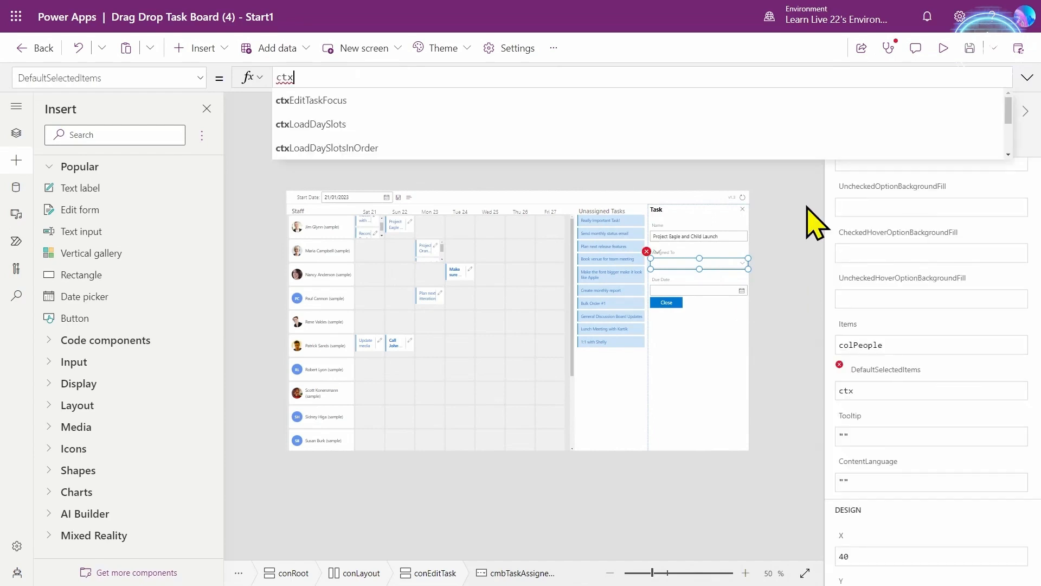
text(SelectedTask.)
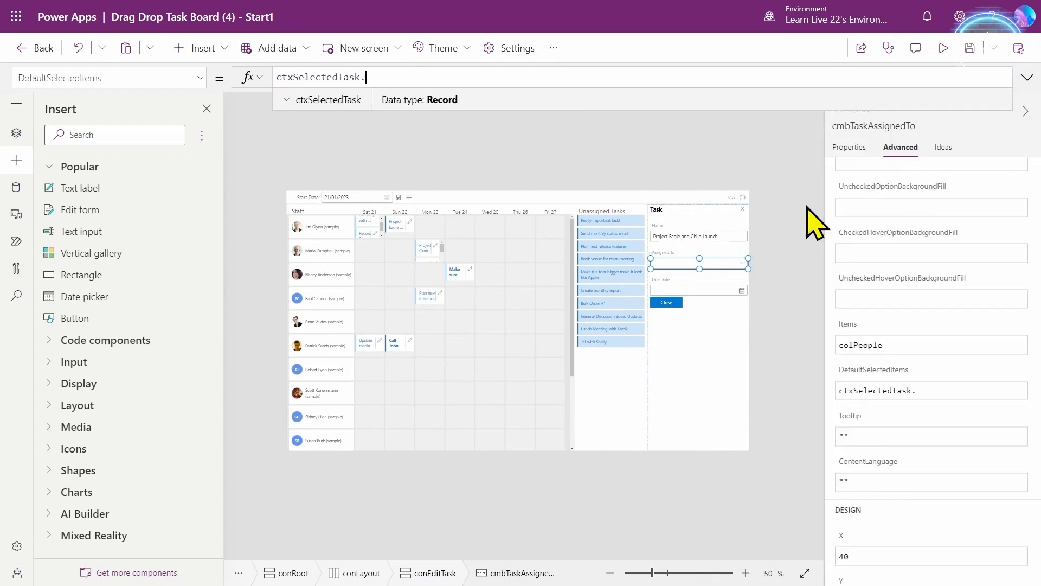
text('Assigned To')
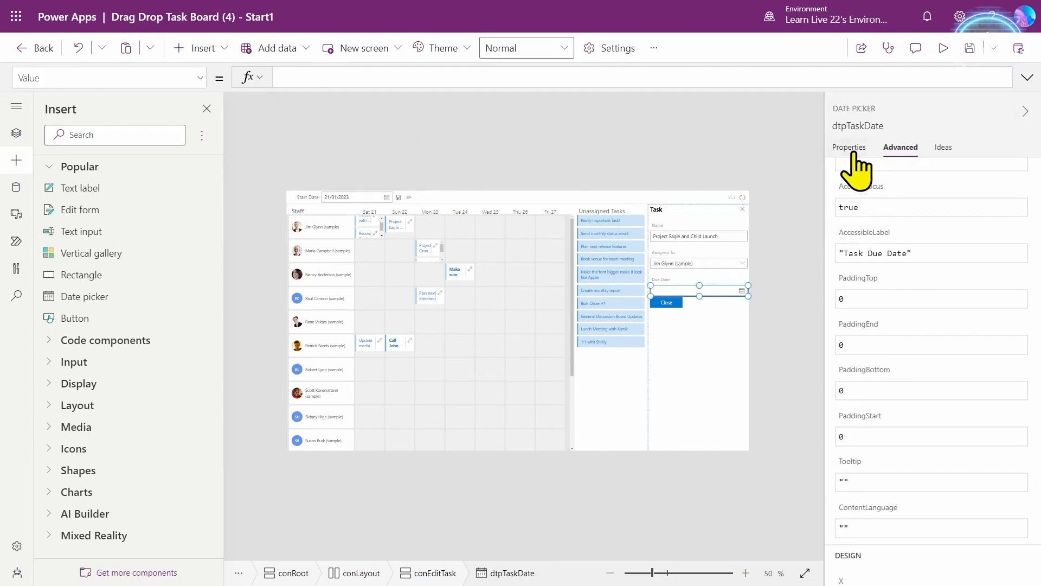
- Set the Due Date picker's Value to ctxSelectedTask.'Due Date' and preview the app
click(851, 149)
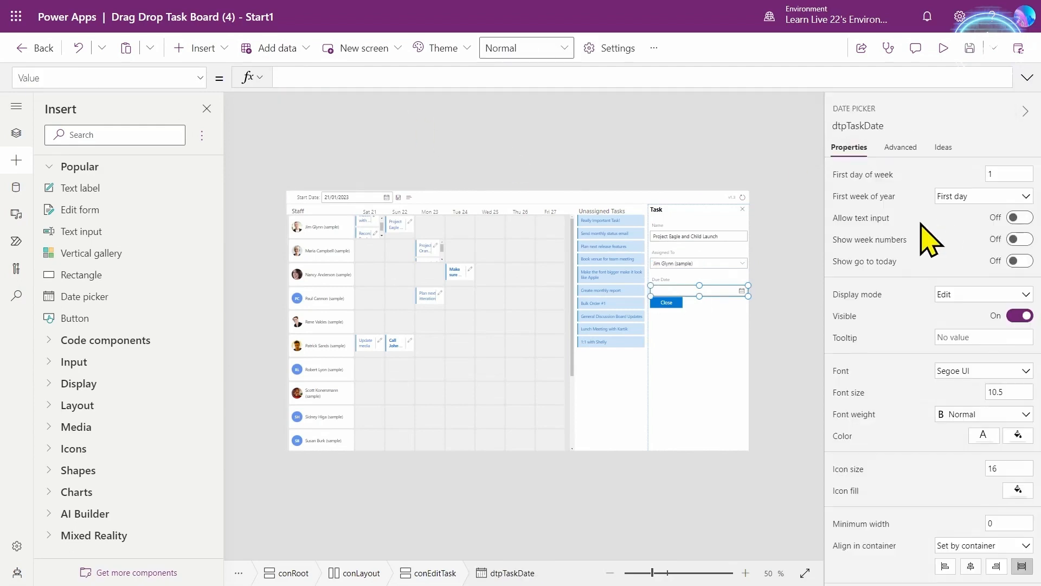
click(900, 152)
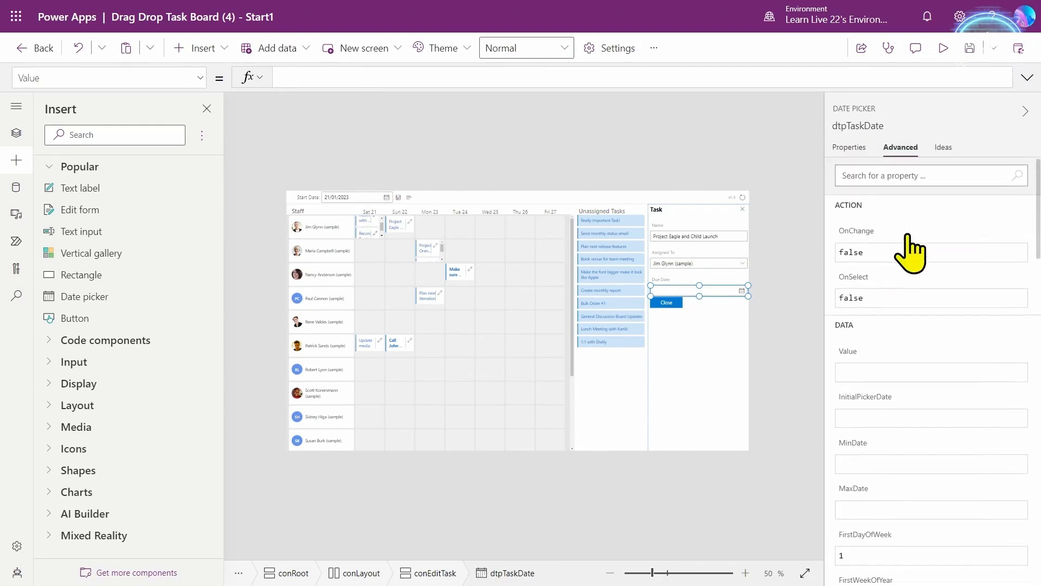
click(850, 372)
text(ctxSe)
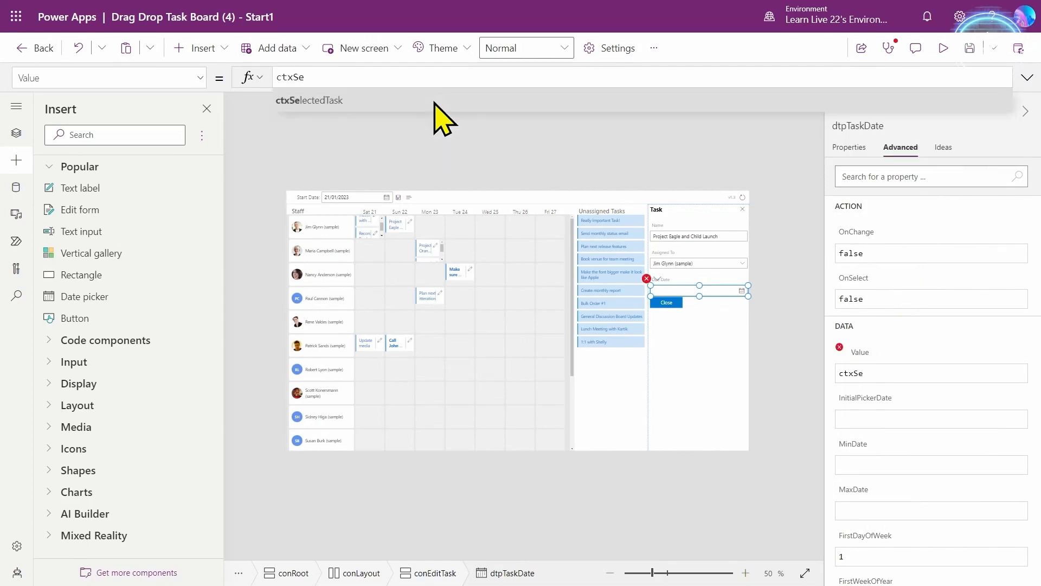
text(lectedTask.Du)
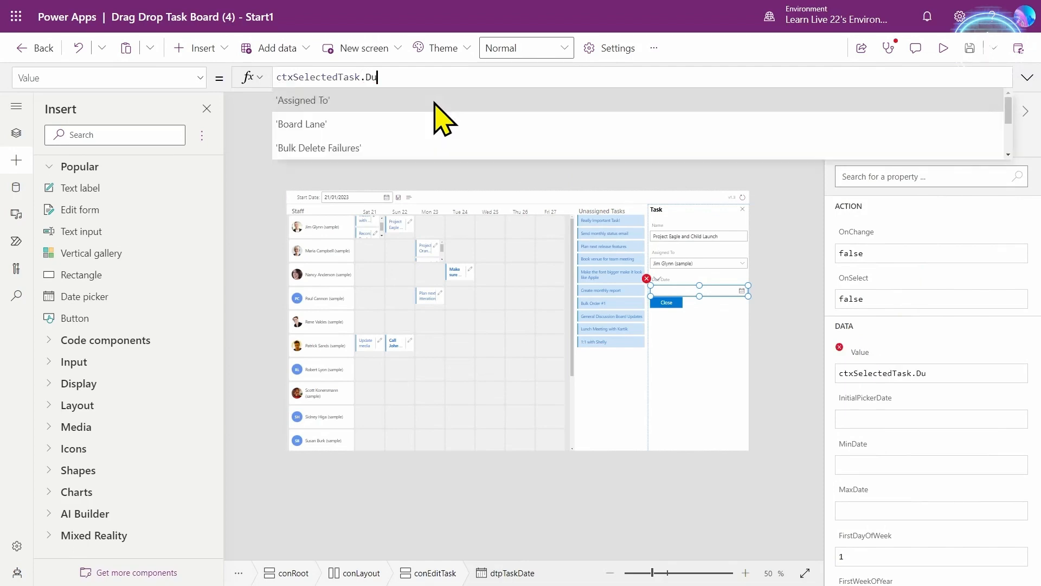
key(Tab)
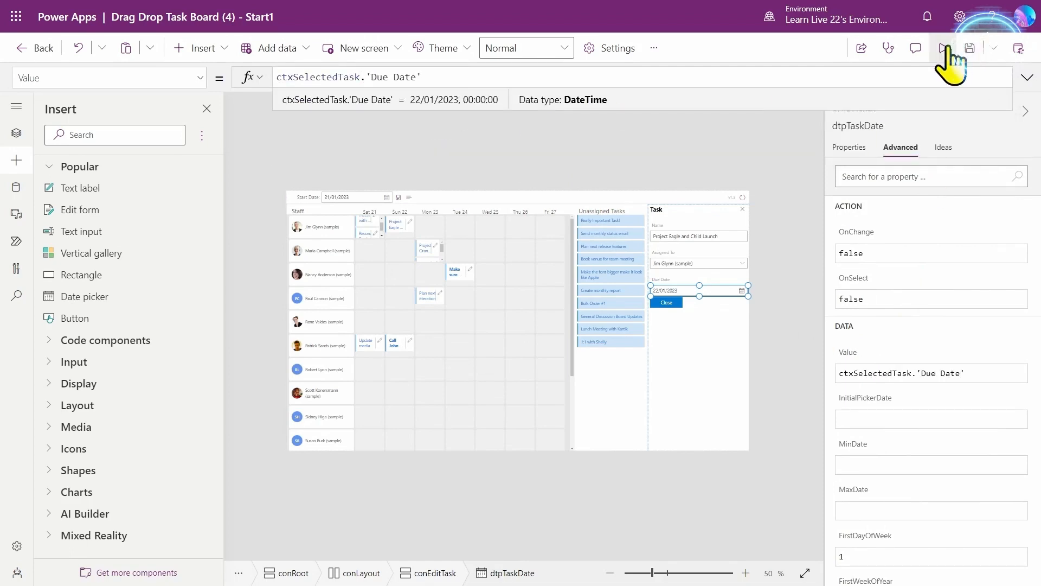
key(F5)
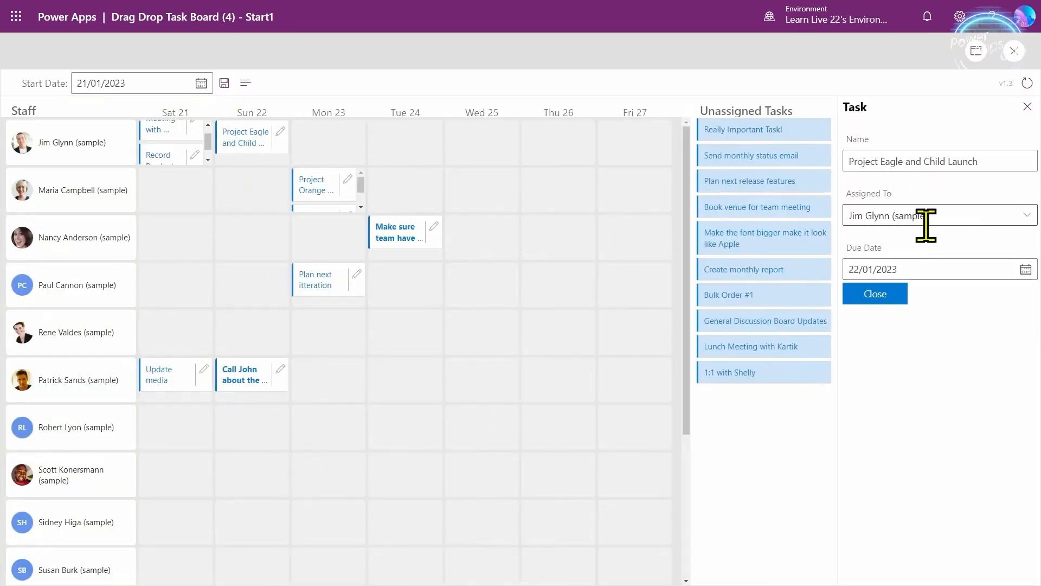
- In preview, open Project Orange Planning, the safety-training task and Plan next iteration, then exit preview
click(339, 183)
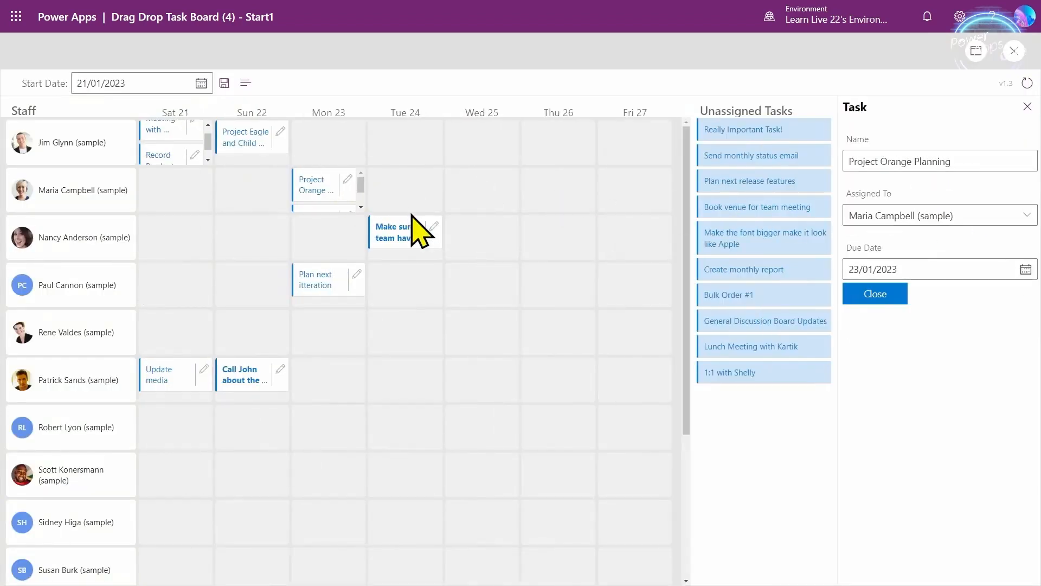
click(428, 226)
click(354, 286)
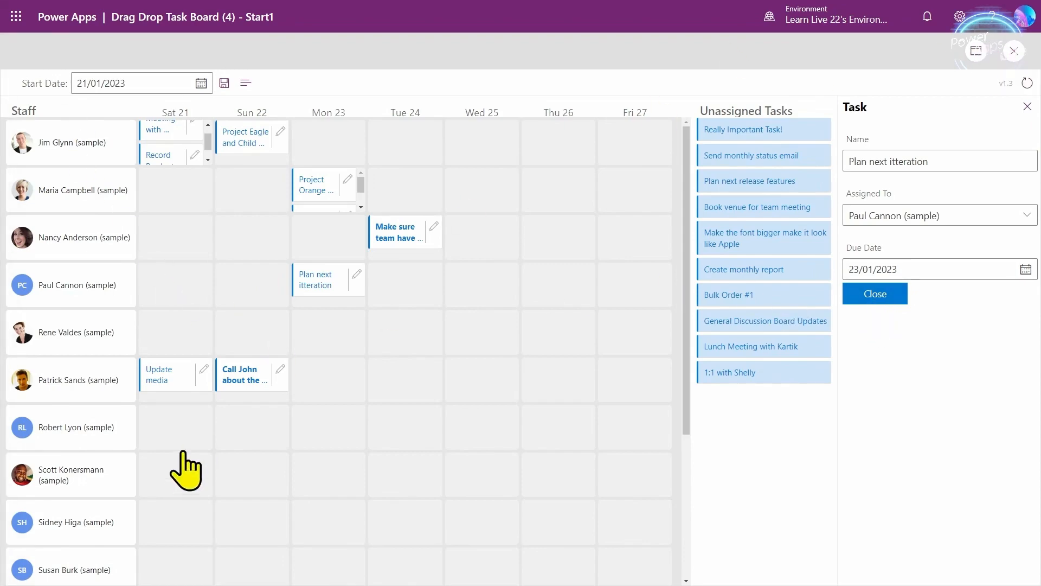
key(Escape)
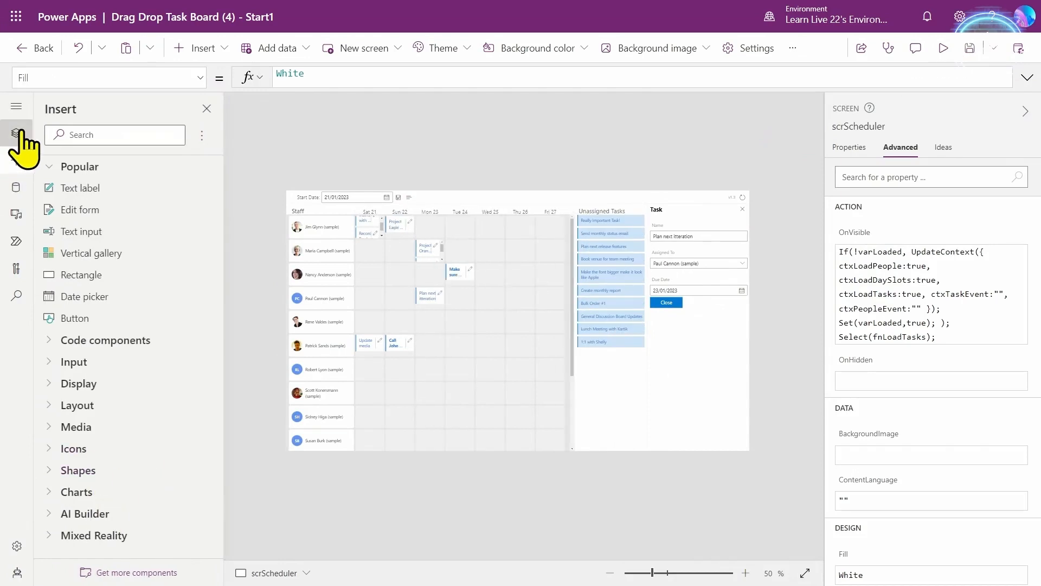
- Insert a button into conFunctions and name it fnCloseEditPane
click(17, 133)
scroll(125, 458, down, 10)
click(102, 416)
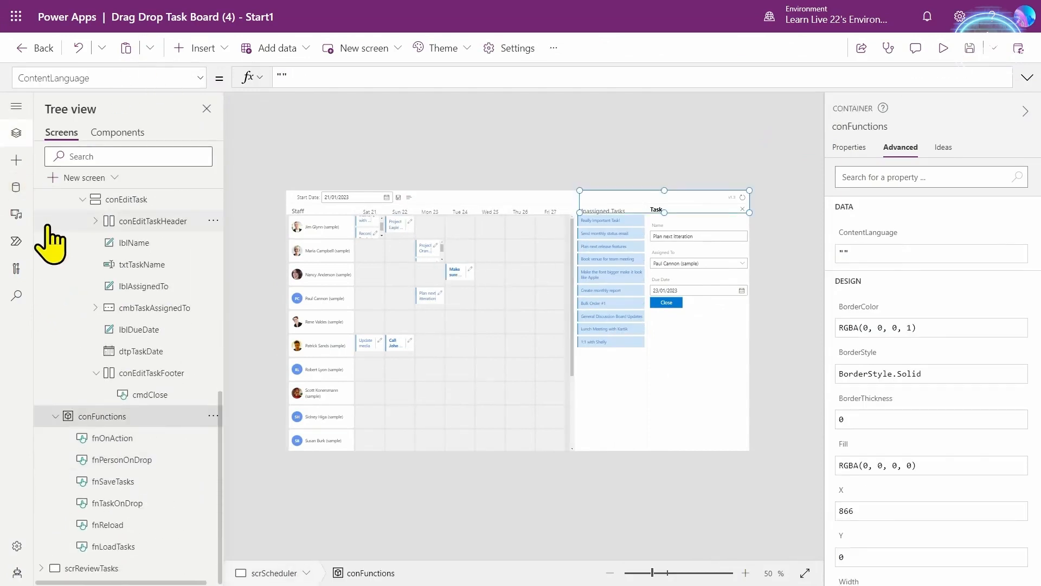
click(17, 161)
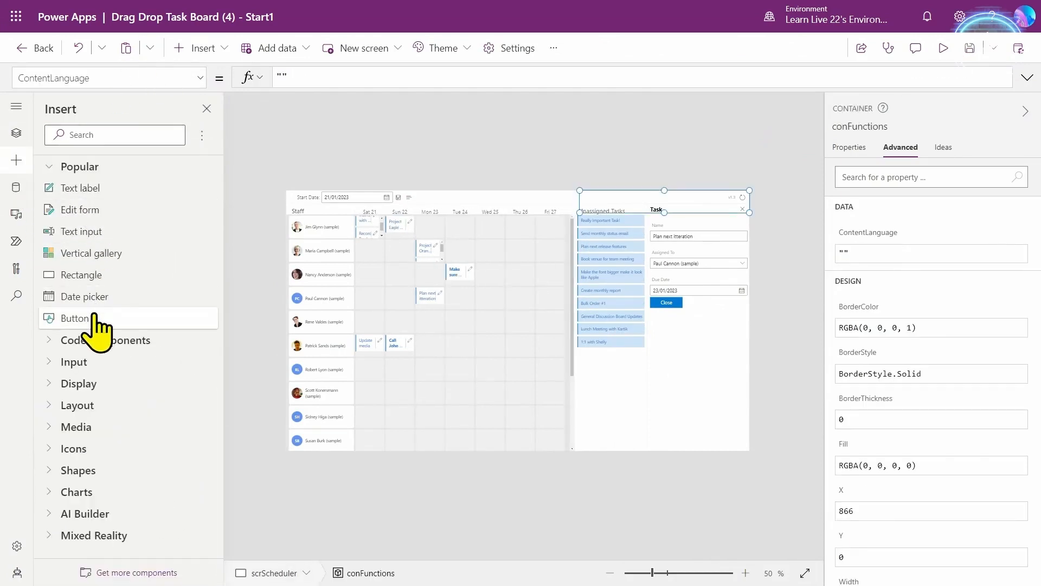
click(868, 126)
text(fnCloseEditPane)
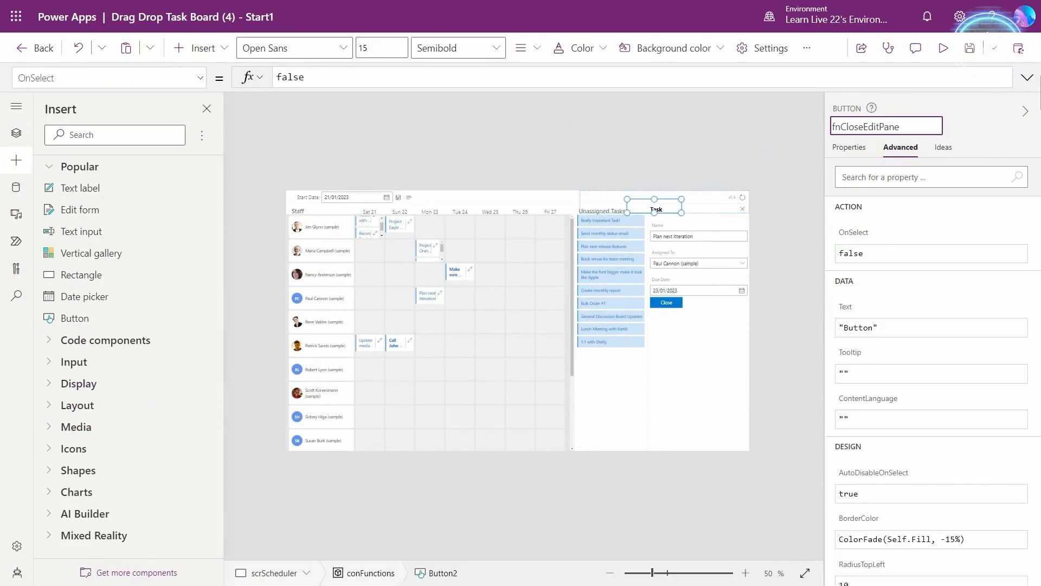
click(864, 248)
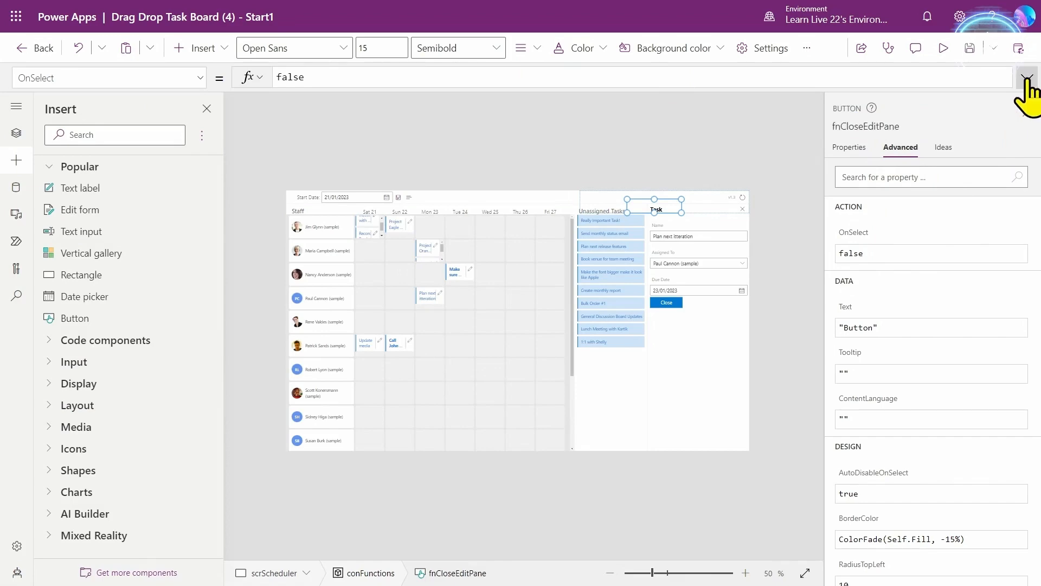
- Paste the UpdateContext formula blanking ctxSelectedTask and saving ctxPreviousSelectedTask into its OnSelect
click(1027, 78)
text(UpdateContext({     ctxSelectedTask:Blank(),     ctxPreviousSelectedTask:ctxSelectedTask });)
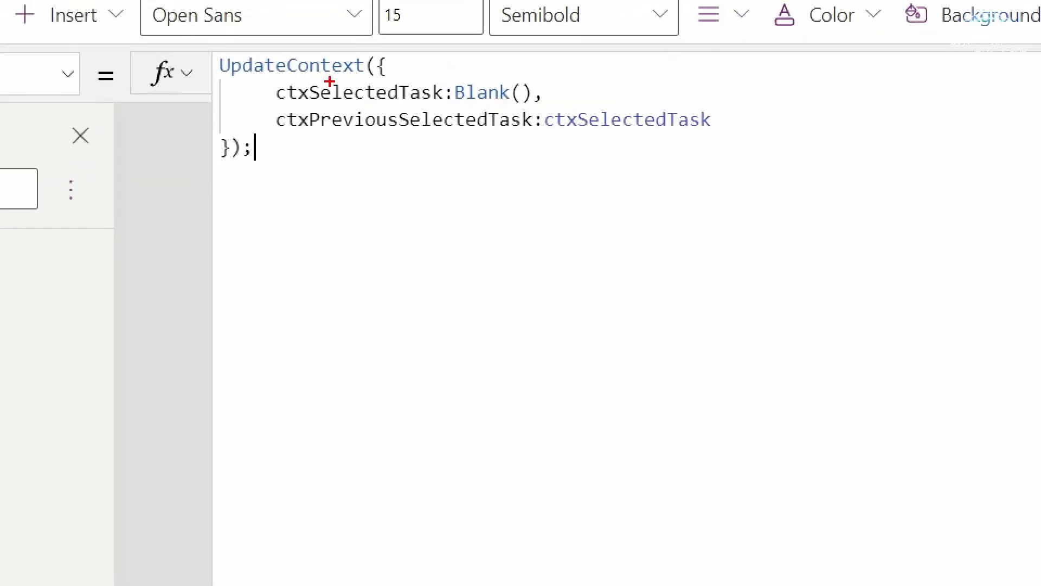
drag(266, 70, 607, 112)
key(e)
mouse_move(267, 105)
mouse_down()
mouse_move(531, 136)
mouse_move(810, 140)
mouse_up()
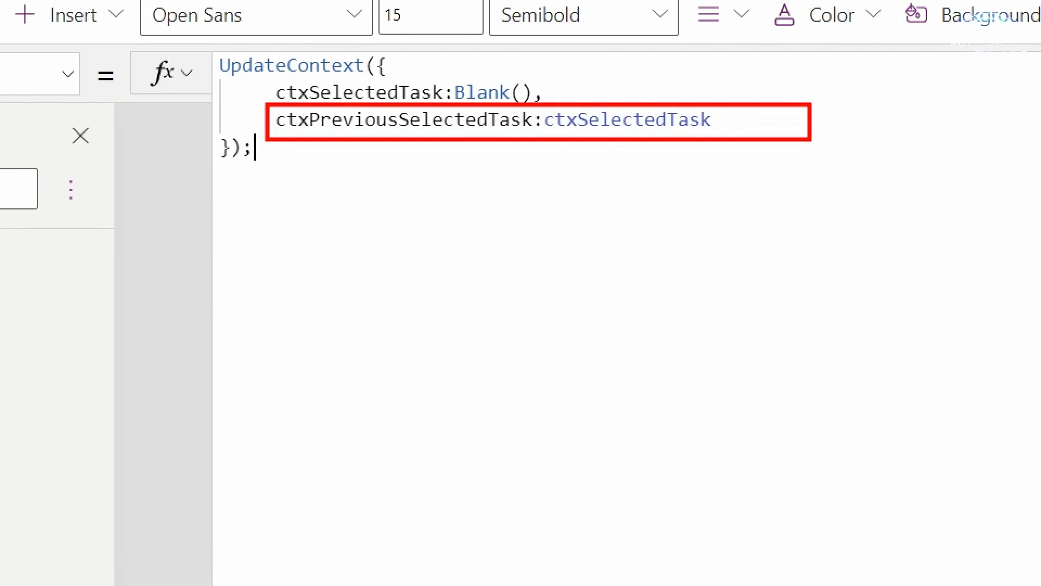
key(Escape)
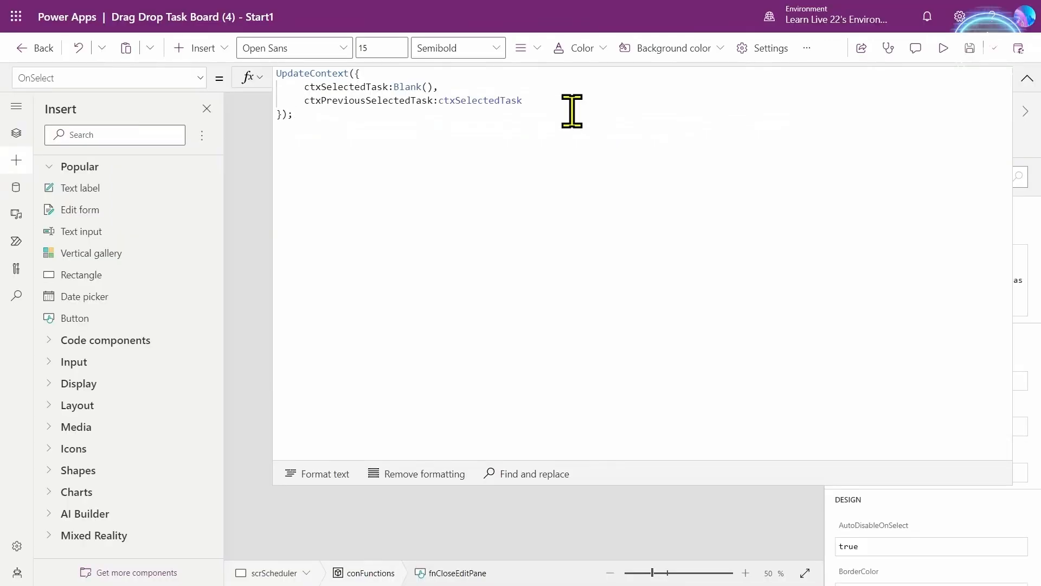
click(1028, 79)
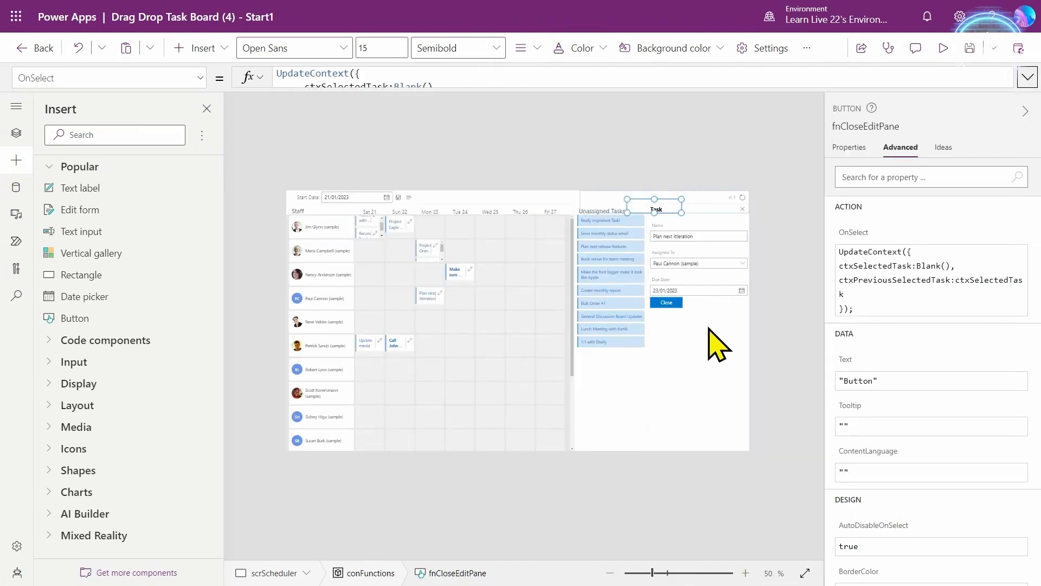
click(667, 303)
click(870, 250)
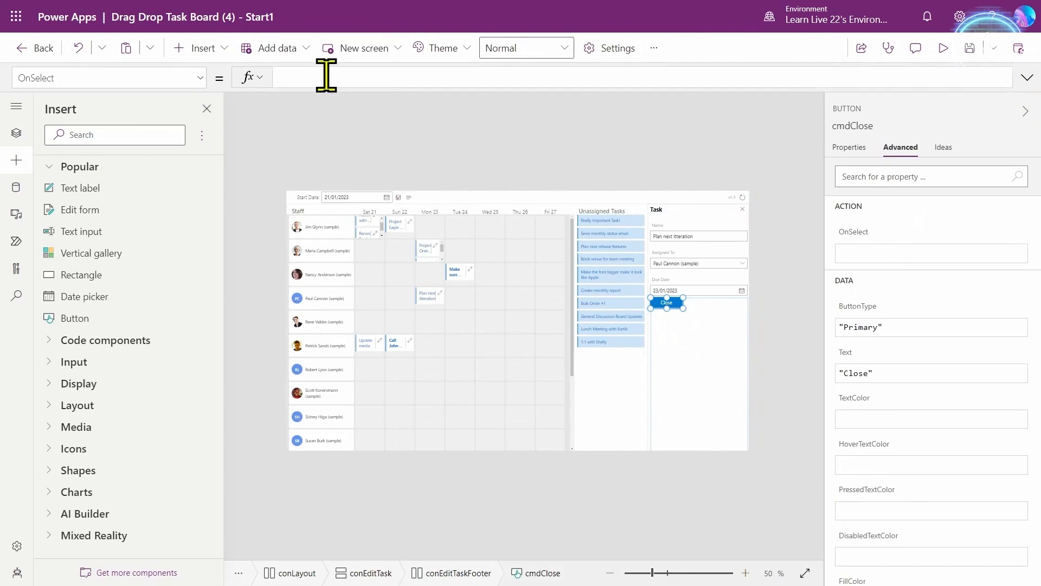
- Set the cmdClose button's OnSelect to Select(fnCloseEditPane)
click(326, 77)
text(Select(fnC)
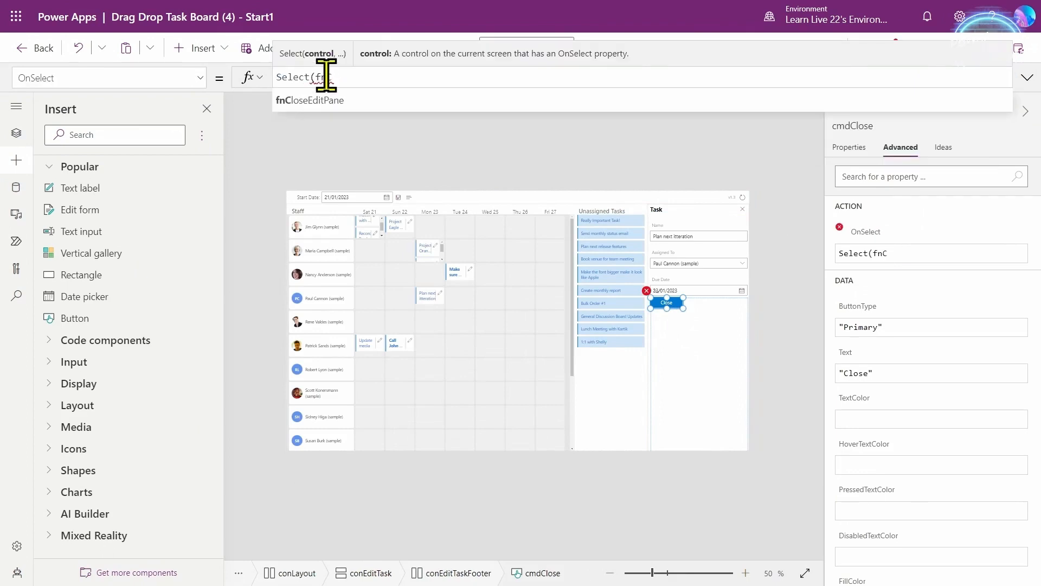
key(Tab)
text())
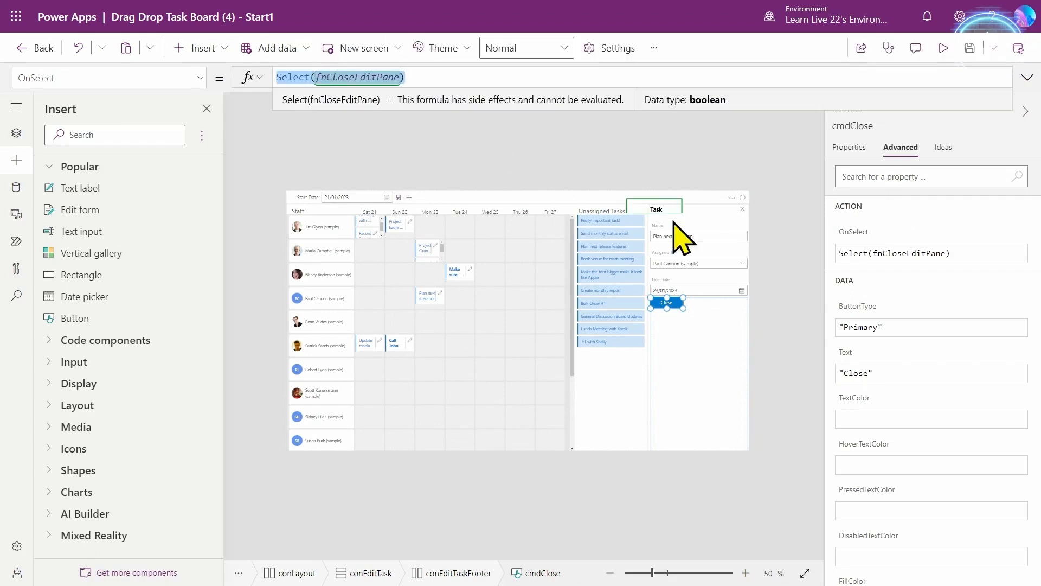
click(743, 210)
- Paste Select(fnCloseEditPane) into the close icon's OnChange formula
click(865, 229)
click(435, 76)
text(Select(fnCloseEditPane))
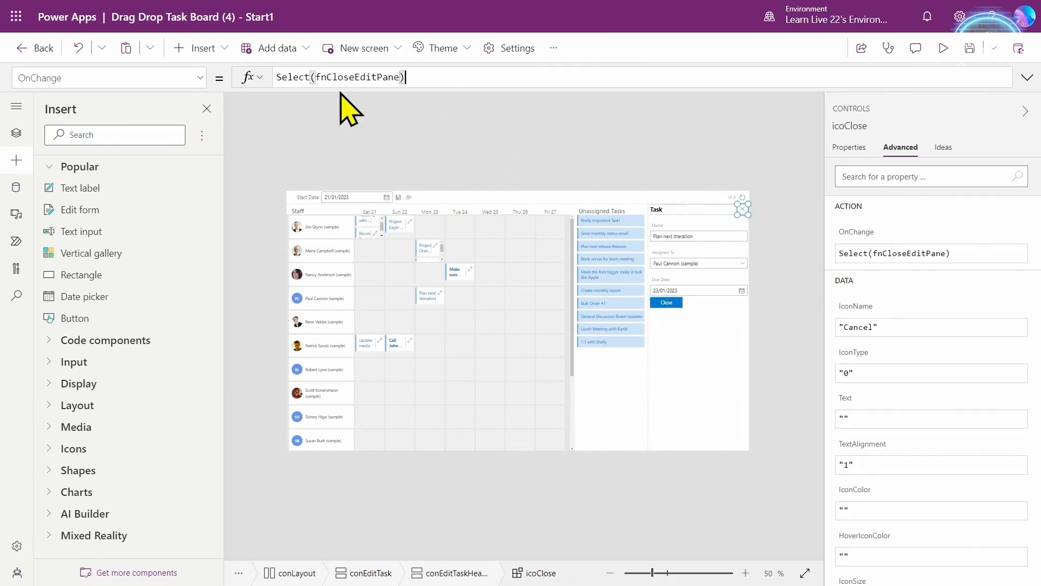
- Preview the app, confirm both Close and the X hide the Task pane, then select conFunctions
click(943, 49)
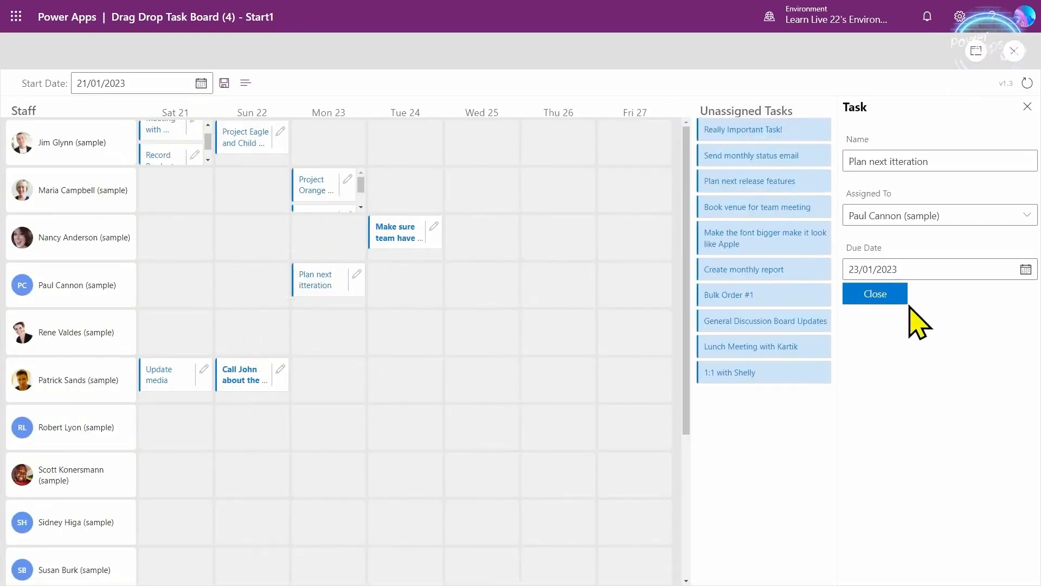
click(891, 296)
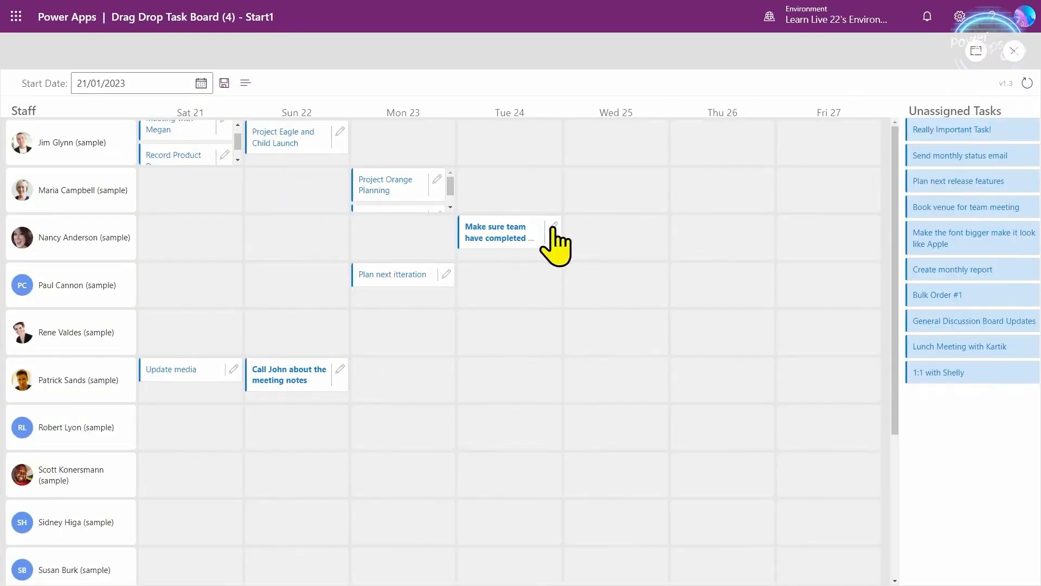
click(553, 227)
click(1023, 108)
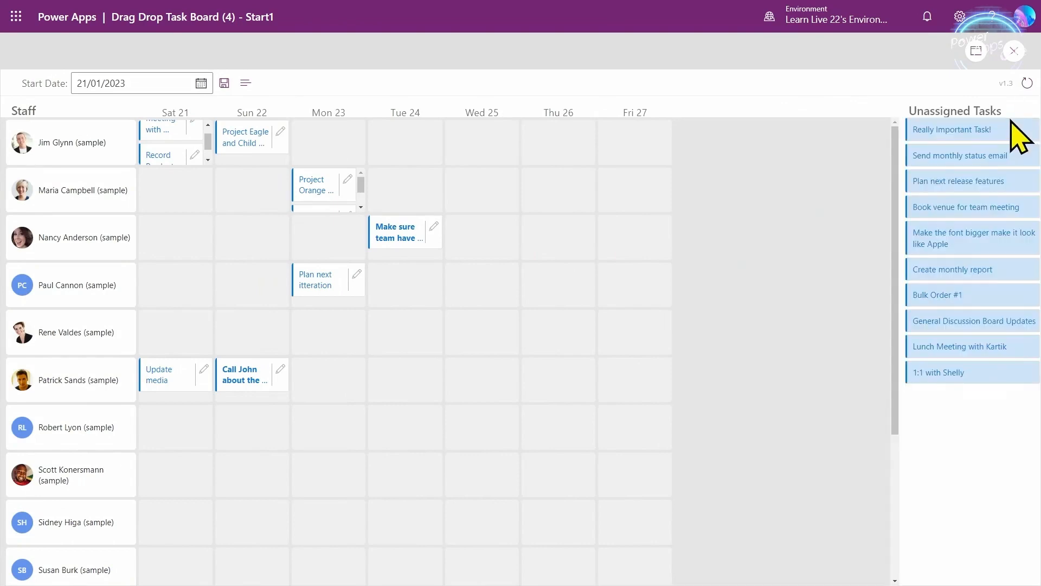
key(Escape)
click(103, 395)
click(24, 164)
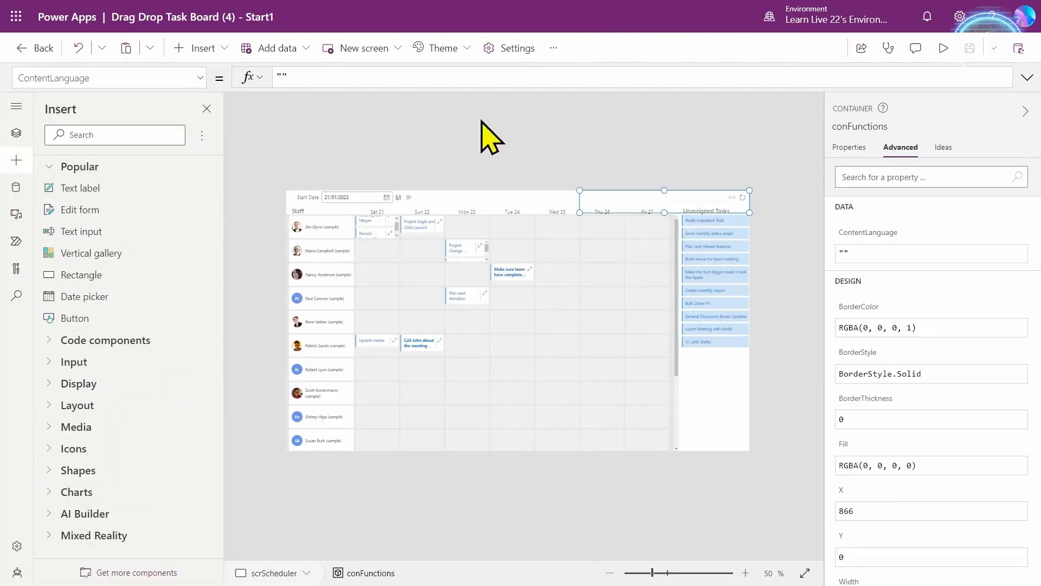
- Add a button named fnUpdateTask to conFunctions and paste the With/Patch task update formula into it
click(853, 127)
text(fnUr)
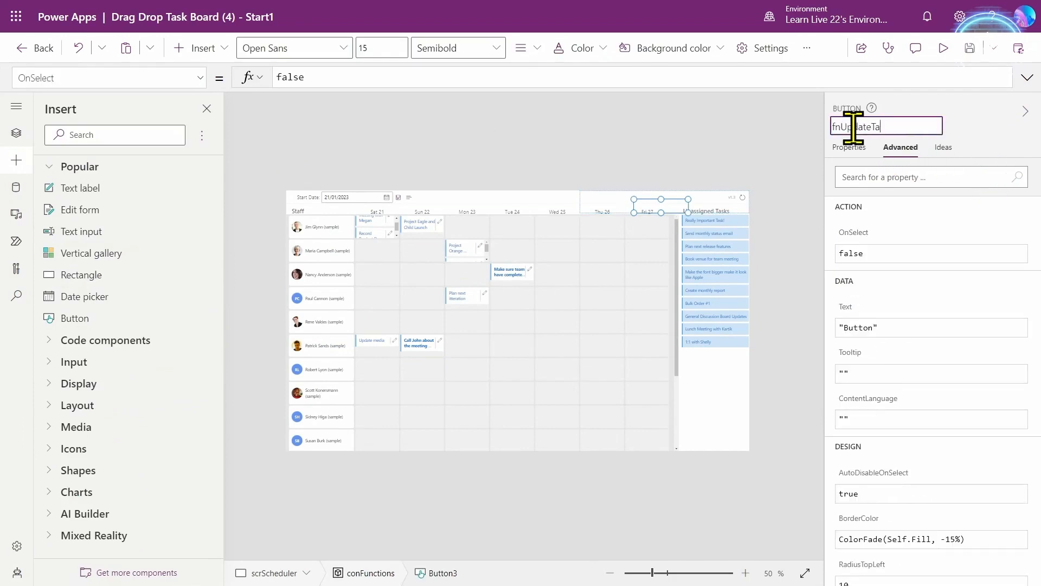
click(855, 239)
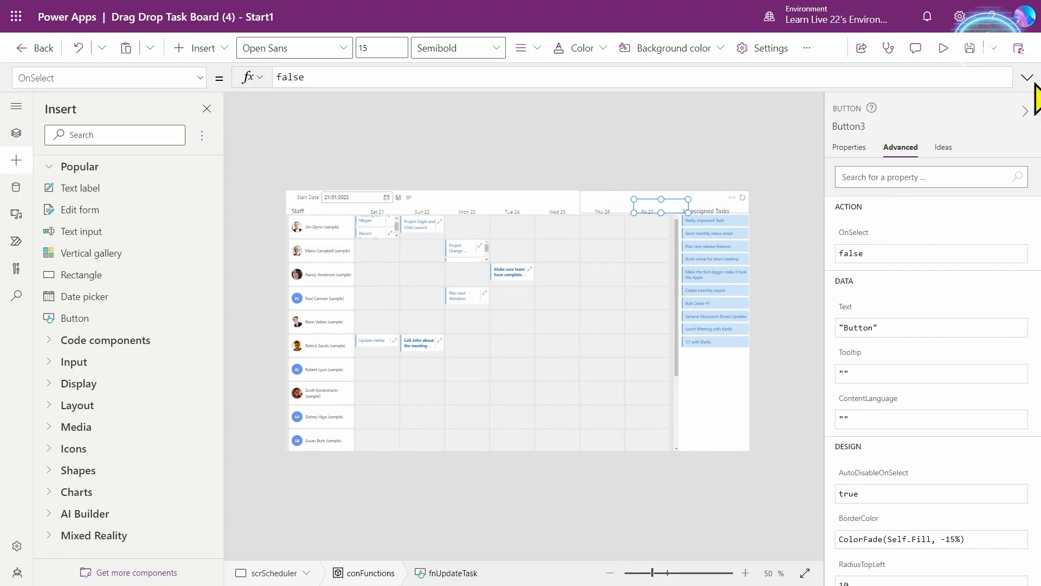
click(1027, 77)
key(ctrl+a)
key(ctrl+v)
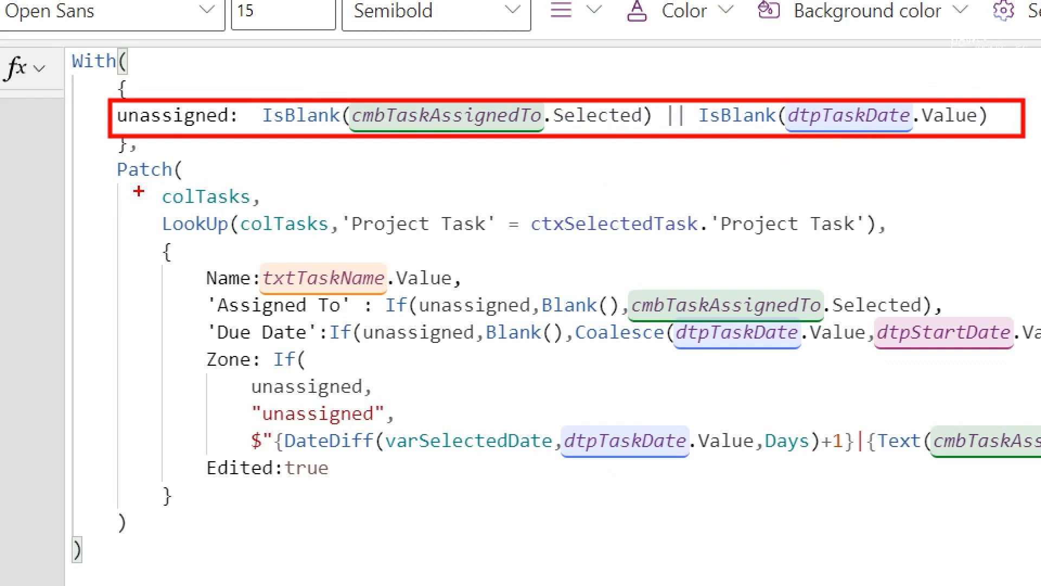
- Review fnUpdateTask's Patch formula for name, assignee, due date and zone, undoing a stray edit
drag(274, 197, 416, 187)
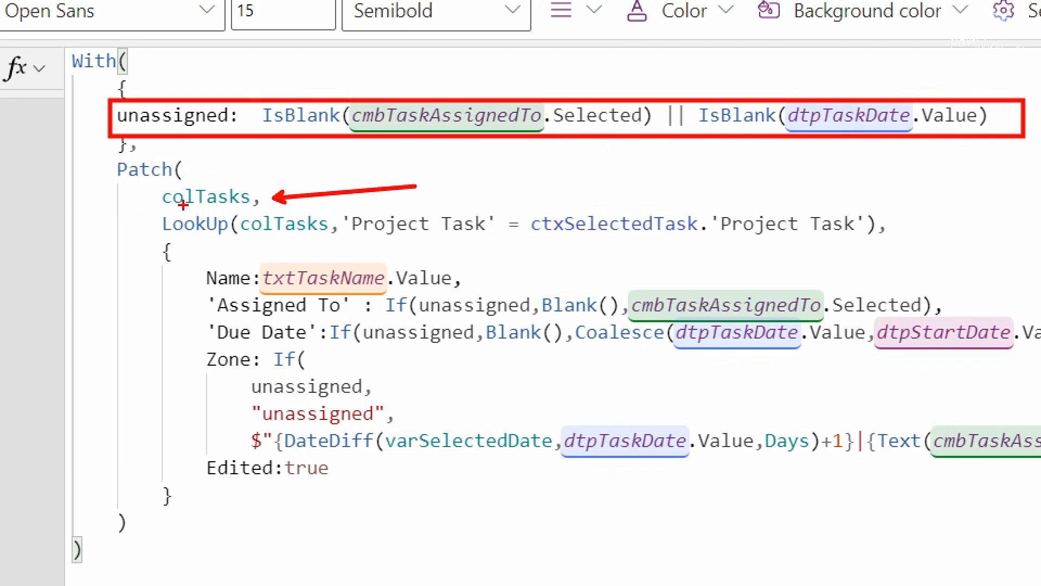
mouse_move(157, 207)
mouse_down()
mouse_move(919, 238)
mouse_move(926, 250)
mouse_up()
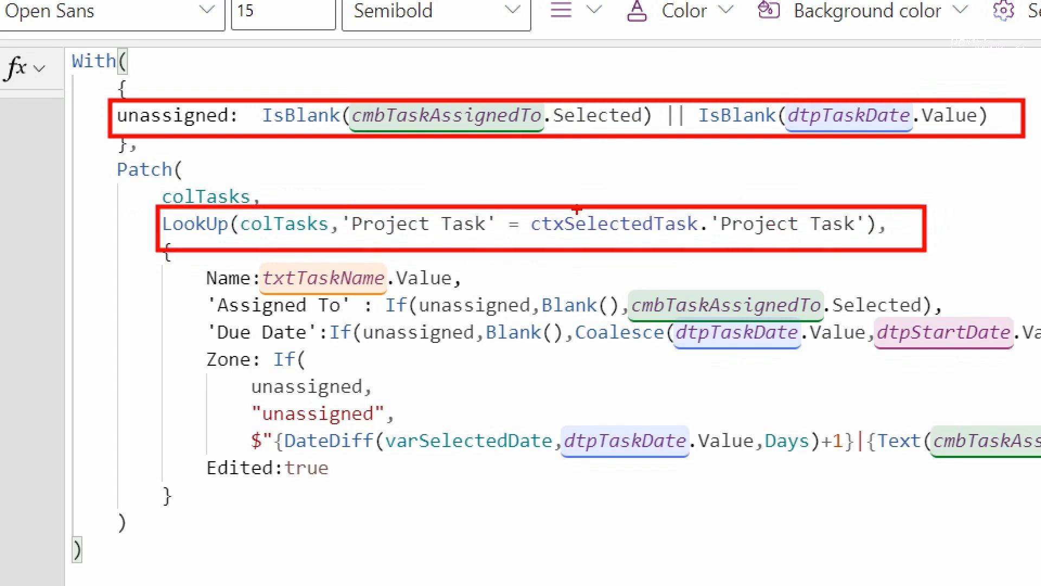
key(ctrl+z)
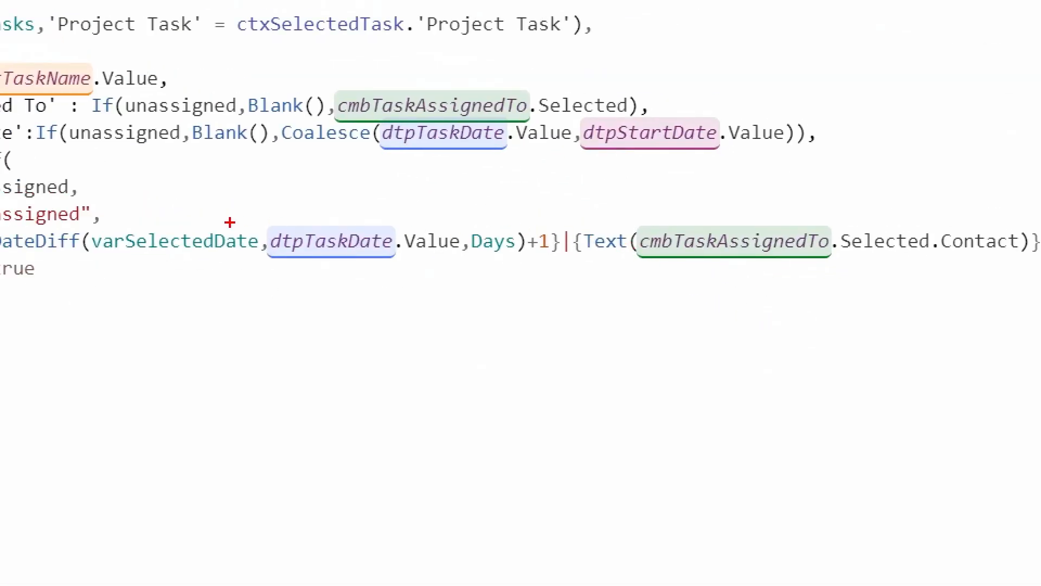
- Check the patch formula's Edited:true field, then collapse the formula editor to one line
drag(526, 224, 592, 174)
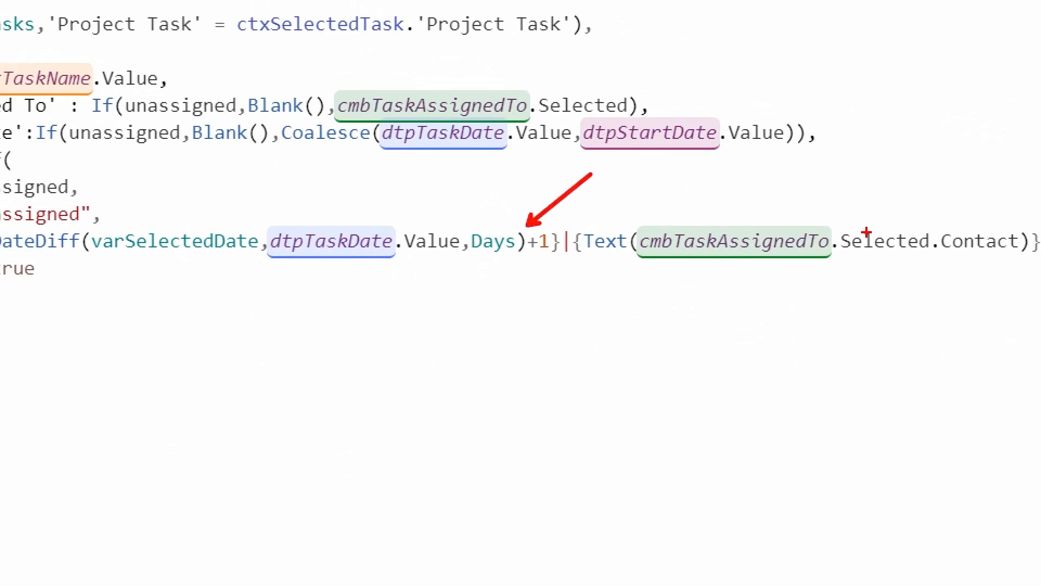
drag(866, 232, 936, 148)
drag(567, 255, 581, 320)
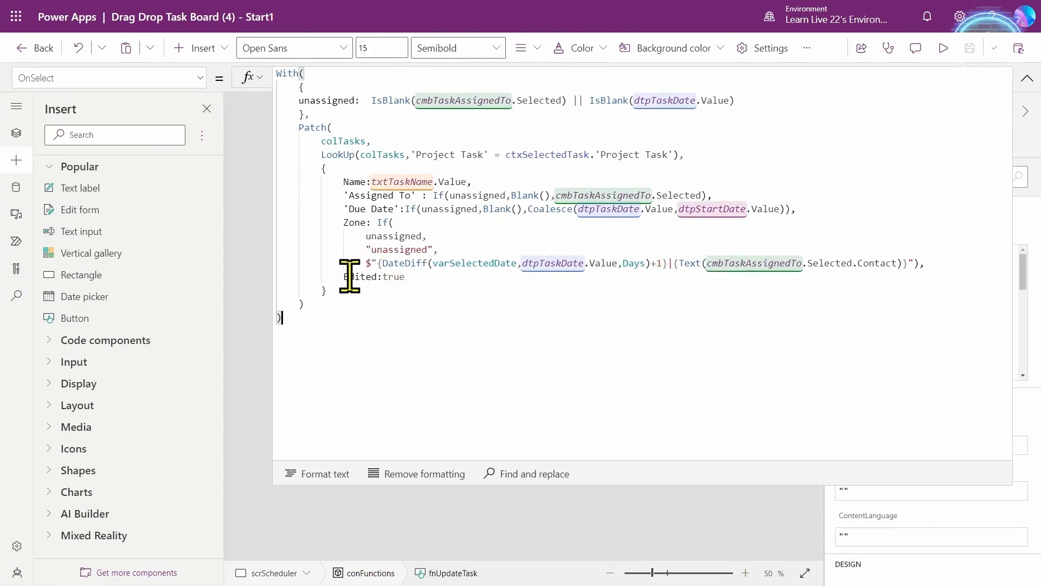
drag(344, 276, 405, 277)
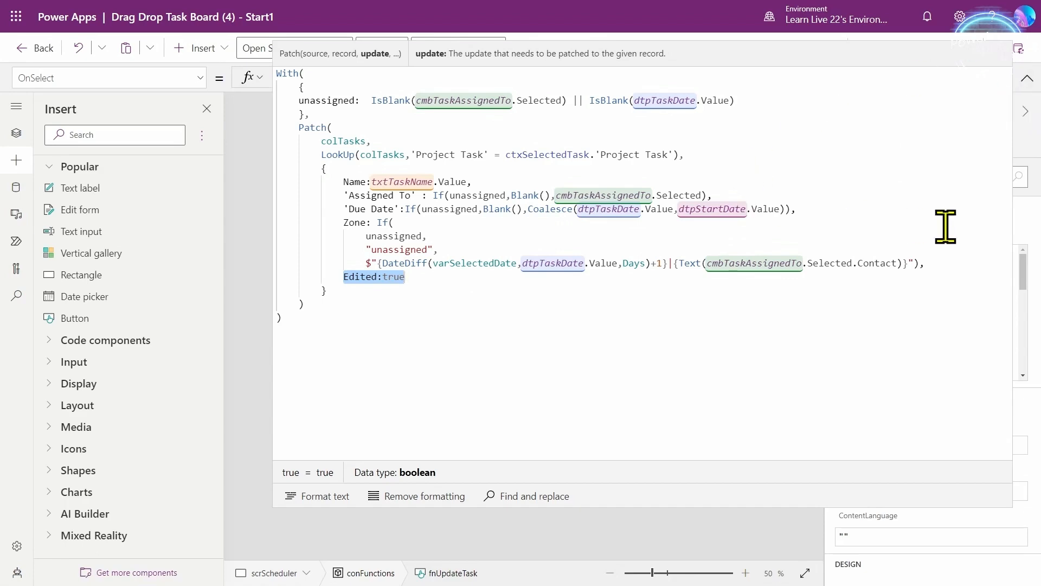
click(1027, 79)
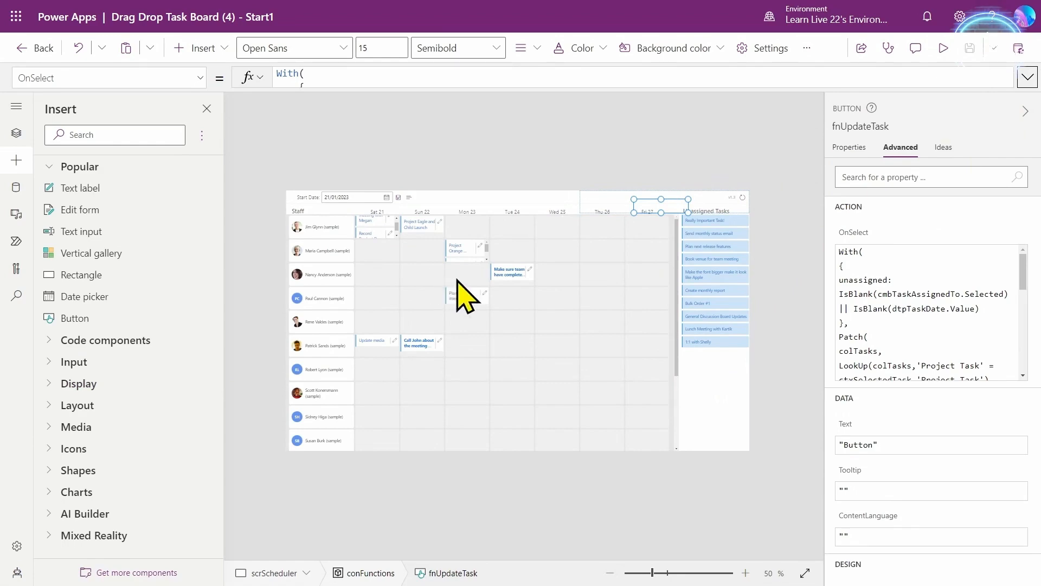
- Set txtTaskName's OnChange to Select(fnUpdateTask) and reuse it for the assignee box and due date picker
click(944, 48)
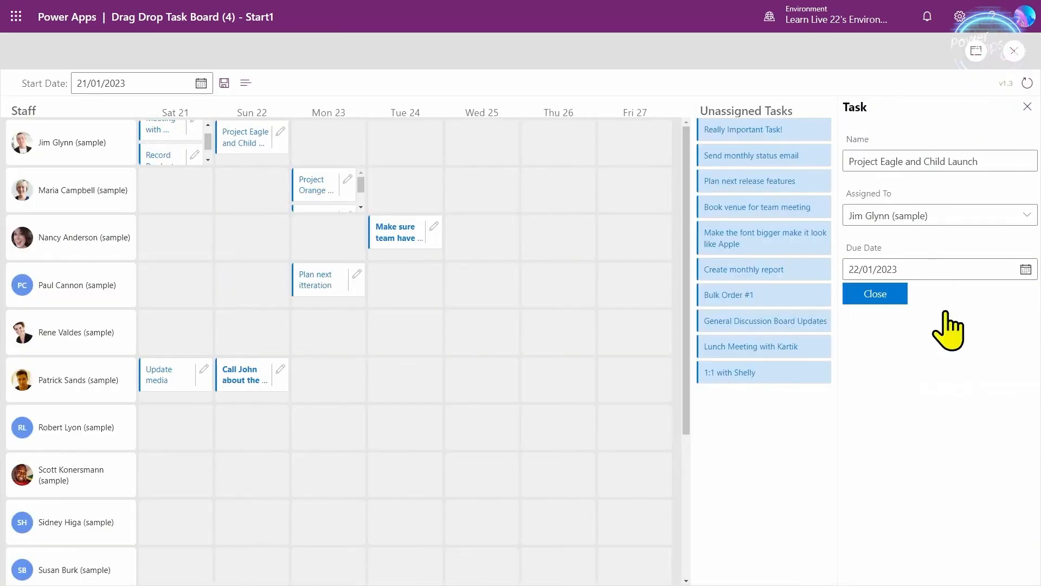
key(Escape)
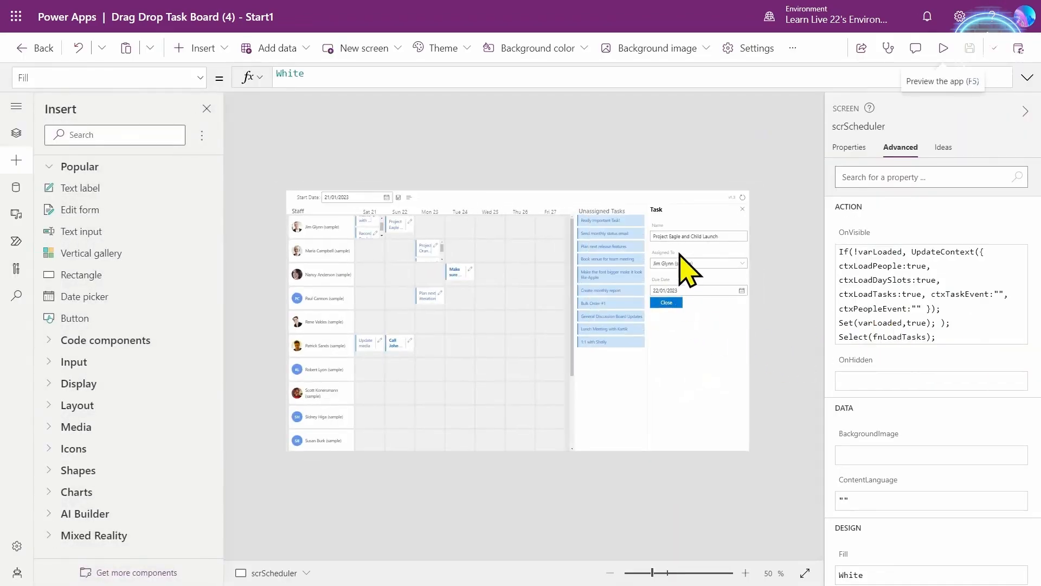
click(686, 237)
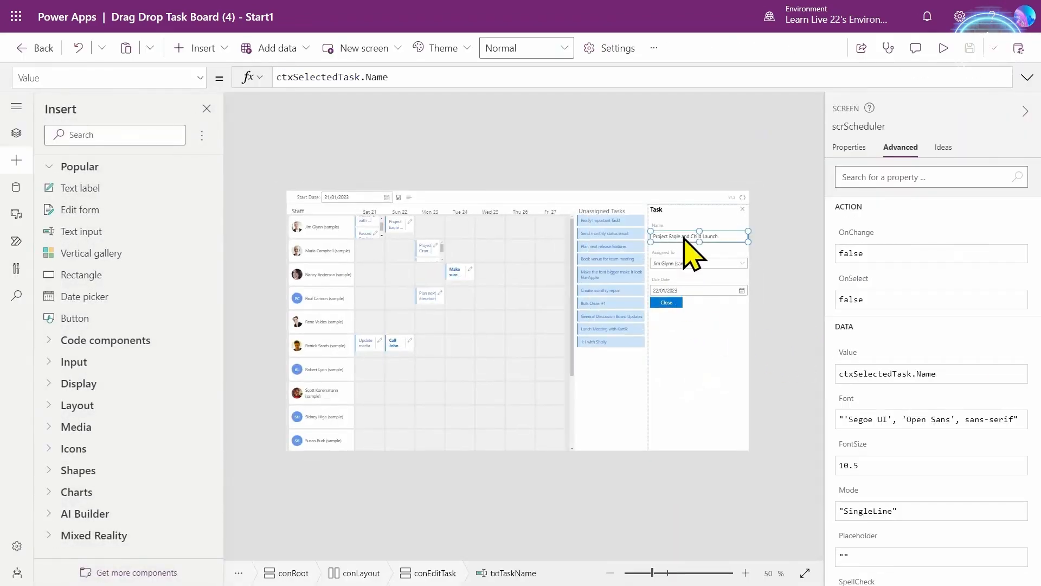
click(866, 254)
click(407, 77)
text(Select(fnUpdateTask)
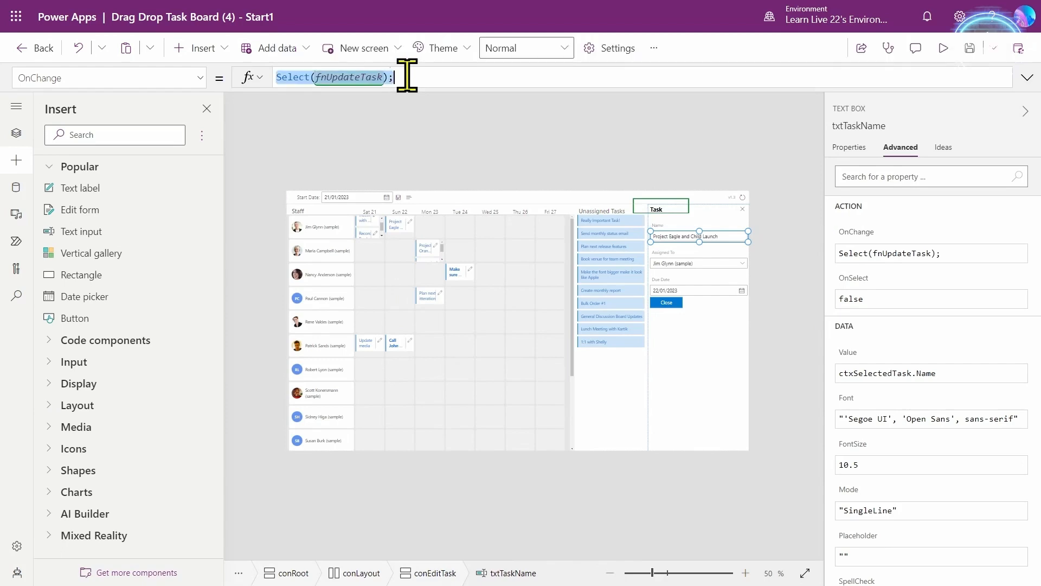
key(ctrl+a)
click(693, 263)
click(943, 49)
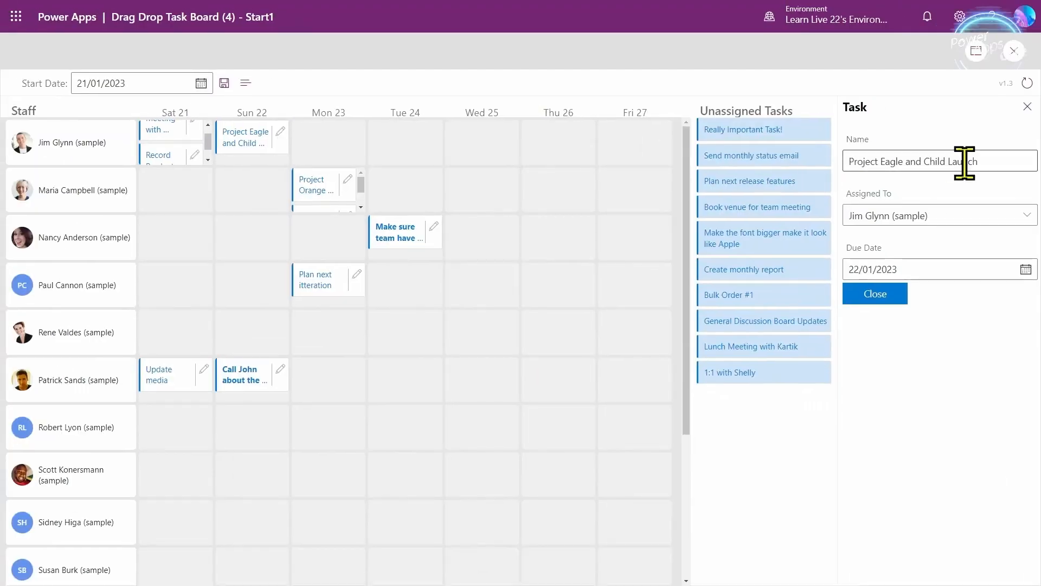
- In preview, assign Project Eagle to the second staff member due 23 January, then open safety training
click(1026, 216)
click(963, 262)
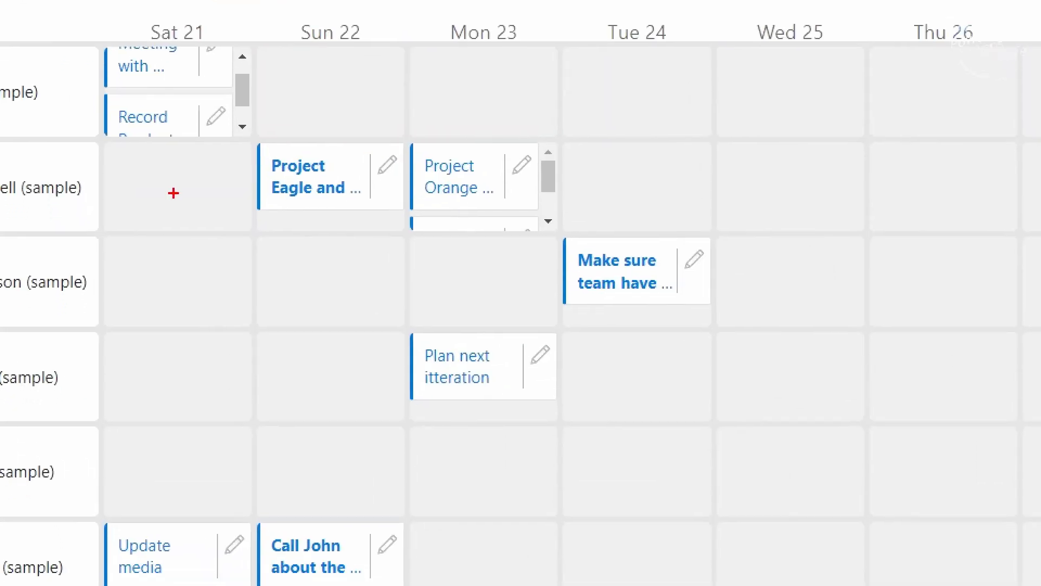
mouse_move(241, 131)
mouse_down()
mouse_move(441, 209)
mouse_move(452, 241)
mouse_up()
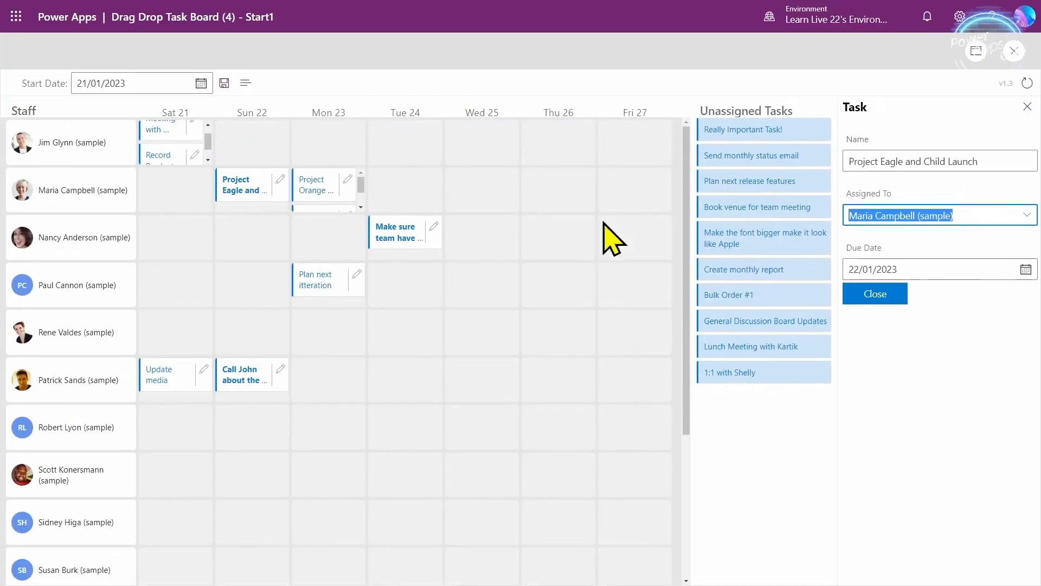
click(1026, 269)
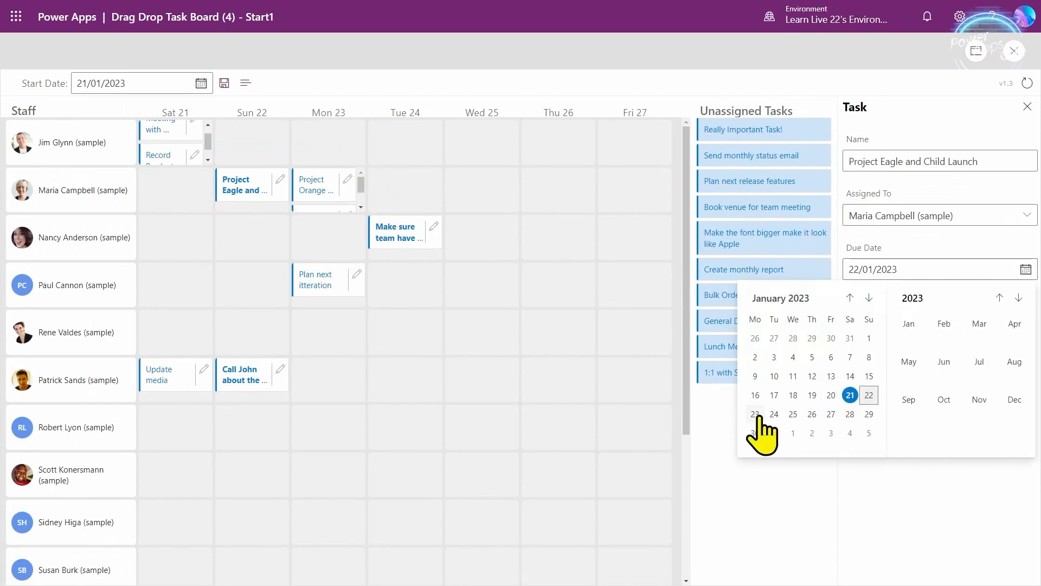
click(756, 414)
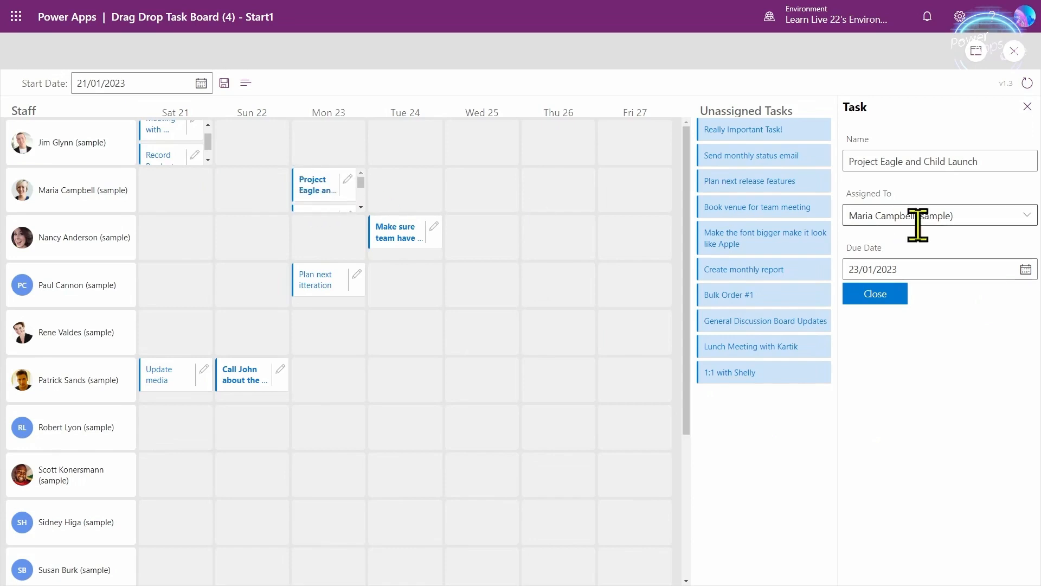
click(419, 229)
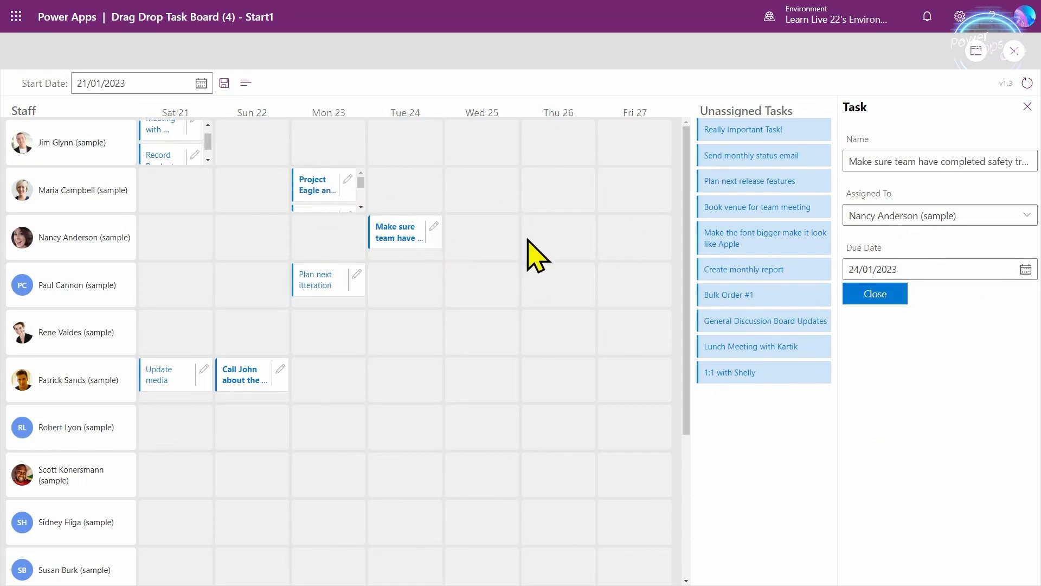
- Change the safety training task's due date to 19, then 23, then 24 January
click(1025, 269)
click(811, 395)
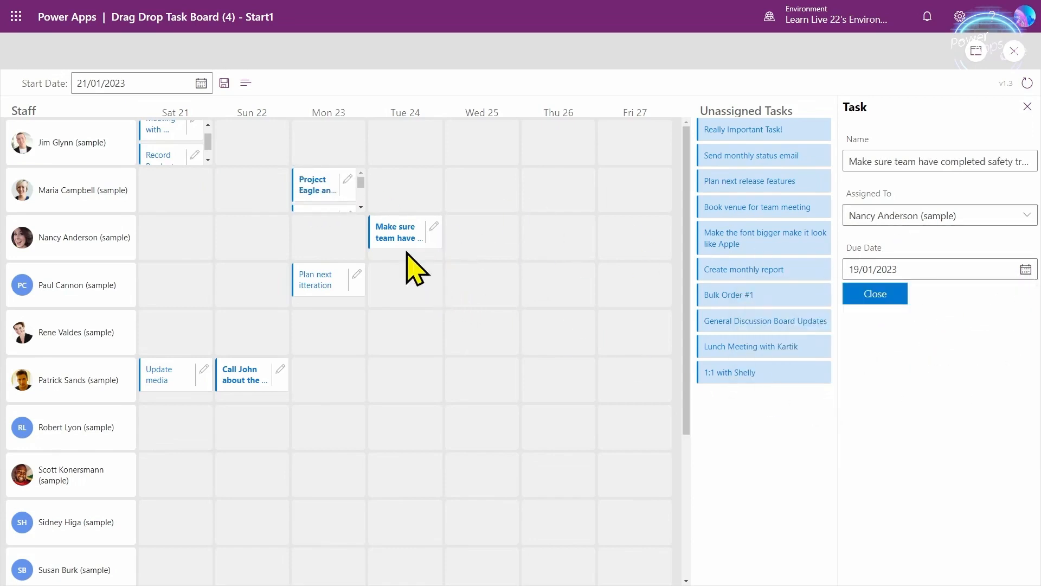
click(1016, 269)
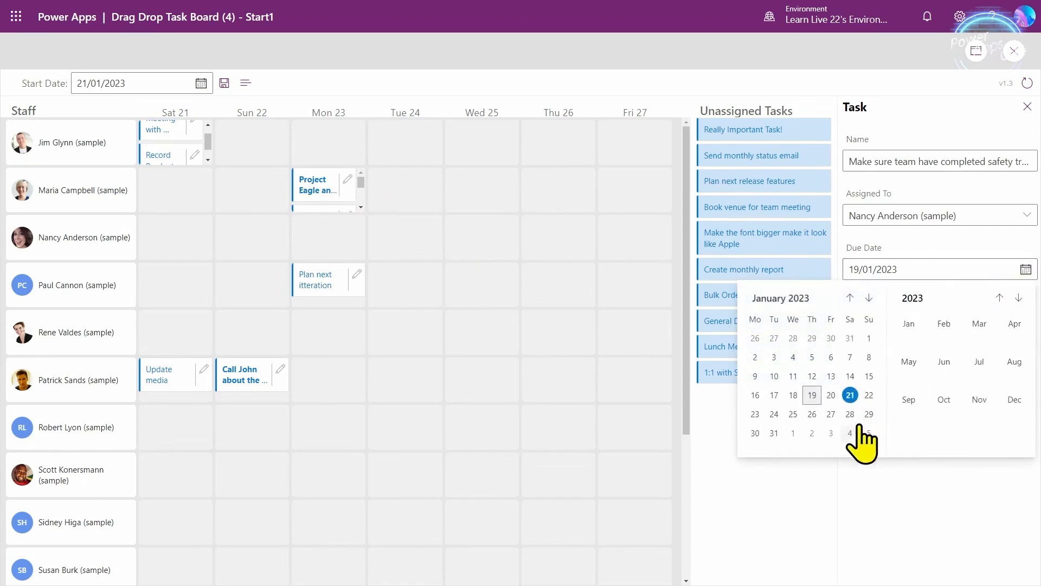
click(759, 416)
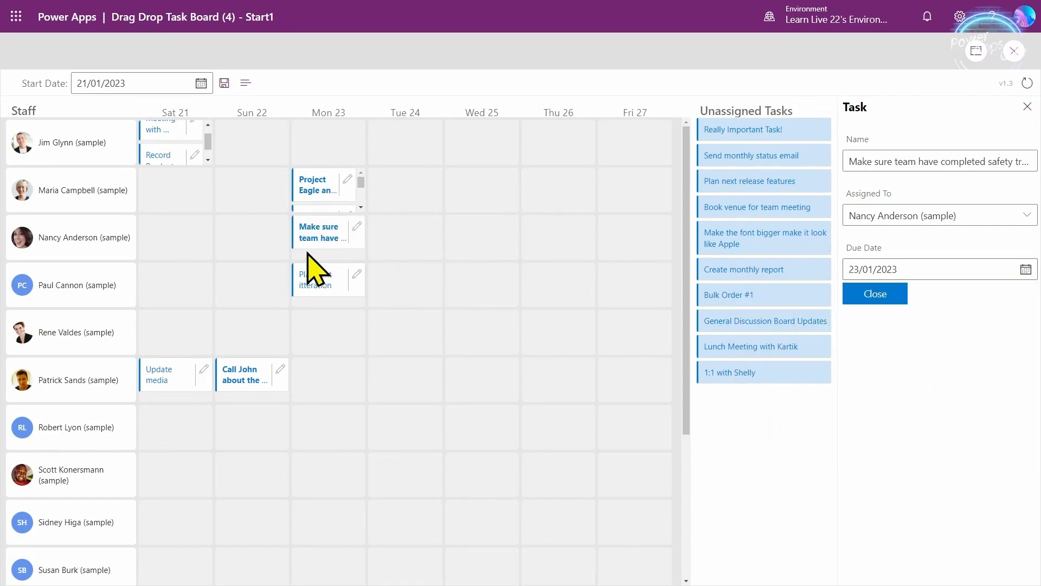
click(1026, 269)
click(779, 417)
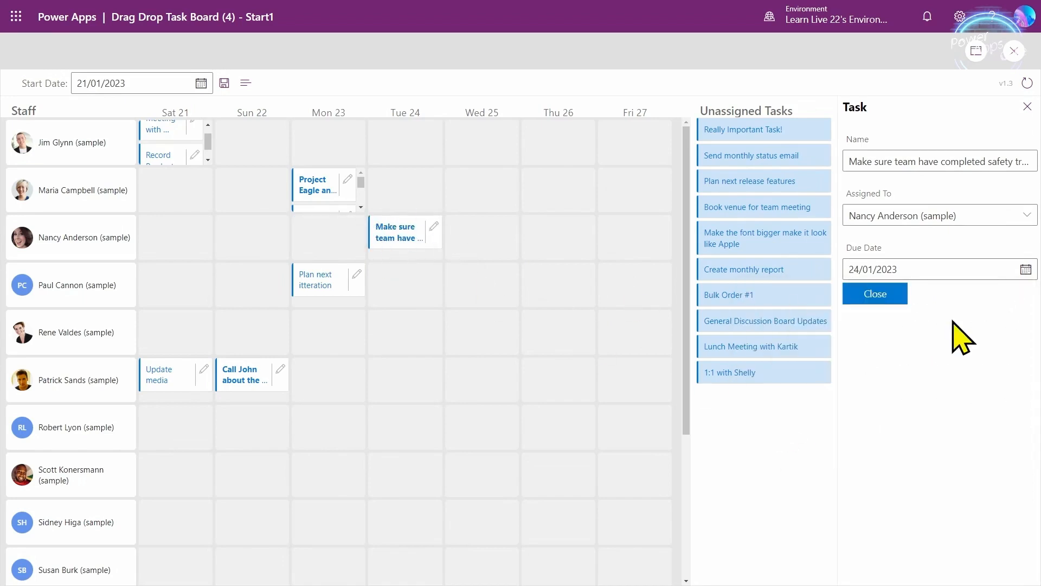
- Clear the task's assignee so it becomes unassigned, then close the preview
click(849, 214)
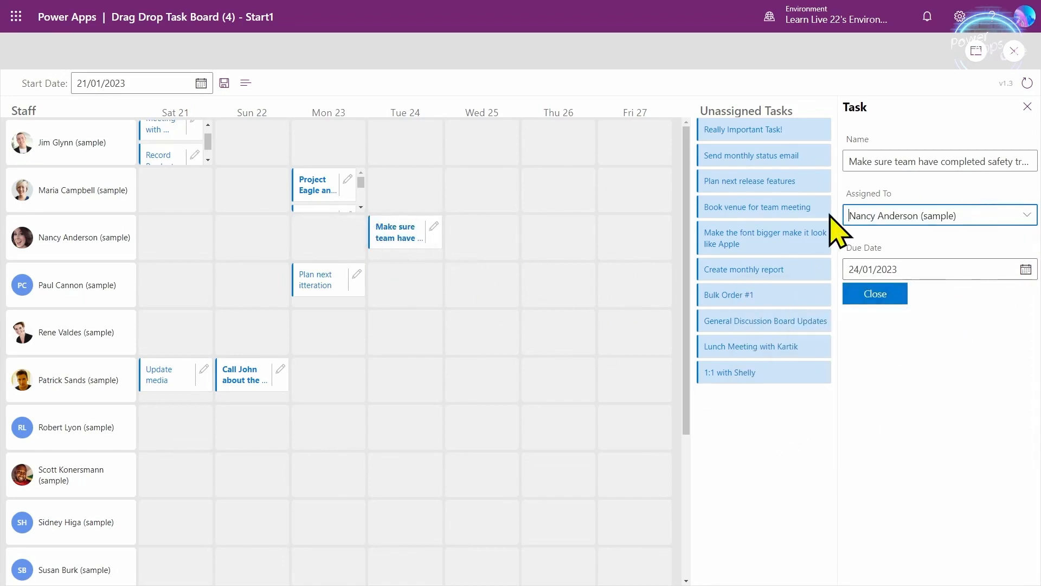
drag(1000, 206, 813, 228)
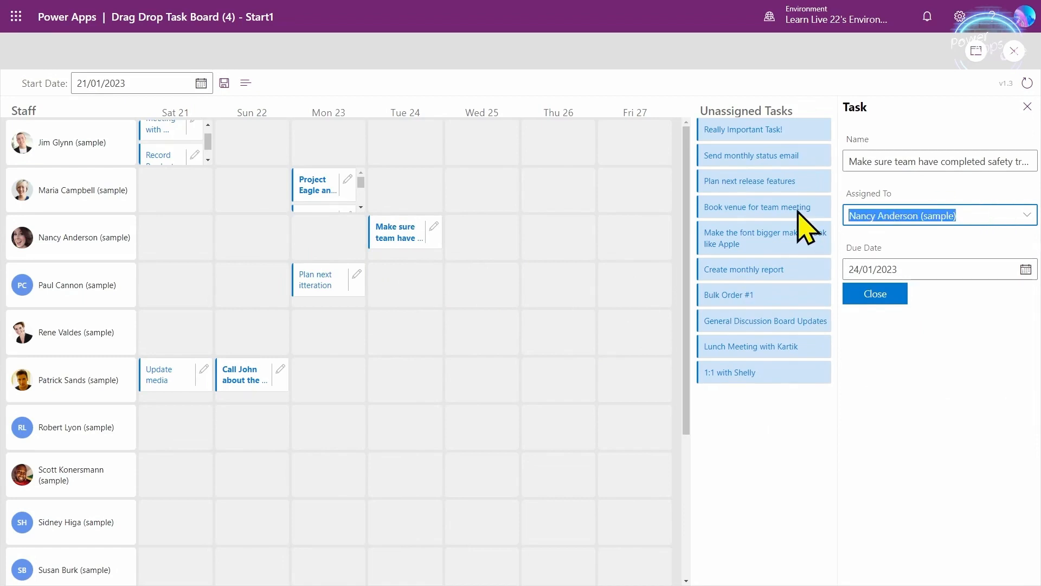
key(BackSpace)
click(956, 305)
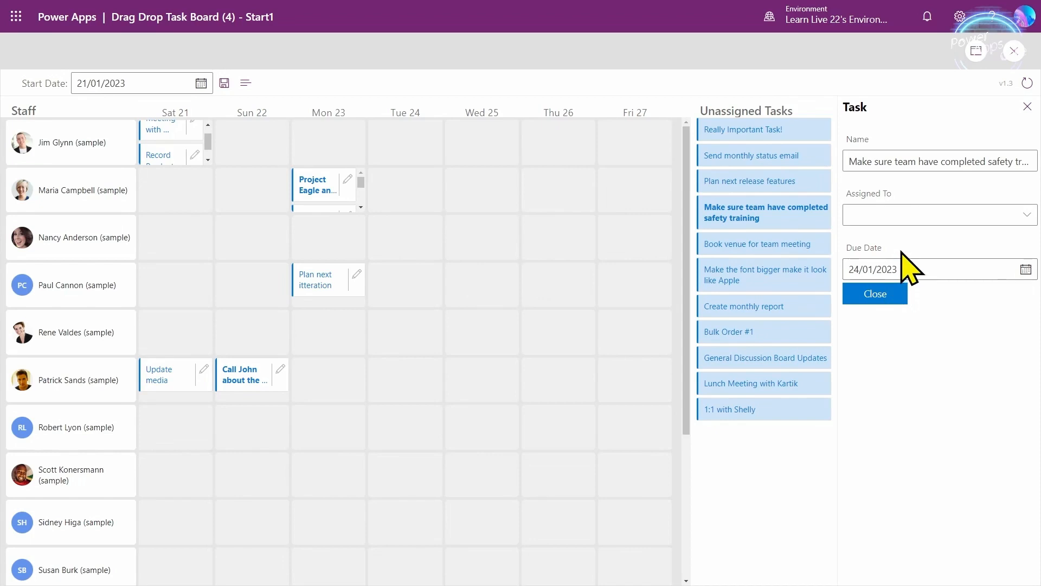
click(1013, 51)
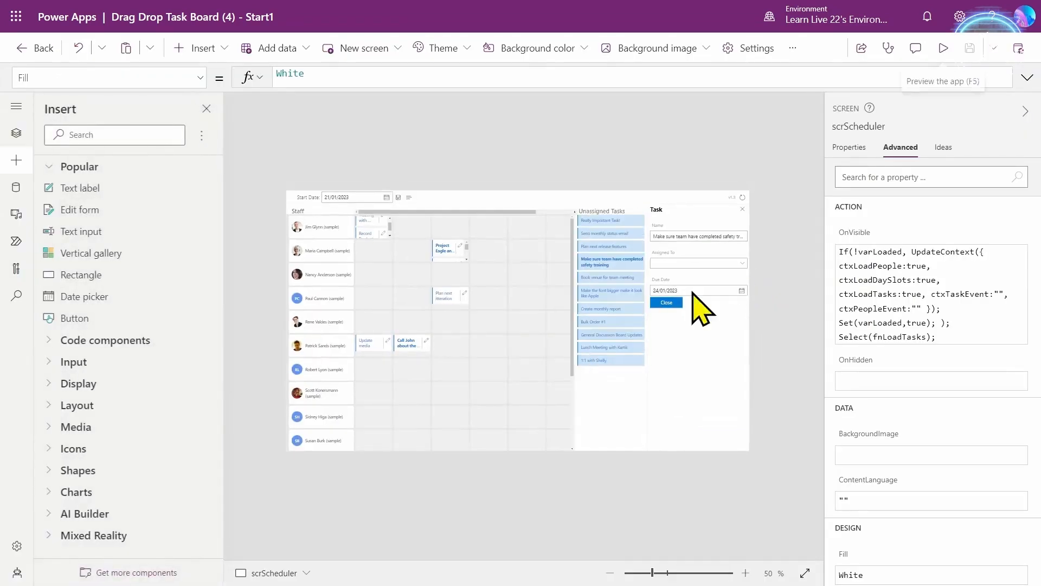
- Select fnUpdateTask in the Tree view and expand its OnSelect formula
click(17, 130)
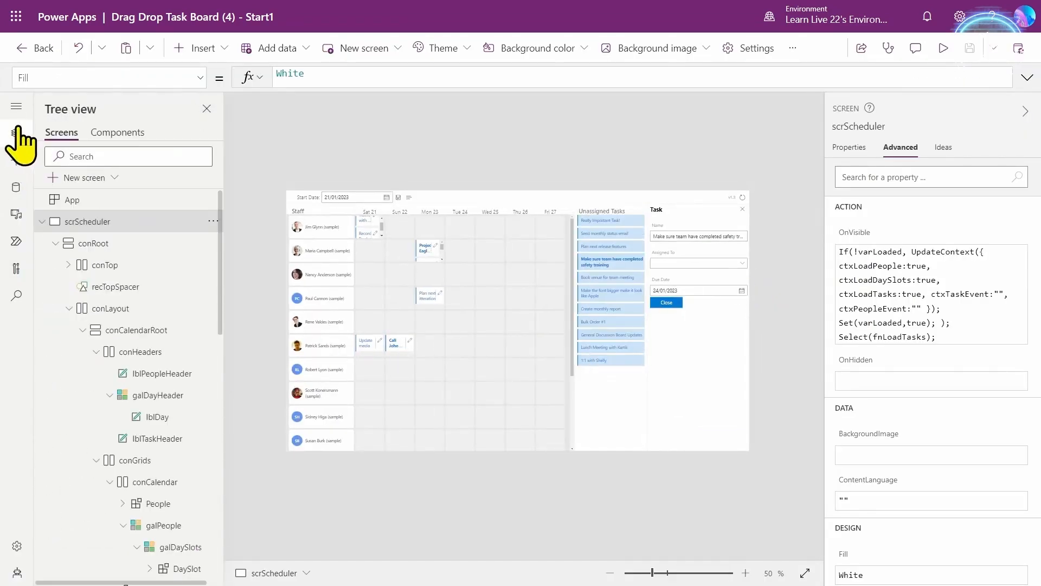
scroll(174, 477, down, 10)
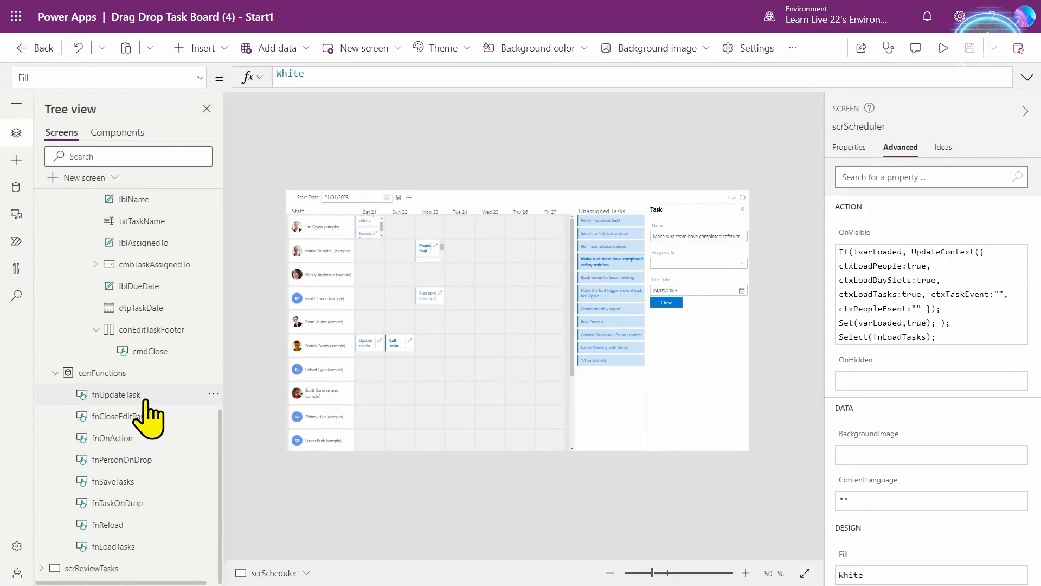
click(145, 402)
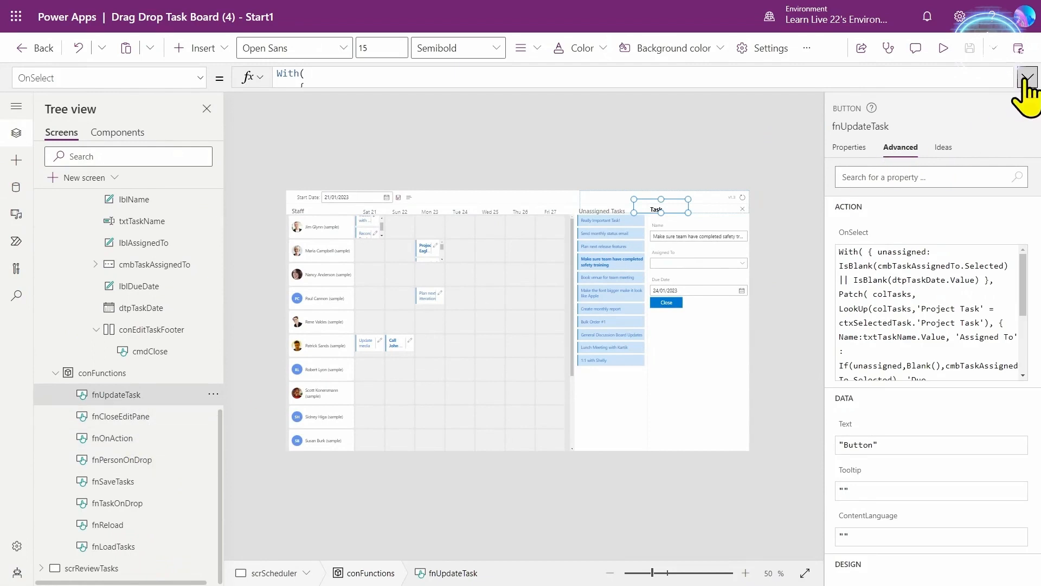
click(1025, 79)
drag(315, 326, 277, 88)
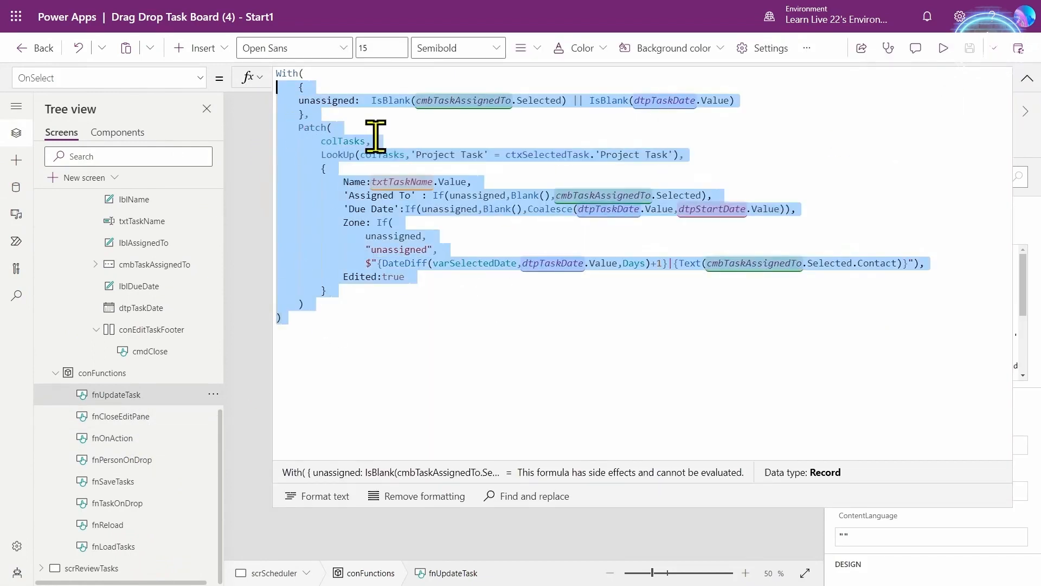
- Insert UpdateContext({ctxSelectedTask: on a new line above the With block
click(288, 79)
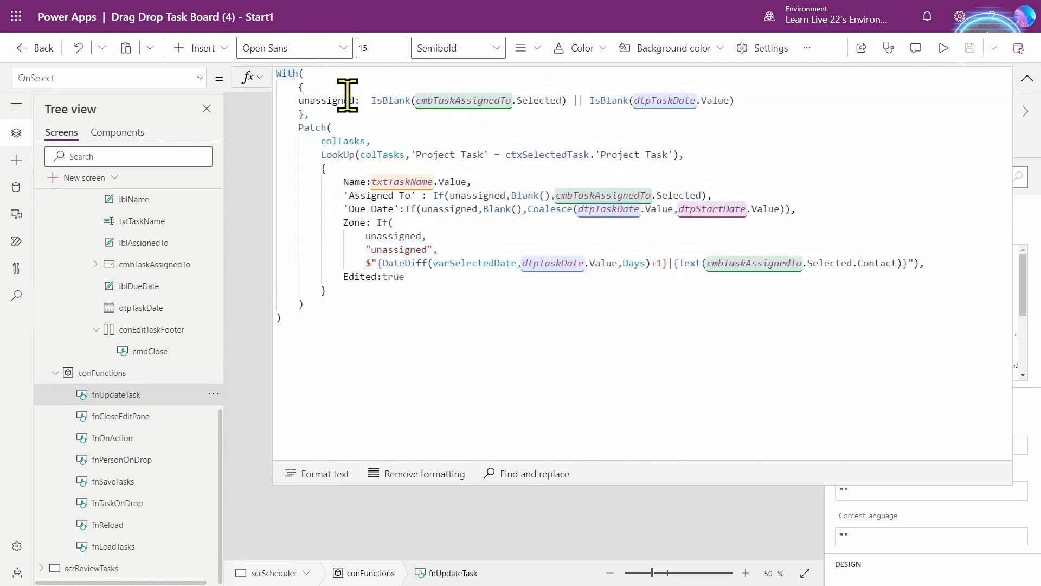
key(Return)
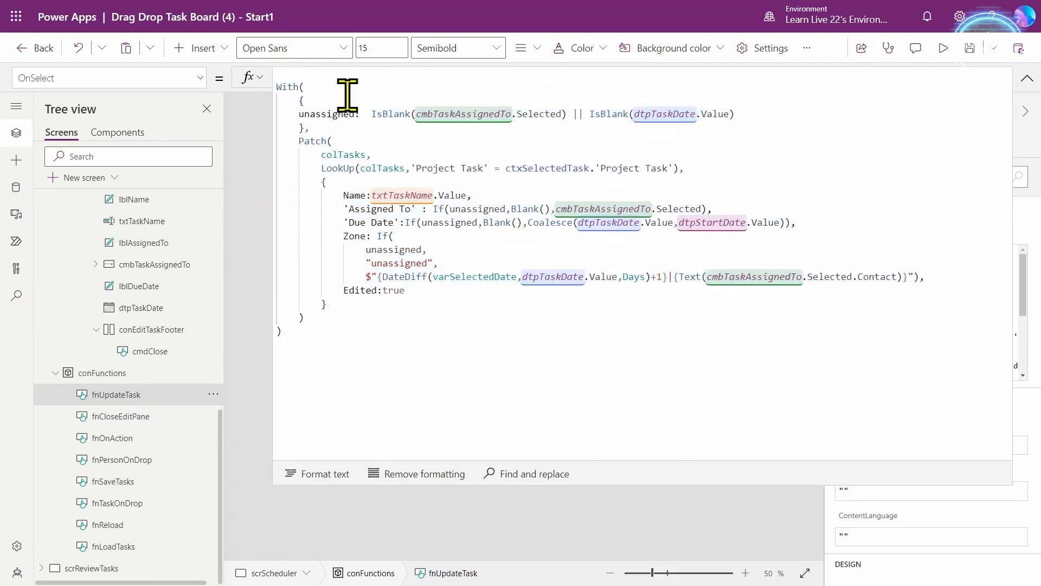
text(Update)
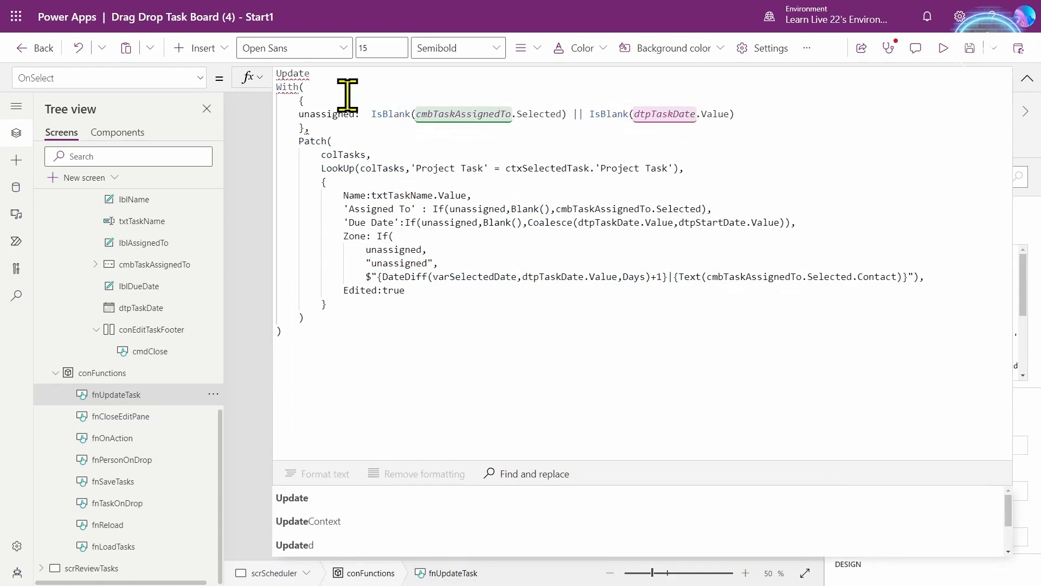
text(Context()
key(Return)
text({)
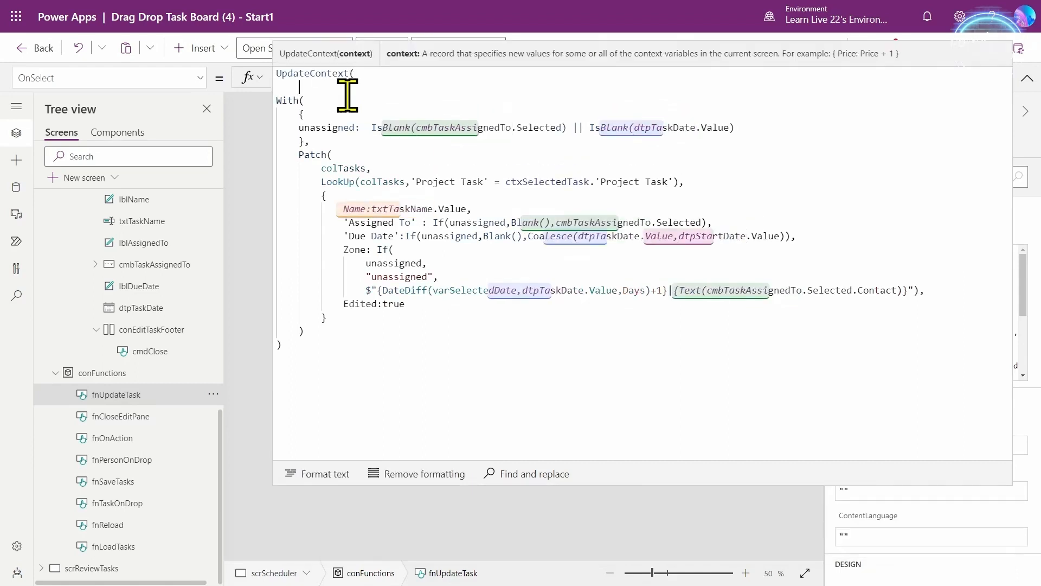
text(ctxSele)
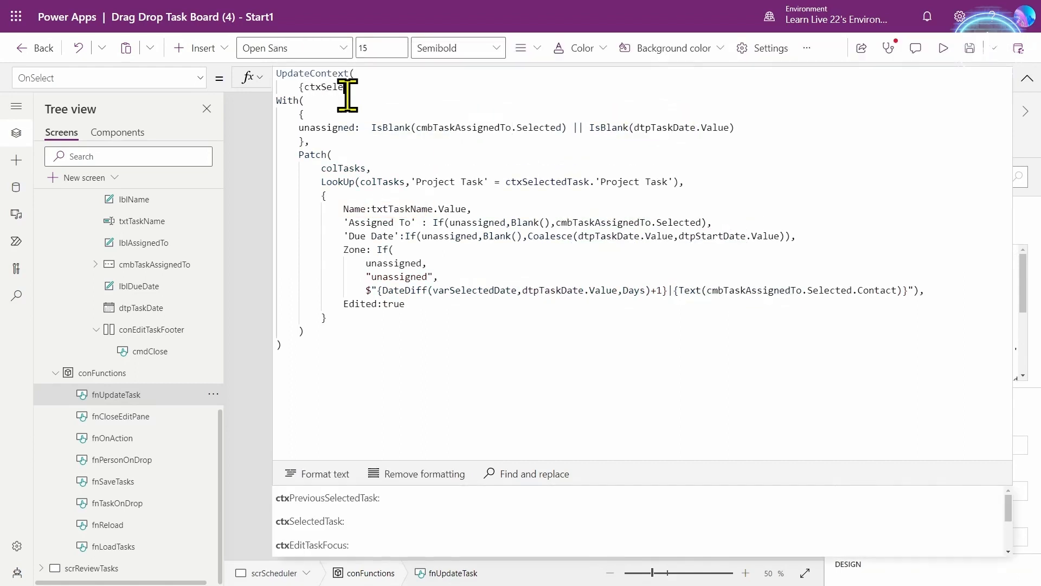
key(Tab)
- Indent the With block inside the record, close it with }, and start previewing the app
click(277, 101)
key(ctrl+shift+End)
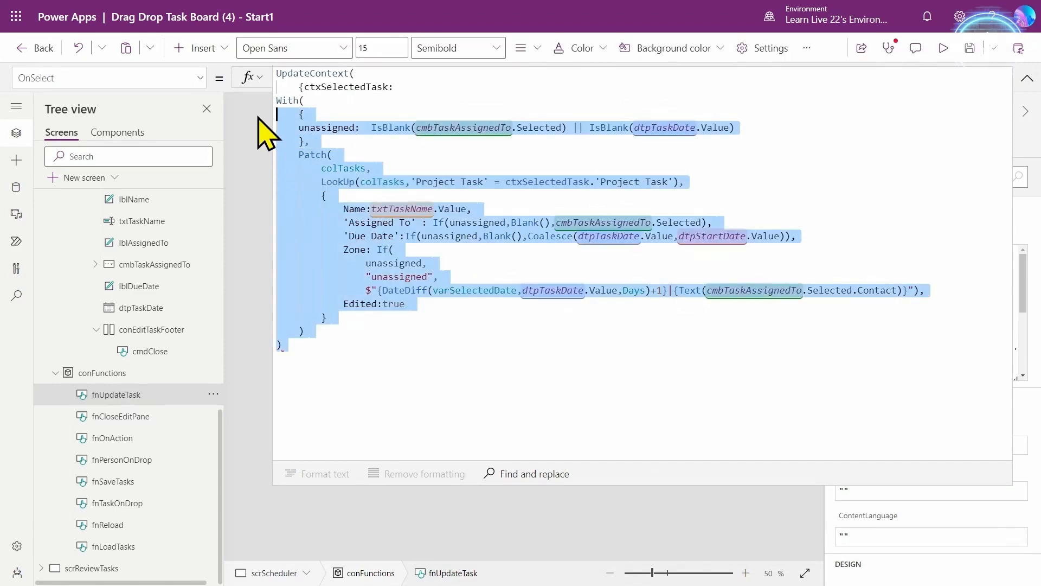
key(Tab)
key(Tab)
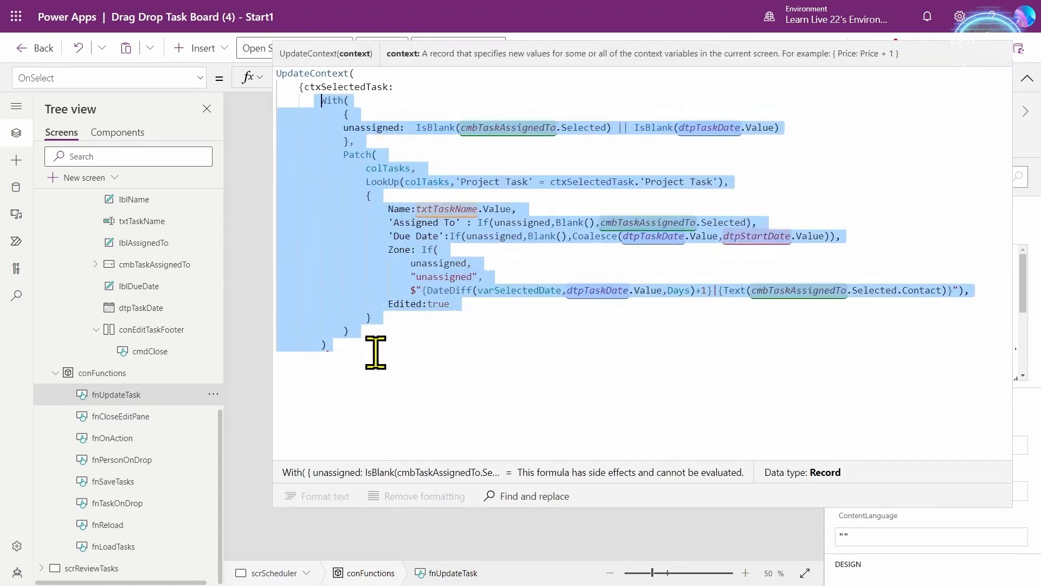
click(376, 352)
key(Return)
text(})
key(Return)
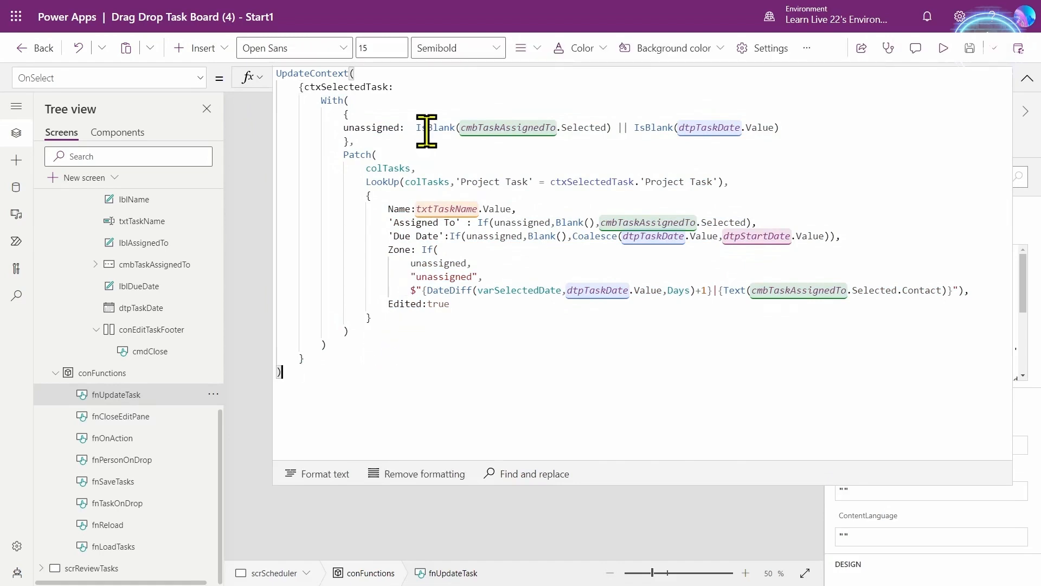
click(1027, 77)
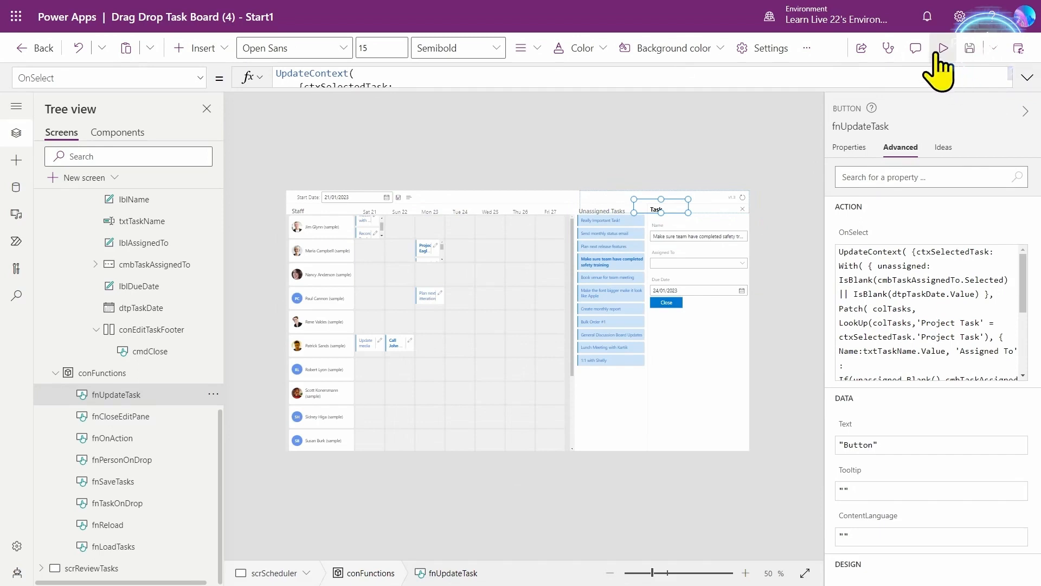
key(F5)
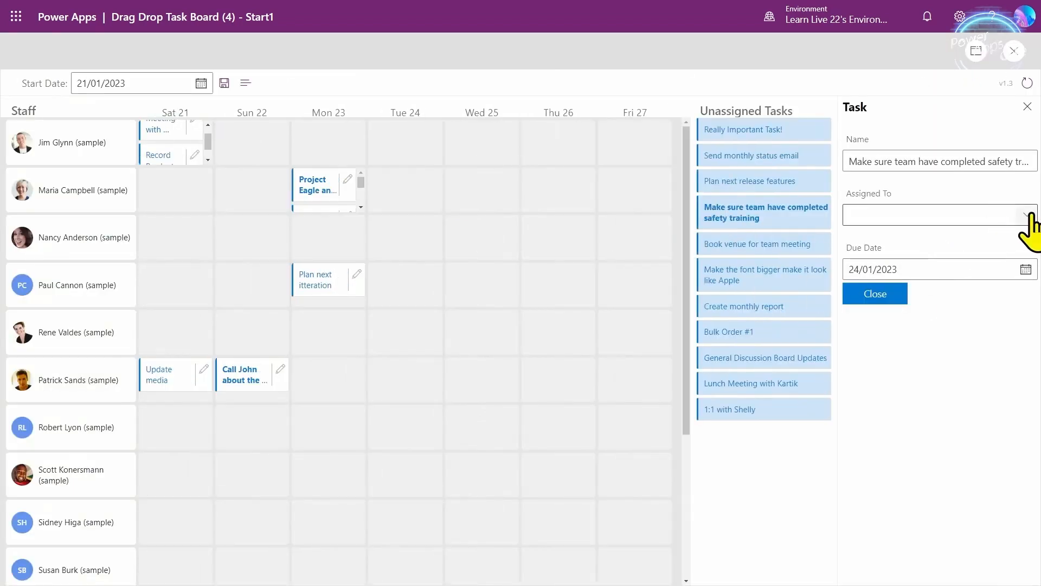
- Open Project Eagle and Child Launch and delete its assignee so it moves to Unassigned Tasks
click(349, 182)
click(985, 216)
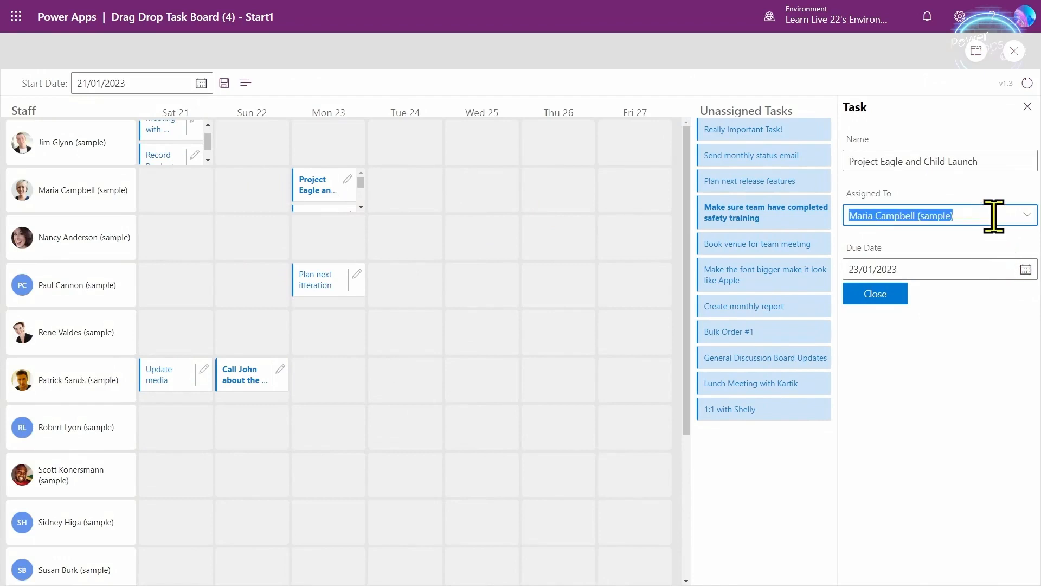
key(BackSpace)
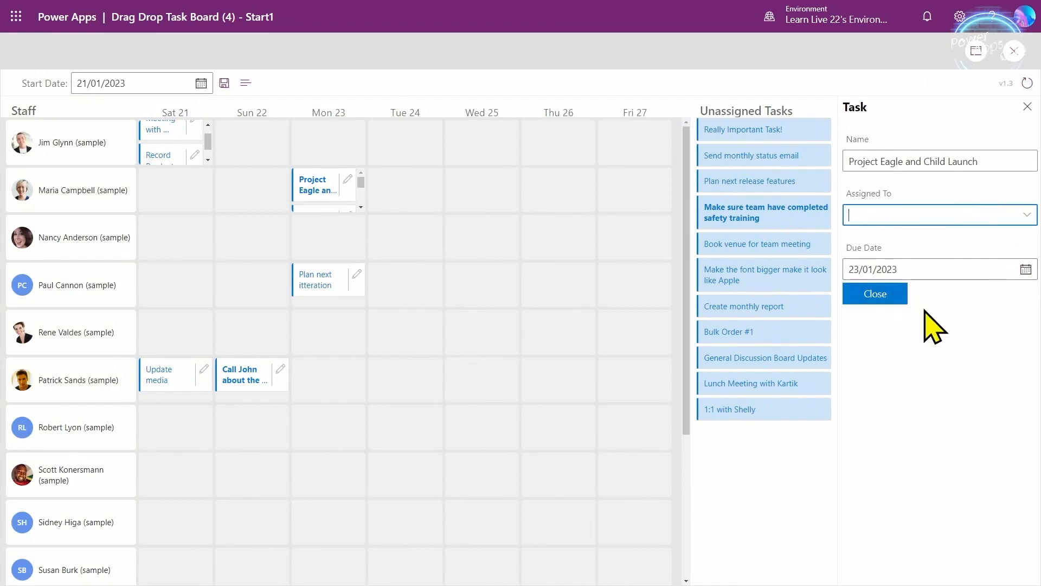
key(Tab)
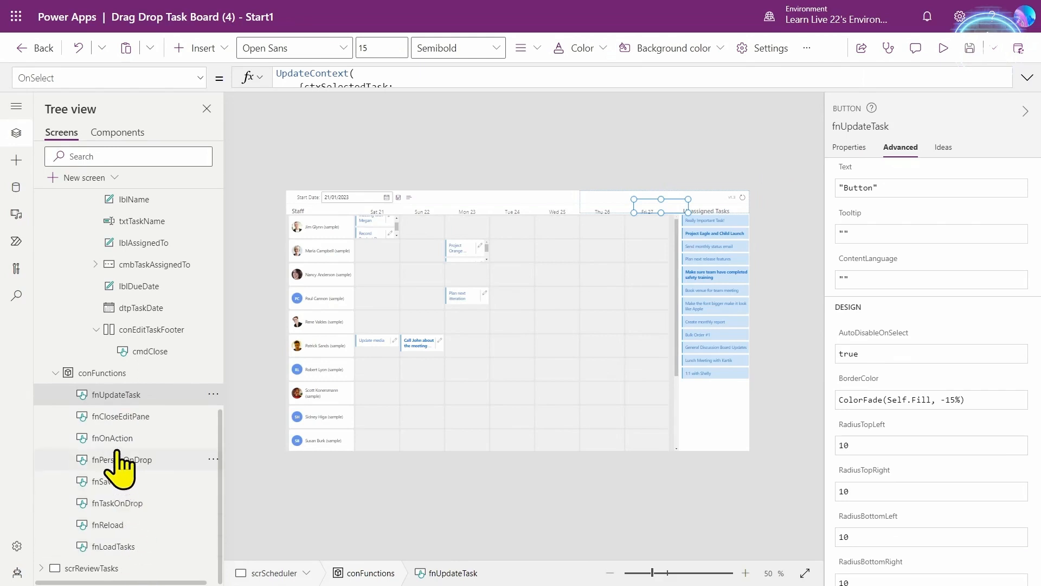
- Read fnCloseEditPane's ctxPreviousSelectedTask line in the expanded formula, then select the DaySlot drop zone
click(124, 422)
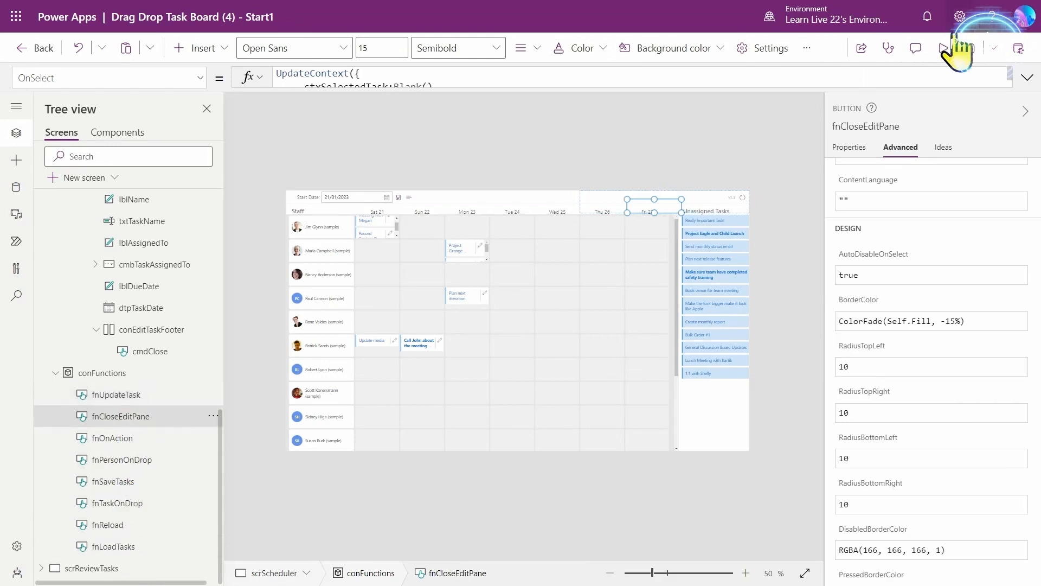
click(1026, 78)
drag(300, 100, 562, 100)
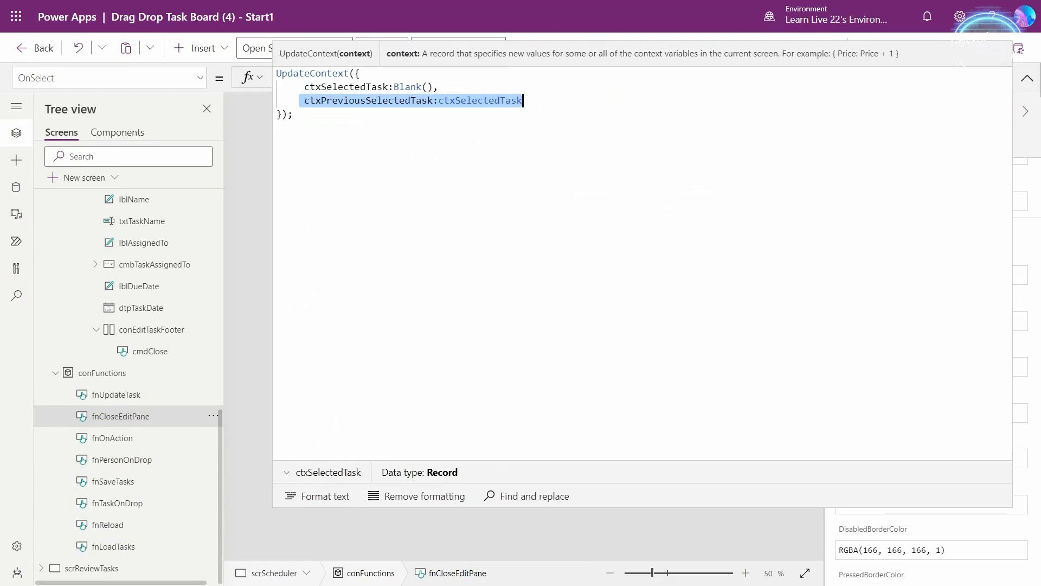
click(1027, 77)
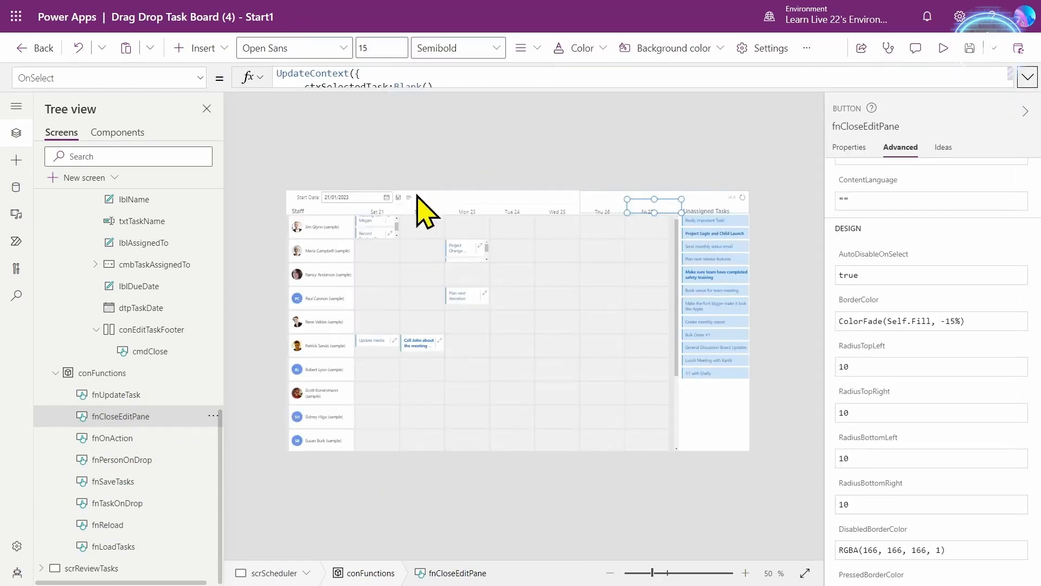
click(365, 223)
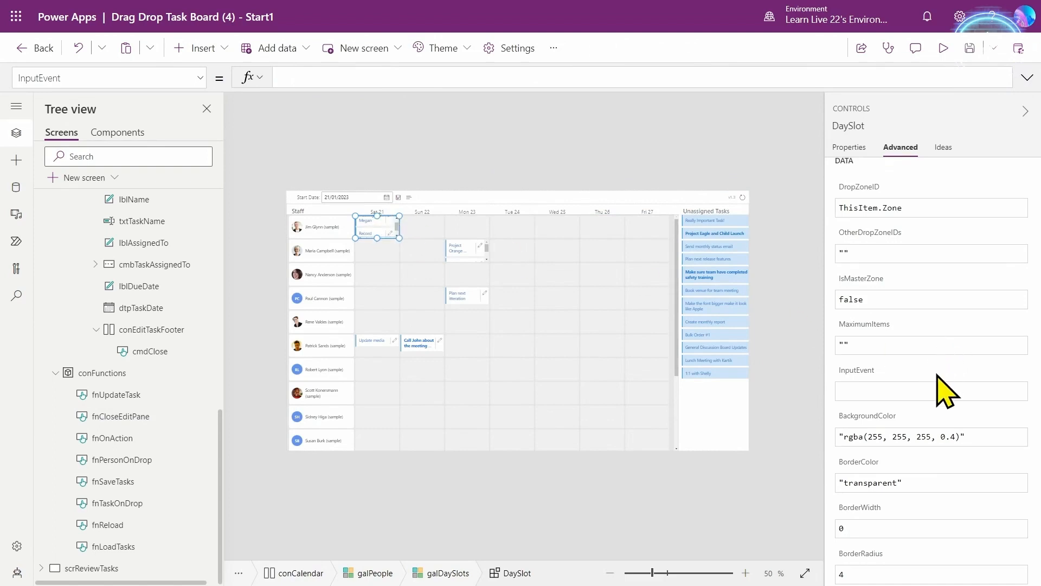
- Paste an If formula into DaySlot's InputEvent that sends FocusItem for ctxPreviousSelectedTask's 'Project Task' plus Rand() when zones match
click(871, 391)
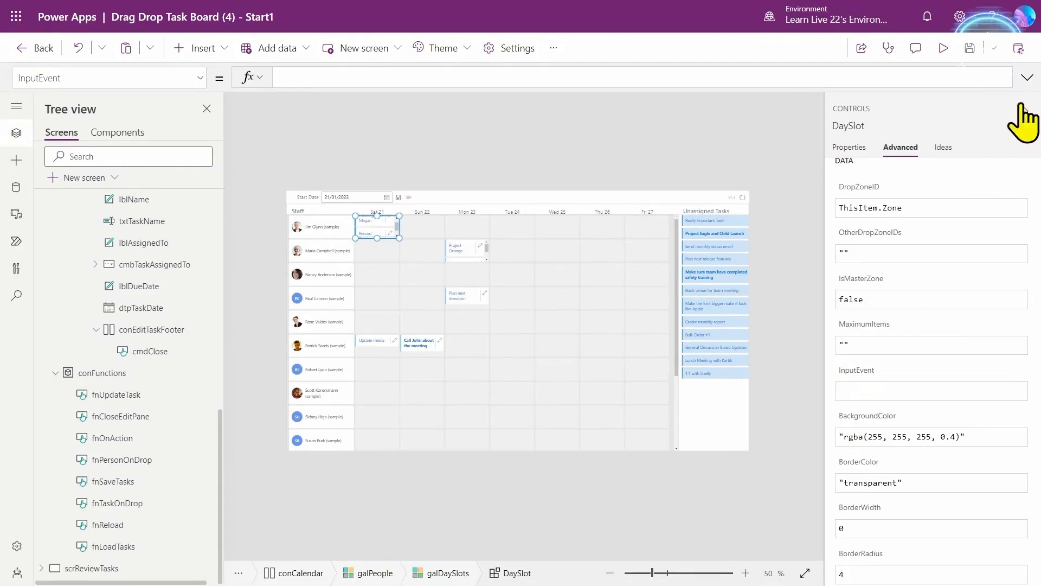
click(1025, 78)
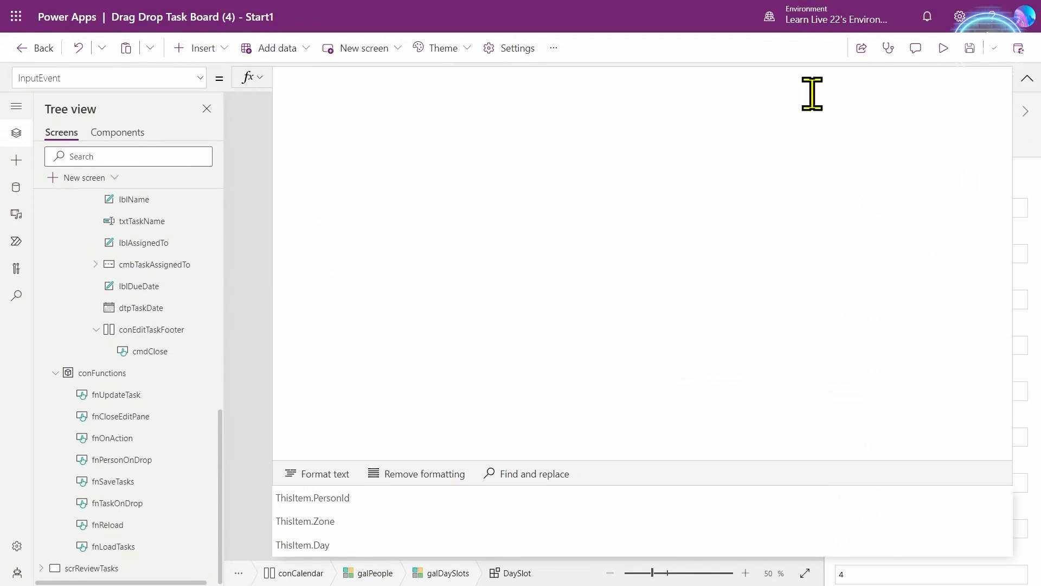
key(ctrl+v)
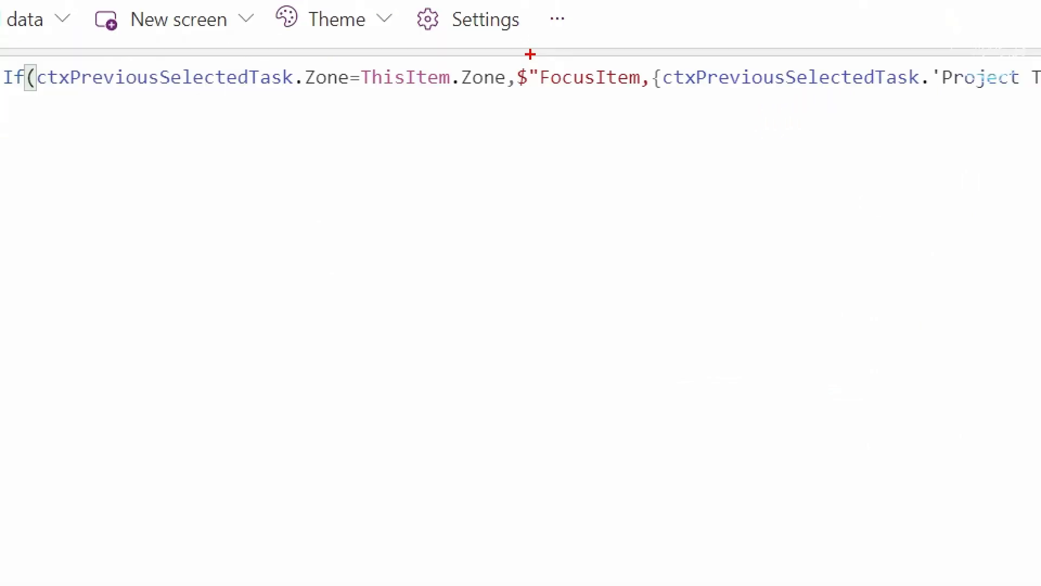
drag(530, 54, 654, 96)
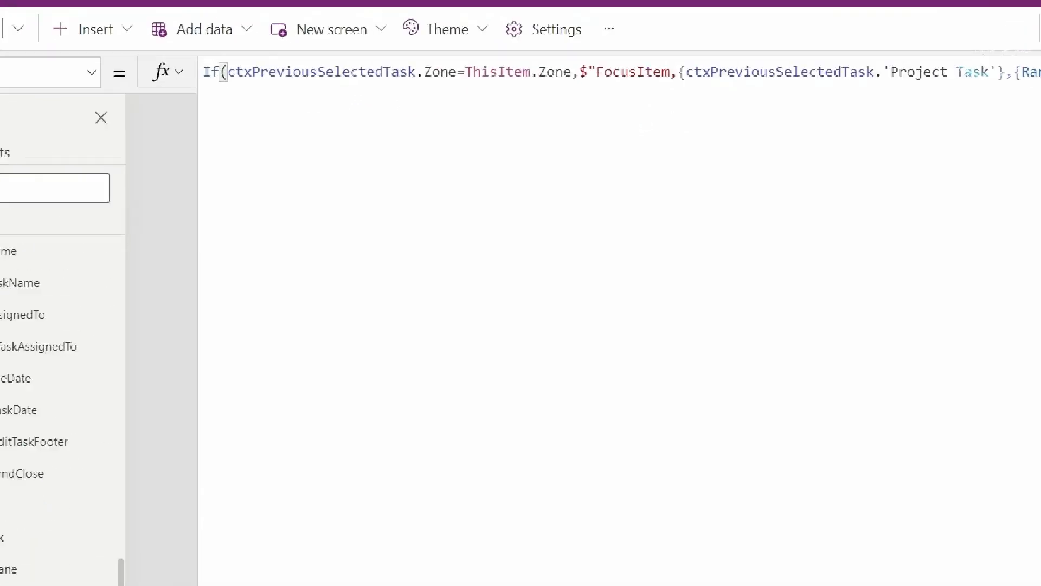
mouse_move(216, 59)
mouse_down()
mouse_move(477, 90)
mouse_move(691, 92)
mouse_up()
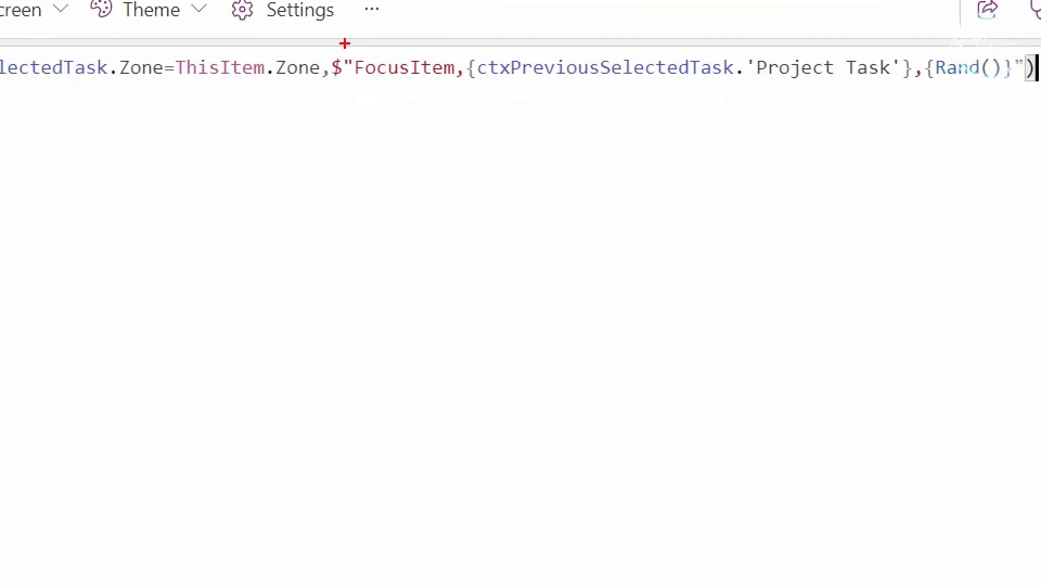
drag(341, 52, 904, 85)
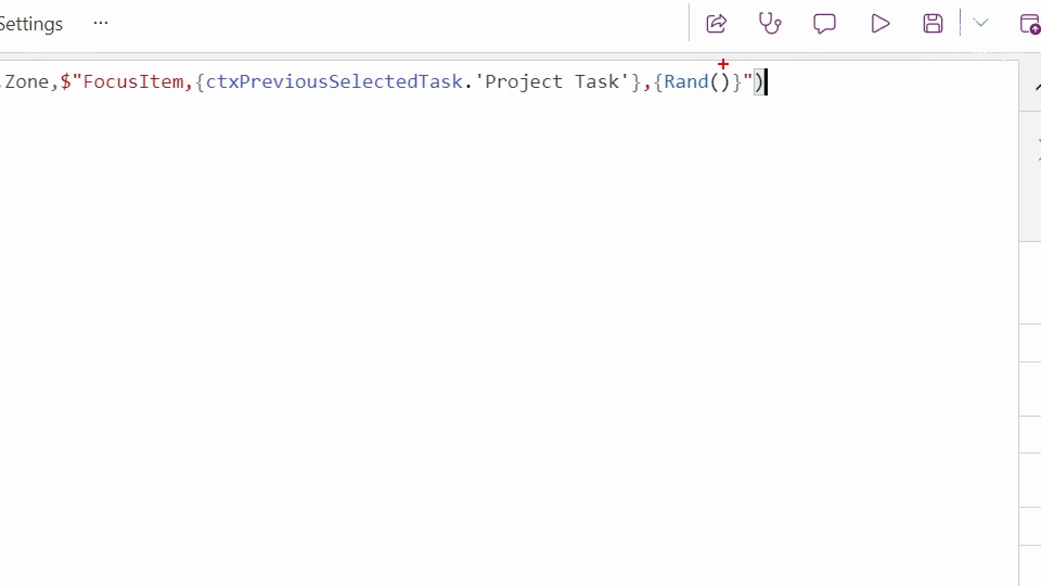
drag(650, 68, 747, 102)
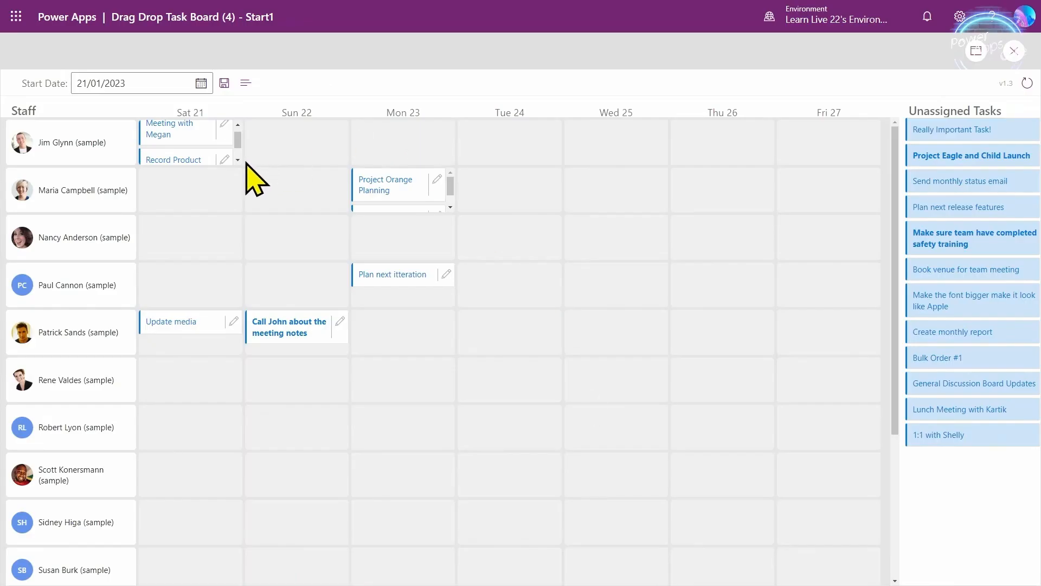
- Open Record Product Demo and close its panel, first by mouse, then with Enter
click(222, 160)
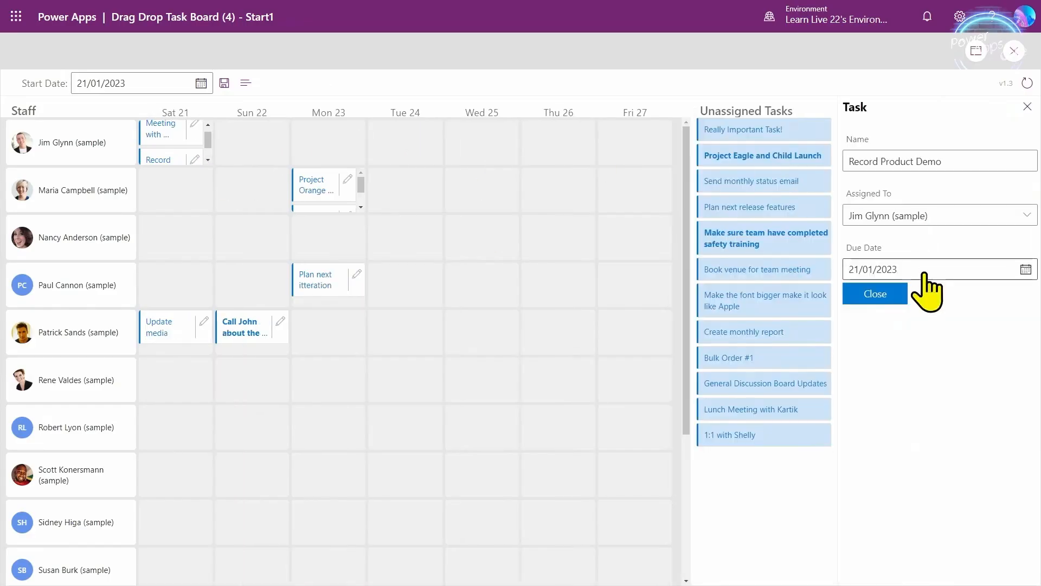
click(881, 295)
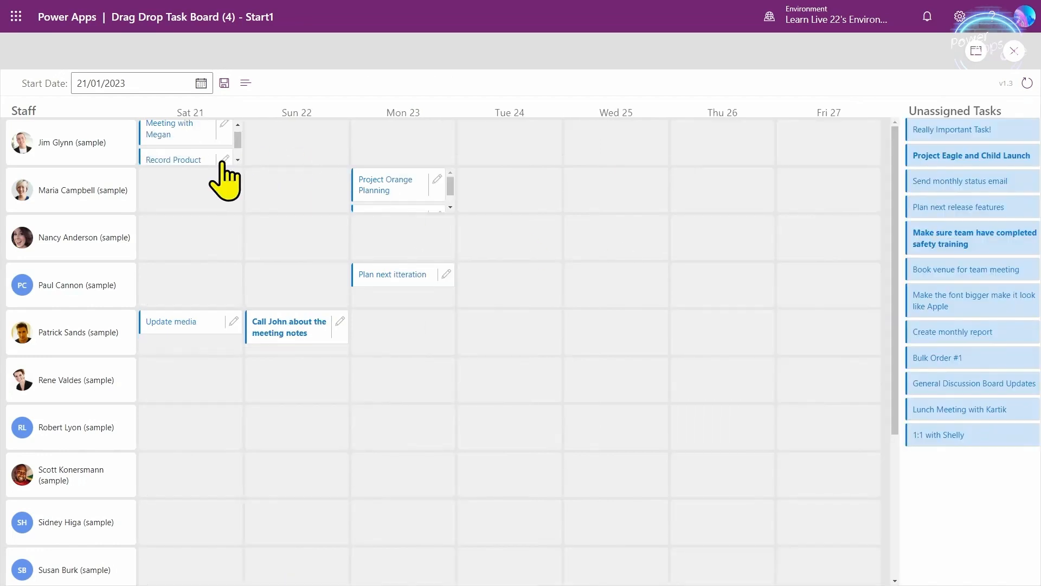
click(224, 159)
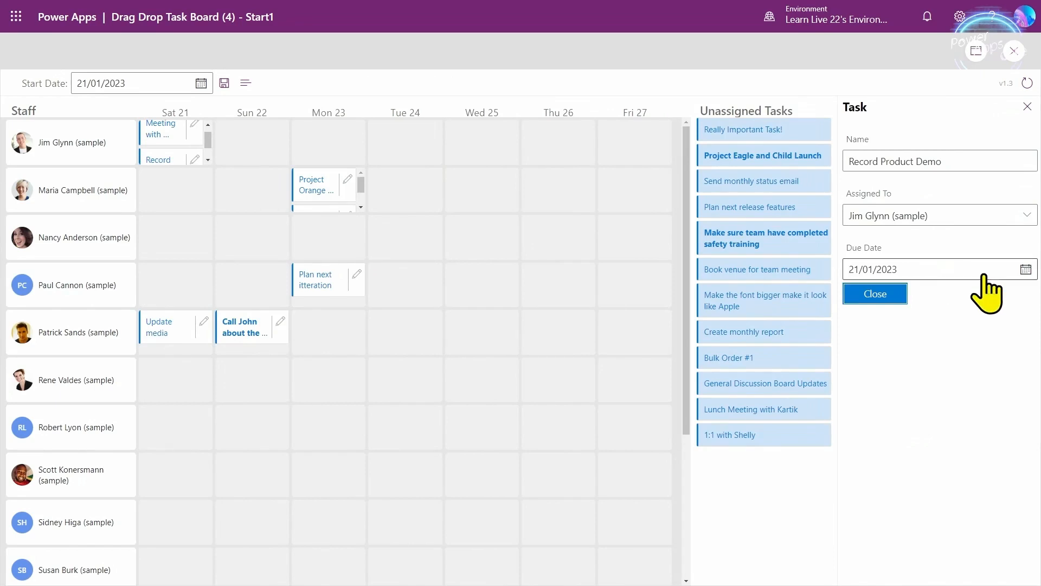
key(Return)
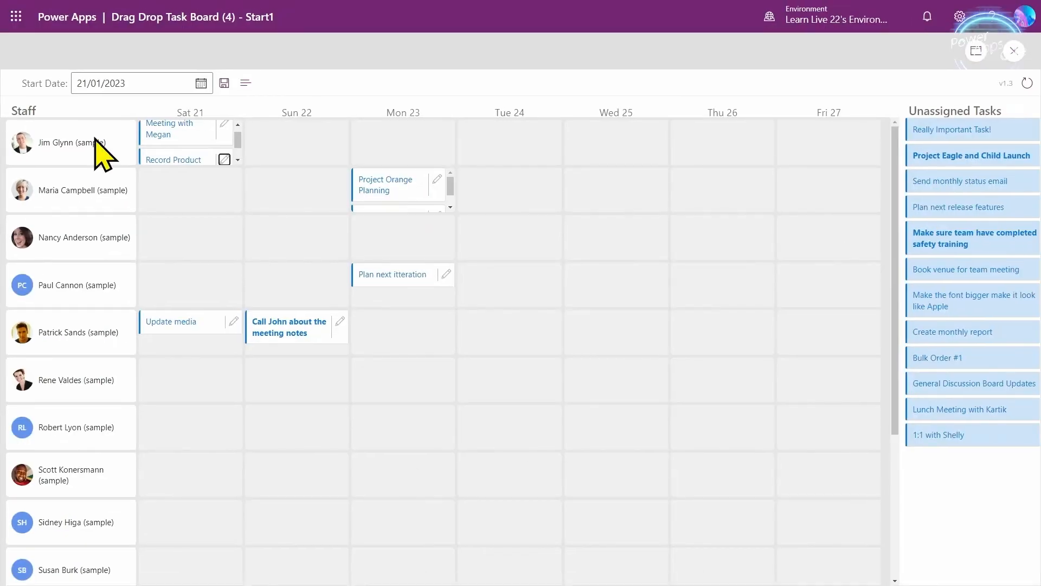
- Open the meeting task by keyboard, close it with Enter, confirm focus returns, then exit preview
key(shift+Tab)
key(Return)
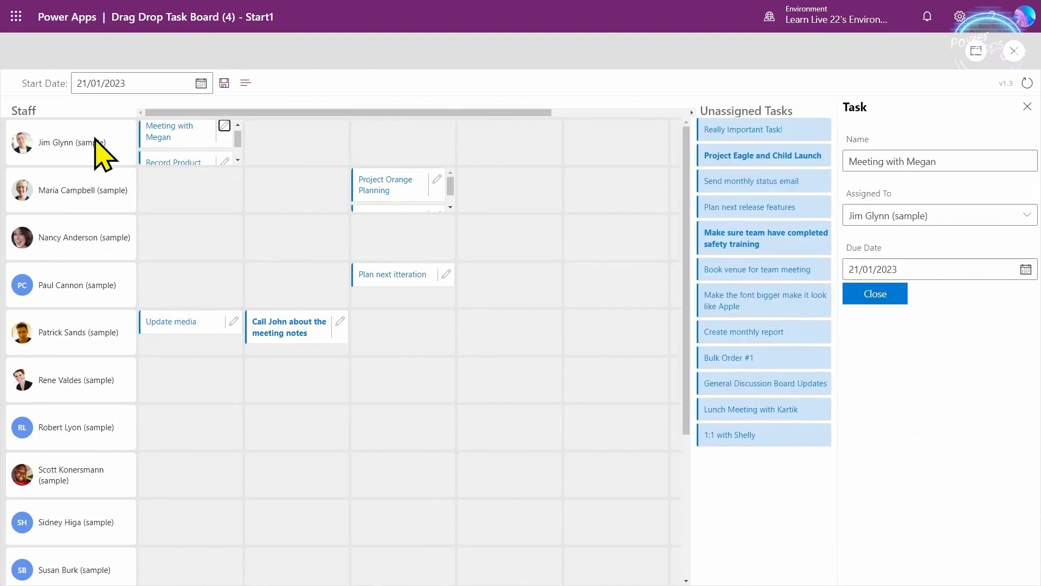
click(924, 264)
key(Tab)
key(Return)
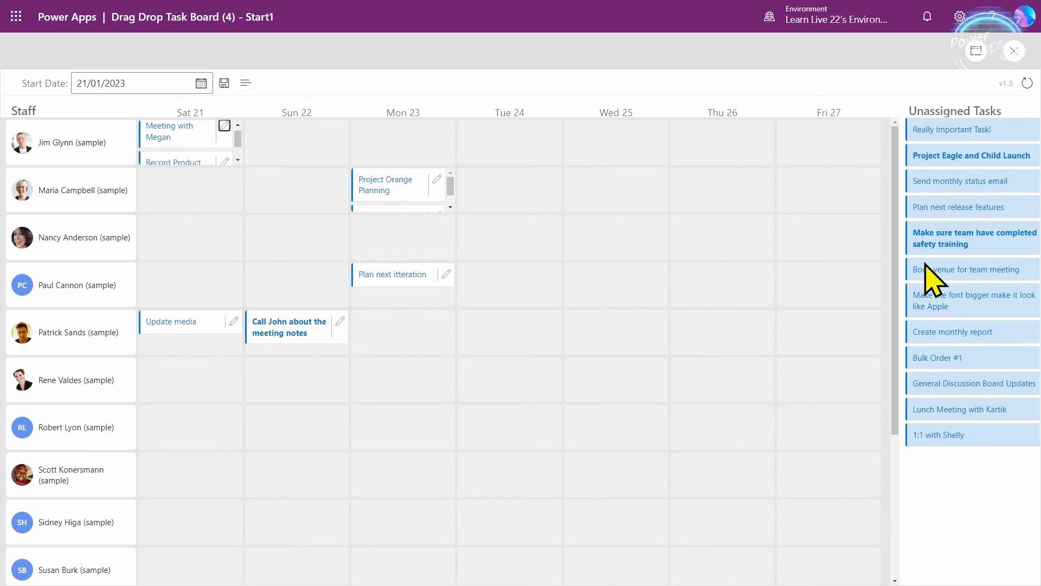
key(Return)
key(Tab)
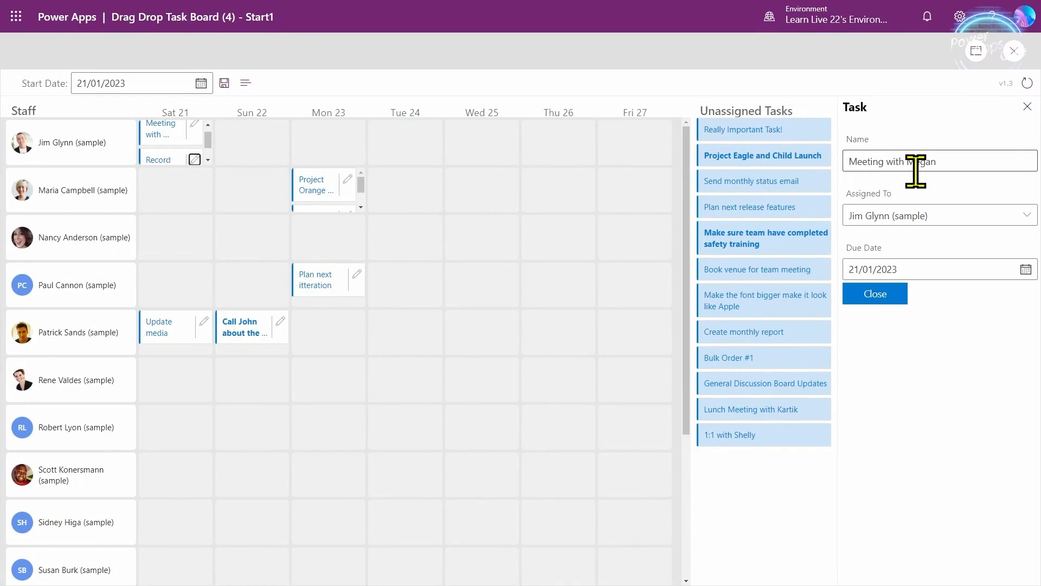
click(1014, 52)
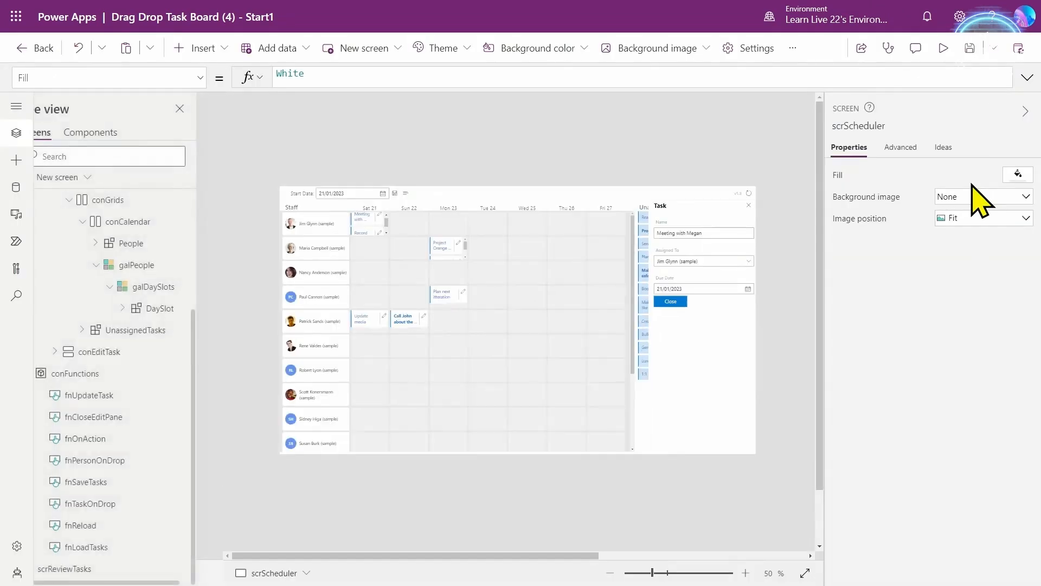
- Expand fnOnAction's OnSelect formula and copy the ctxEditTaskFocus variable name
click(122, 439)
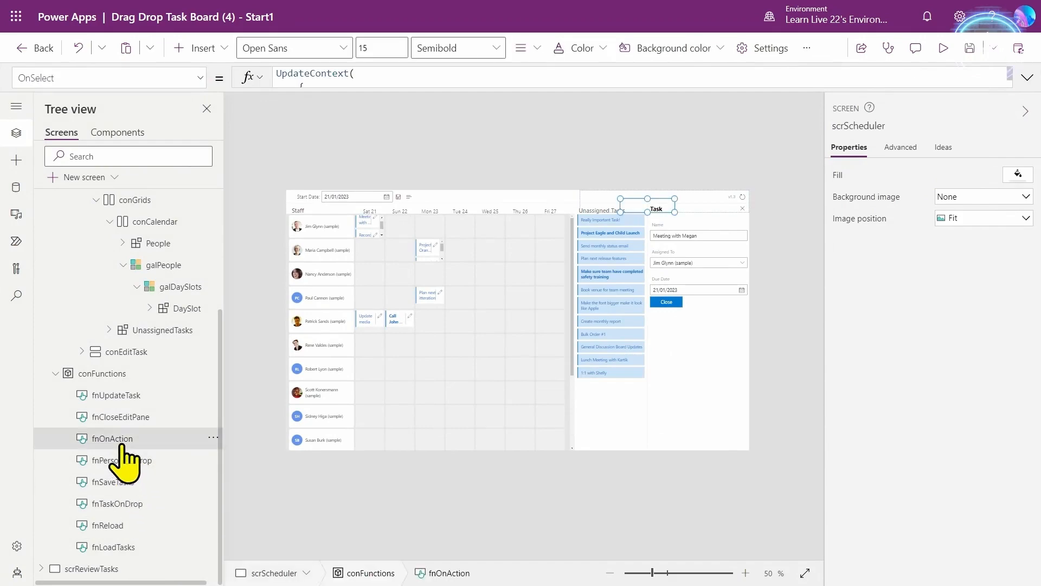
click(1027, 77)
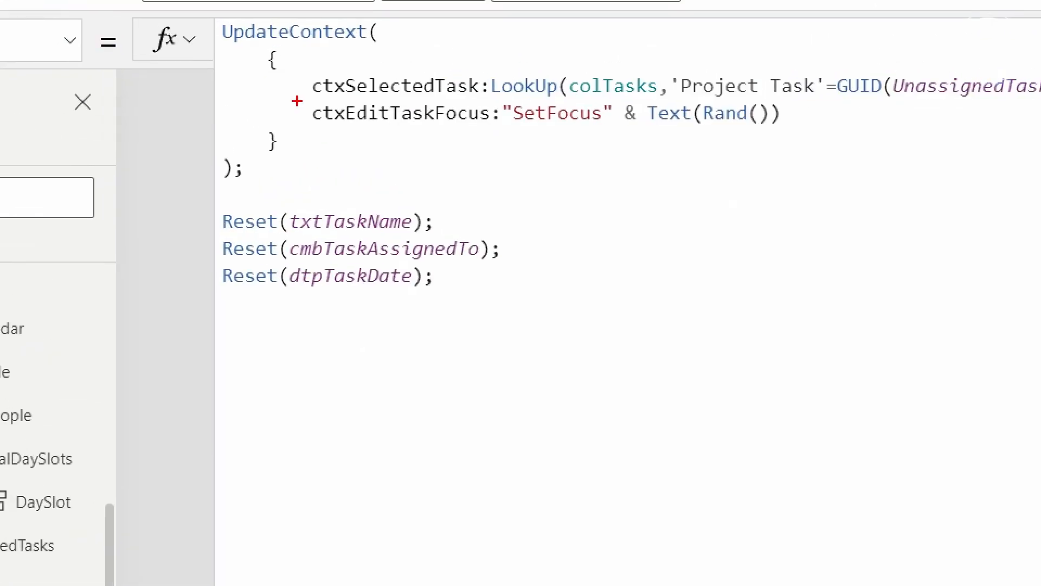
drag(308, 90, 843, 133)
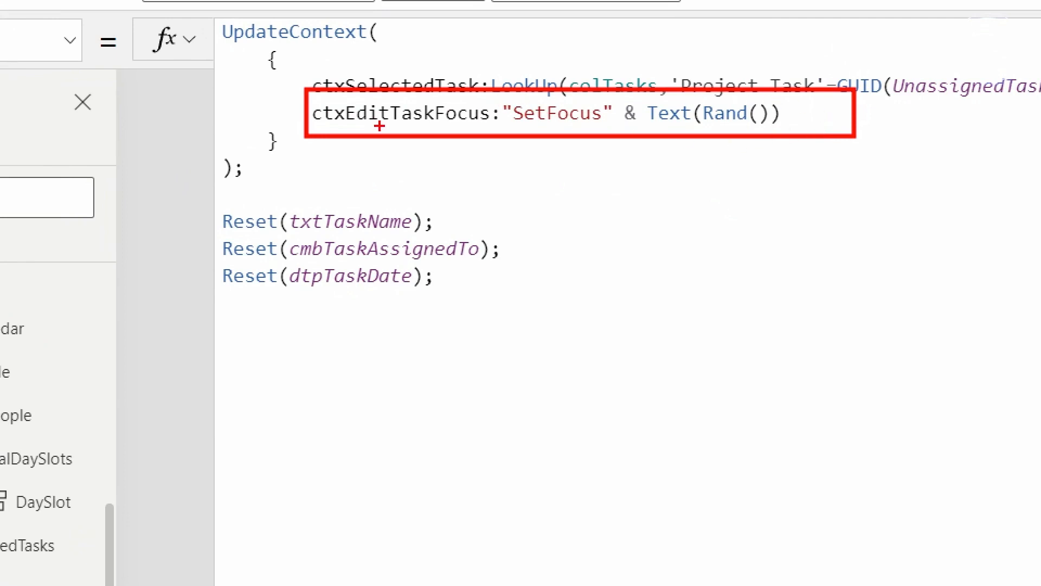
key(Escape)
double_click(379, 115)
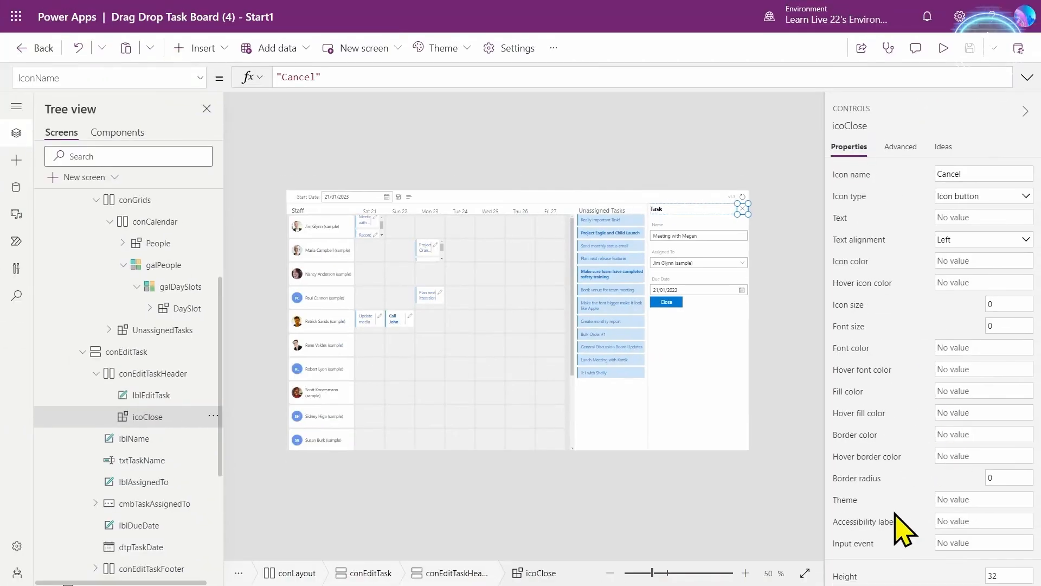
- Set icoClose's InputEvent to ctxEditTaskFocus and start previewing the app
click(854, 553)
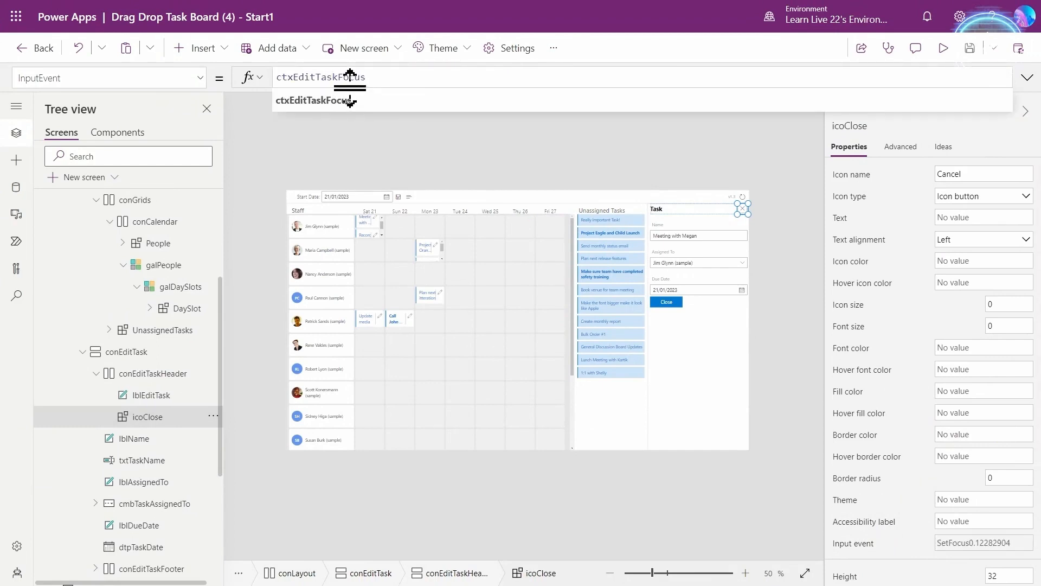
click(943, 47)
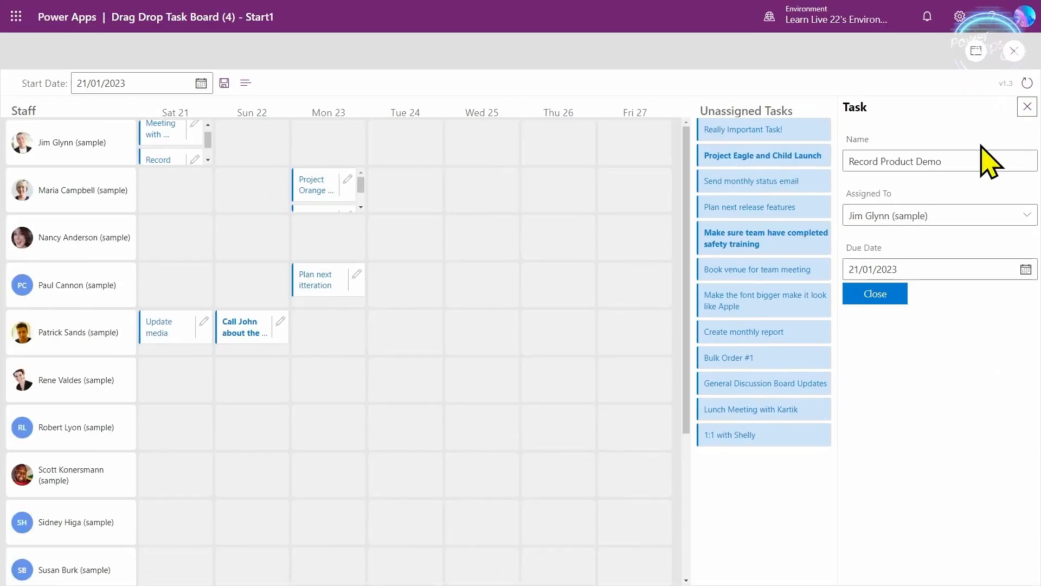
- Close Record Product Demo by keyboard, open the meeting task's due-date calendar, then leave preview
key(Tab)
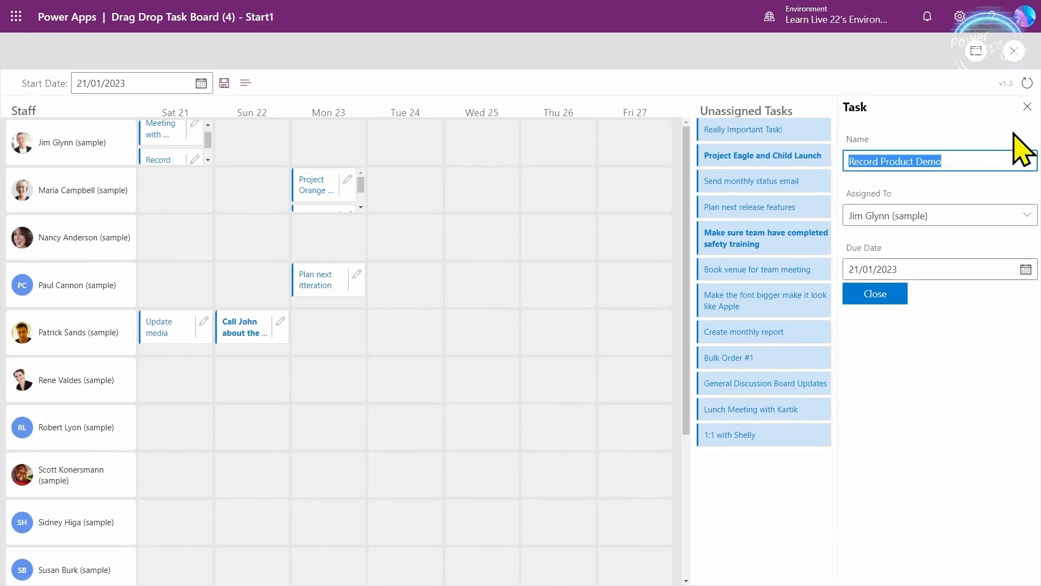
key(Tab)
key(Tab)
key(Tab)
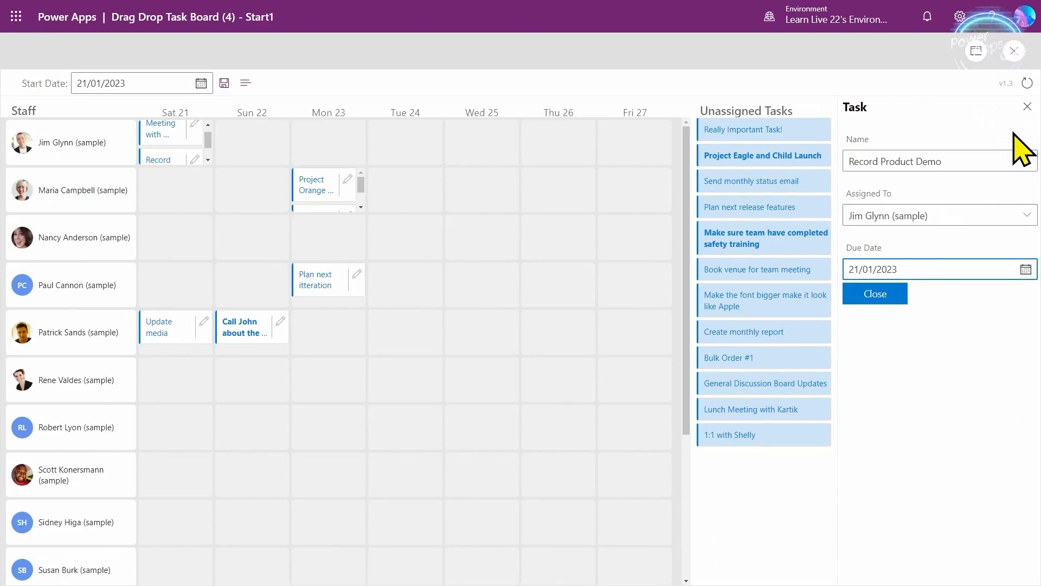
key(Return)
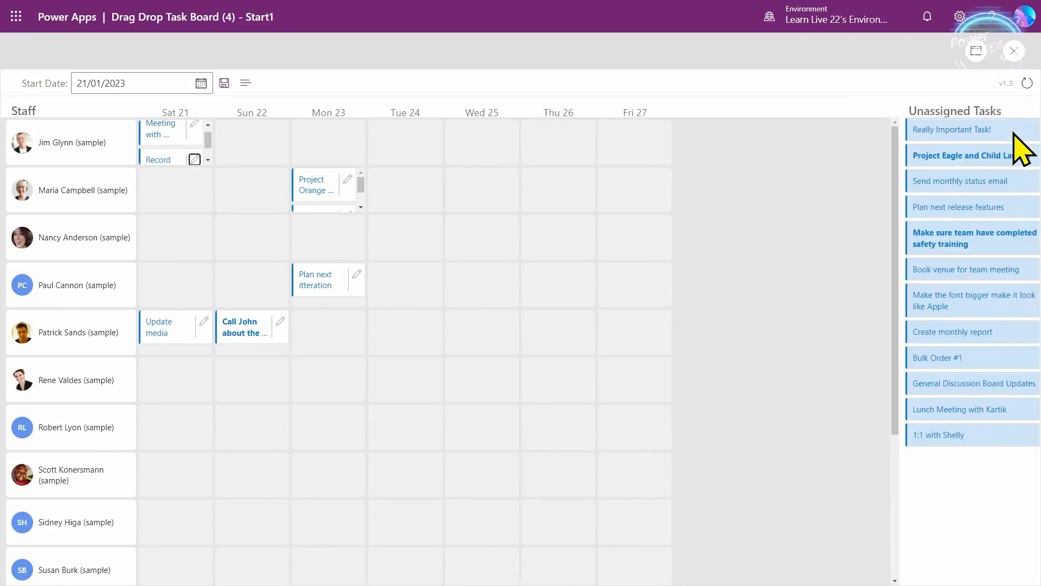
key(shift+Tab)
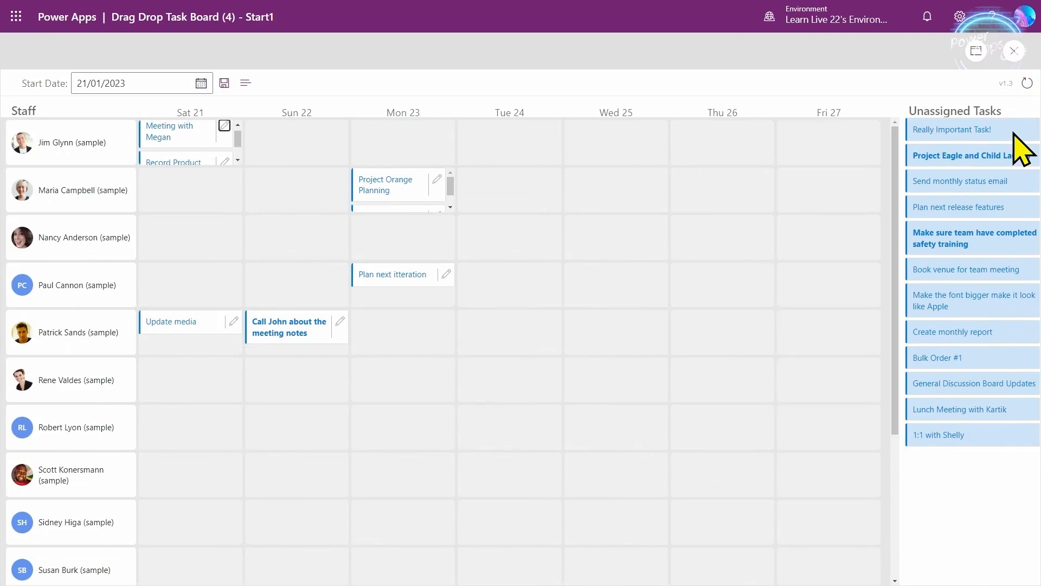
key(Return)
key(Tab)
key(Tab)
key(Tab)
key(Return)
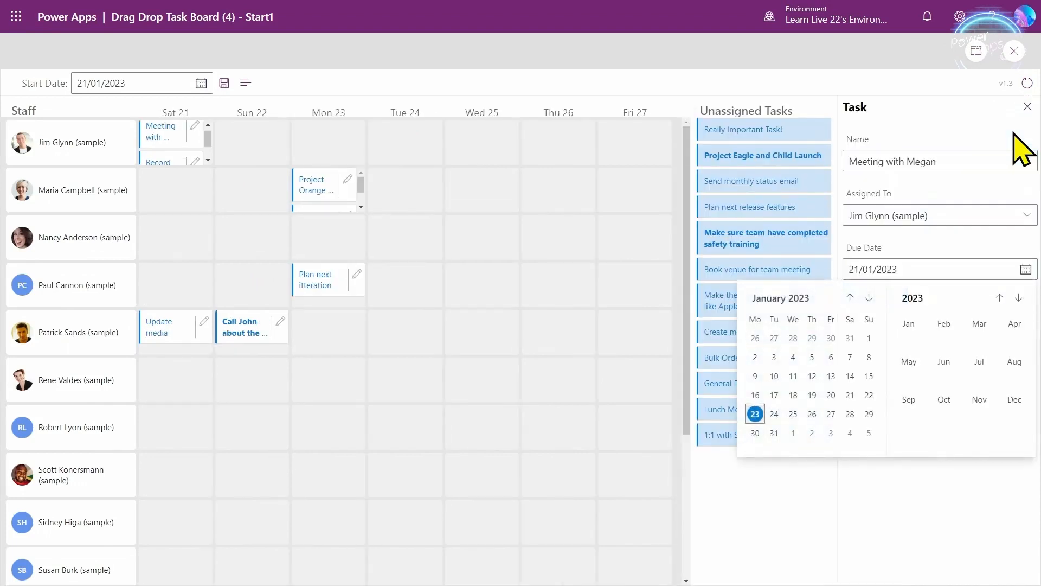
key(Escape)
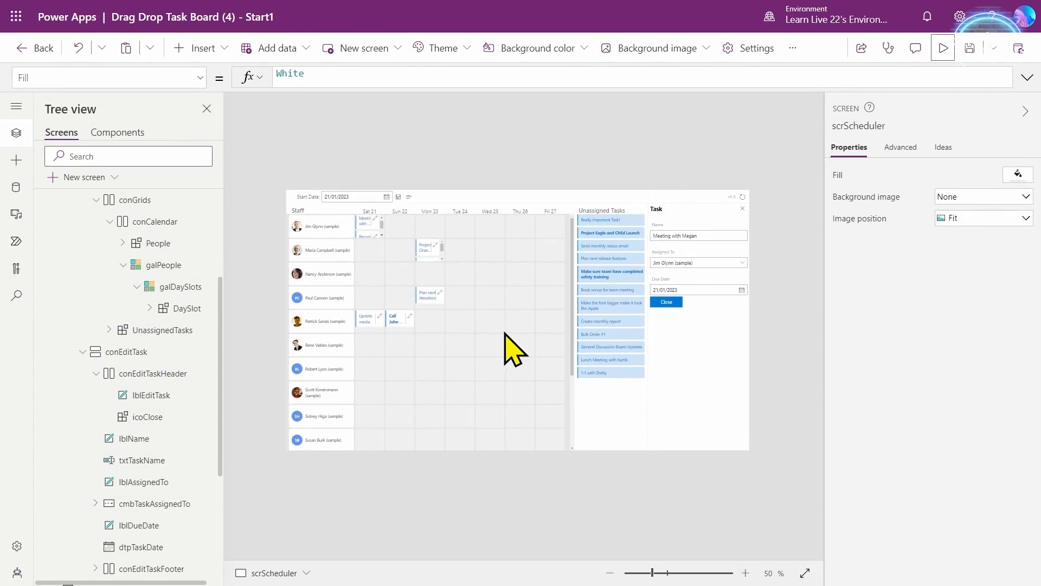
- Add the aria-label='Edit' class='action-open' button HTML to UnassignedTasks' ItemTemplate, then preview
click(585, 280)
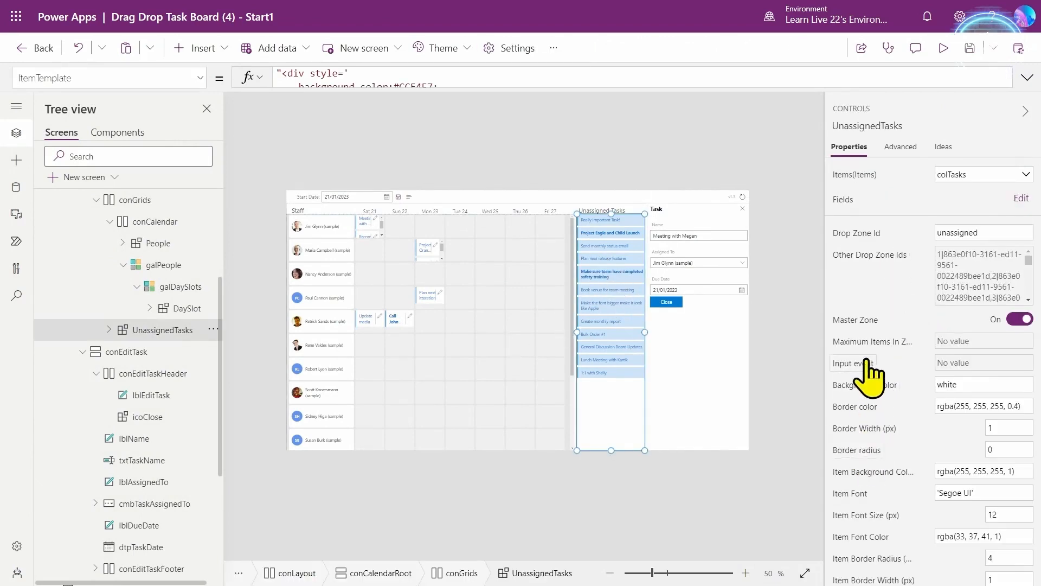
scroll(870, 369, down, 3)
click(1026, 79)
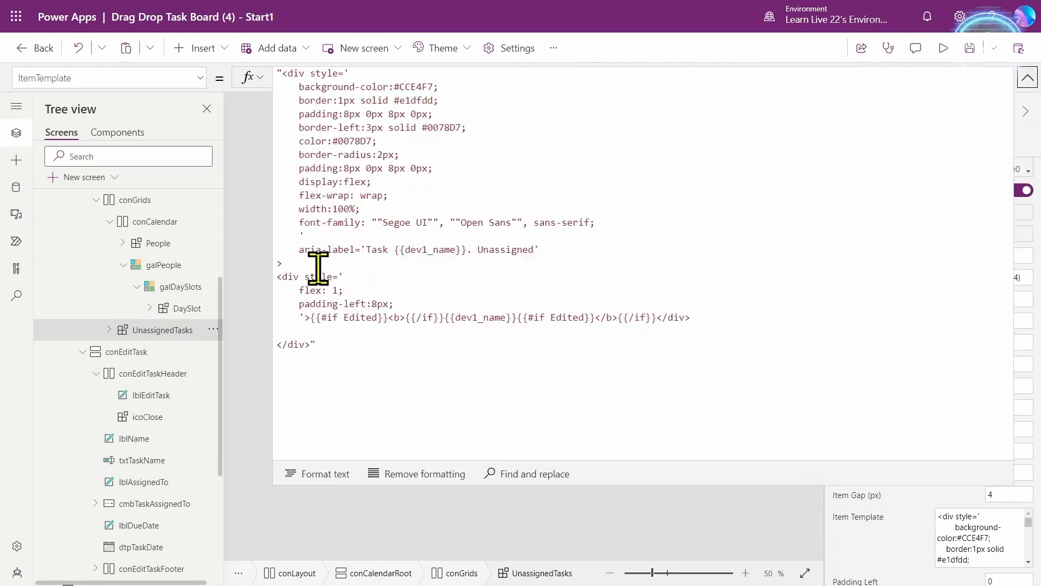
click(330, 332)
key(Return)
key(ctrl+v)
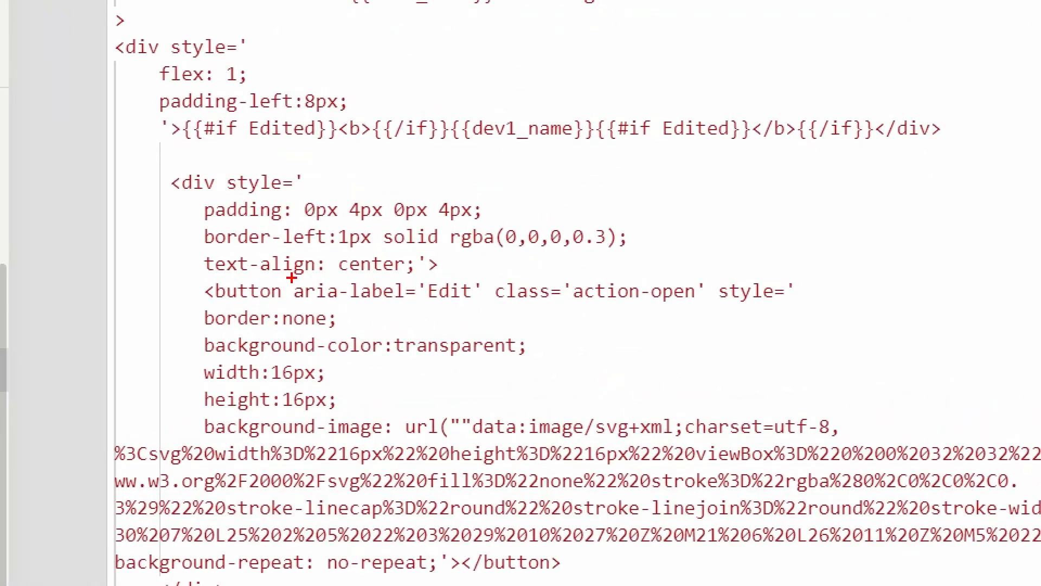
drag(292, 277, 708, 309)
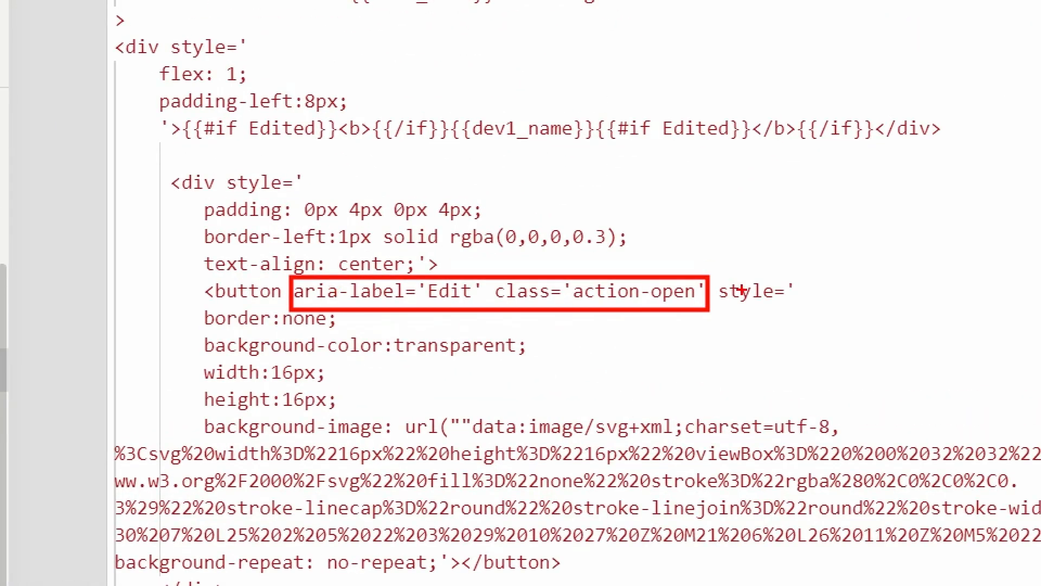
key(Escape)
click(944, 50)
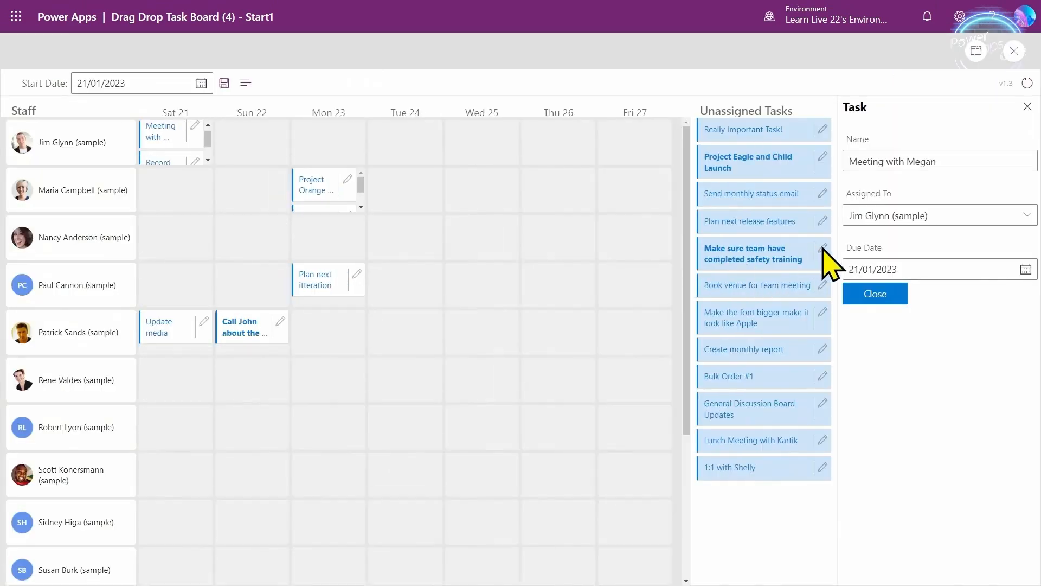
- Assign the safety training task to the sample user in Assigned To and close its panel
click(823, 250)
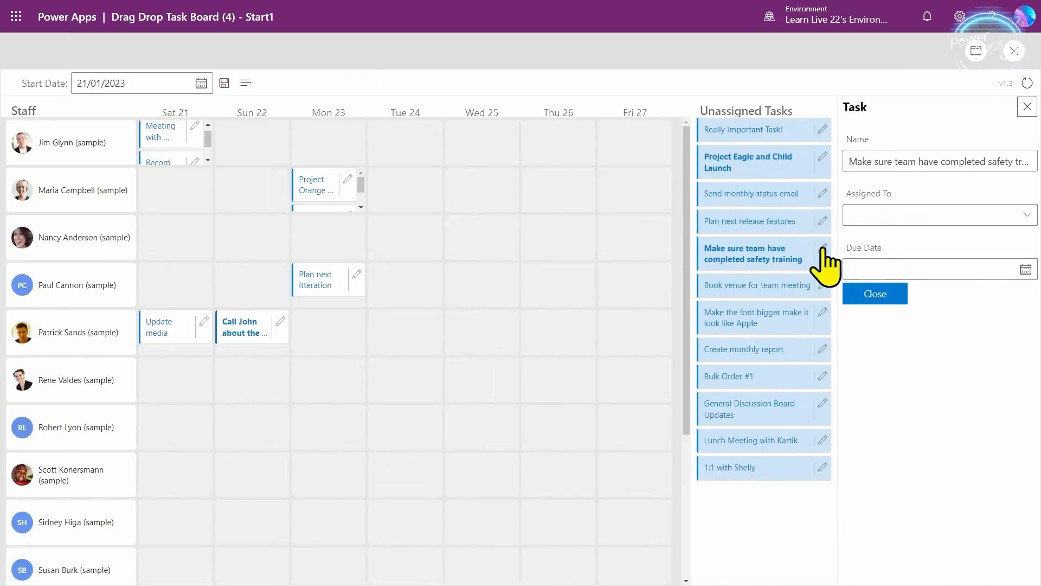
key(Tab)
key(Tab)
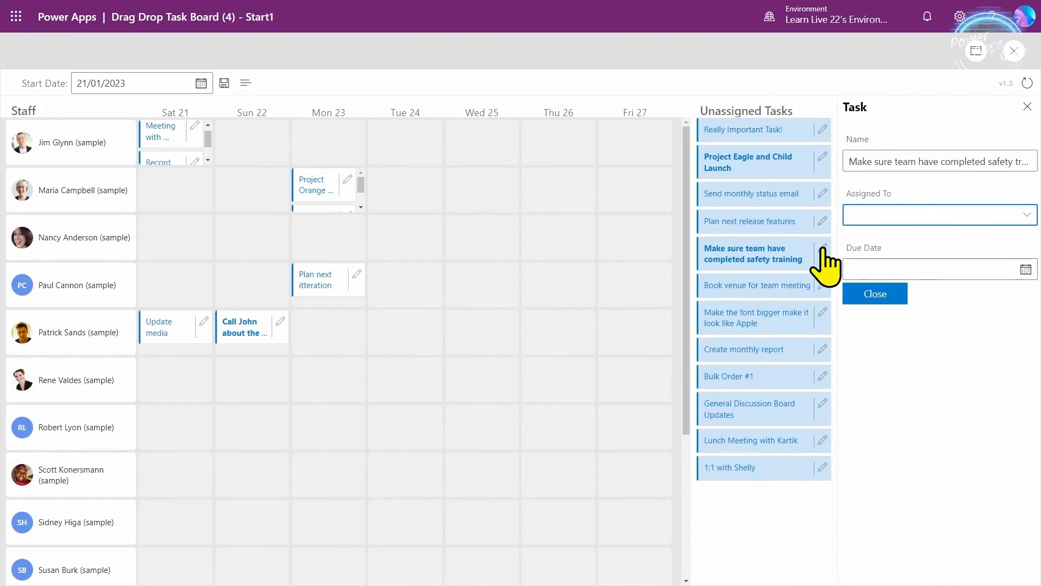
text(Nancy Anderson (sample))
key(Tab)
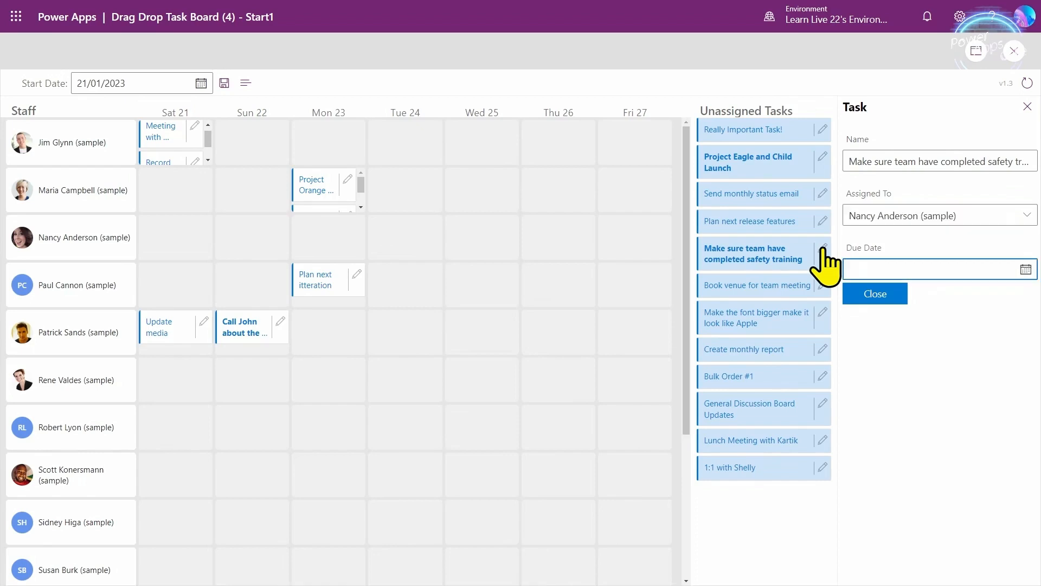
key(Return)
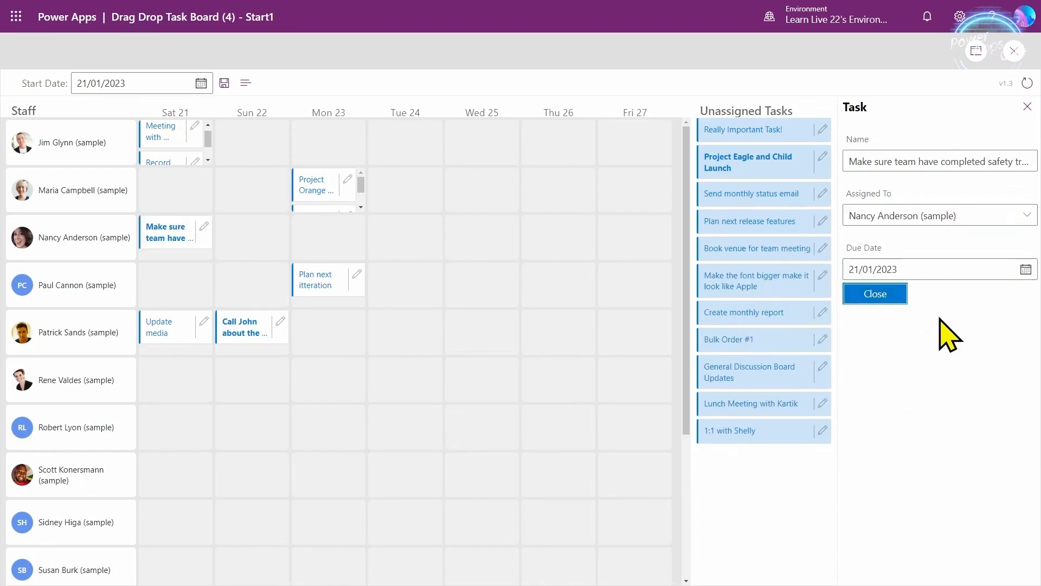
key(Return)
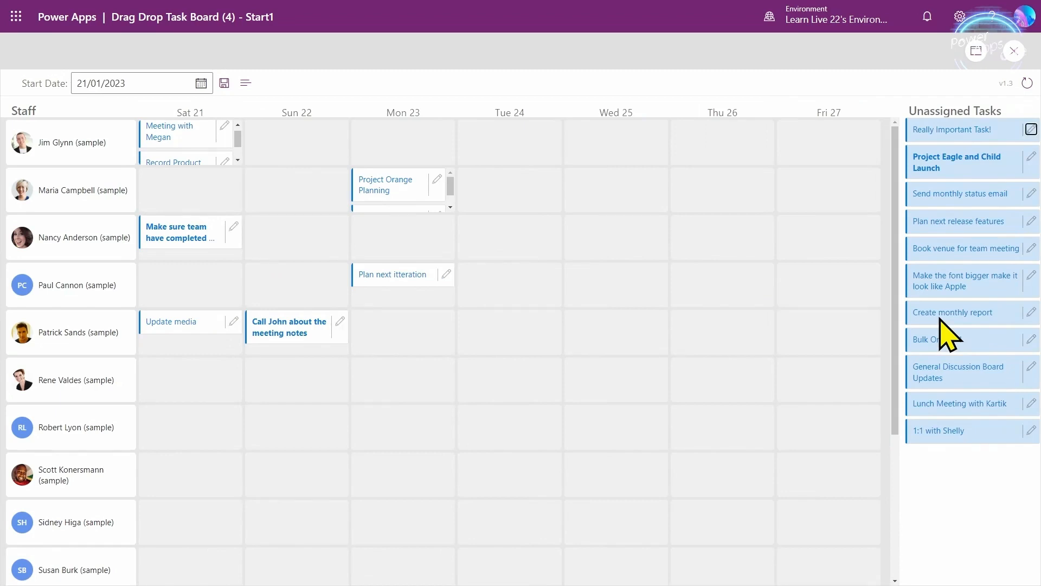
- Open and close Really Important Task! by keyboard, exit preview, and select the DaySlot gallery
key(Return)
key(Tab)
key(Tab)
key(Tab)
key(Tab)
key(Return)
click(1012, 51)
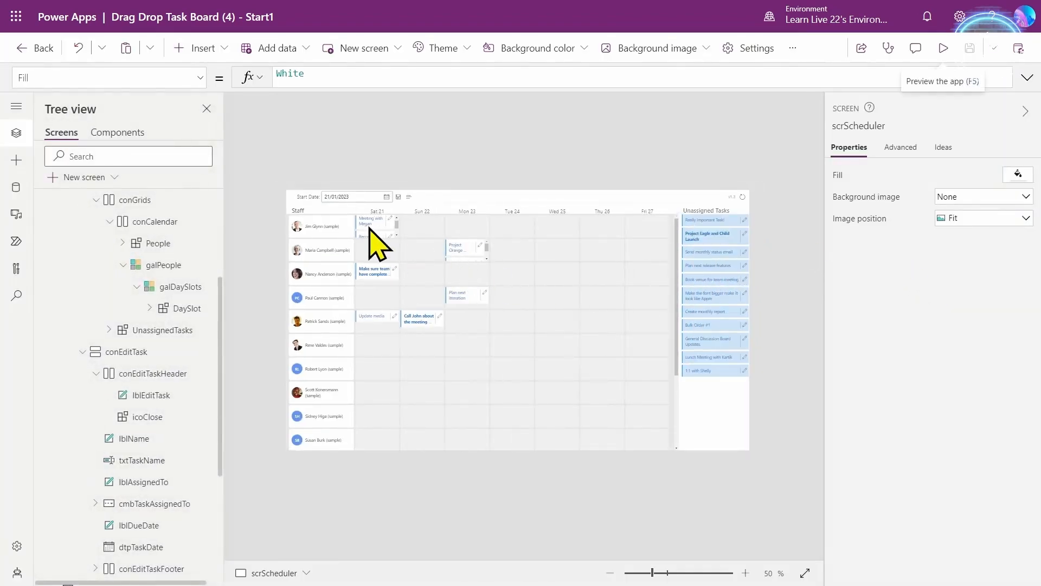
click(361, 224)
- Copy DaySlot's full InputEvent formula from its Advanced properties
scroll(936, 428, down, 7)
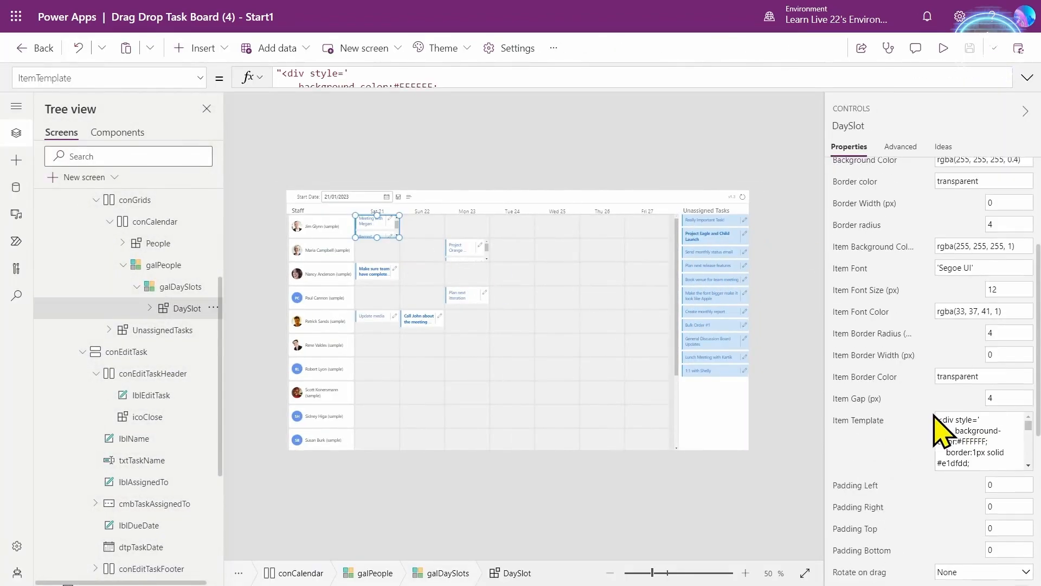
scroll(892, 434, down, 3)
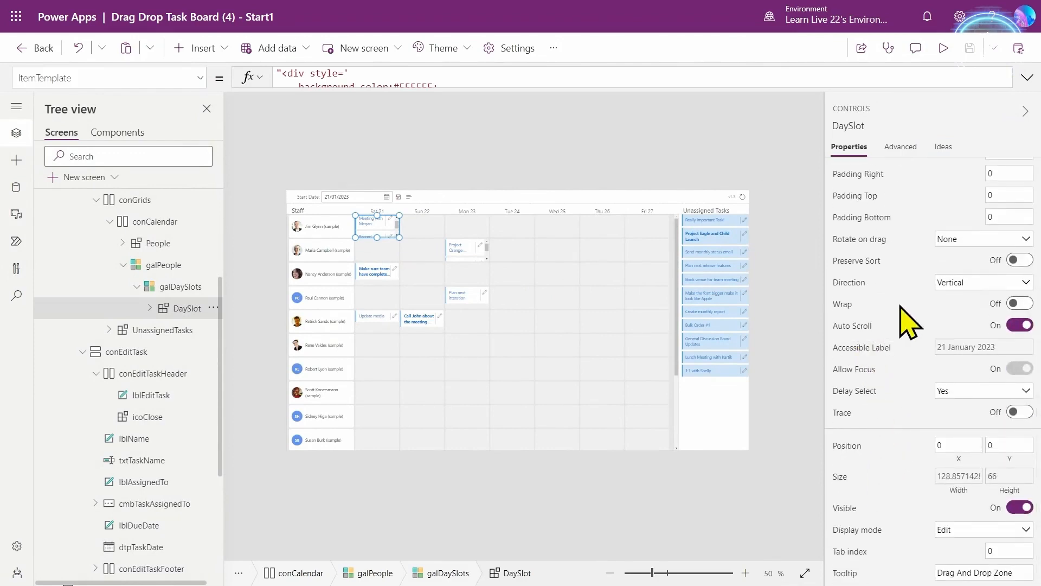
scroll(884, 374, up, 3)
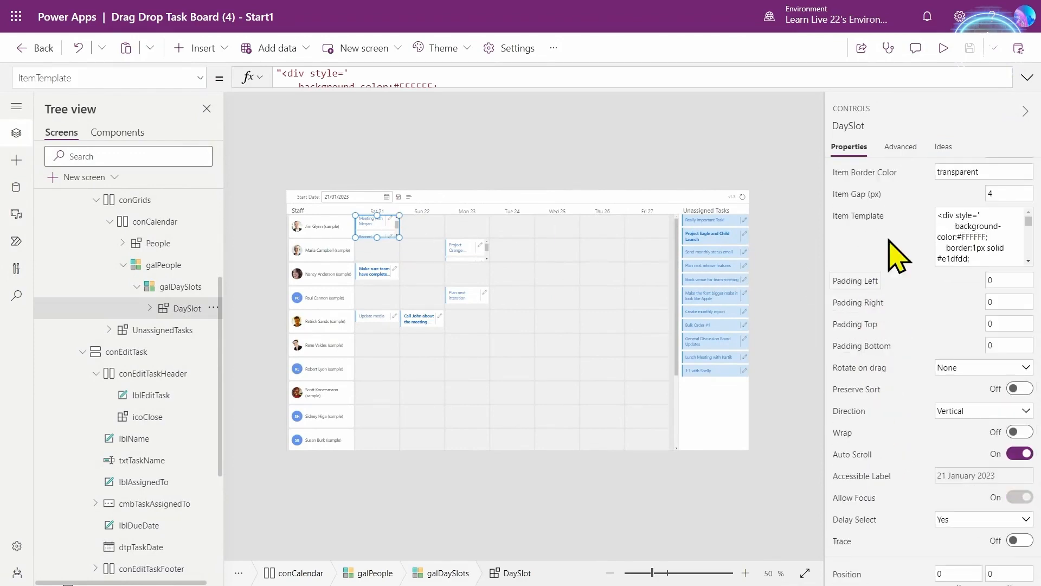
click(900, 146)
click(885, 179)
text(inpu)
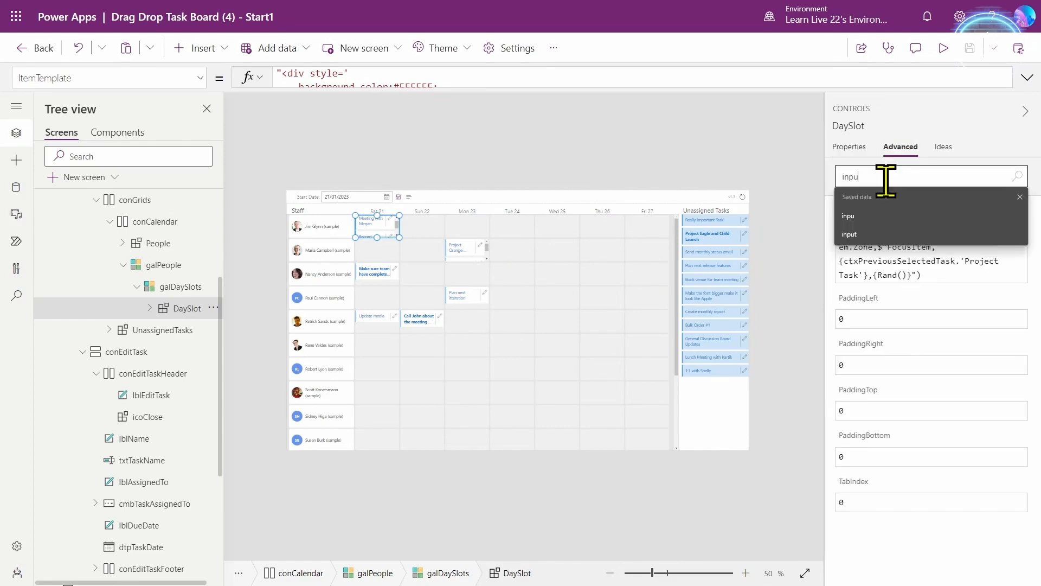
click(837, 217)
click(458, 77)
key(ctrl+a)
key(ctrl+c)
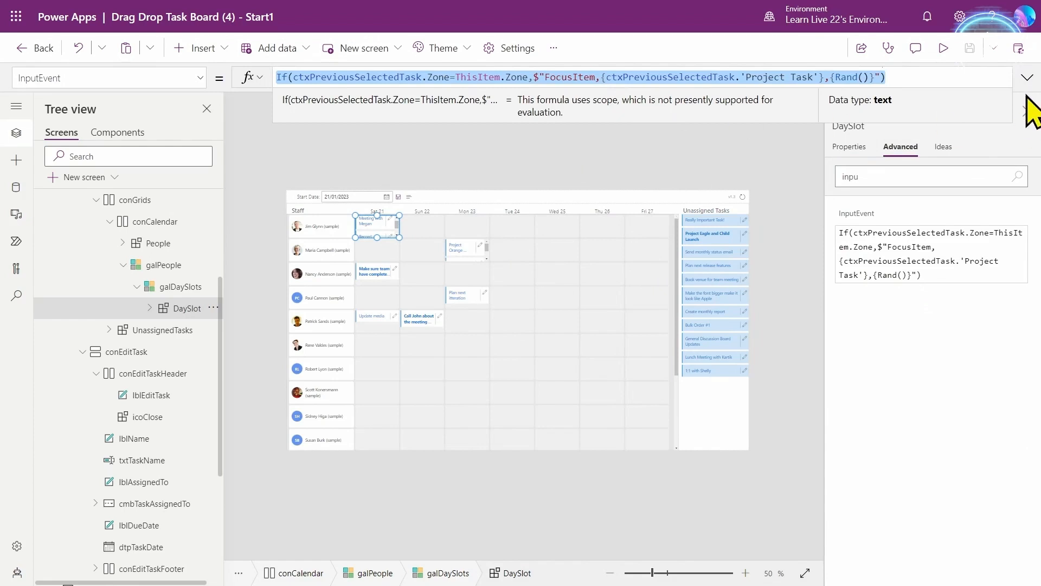
- Paste it over UnassignedTasks' ctxTaskEvent InputEvent and replace ThisItem.Zone with "unassigned"
click(721, 255)
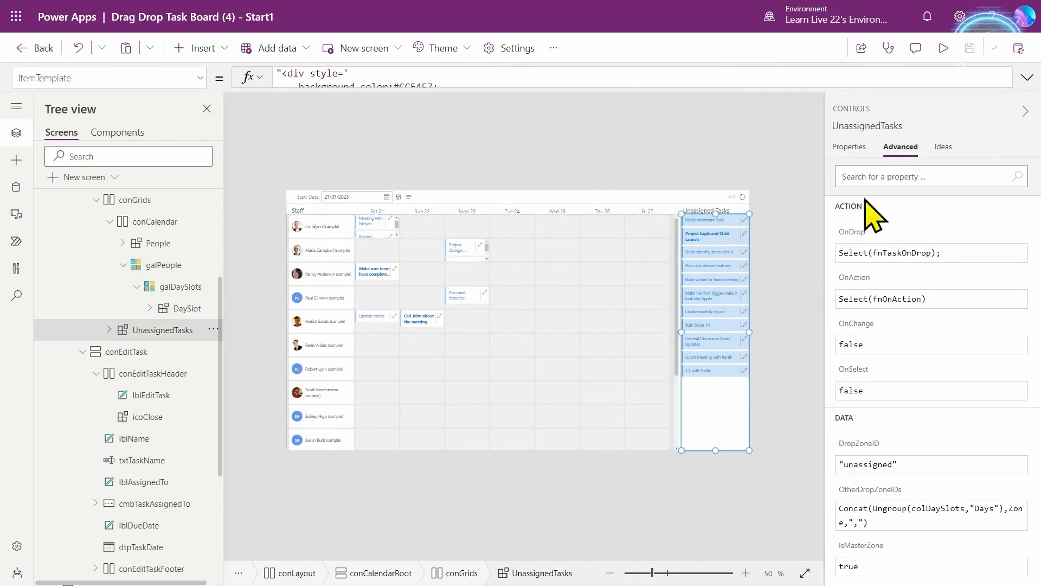
click(881, 182)
text(inpu)
click(856, 214)
click(364, 77)
key(ctrl+a)
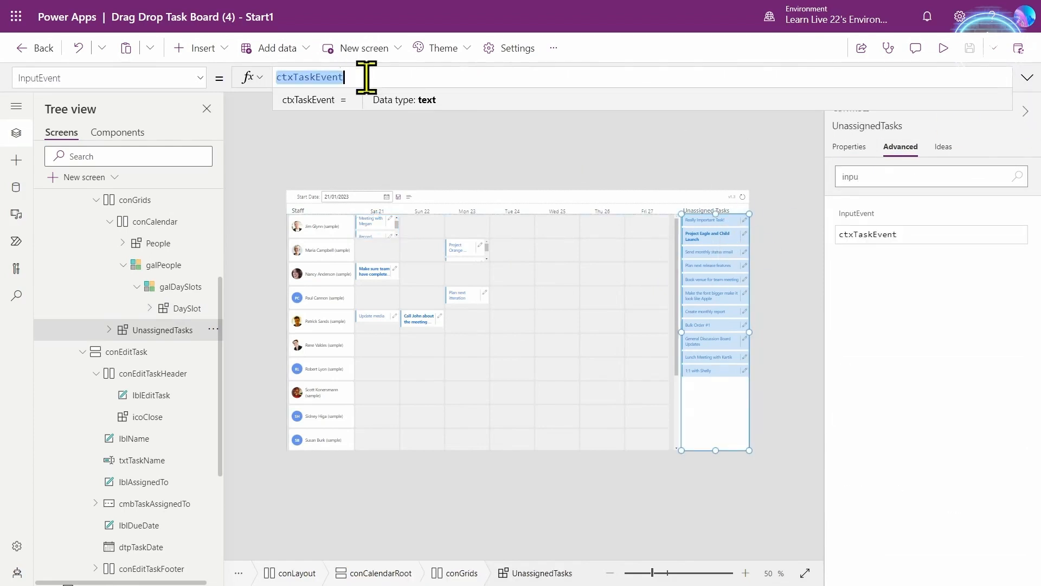
key(ctrl+v)
click(1027, 78)
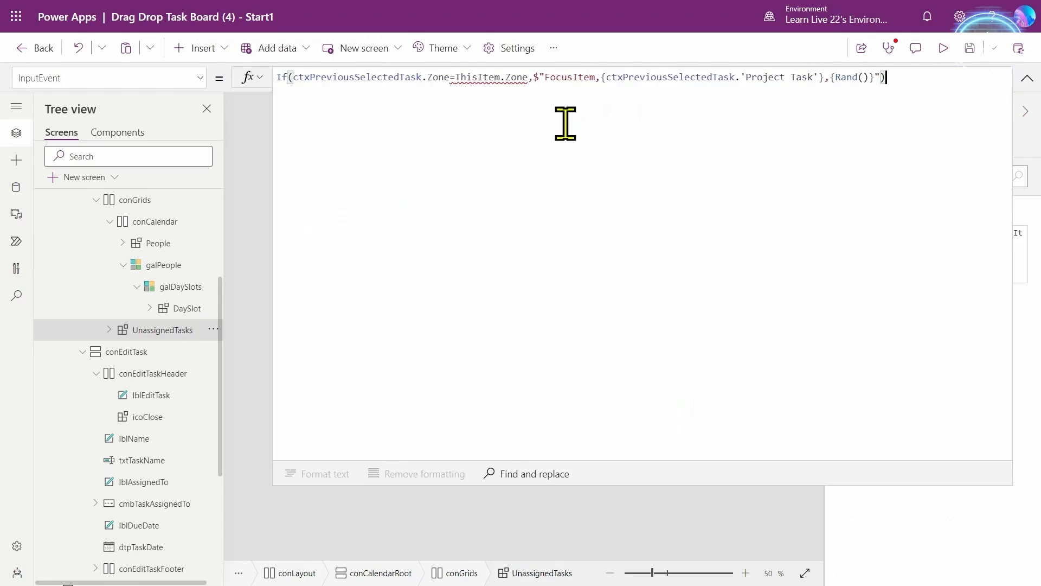
click(519, 77)
key(Delete)
key(BackSpace)
key(BackSpace)
key(BackSpace)
key(BackSpace)
key(BackSpace)
key(BackSpace)
key(BackSpace)
key(BackSpace)
key(BackSpace)
key(BackSpace)
key(BackSpace)
key(BackSpace)
text(")
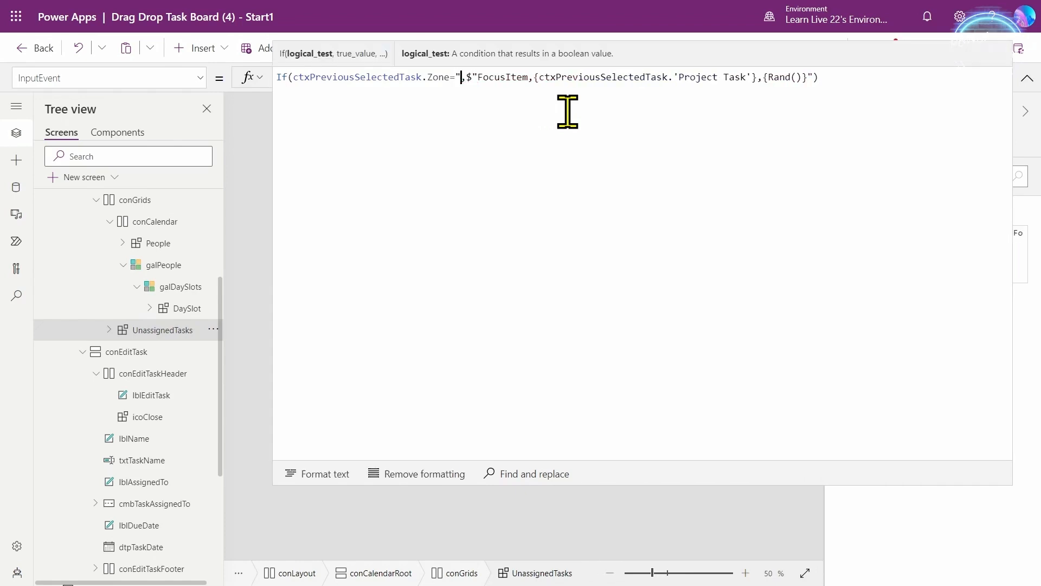
text(unassigned")
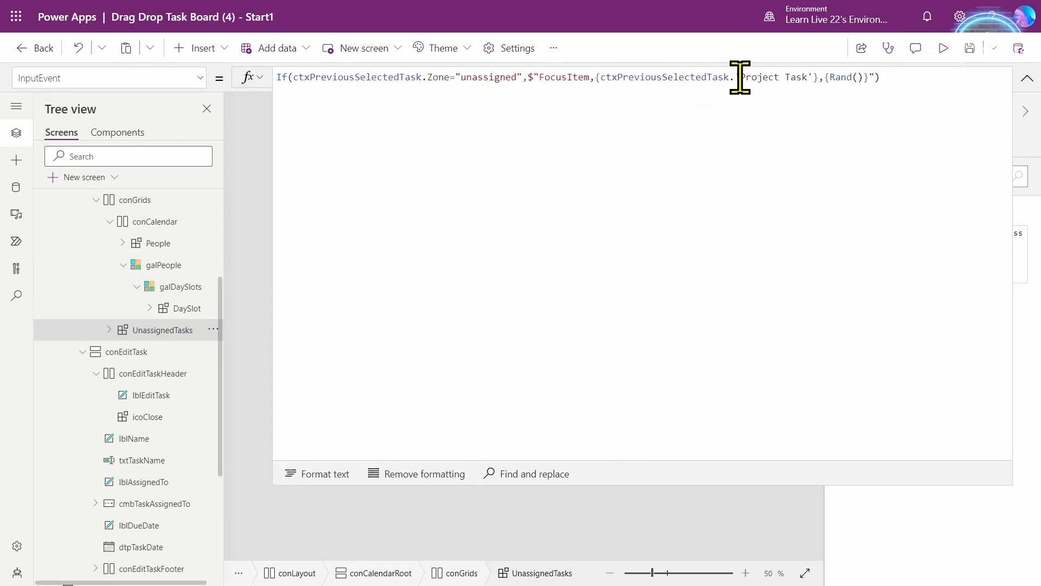
click(1027, 82)
click(945, 50)
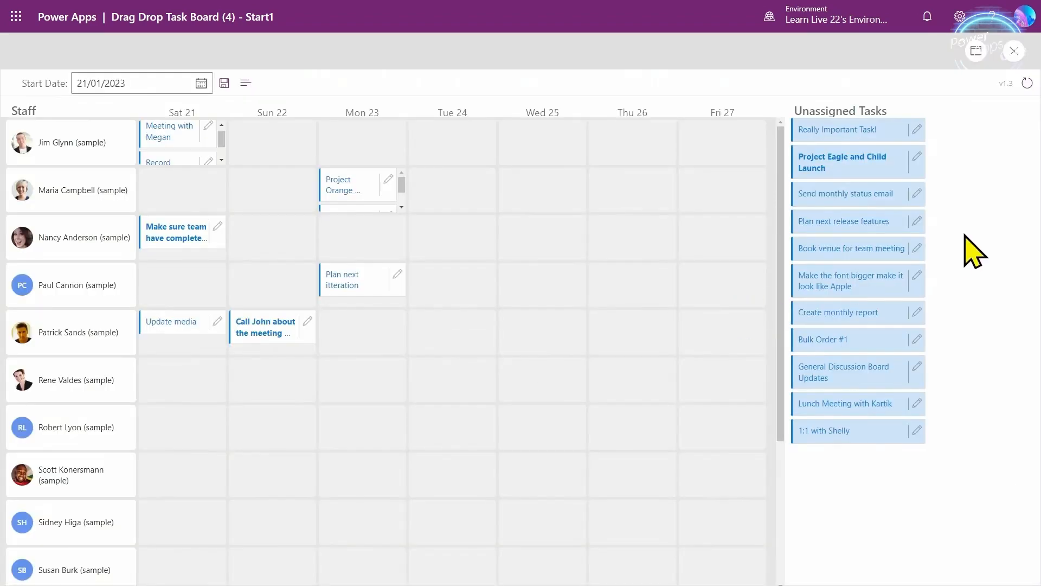
click(1024, 194)
key(Tab)
key(Tab)
key(Tab)
key(Tab)
key(Return)
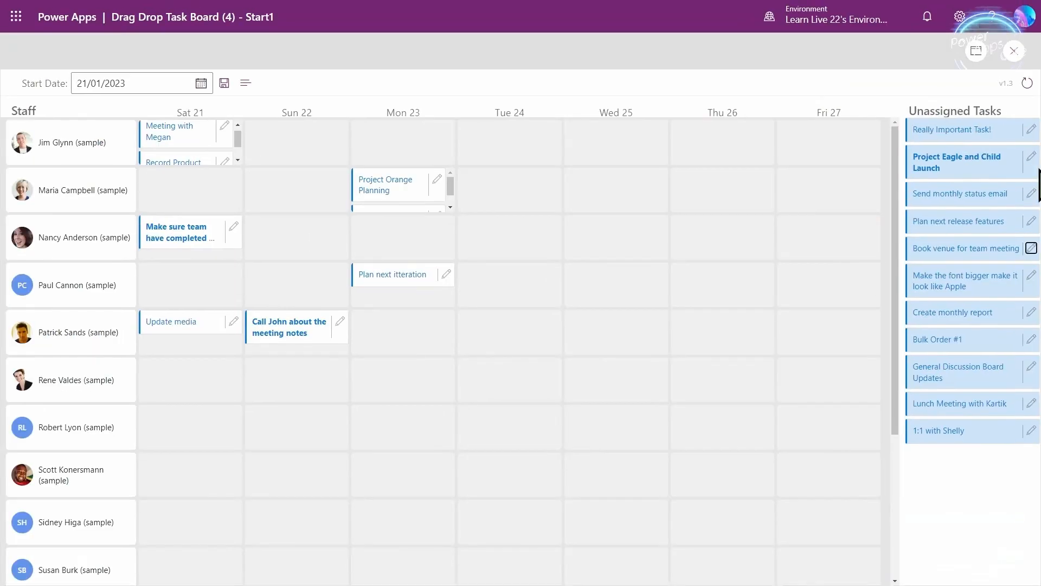
click(1031, 248)
key(Tab)
key(Tab)
key(Tab)
key(Return)
key(shift+Tab)
key(shift+Tab)
key(shift+Tab)
key(Tab)
key(Tab)
key(Tab)
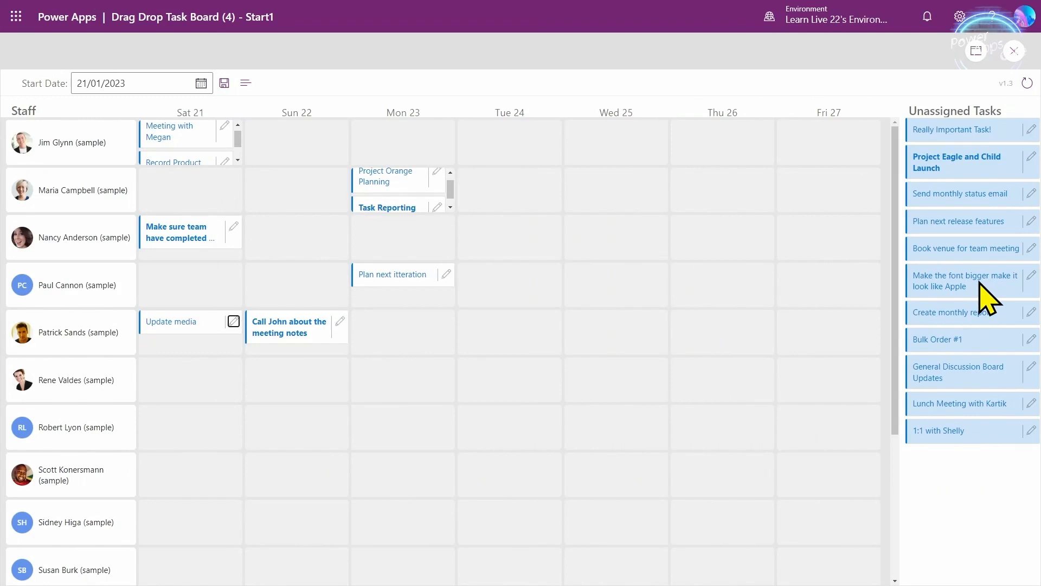
key(shift+Tab)
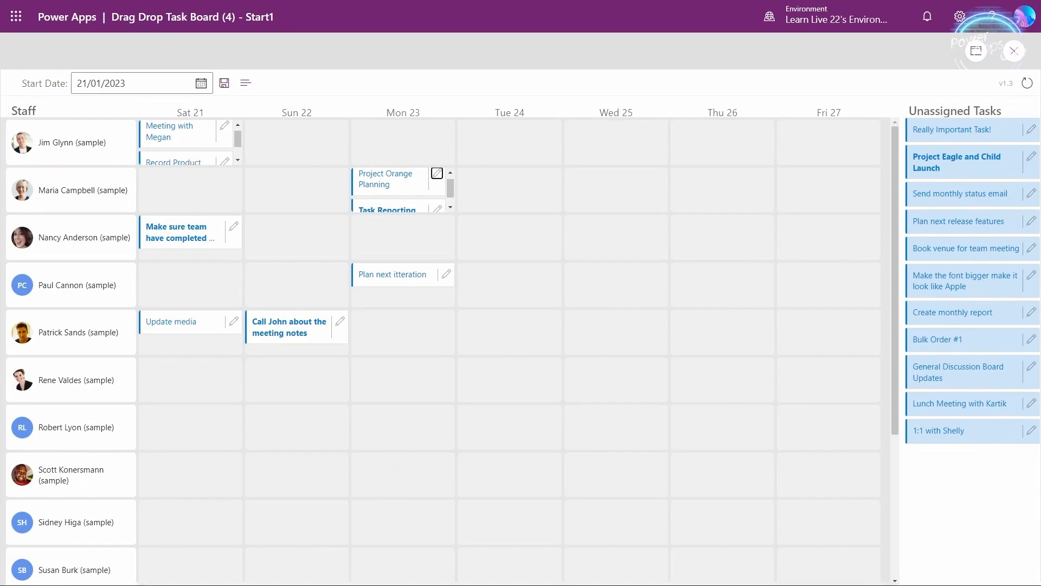
key(ctrl+1)
click(17, 100)
drag(15, 98, 106, 139)
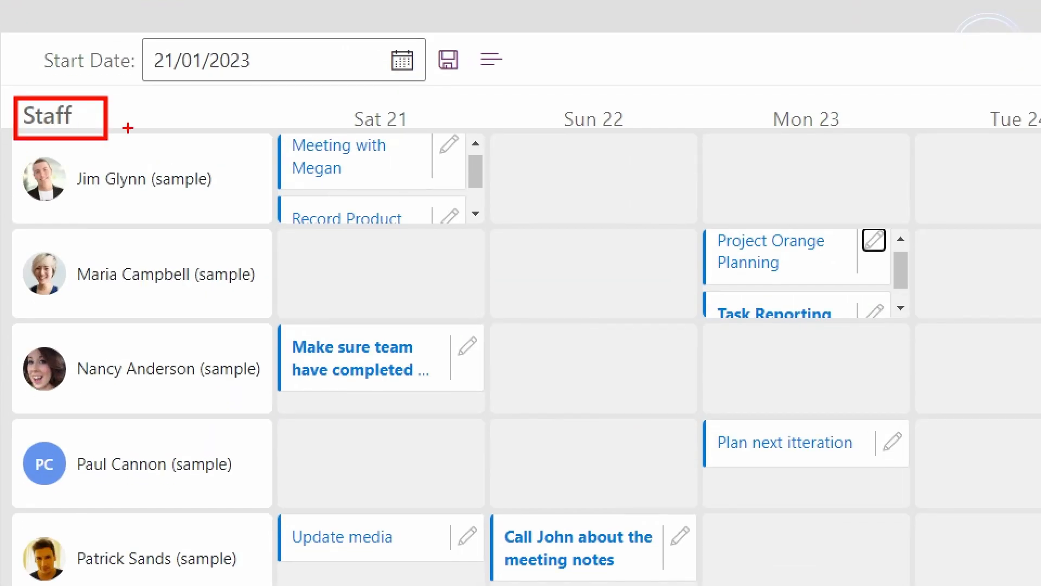
key(Escape)
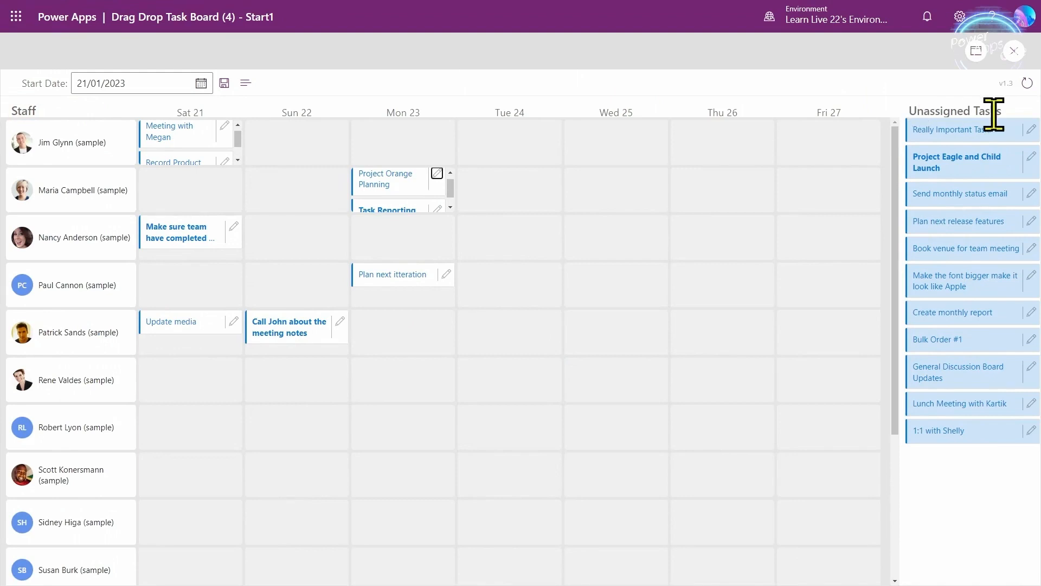
click(1013, 51)
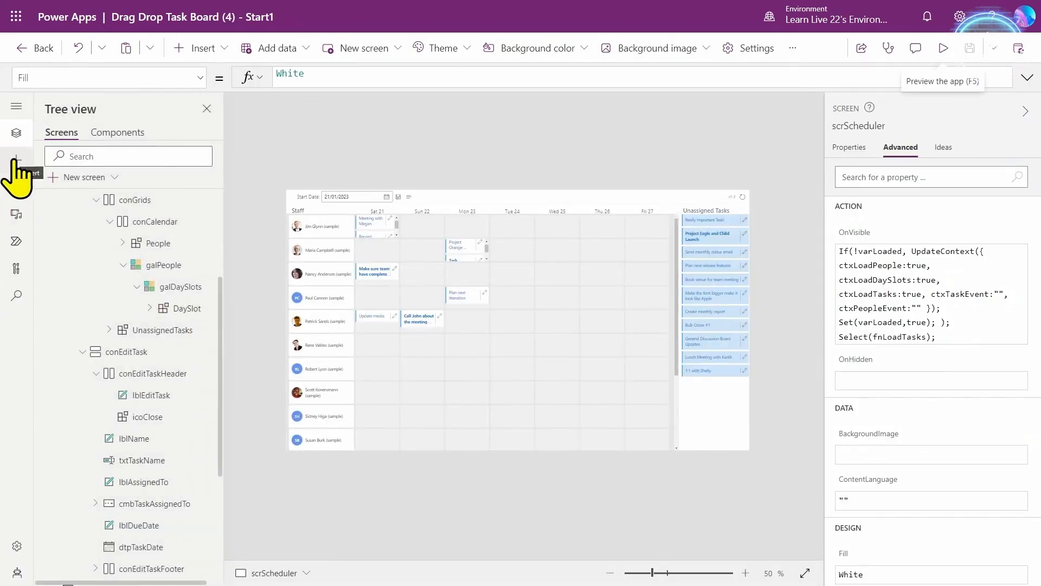
- Import the Keyboard Shortcuts code component into the app
click(16, 161)
click(137, 572)
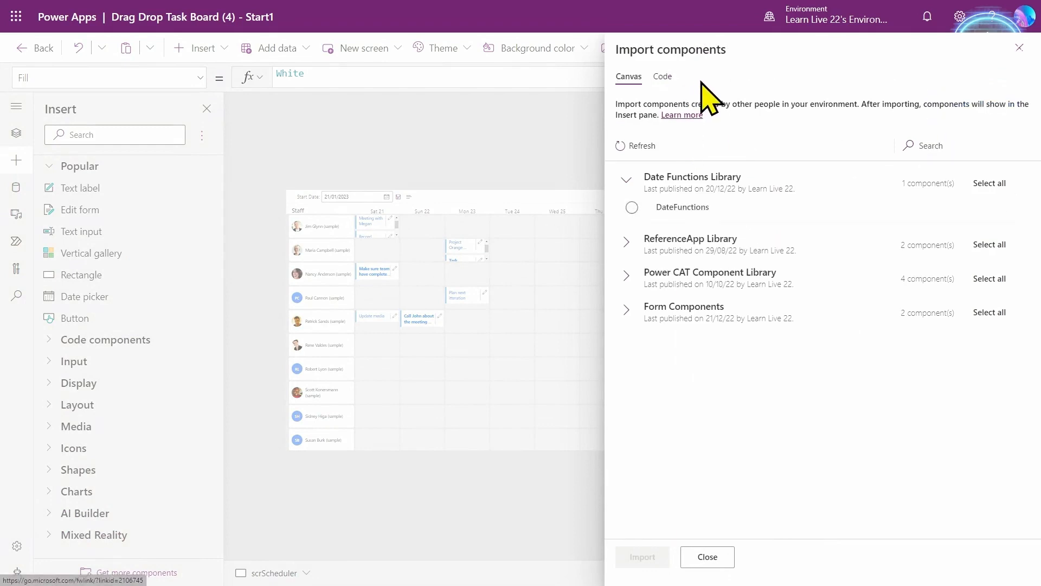
click(662, 76)
click(944, 174)
text(key)
click(646, 251)
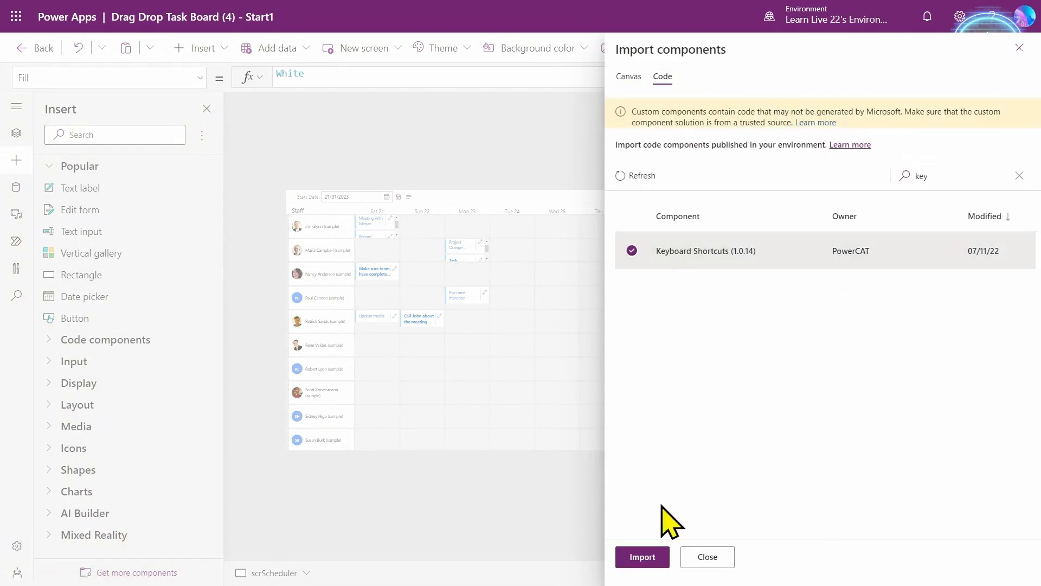
click(645, 556)
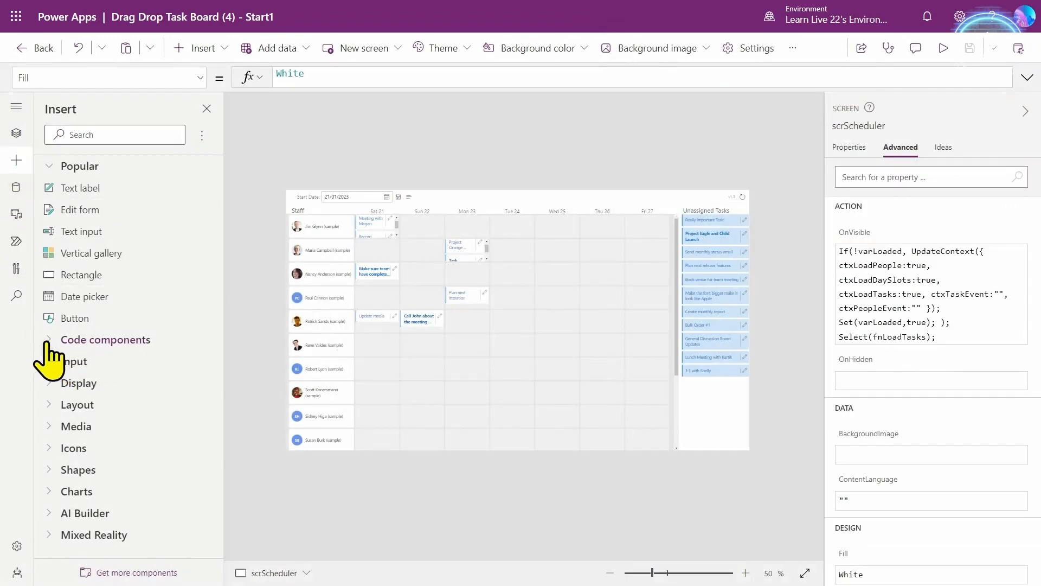
- Insert a Keyboard Shortcuts control into the conFunctions container
click(49, 339)
click(16, 133)
scroll(124, 423, down, 5)
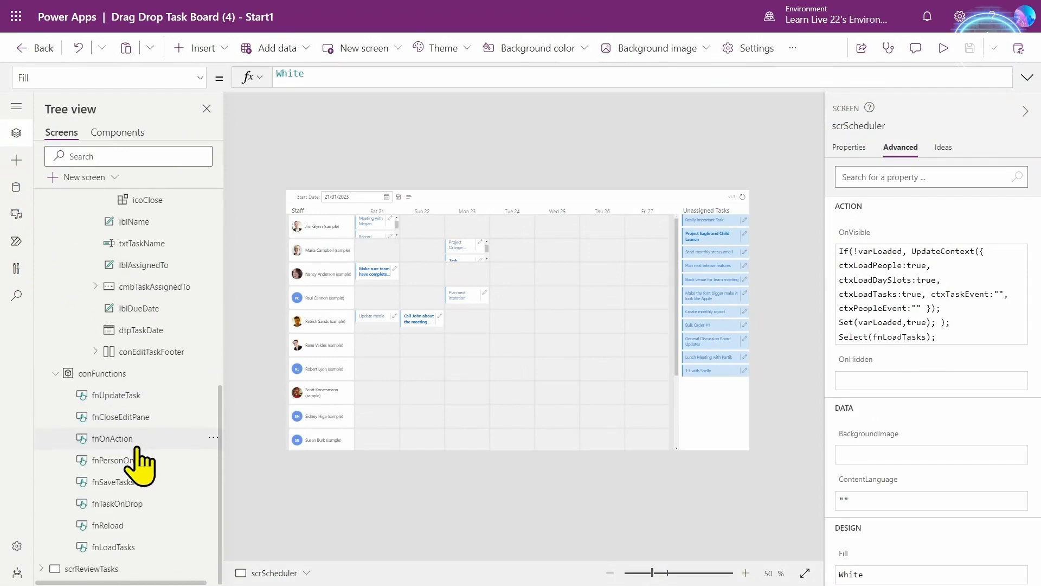
click(65, 373)
click(16, 160)
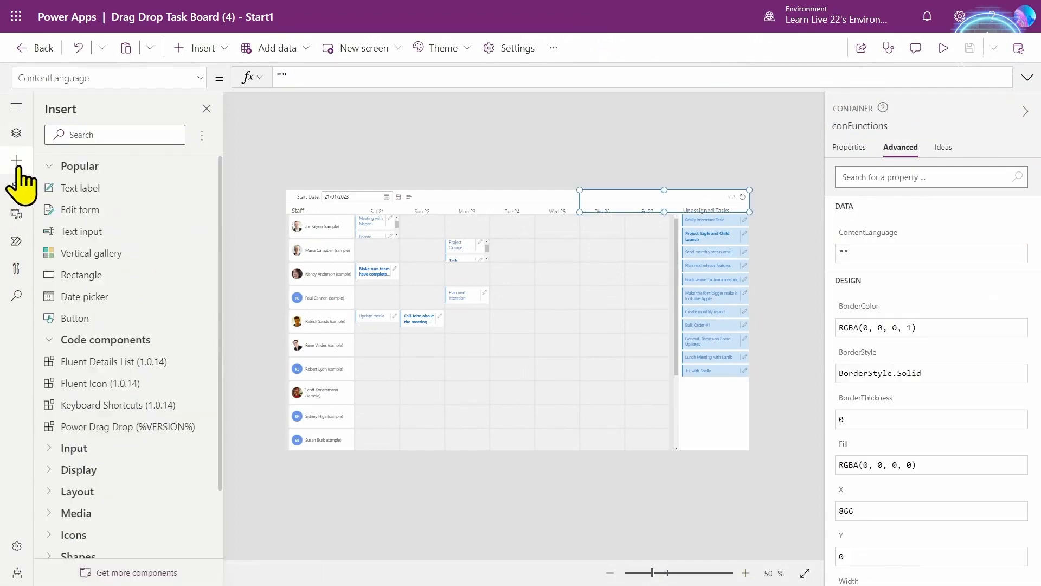
click(133, 405)
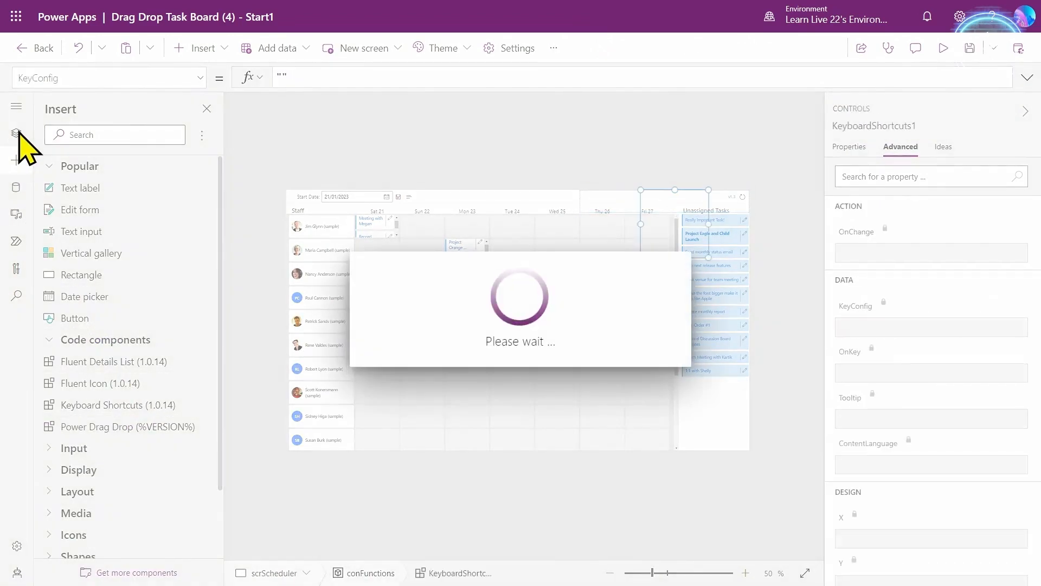
- Rename KeyboardShortcuts1 to KeyboardShortcuts
click(16, 133)
click(925, 130)
key(End)
key(BackSpace)
key(Return)
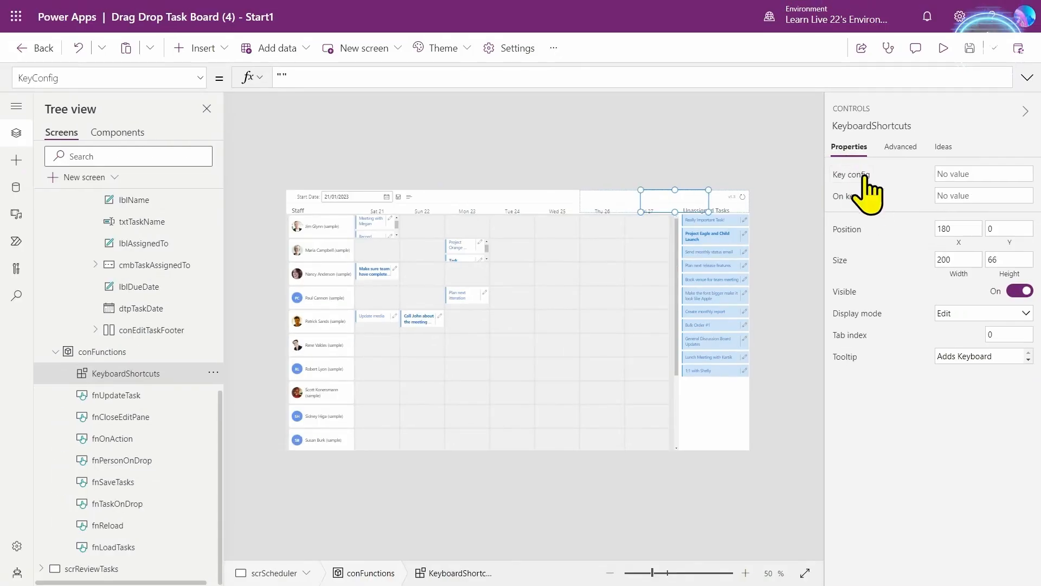
click(406, 76)
- Set Key config to ["alt+u","alt+s","alt+t"] in the Properties pane, undoing the failed formula-bar paste
key(ctrl+a)
text(["alt+u","alt+s","alt+t"])
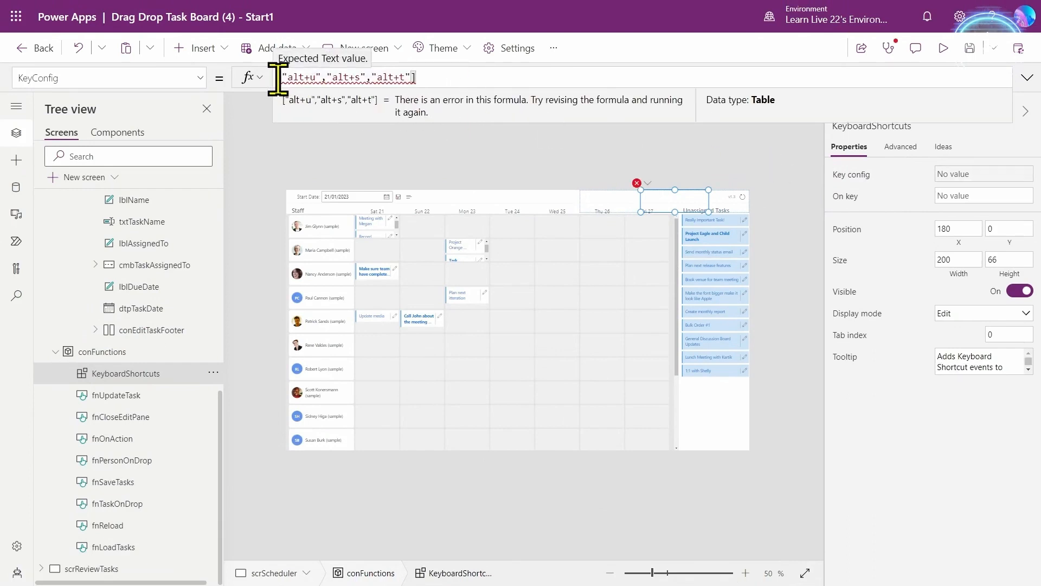
key(ctrl+z)
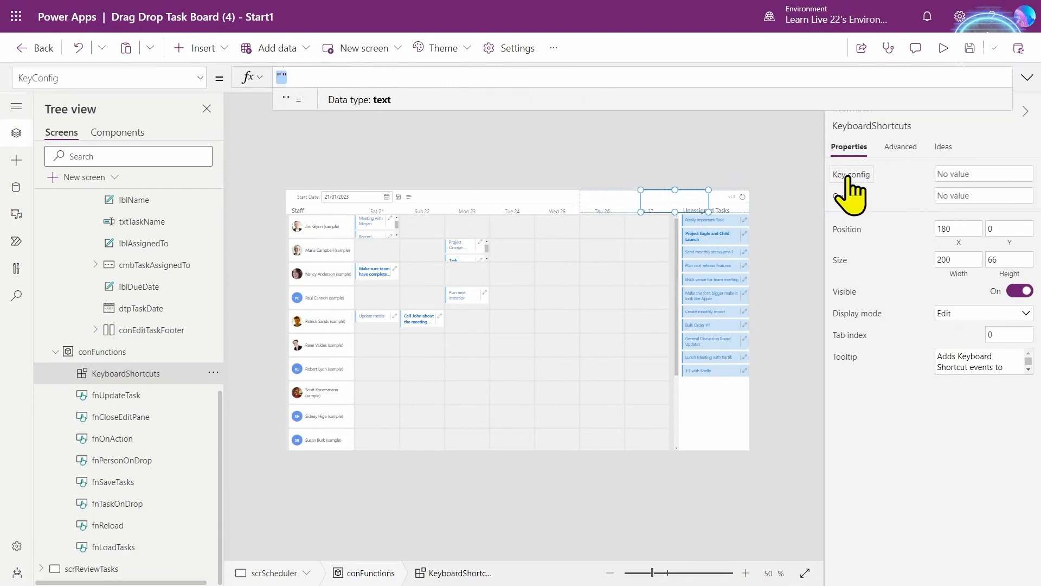
click(986, 175)
text(["alt+u","alt+s","alt+t"])
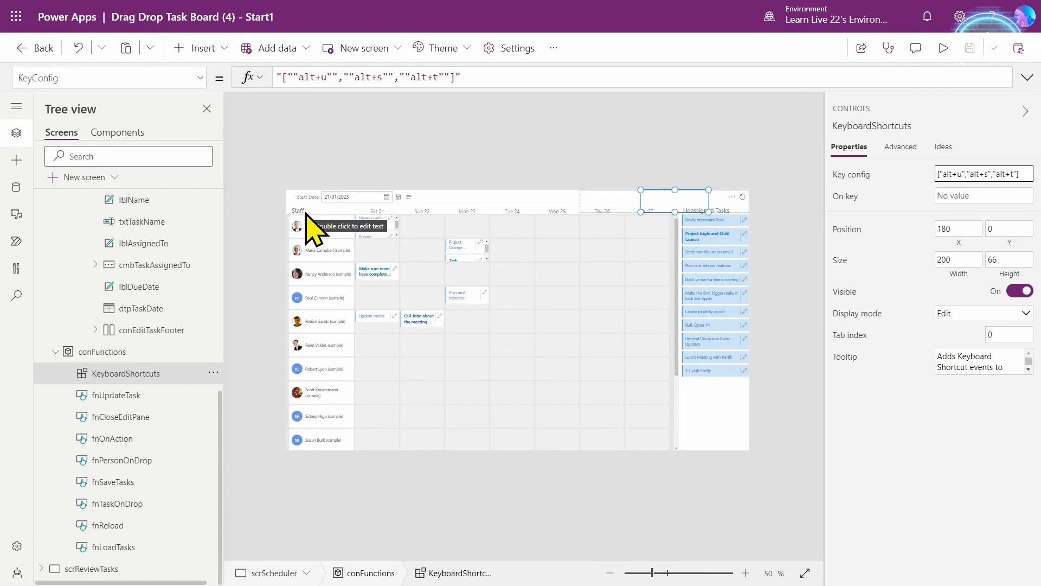
click(307, 211)
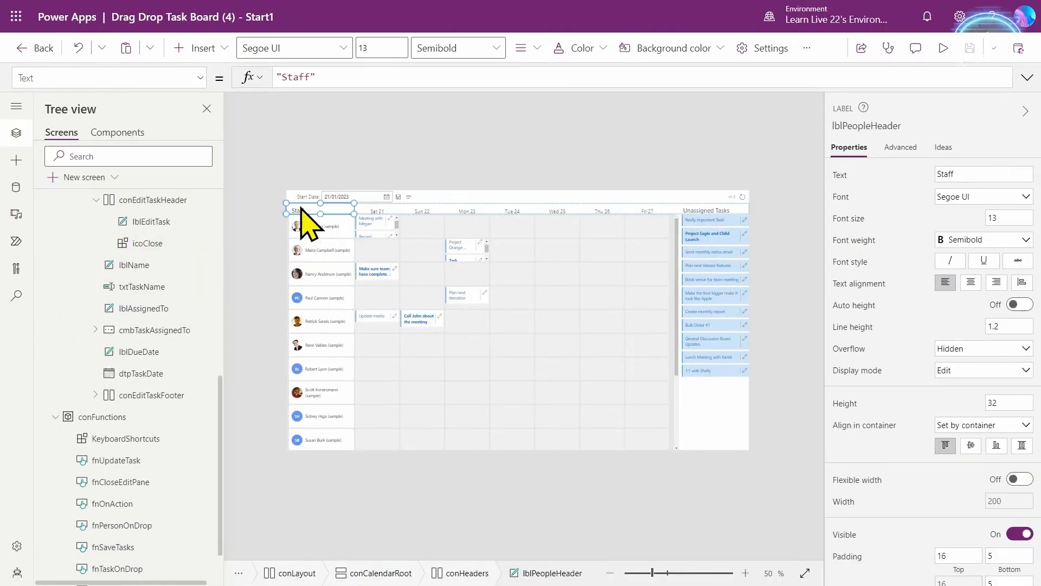
- Insert two HTML text controls into the conHeaders header row
click(11, 163)
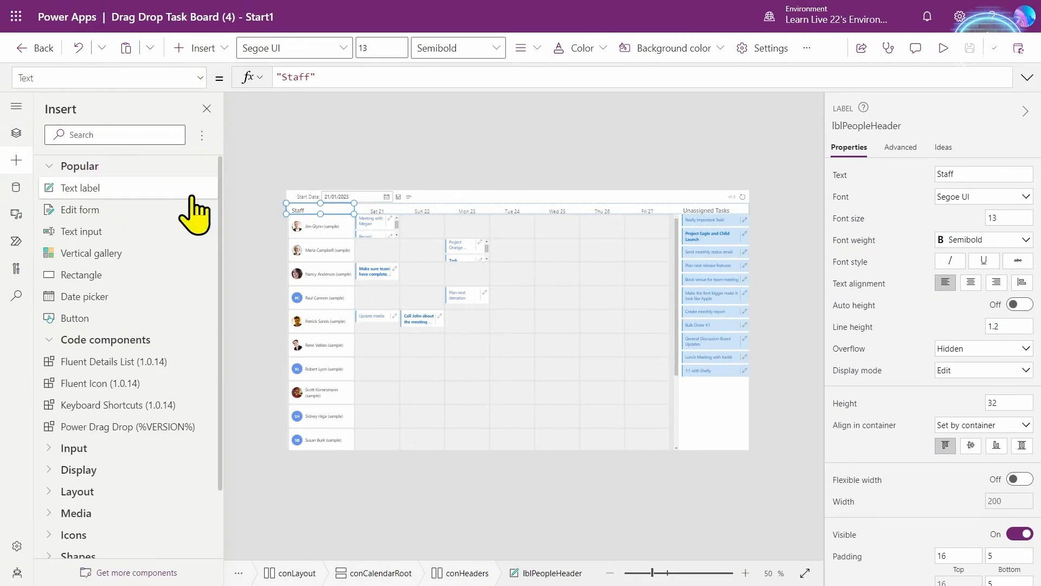
click(467, 573)
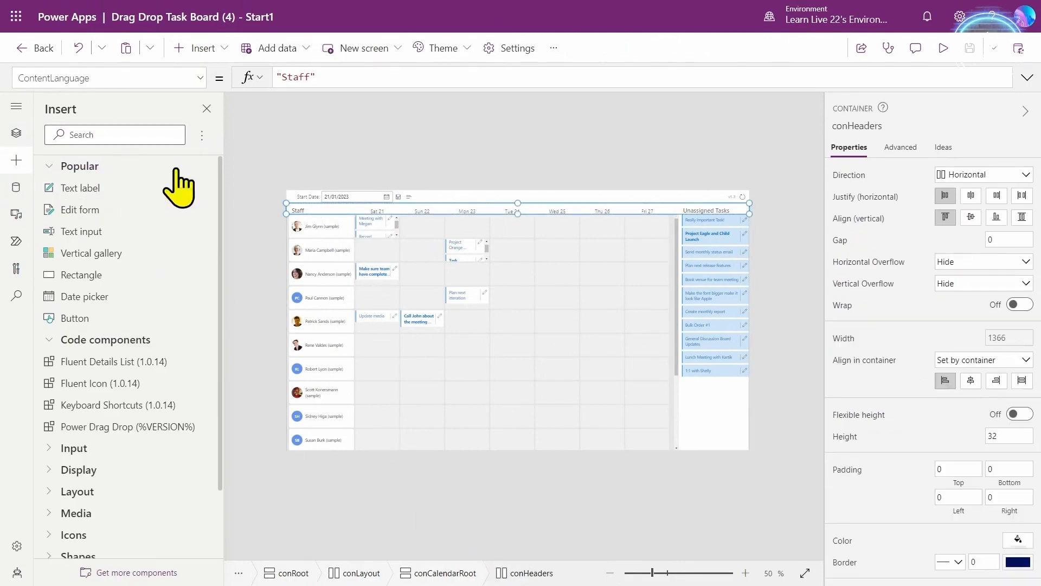
click(95, 135)
text(html)
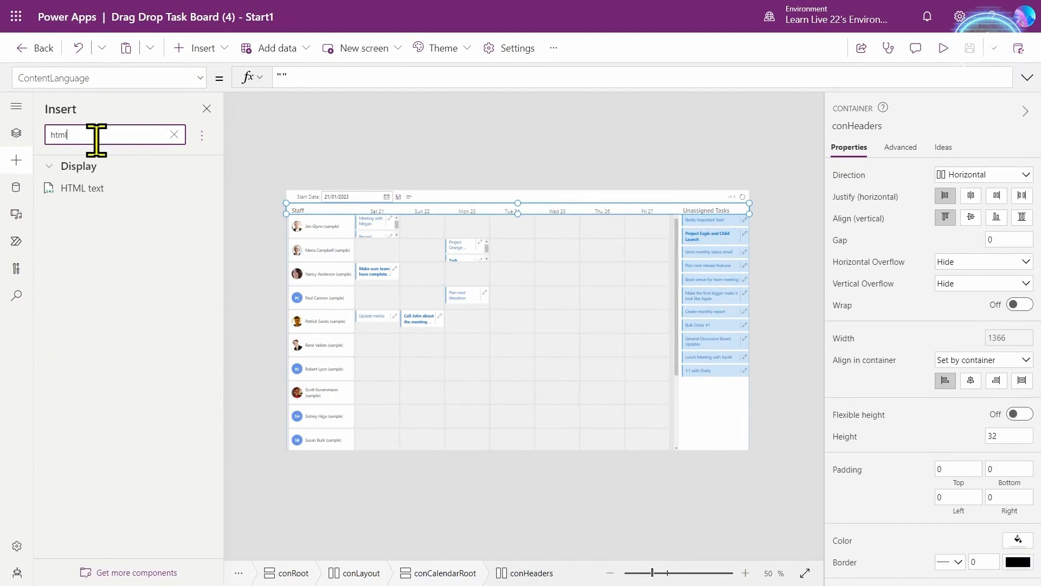
click(82, 189)
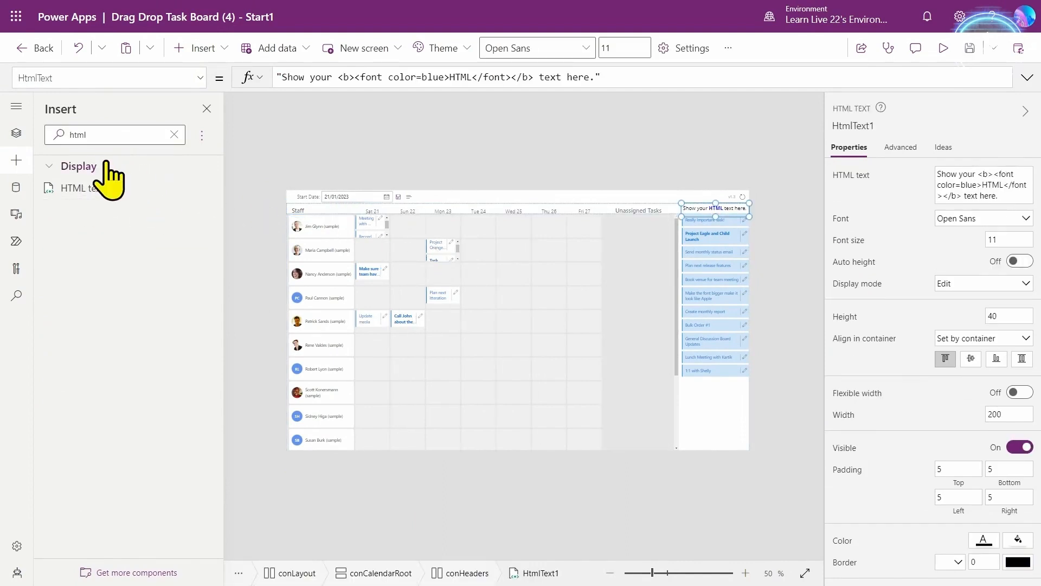
click(94, 189)
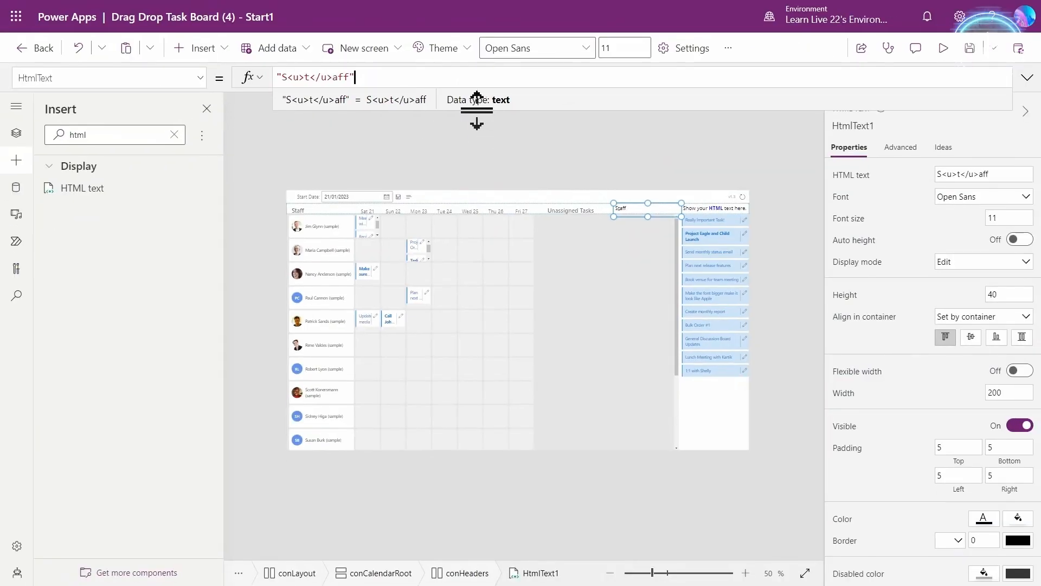
- Move the HTML Staff header to the row's start, set height 32, and preview the app
click(684, 213)
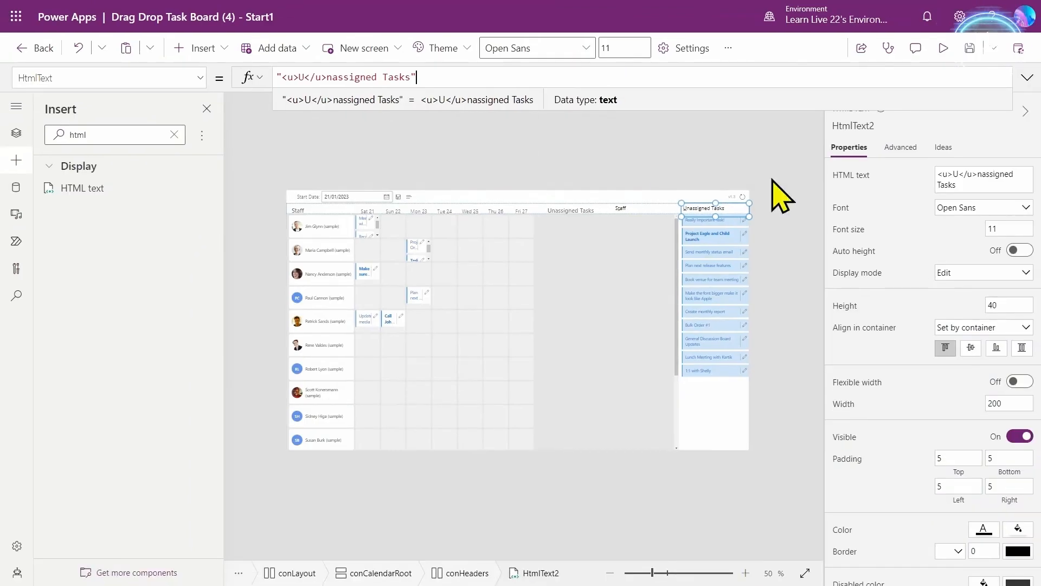
click(316, 214)
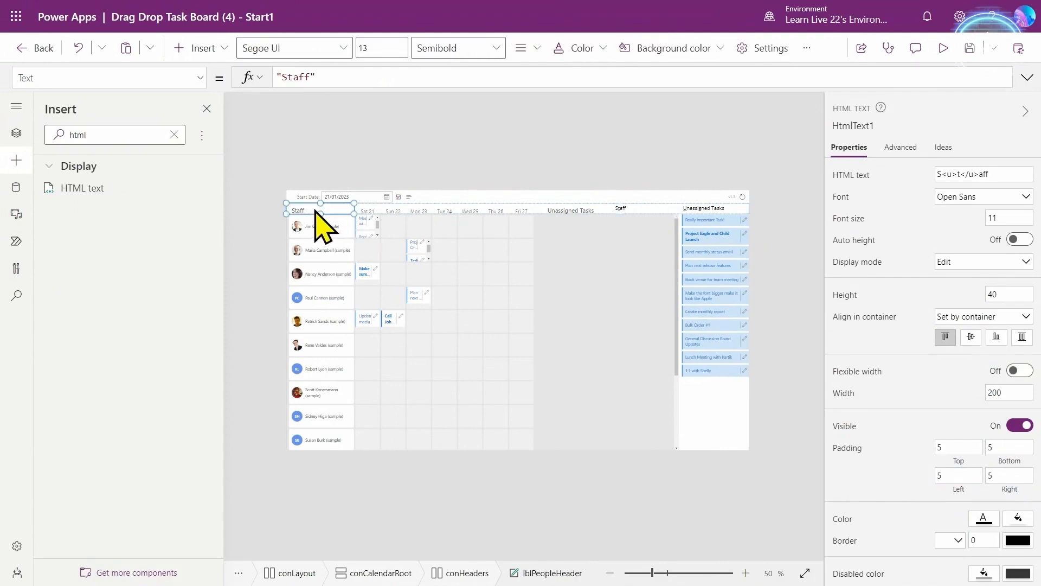
click(650, 208)
drag(649, 206, 651, 209)
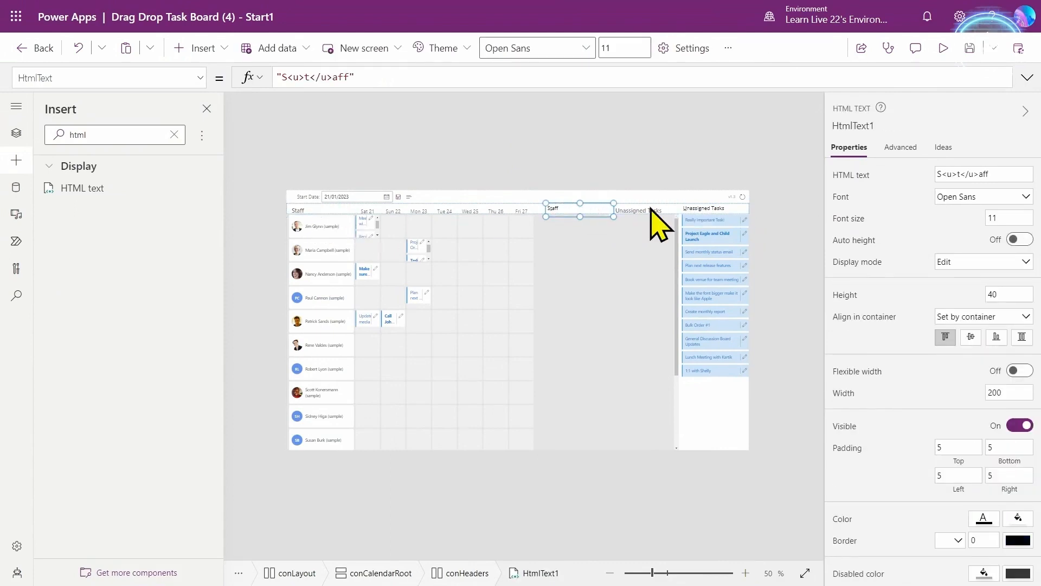
key(Left)
drag(1002, 294, 963, 295)
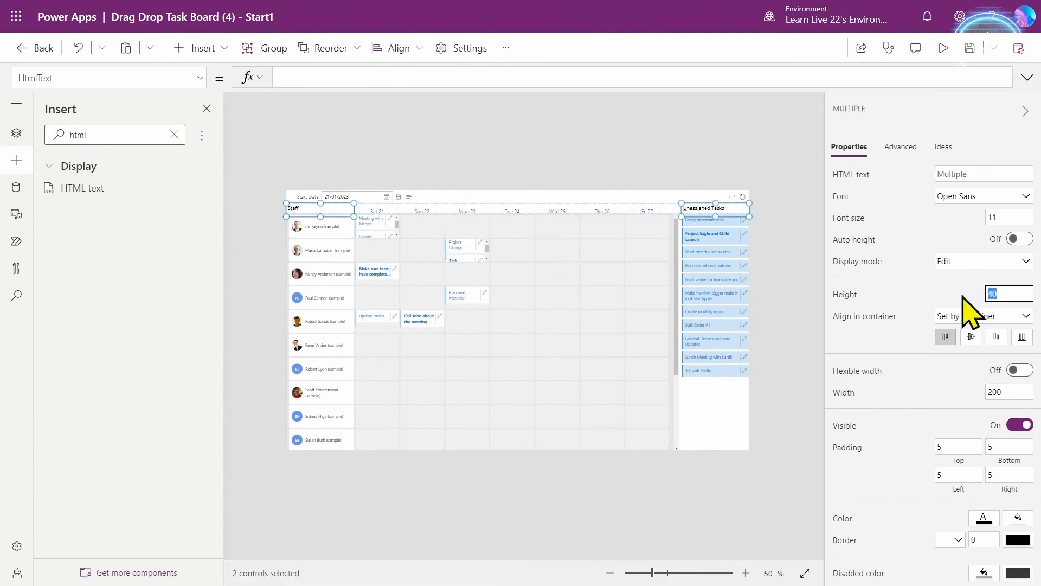
text(32)
click(928, 290)
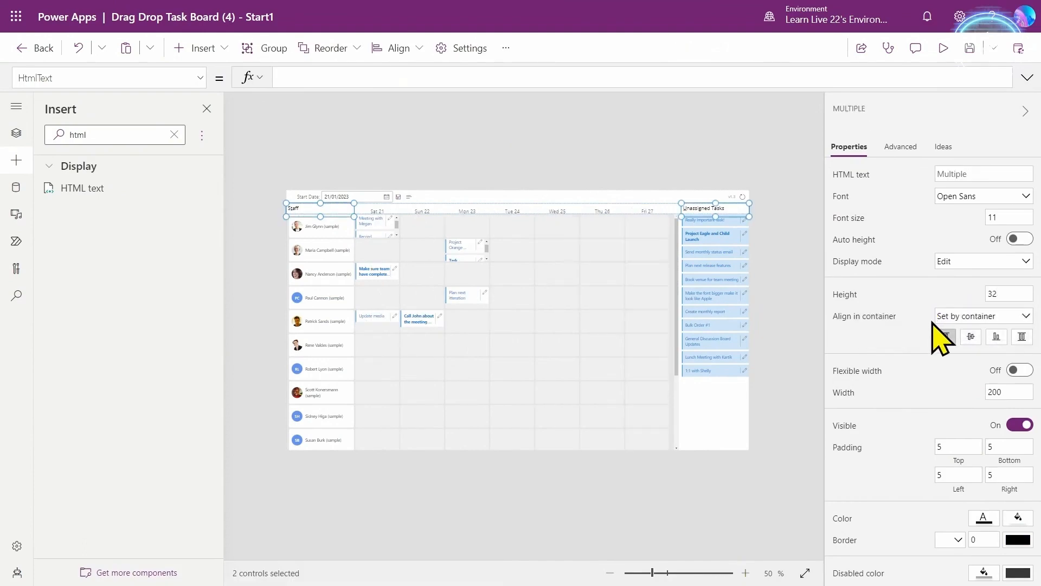
key(F5)
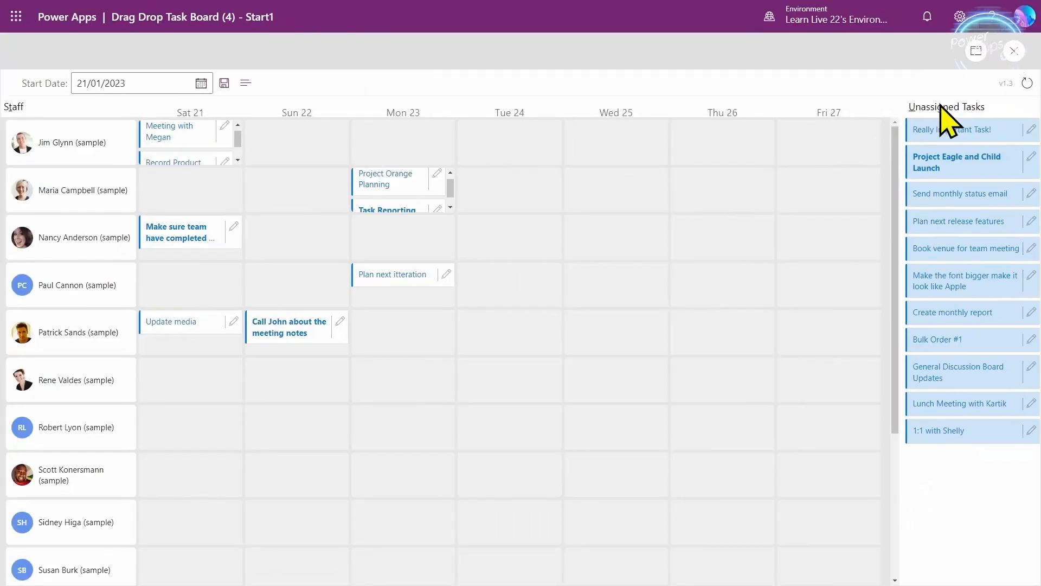
key(Escape)
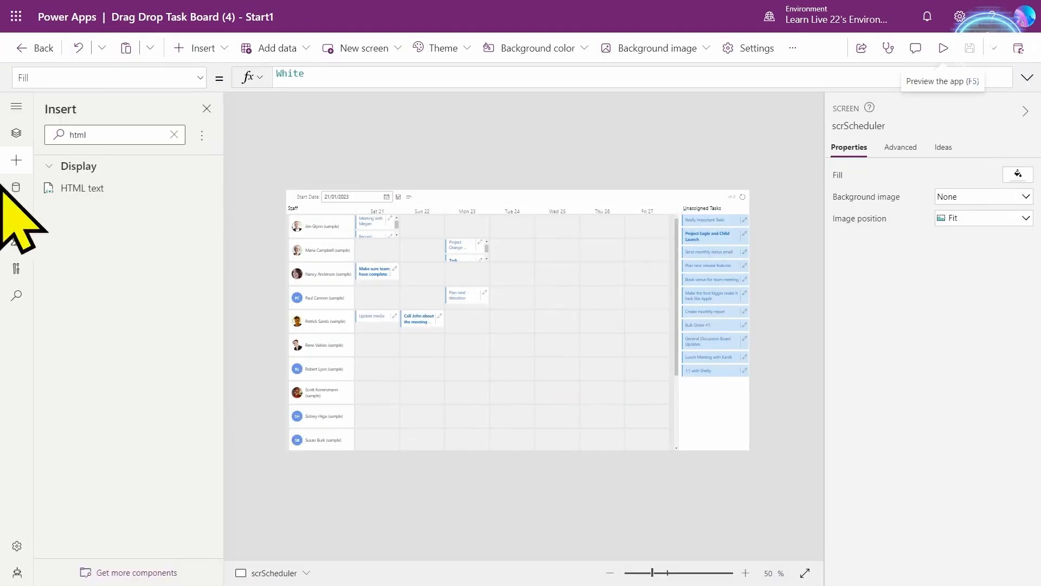
- Replace KeyboardShortcuts' OnChange with a Switch on Self.OnKey handling alt+u, alt+t and alt+s
click(16, 132)
scroll(132, 342, down, 5)
click(126, 373)
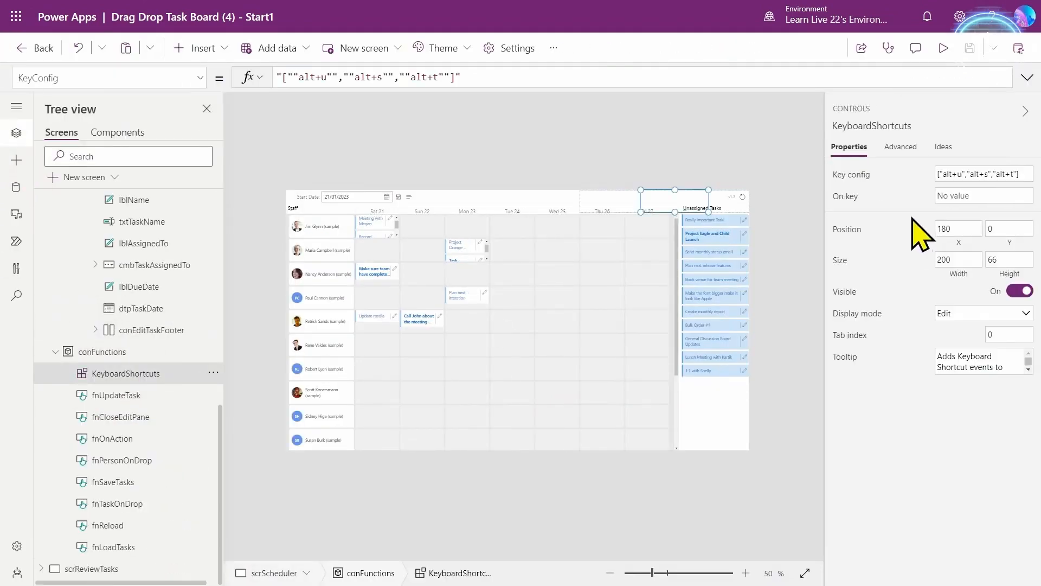
click(900, 148)
click(862, 253)
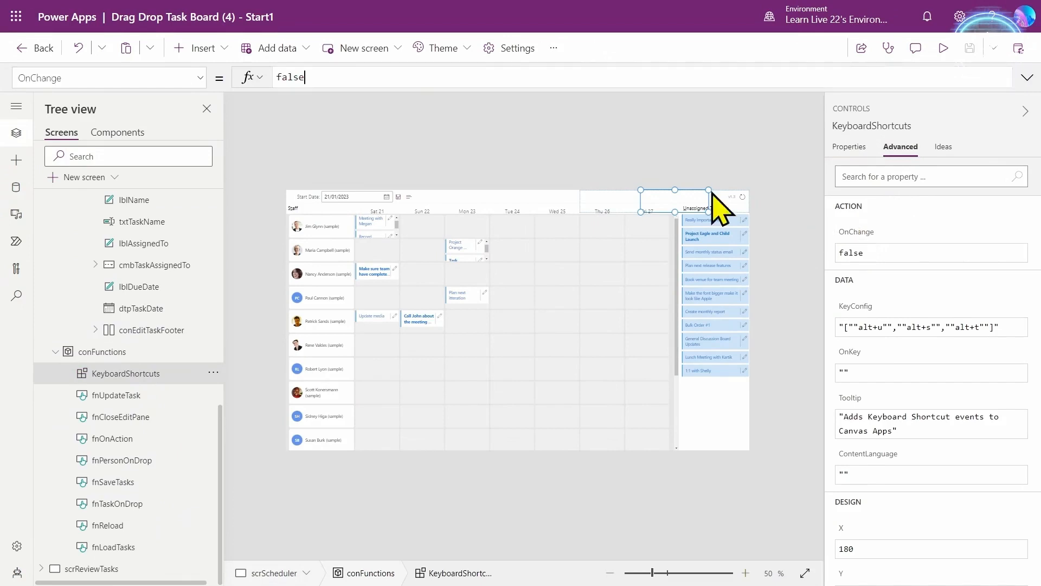
click(1027, 77)
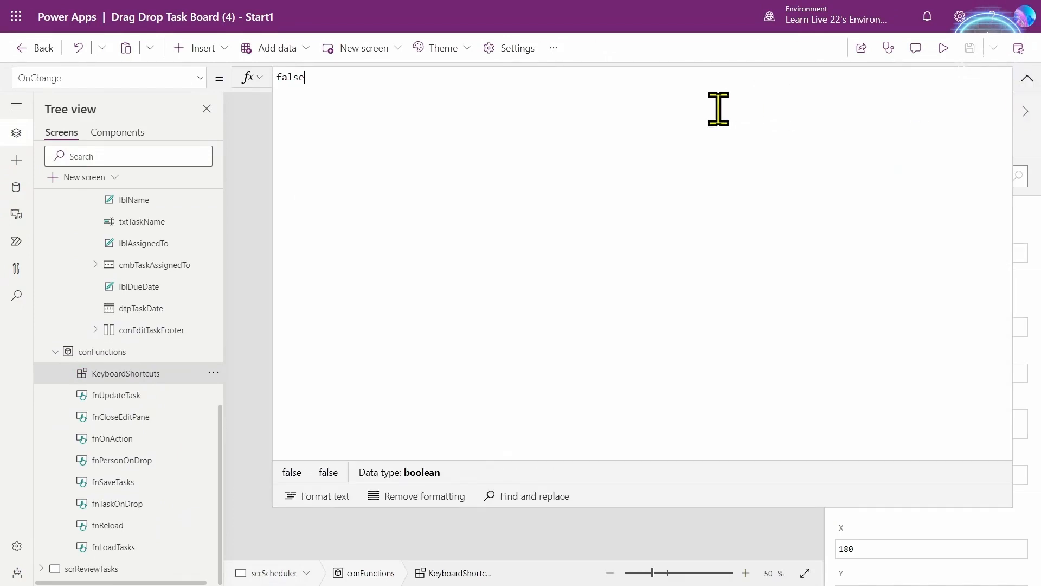
key(ctrl+a)
key(ctrl+v)
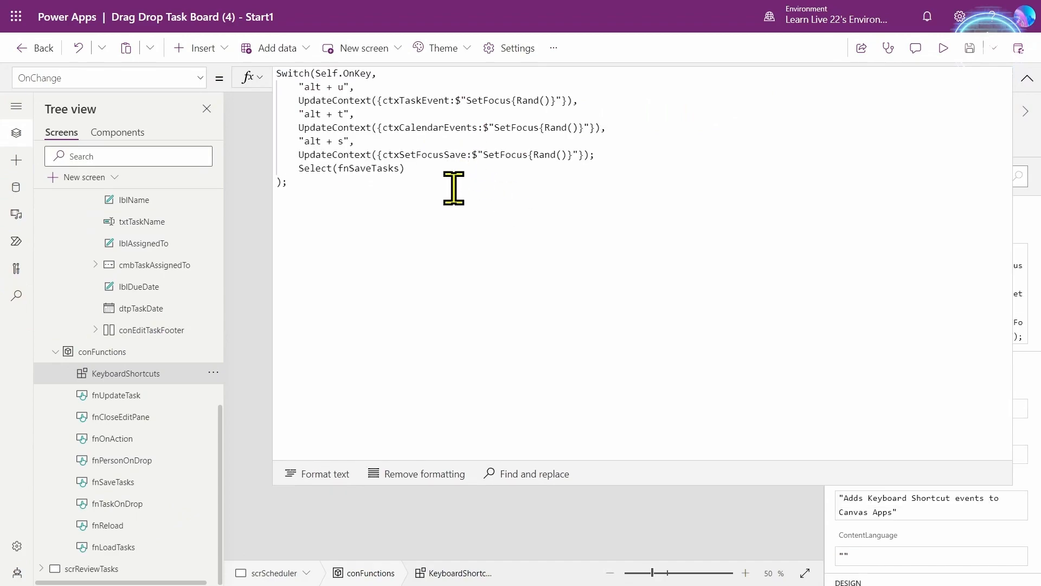
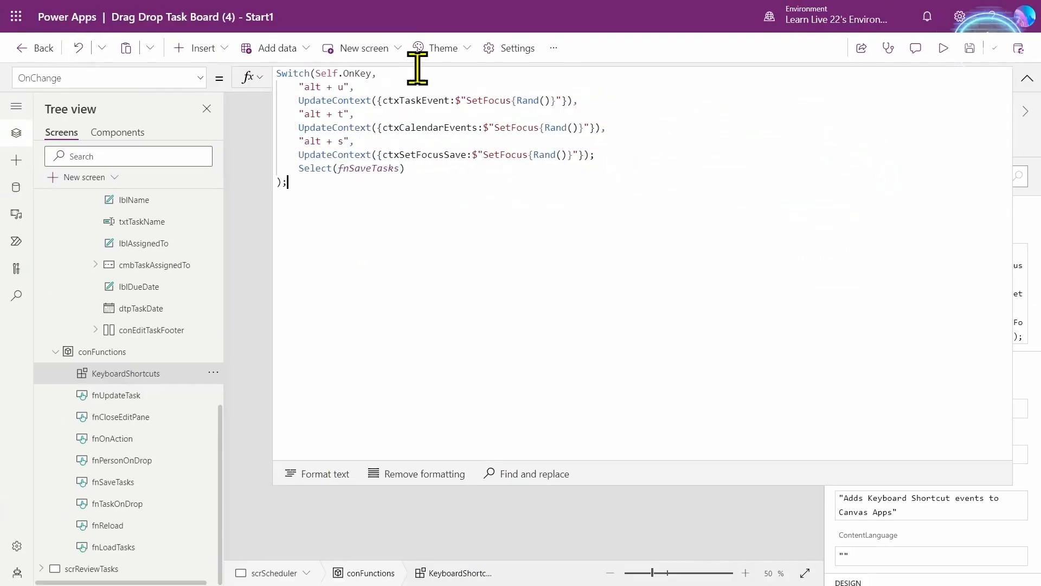
- Check ctxTaskEvent in the KeyboardShortcuts OnChange formula, then collapse the formula bar
double_click(463, 120)
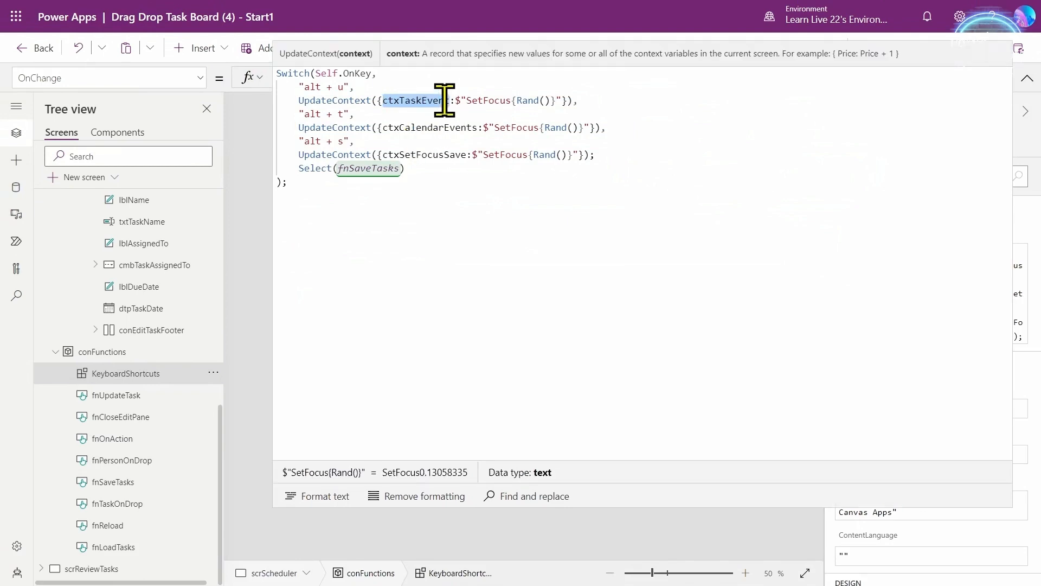
click(1027, 81)
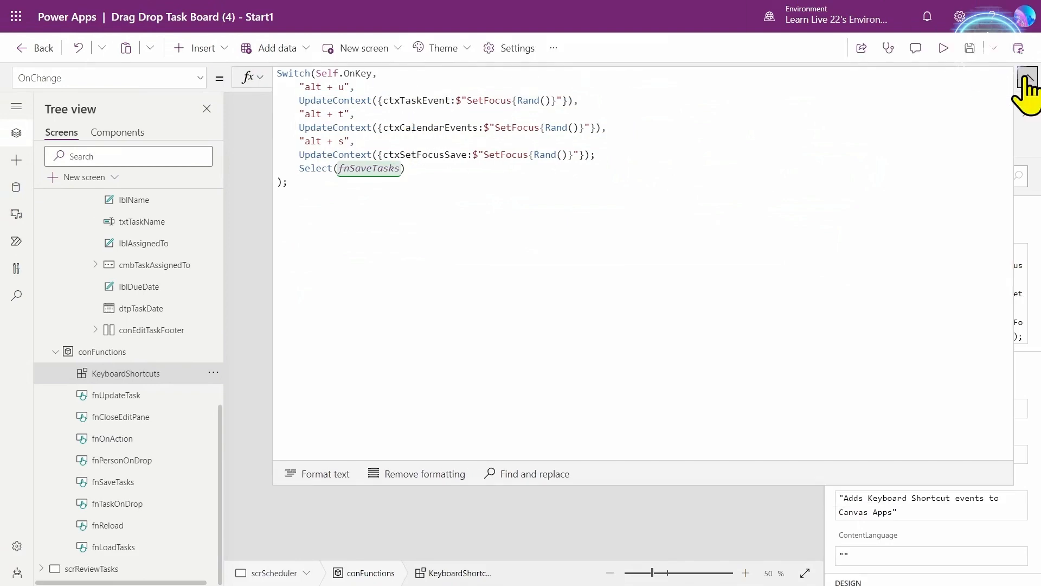
- Add ctxTaskEvent as the fallback in UnassignedTasks' InputEvent If() formula
click(727, 285)
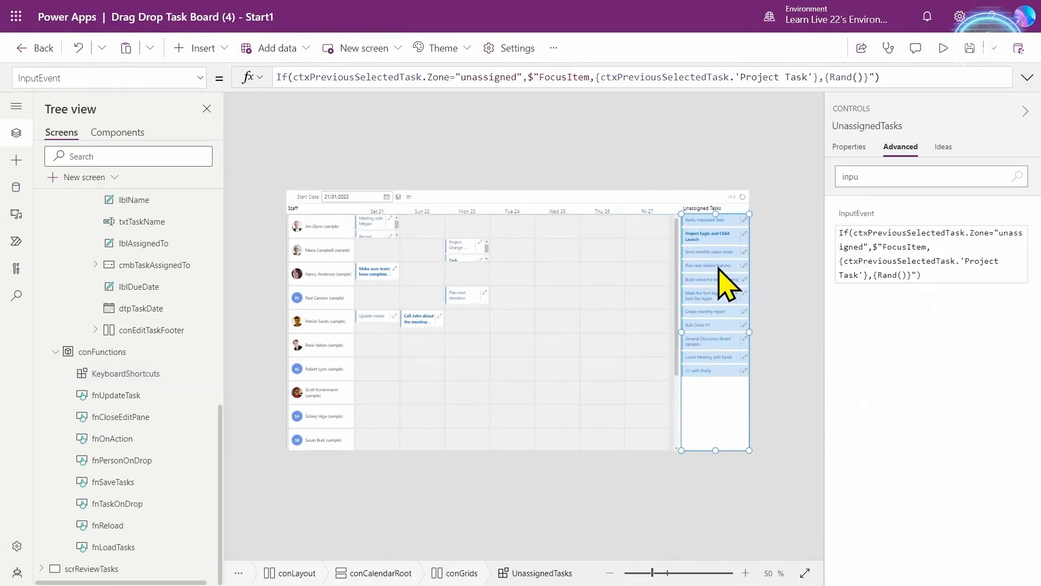
click(830, 77)
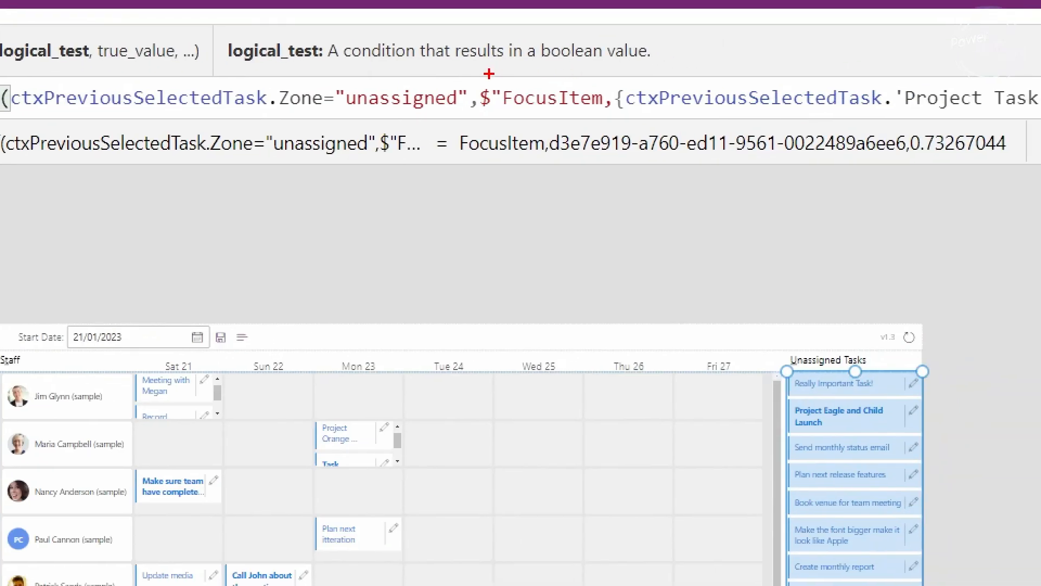
drag(495, 77, 624, 119)
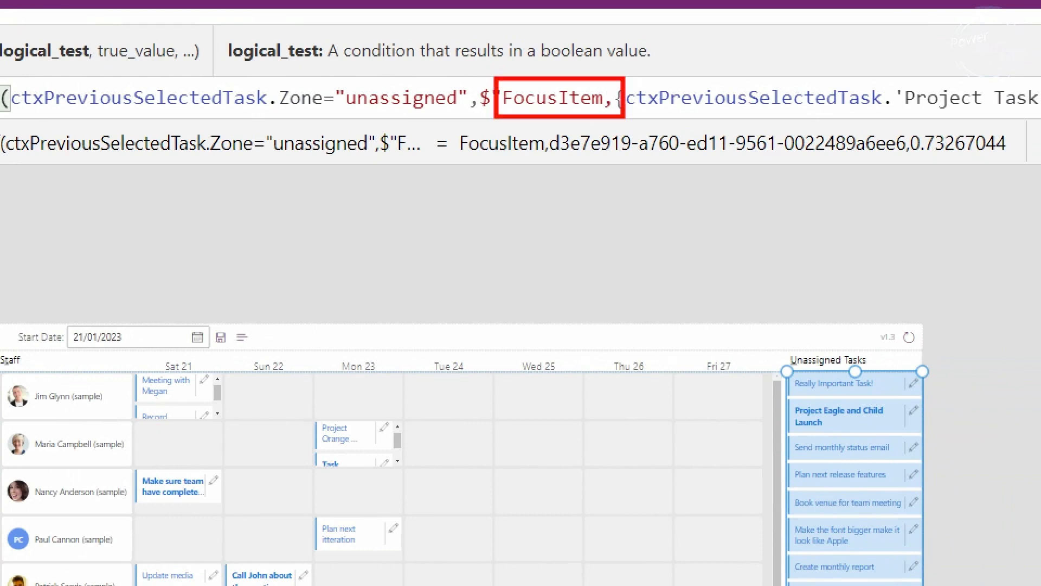
key(Escape)
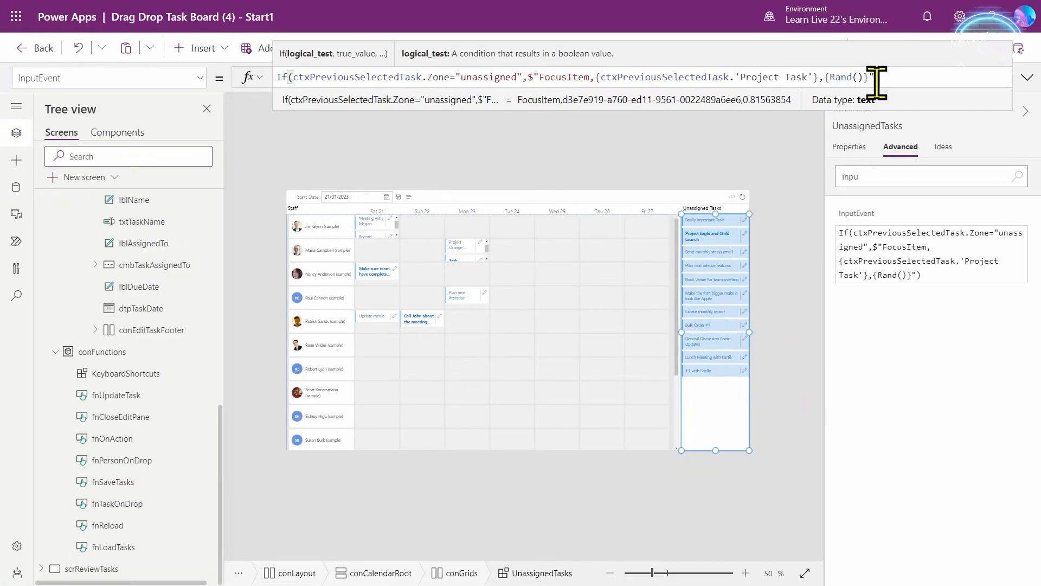
click(591, 82)
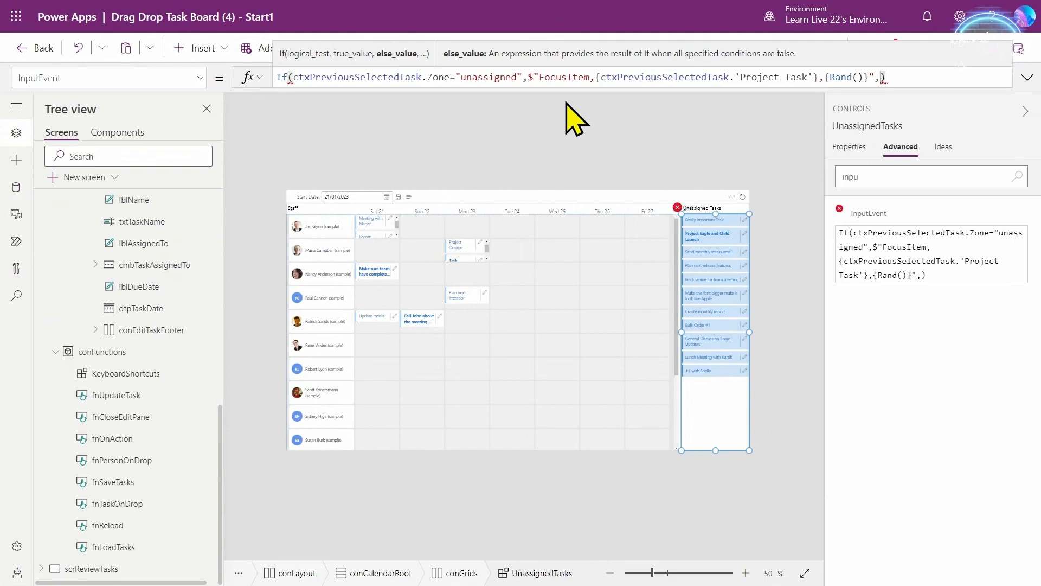
text(ctxTaskEvent)
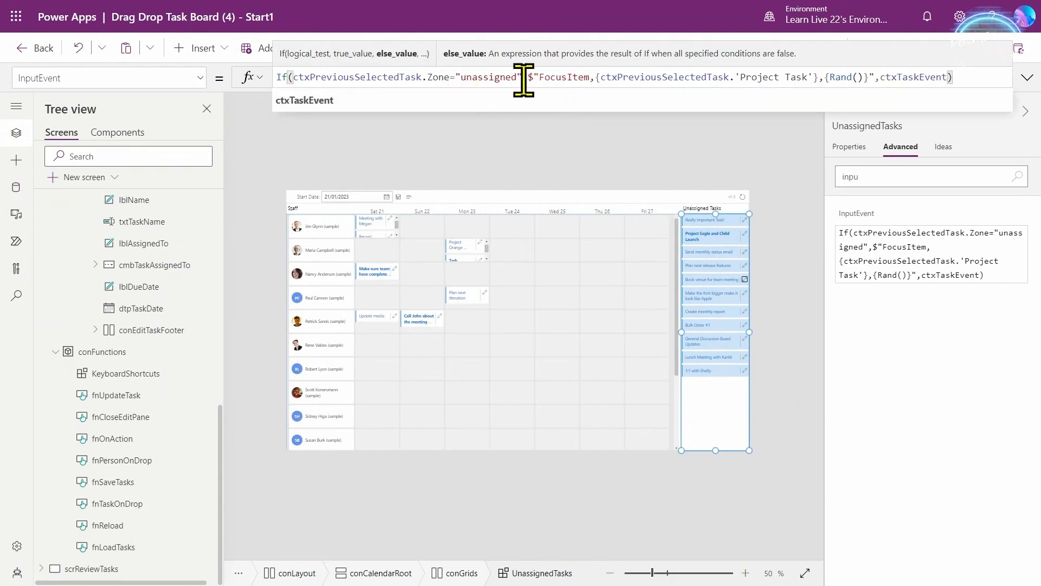
double_click(915, 78)
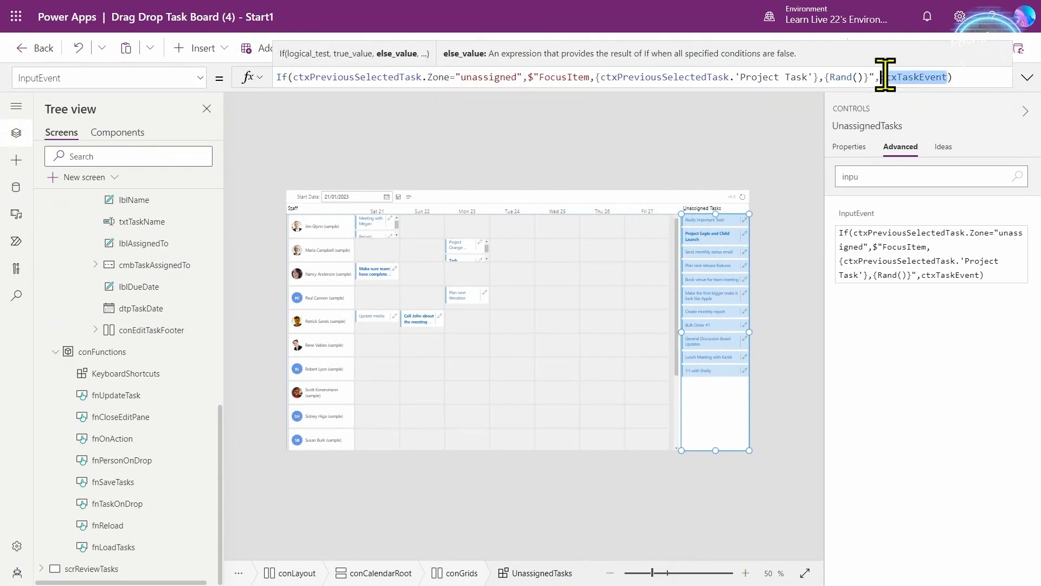
click(969, 79)
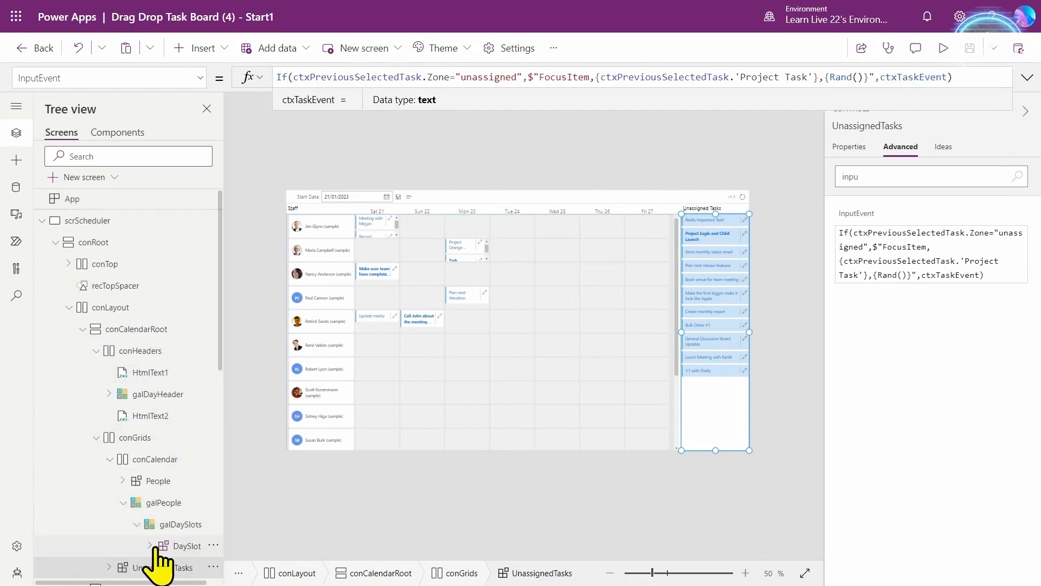
- Append ,ctxCalendarEvents as the fallback in DaySlot's InputEvent formula
click(162, 545)
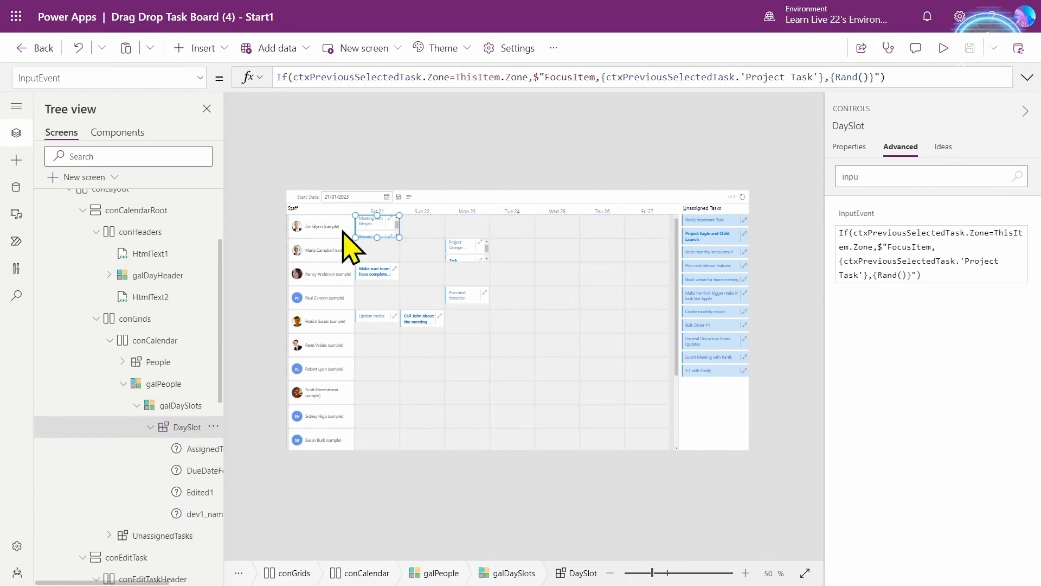
click(883, 77)
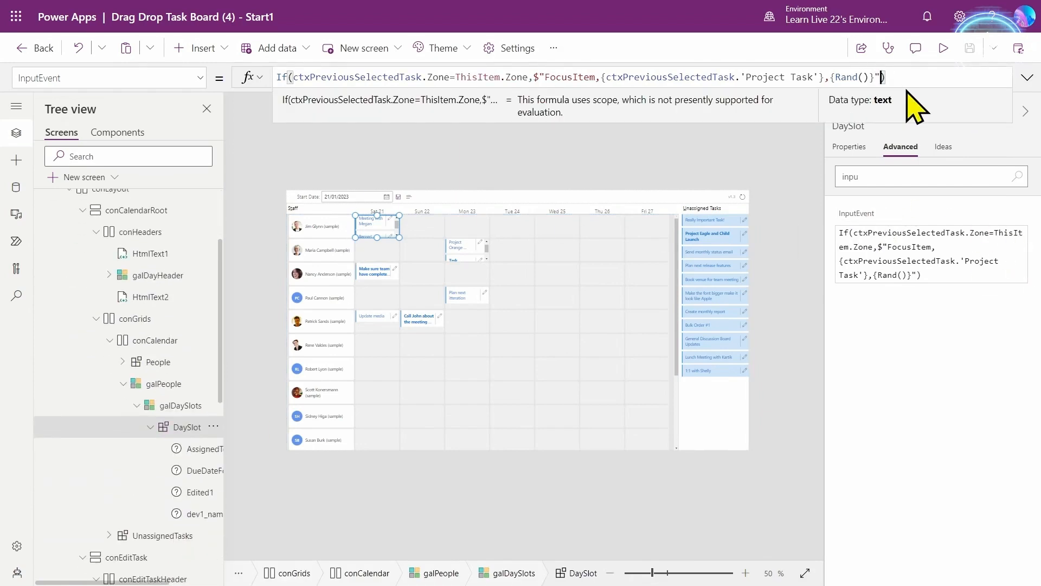
text(,ctxCalendarEvents)
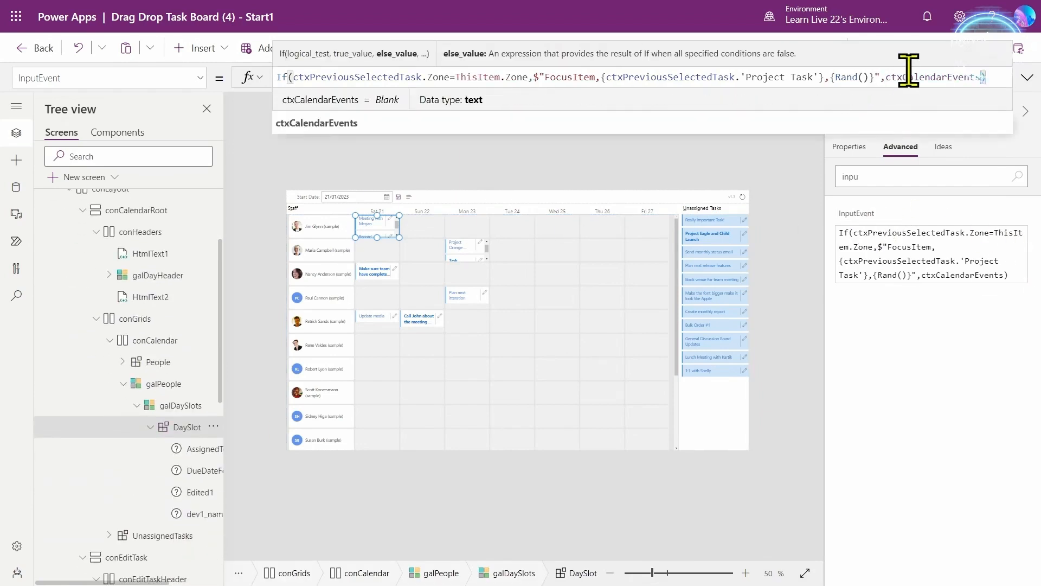
double_click(924, 77)
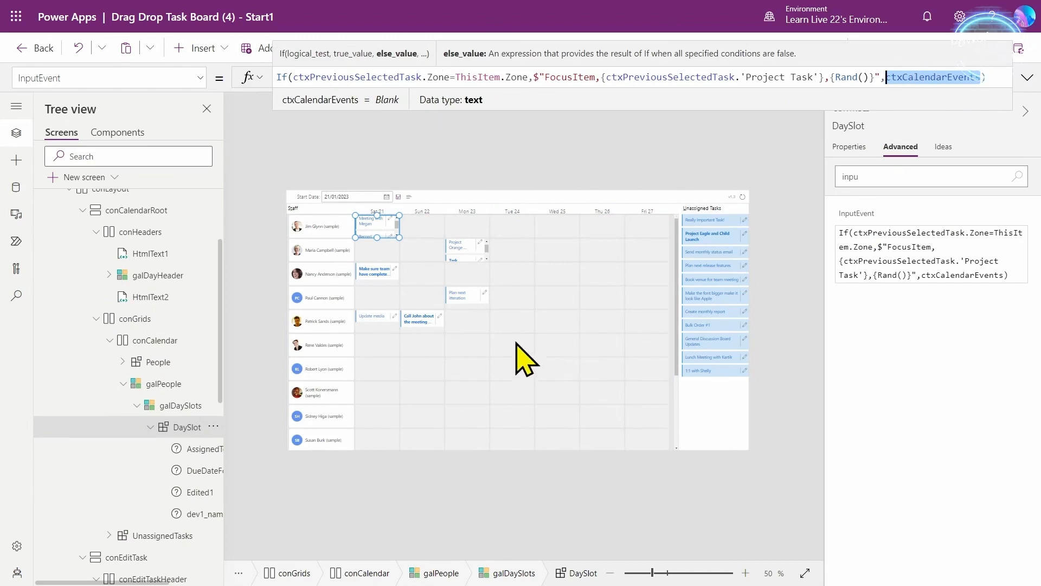
- Reselect the Unassigned Tasks gallery and show its Properties list
click(730, 314)
click(849, 147)
scroll(922, 412, down, 10)
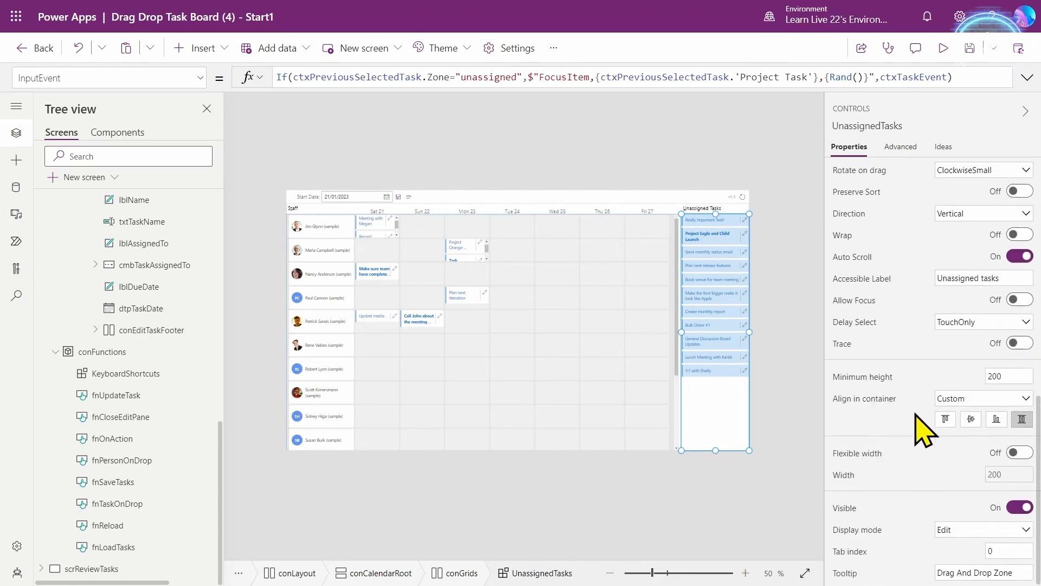
- Turn on Allow Focus for UnassignedTasks and preview the board, shift+Tabbing through edit buttons
click(1019, 300)
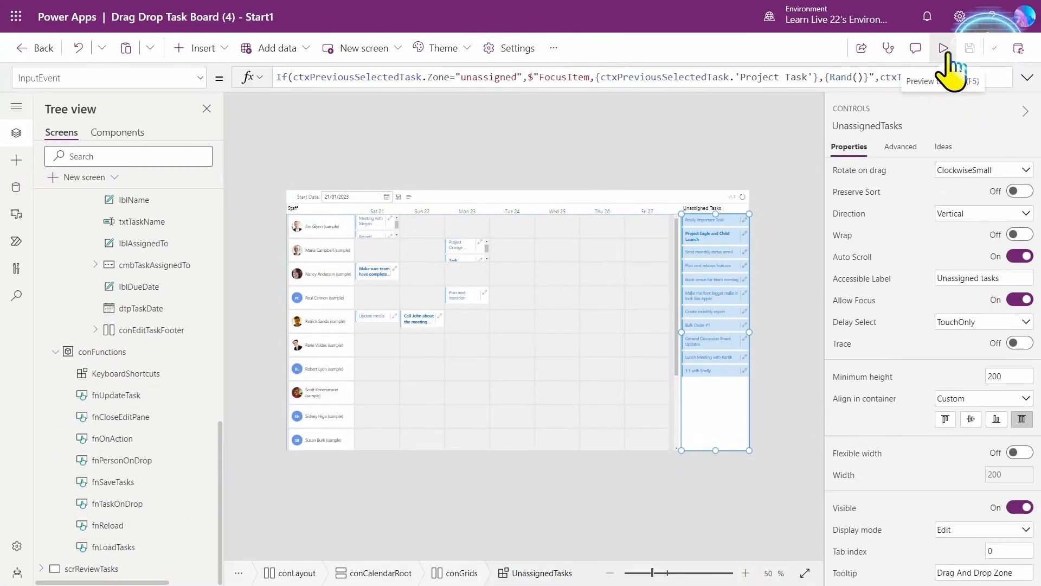
click(943, 48)
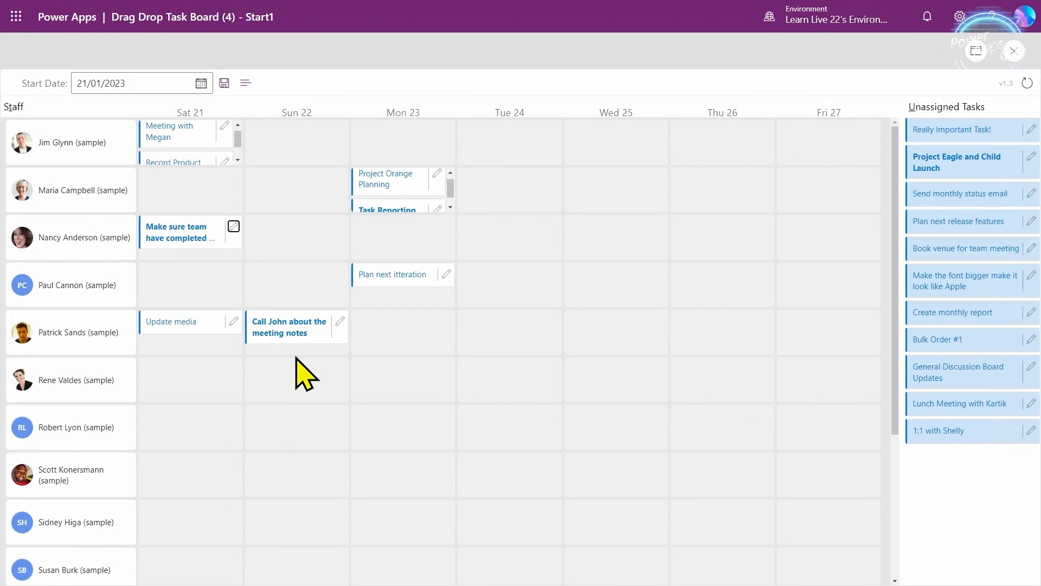
key(shift+Tab)
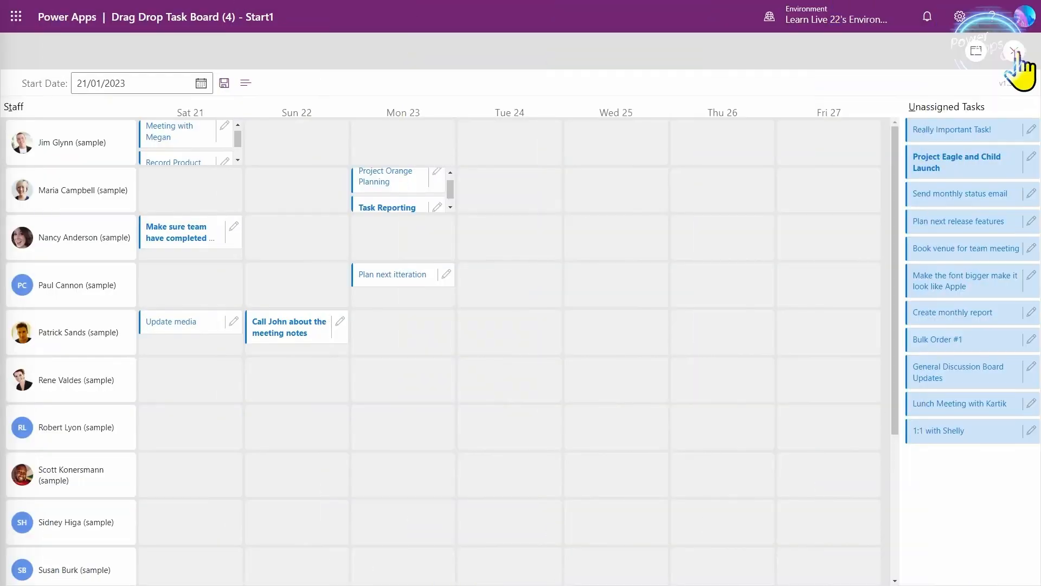
click(1015, 53)
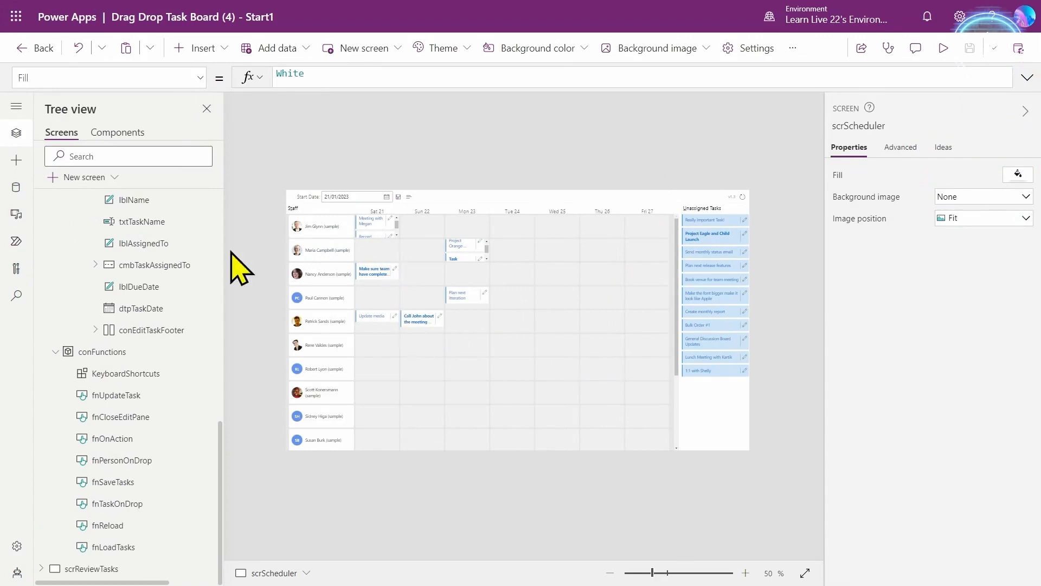
- Select DaySlot in the Sat 21 column and expand its ItemTemplate code
click(374, 222)
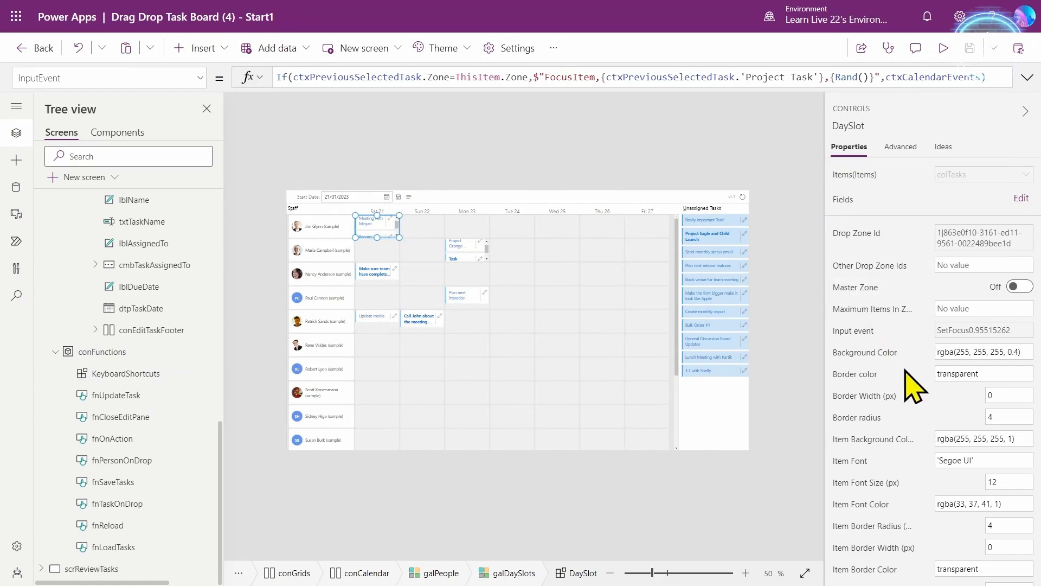
scroll(902, 406, down, 6)
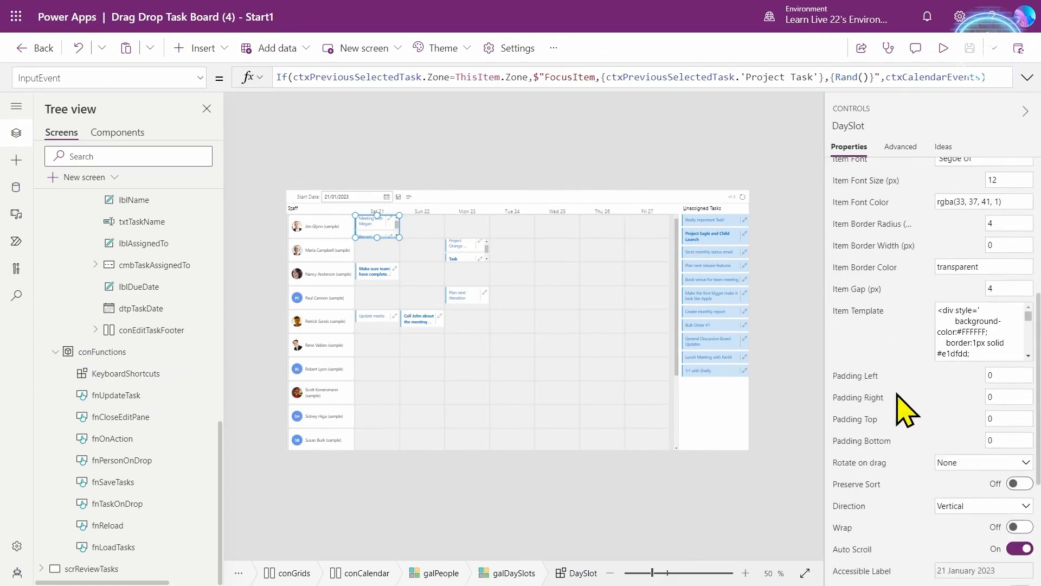
click(873, 317)
click(1026, 78)
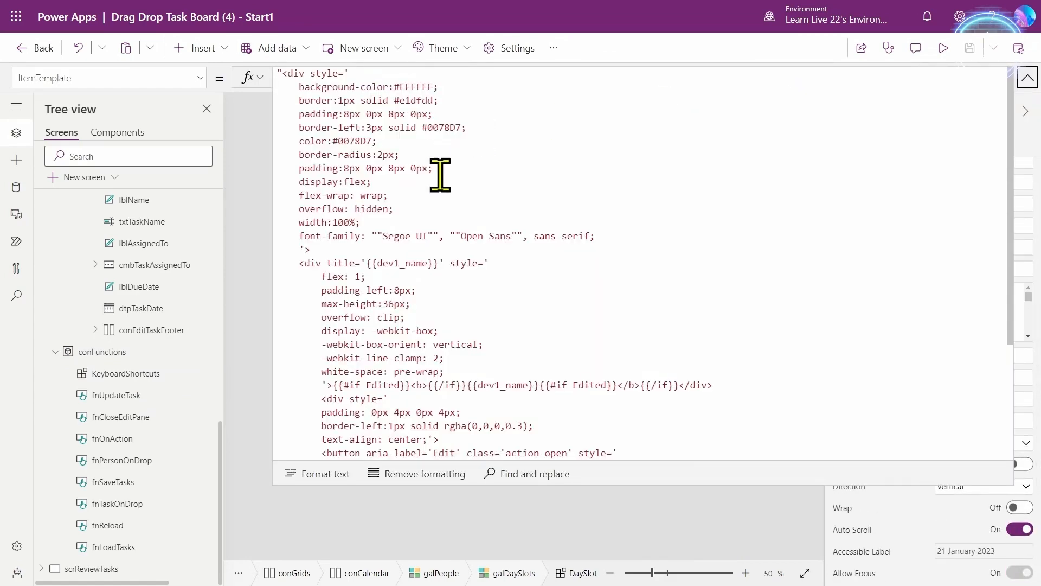
scroll(511, 293, down, 1)
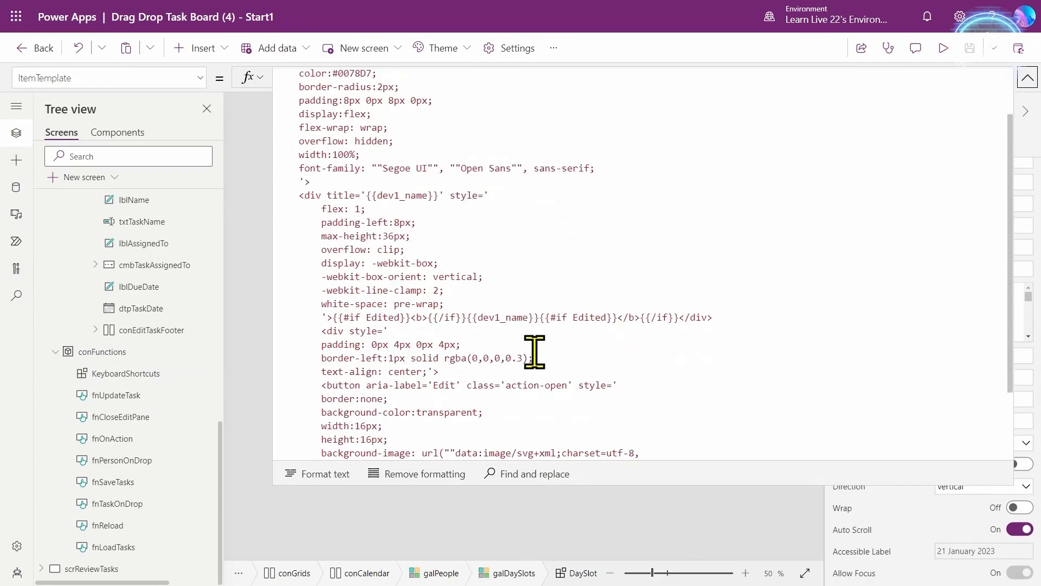
scroll(534, 339, down, 1)
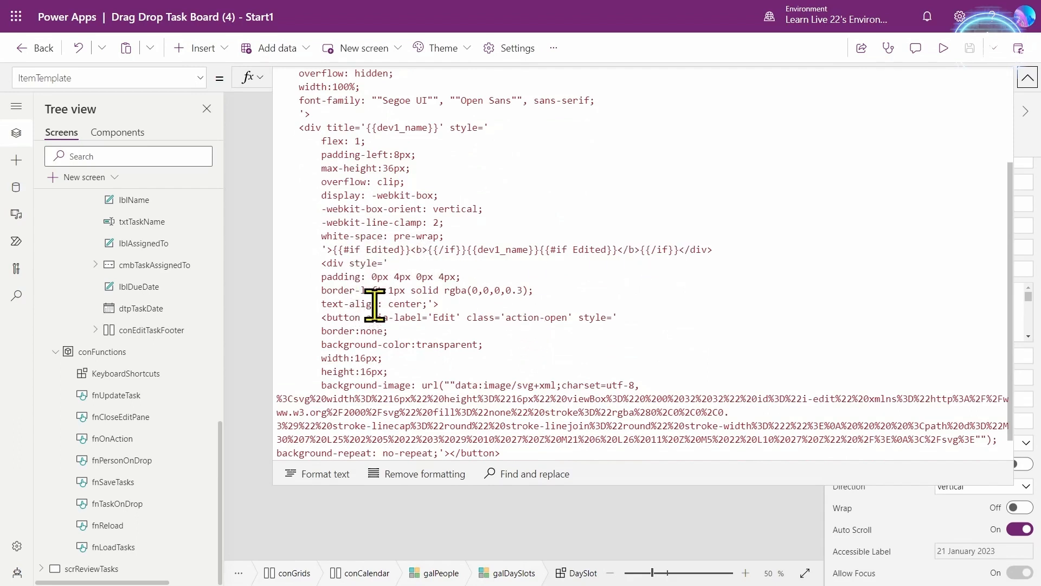
- Paste an aria-label line with task name, assignee and due date after font-family
click(434, 279)
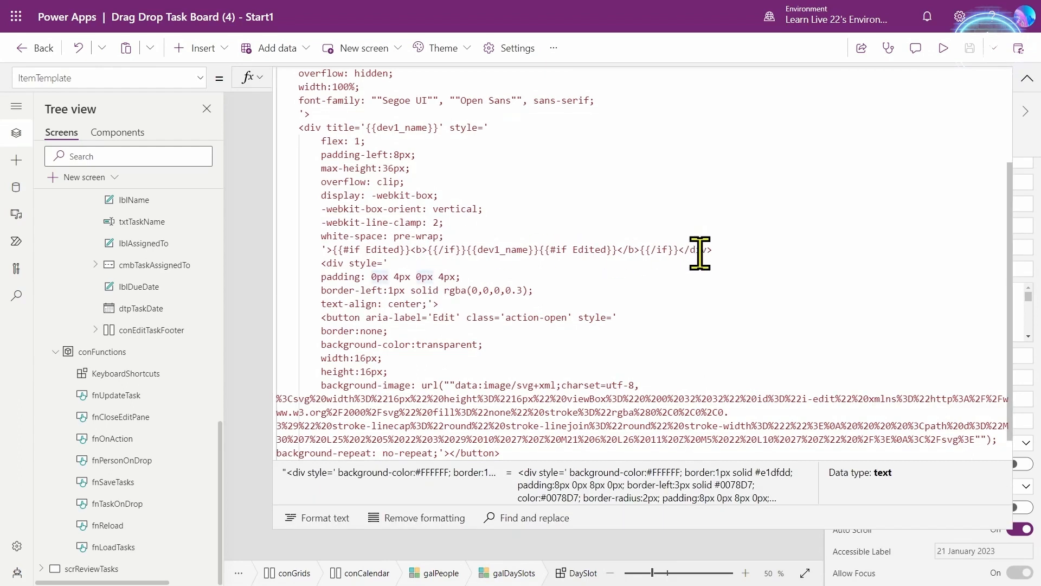
scroll(394, 131, up, 3)
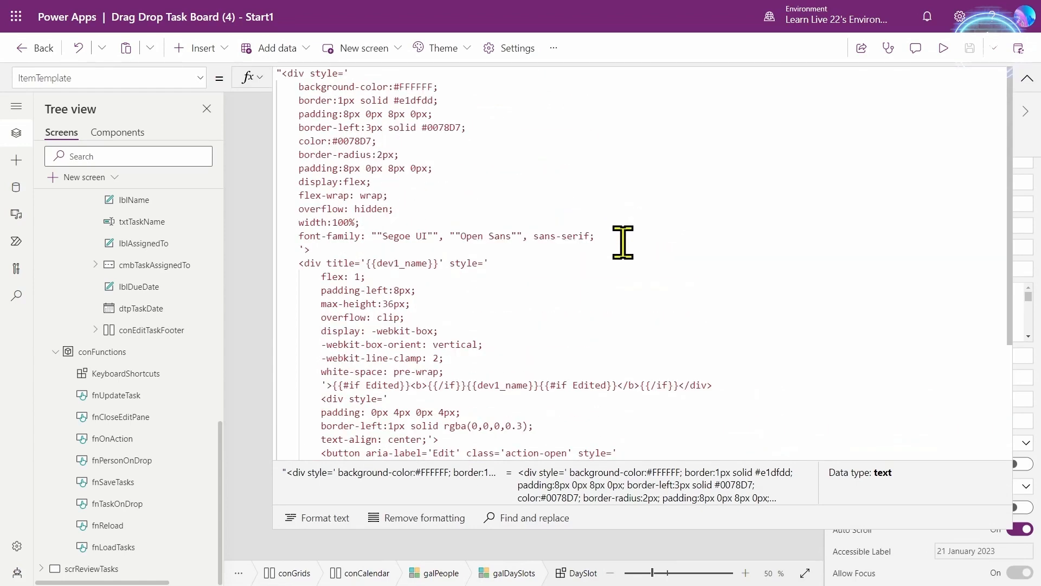
click(623, 242)
key(Return)
text(aria-label='Task {{dev1_name}}. Assigned to {{AssignedTo}} Due on {{DueDateFormatted}}')
click(675, 297)
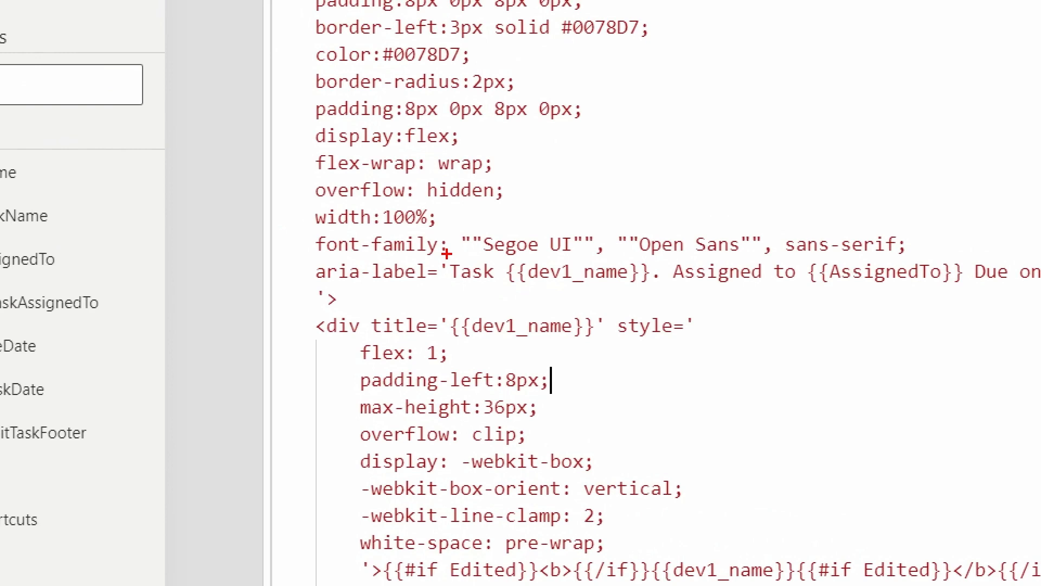
drag(304, 263, 442, 286)
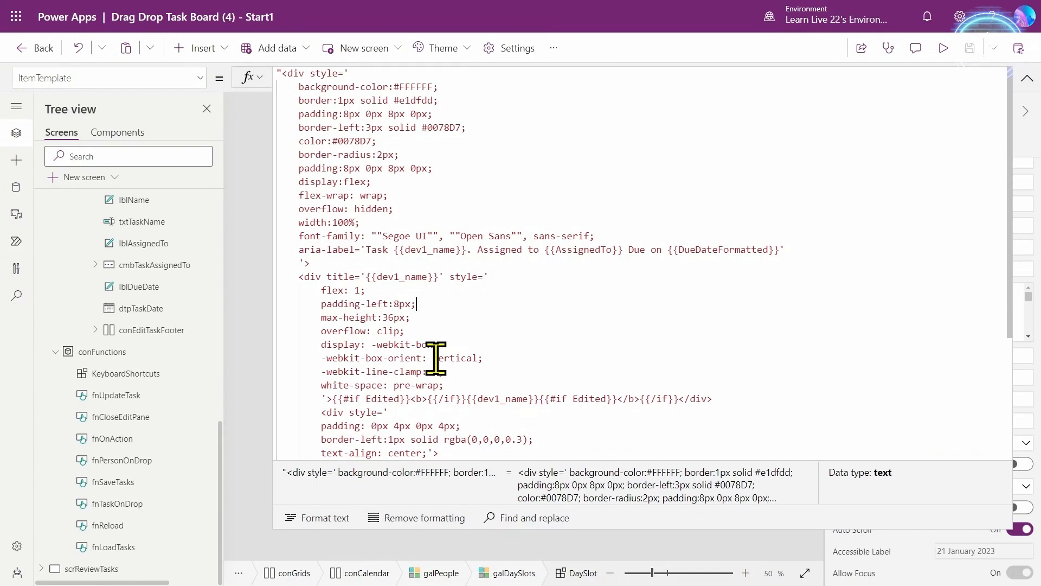
- Preview the board with the new task card labels, then return to the editor
click(1027, 79)
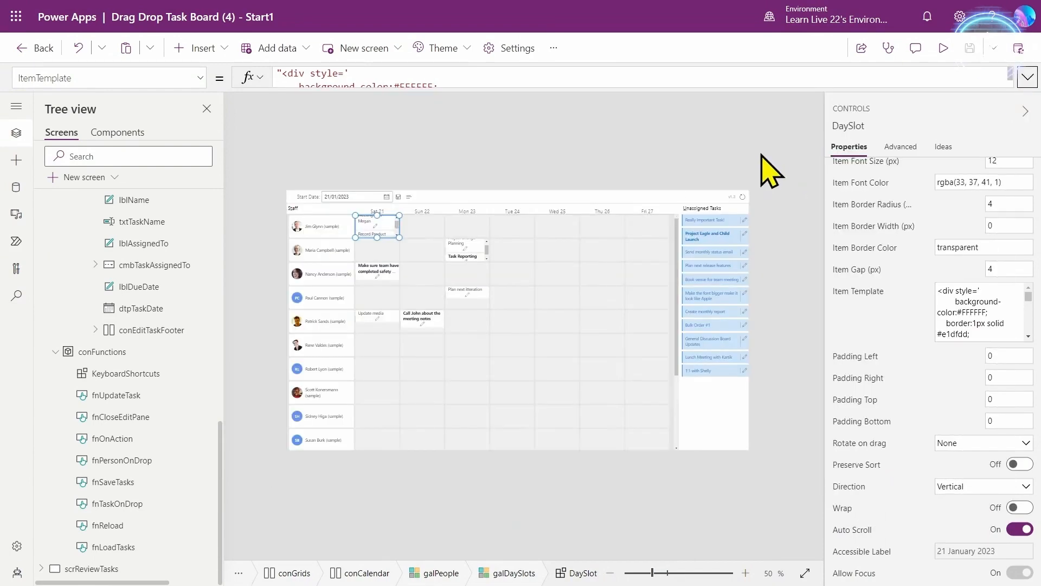
click(943, 47)
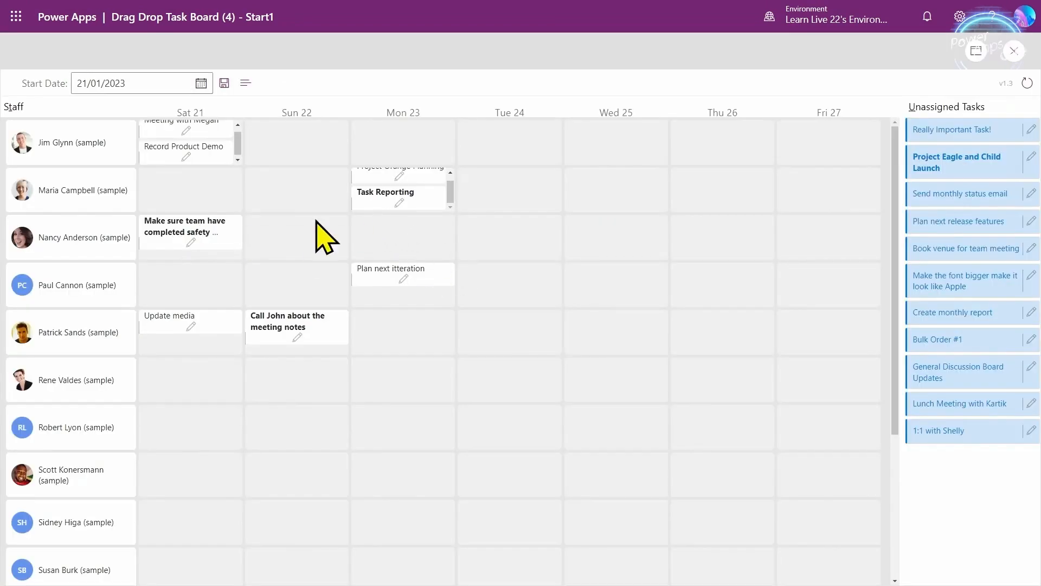
click(1013, 51)
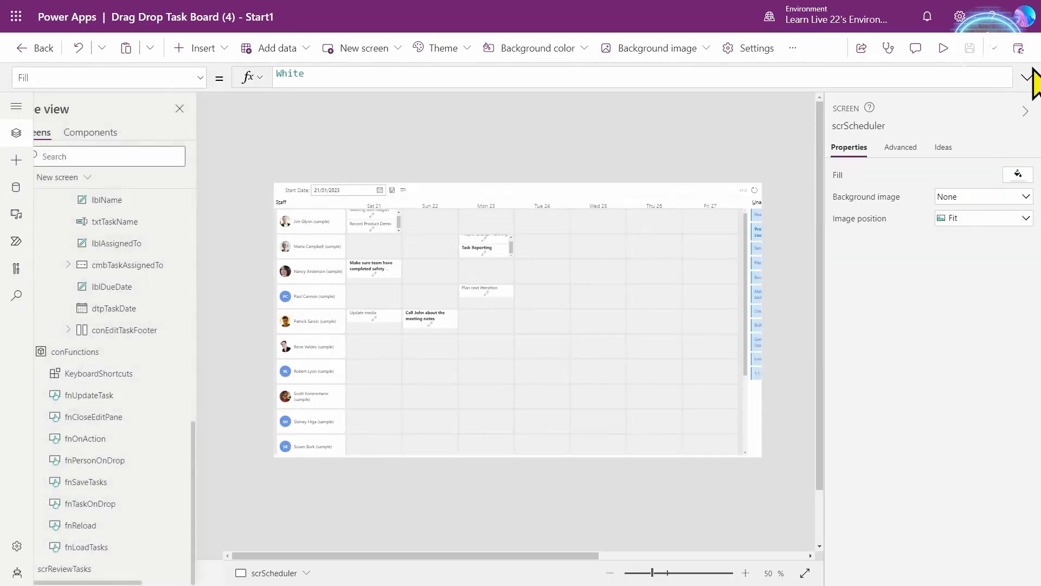
- Move DaySlot's style closing quote before the aria-label attribute and preview again
click(381, 223)
click(382, 223)
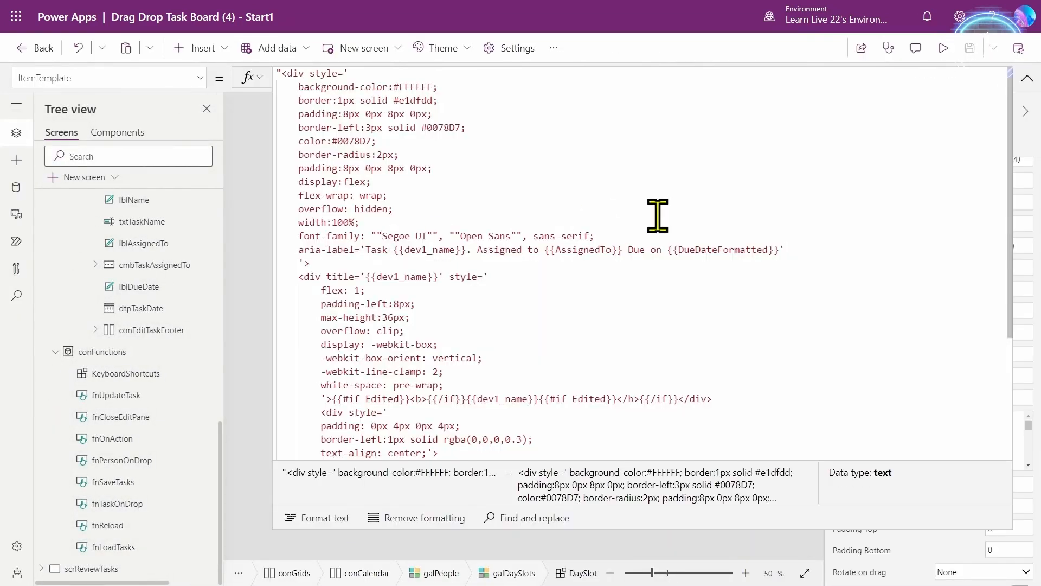
click(639, 233)
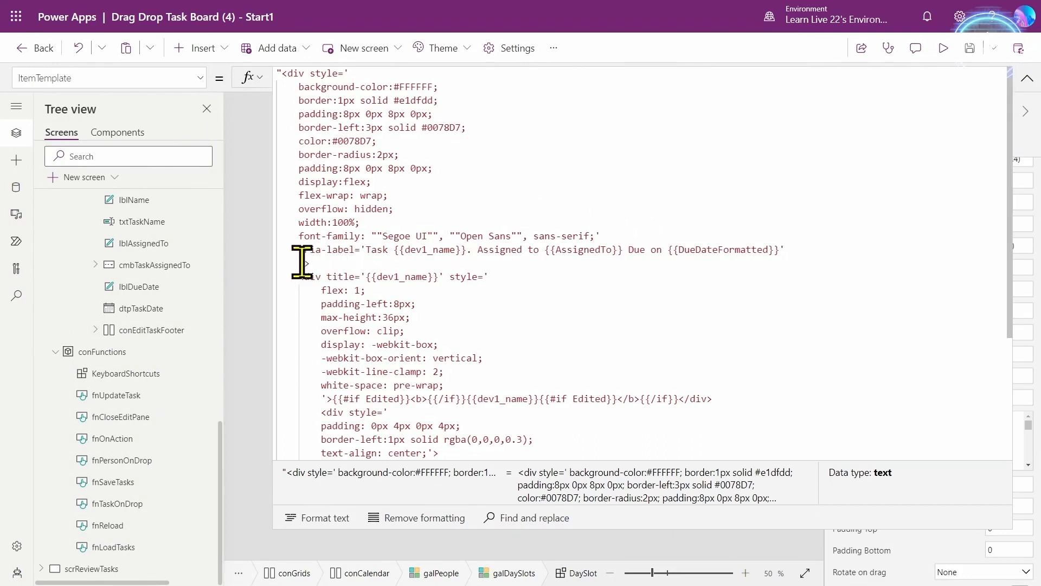
click(1027, 78)
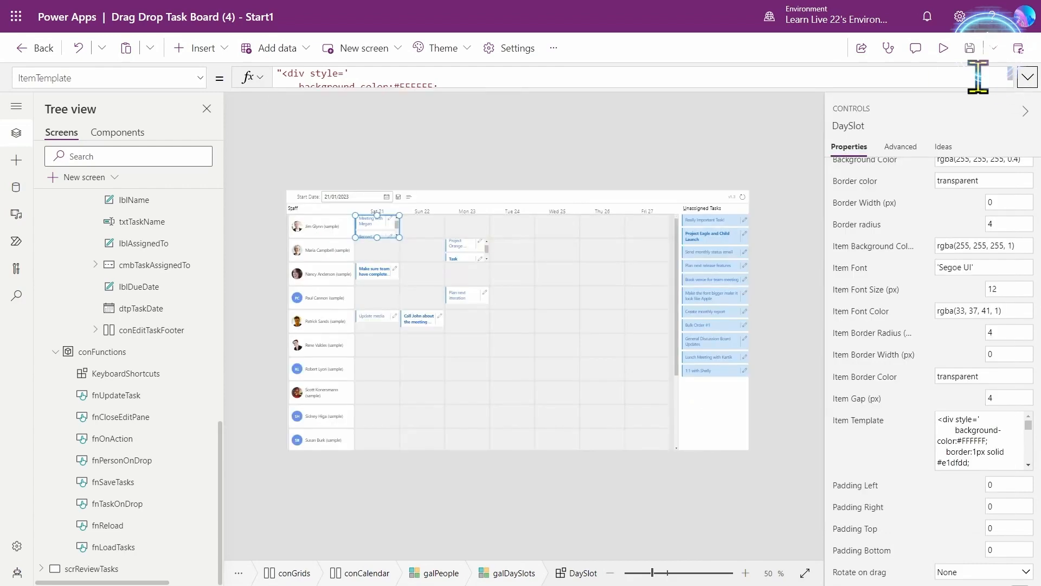
click(946, 50)
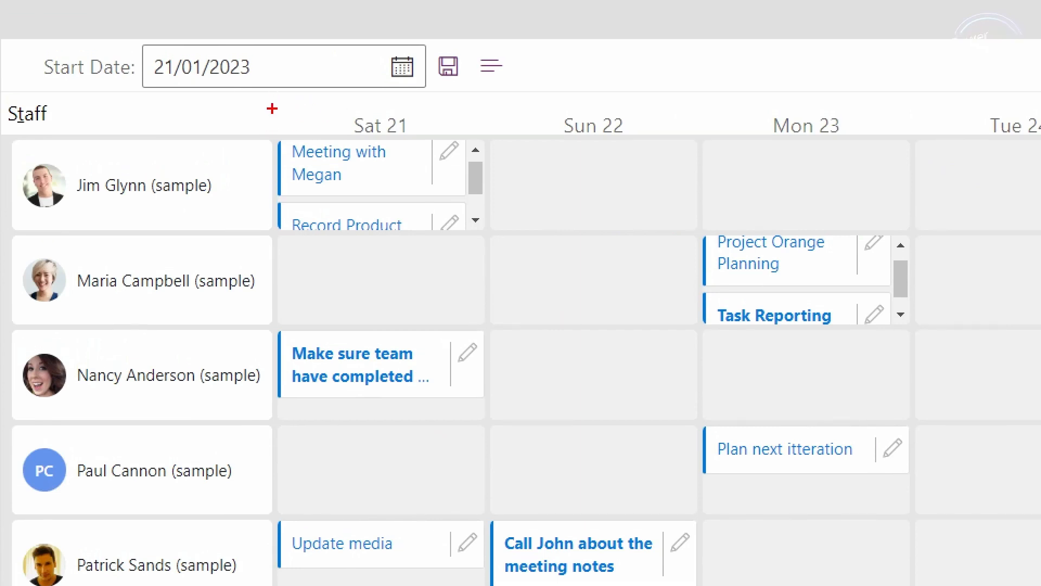
- Inspect the running board, then reopen DaySlot's ItemTemplate and select its aria-label line
drag(271, 108, 493, 510)
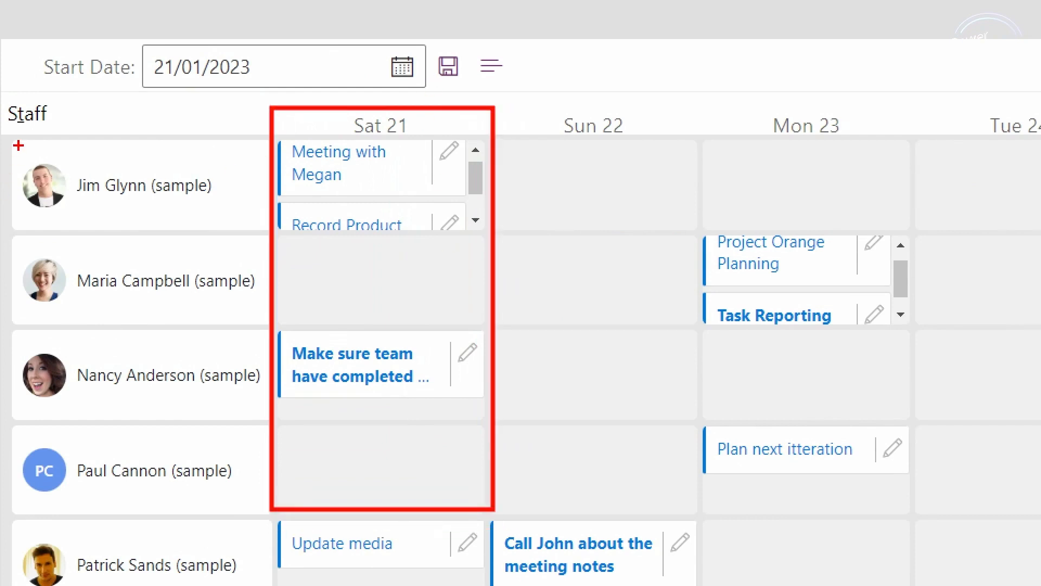
mouse_move(8, 133)
mouse_down()
mouse_move(785, 225)
mouse_move(784, 236)
mouse_up()
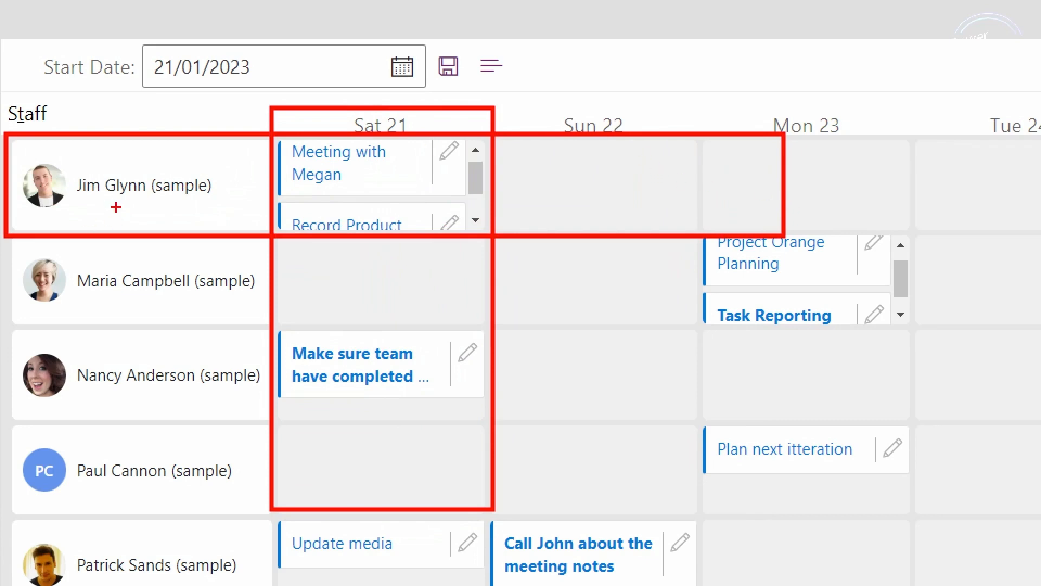
key(Escape)
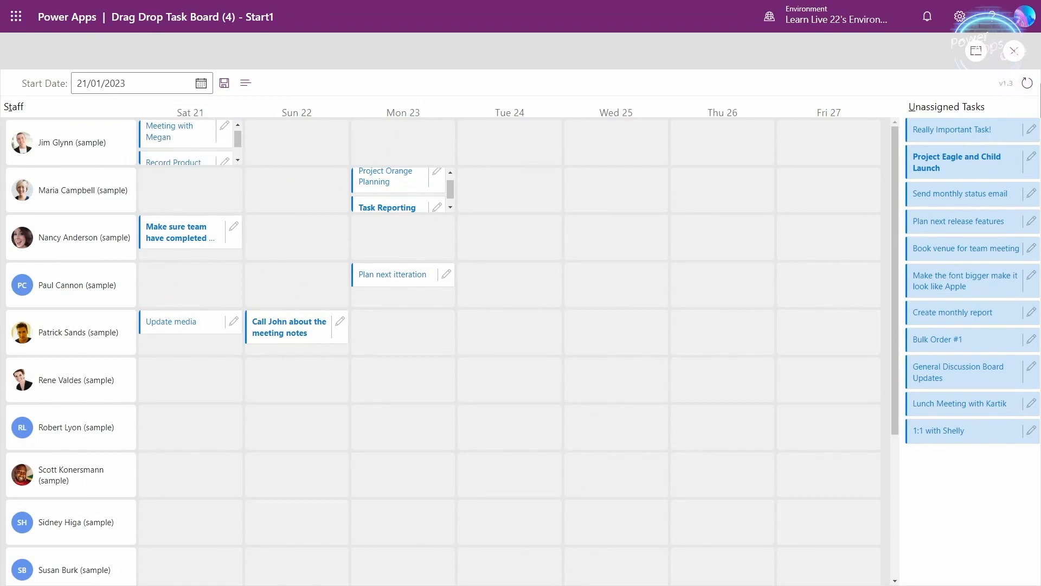
click(1015, 51)
click(1027, 77)
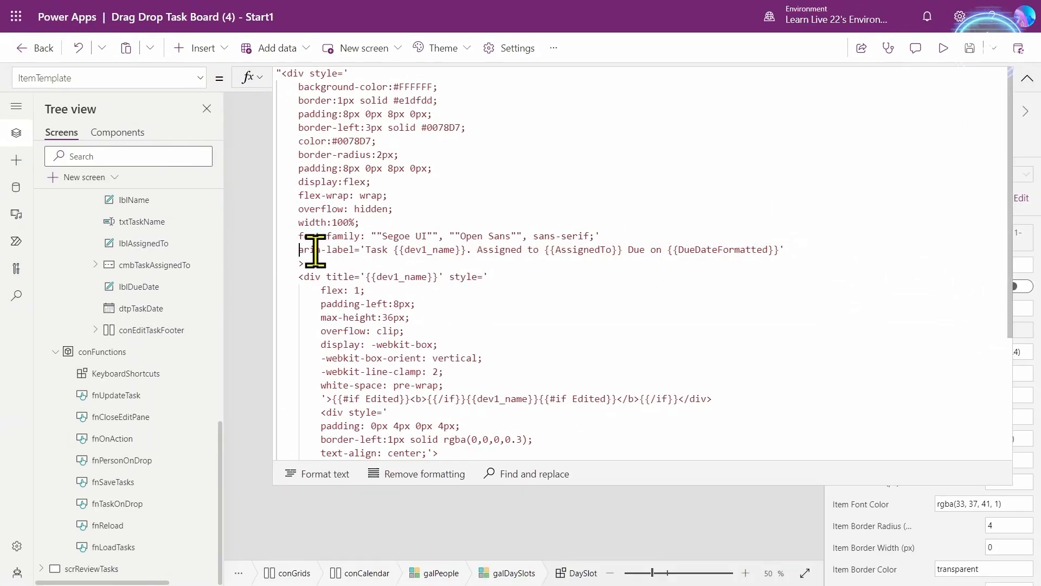
drag(298, 250, 825, 251)
- Add aria-labels to the UnassignedTasks card div and edit button in its ItemTemplate
click(1026, 78)
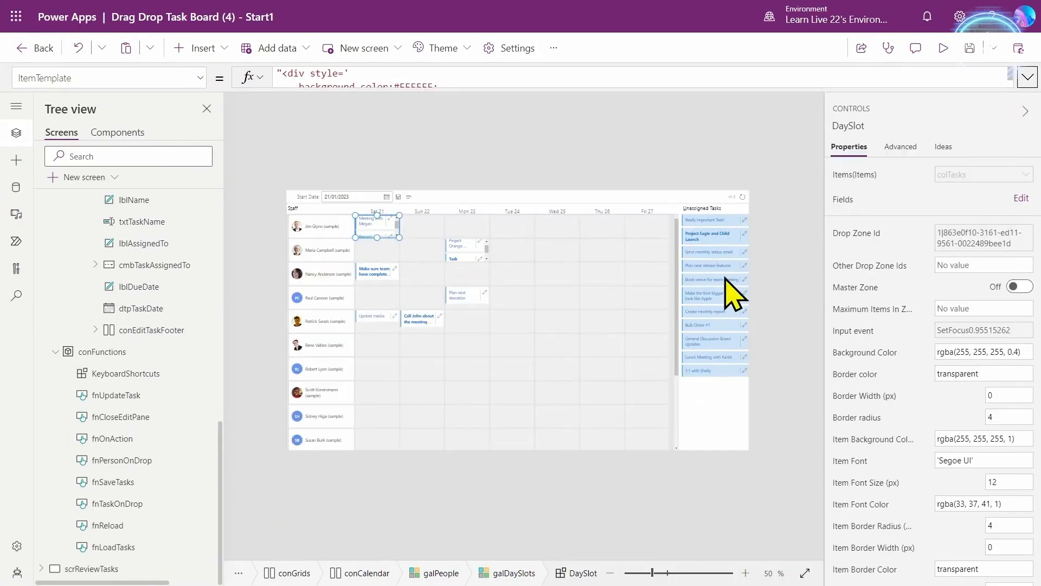
click(721, 276)
scroll(890, 434, down, 5)
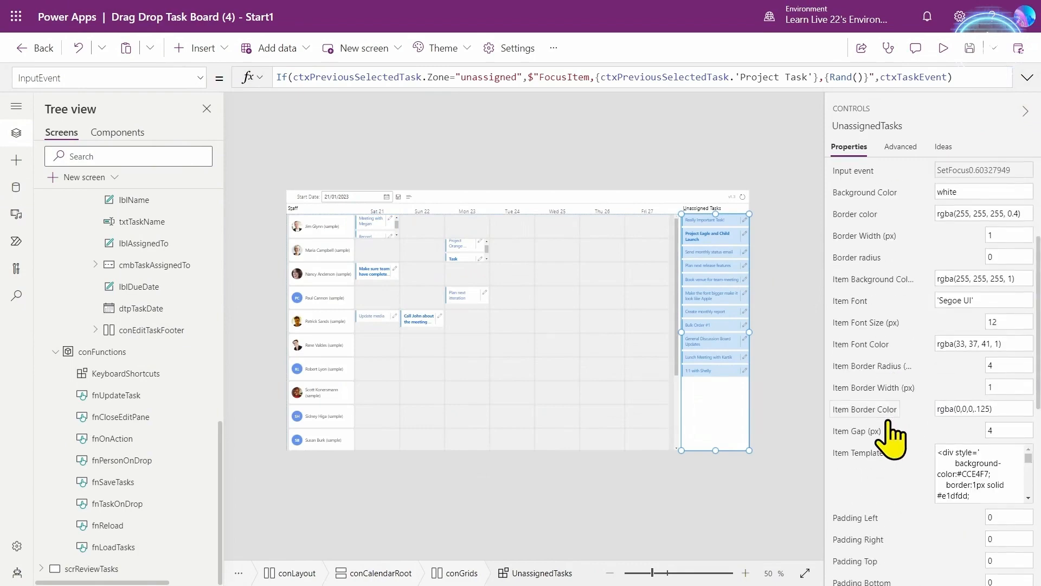
click(865, 391)
click(1026, 78)
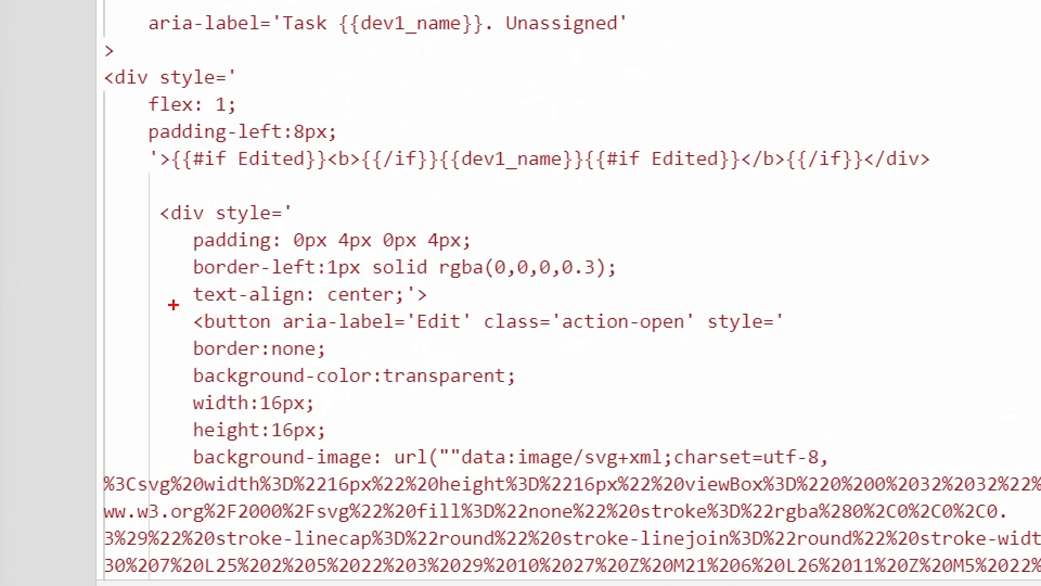
mouse_move(174, 305)
mouse_down()
mouse_move(410, 313)
mouse_move(495, 340)
mouse_up()
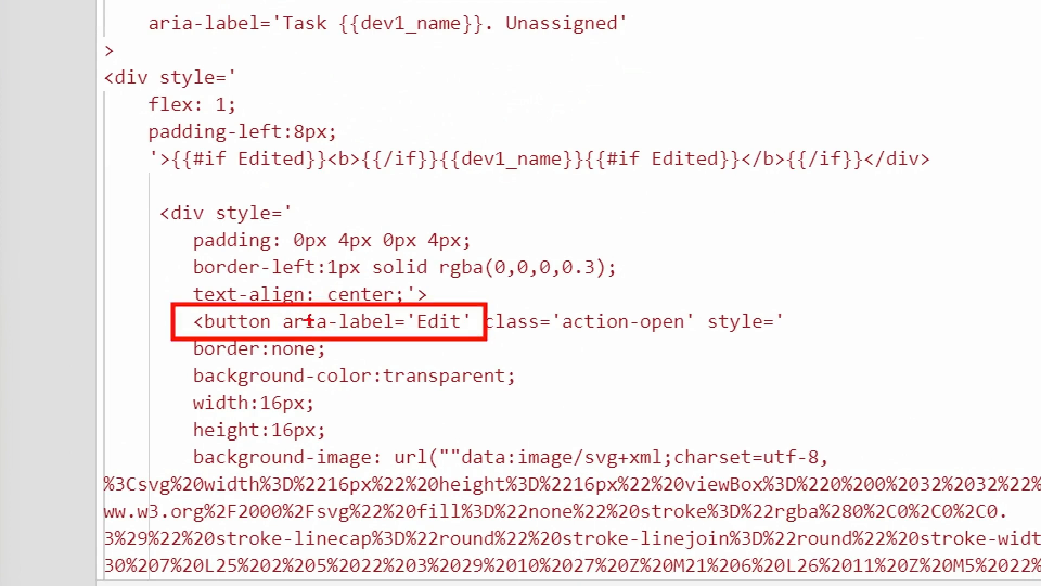
key(Escape)
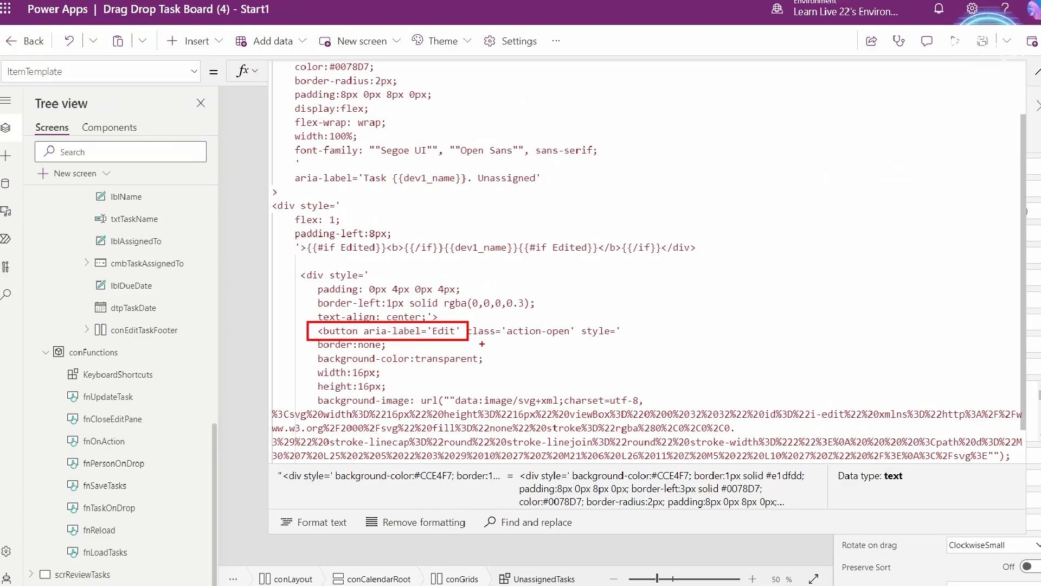
scroll(618, 340, down, 1)
click(1027, 78)
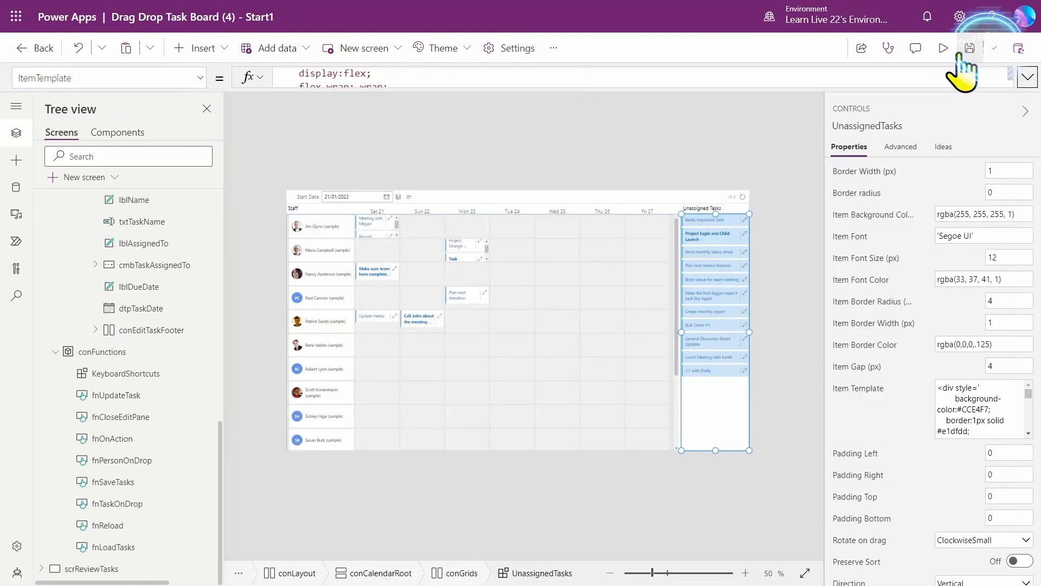
click(496, 299)
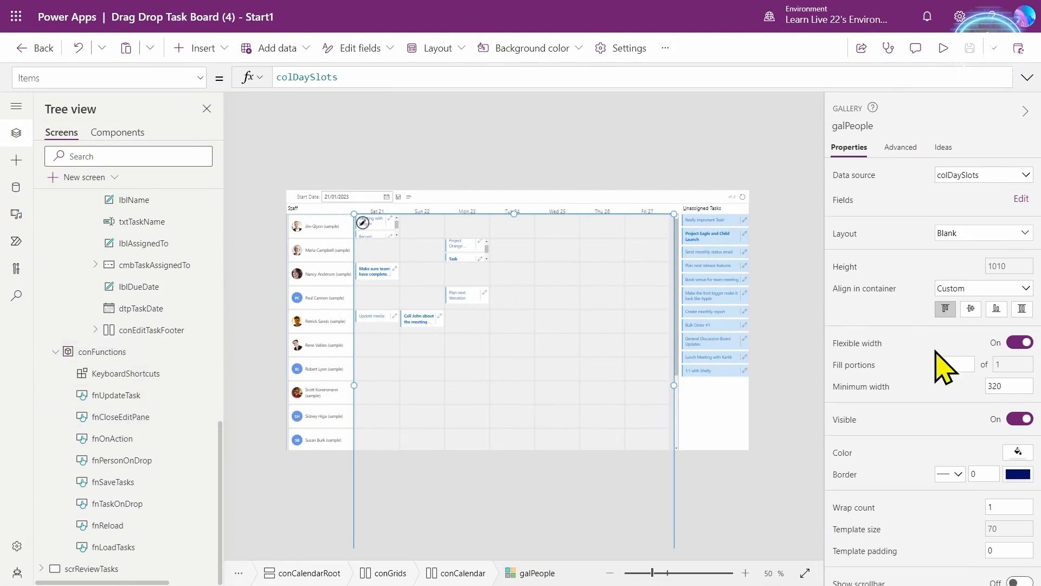
- Check AccessibleLabel on galPeople and galDaySlots via an 'acc' property search, then preview
scroll(945, 466, down, 3)
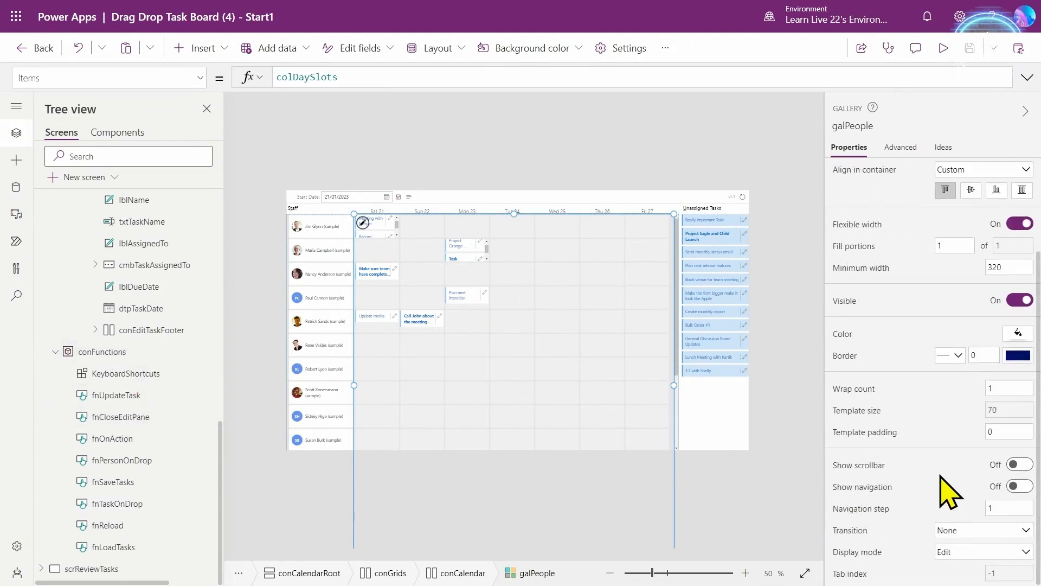
scroll(922, 189, up, 3)
click(899, 149)
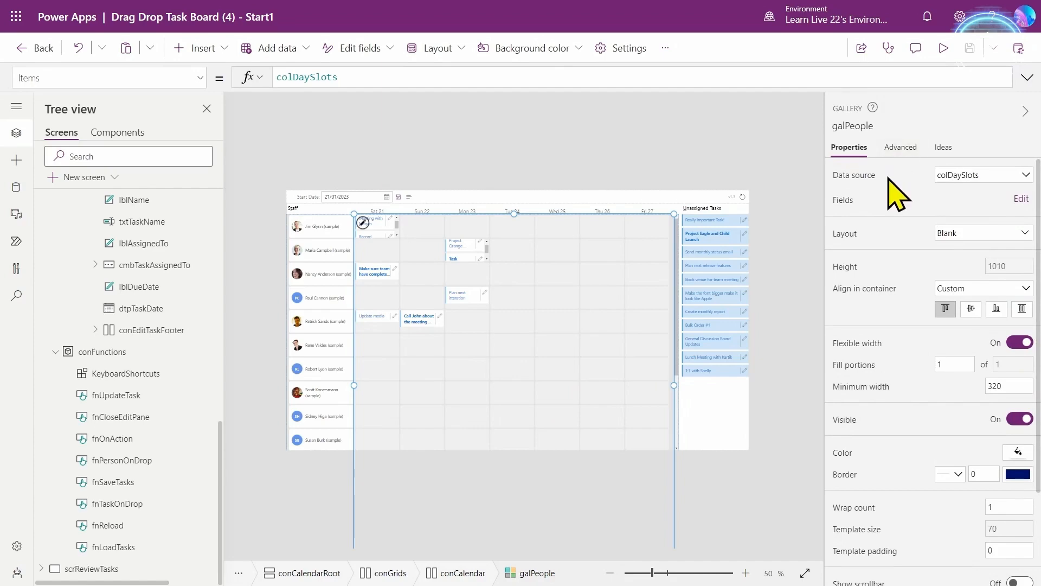
click(889, 174)
text(ar)
key(BackSpace)
text(cc)
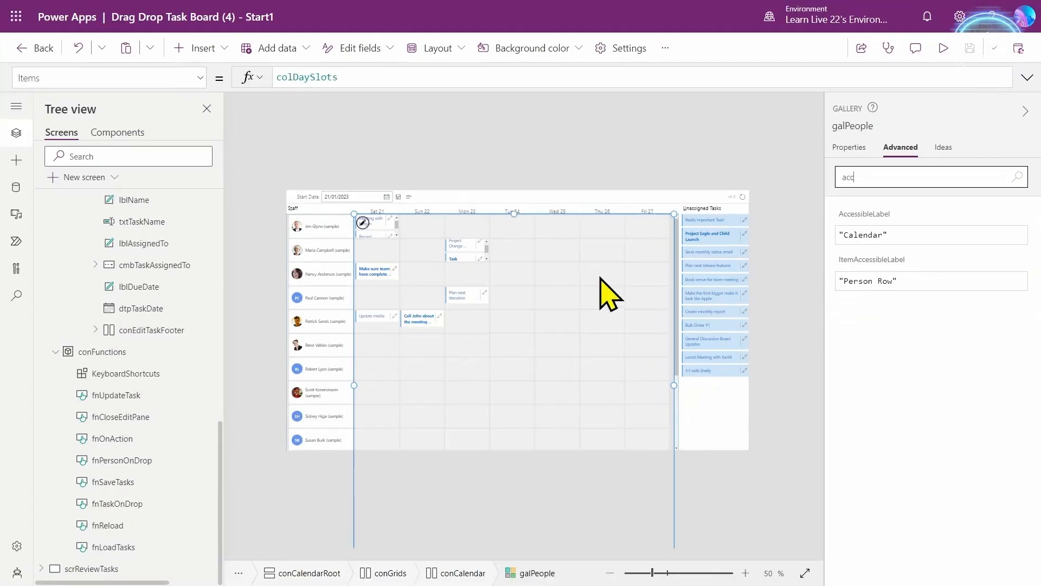
scroll(162, 379, up, 5)
click(170, 319)
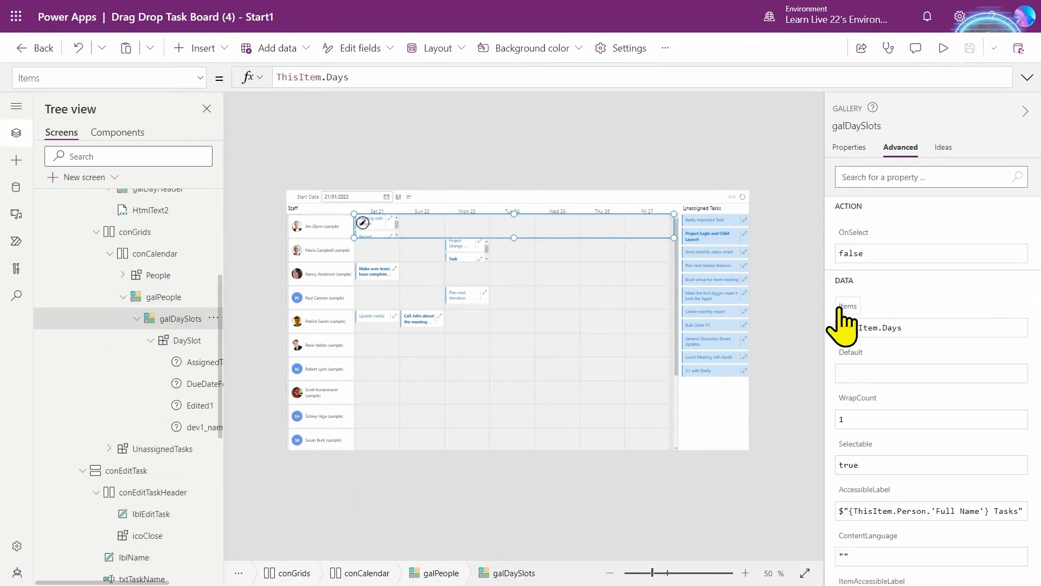
click(602, 320)
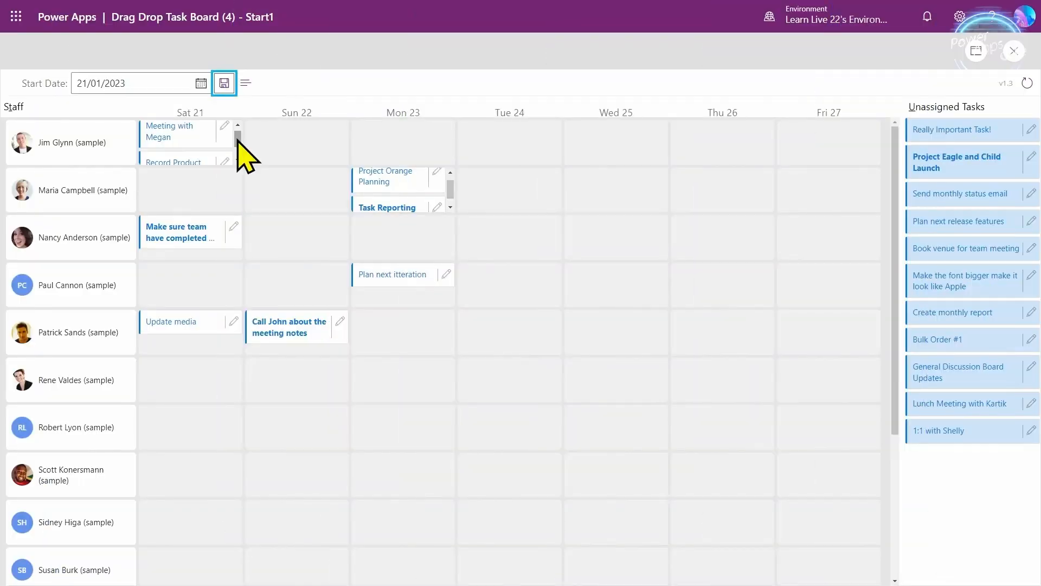
- Tab through the preview to Record Product Demo's edit button, open it, then exit preview
key(Tab)
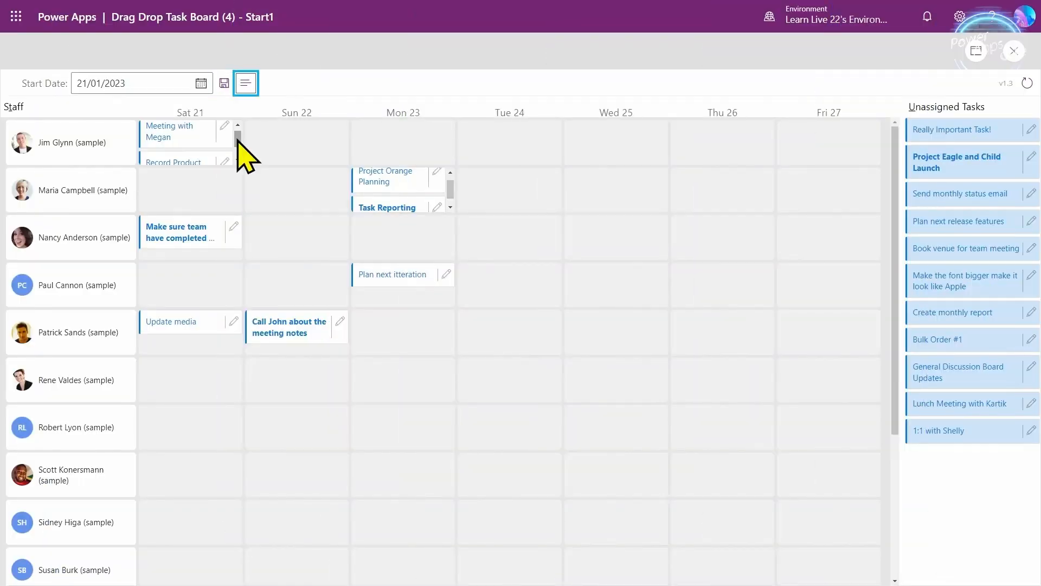
key(Tab)
key(Tab)
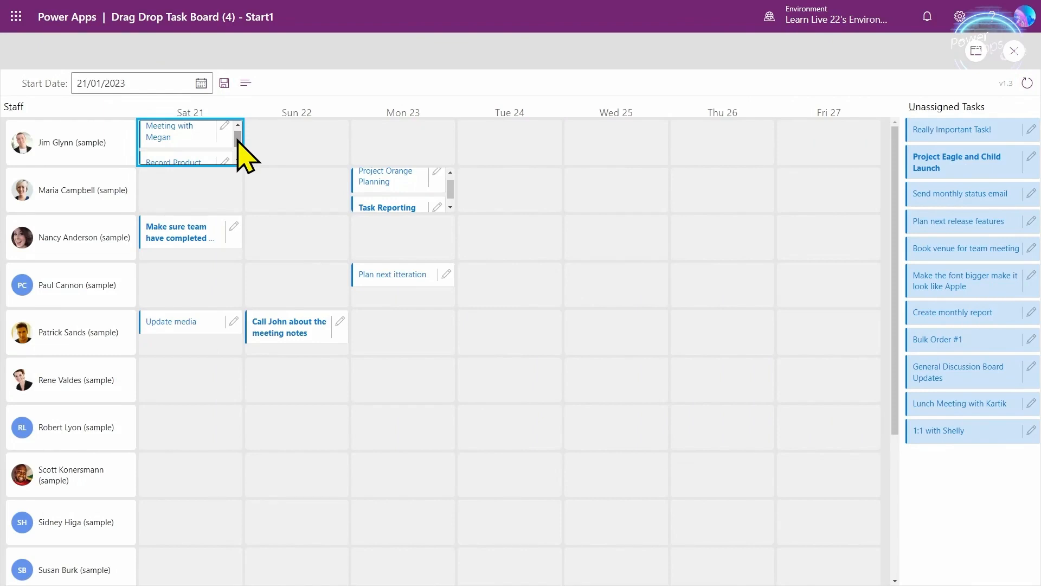
key(Tab)
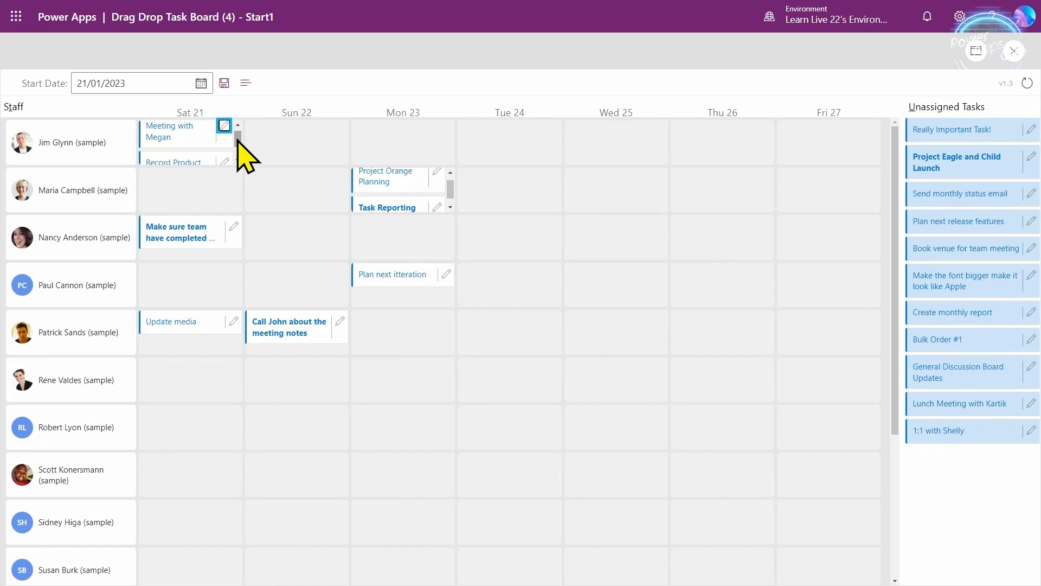
key(Tab)
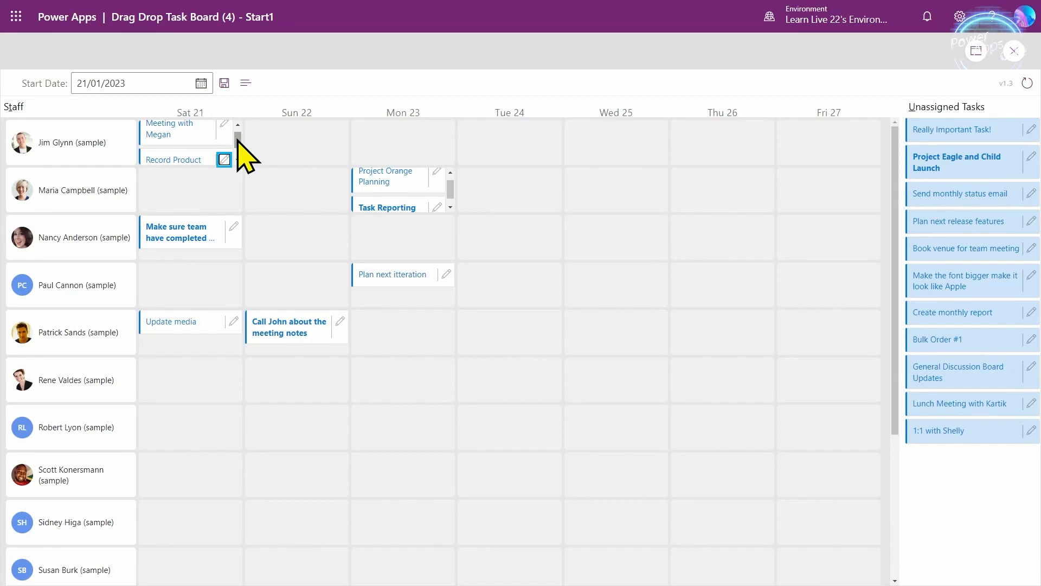
key(Return)
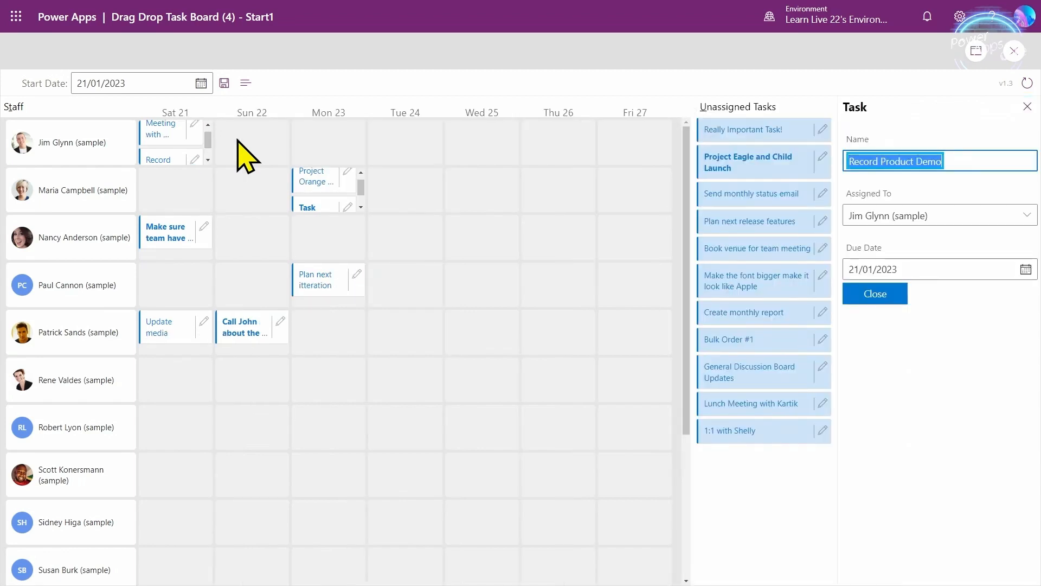
key(Tab)
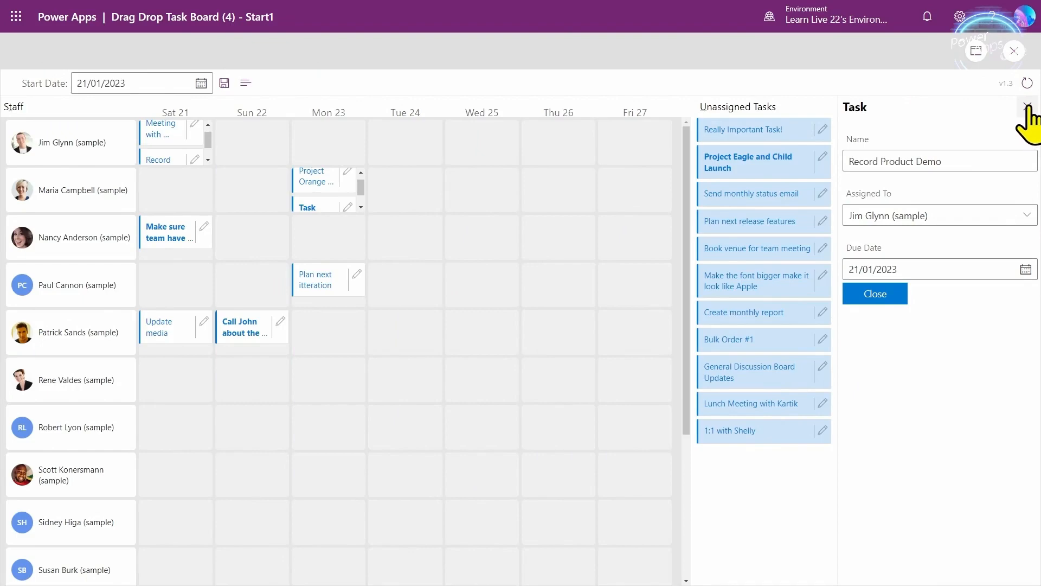
click(1014, 51)
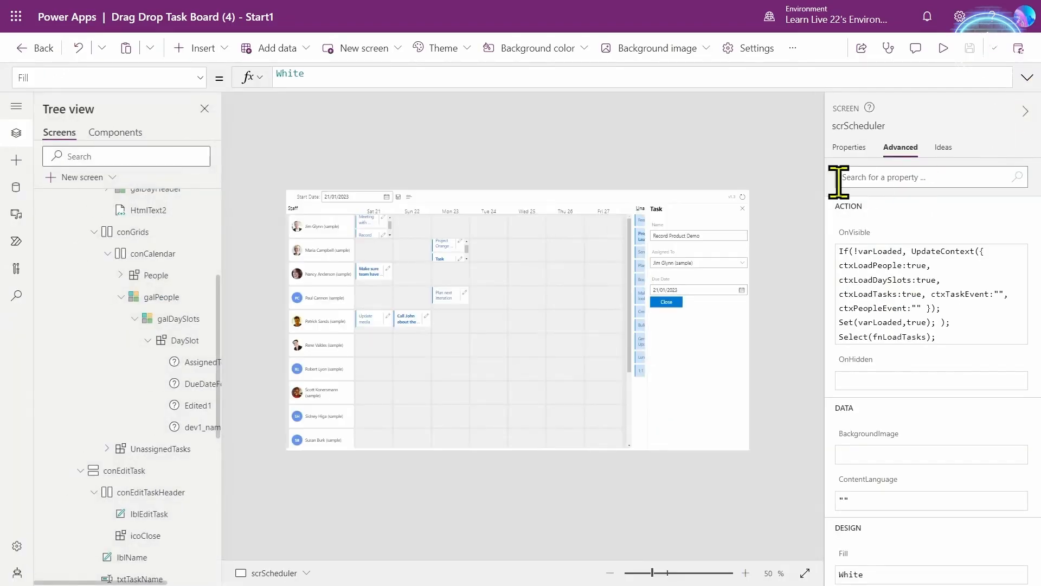
- Set icoClose's AccessibilityLabel to $"Editing Task {ctxSelectedTask.Name}. Close Task"
click(744, 210)
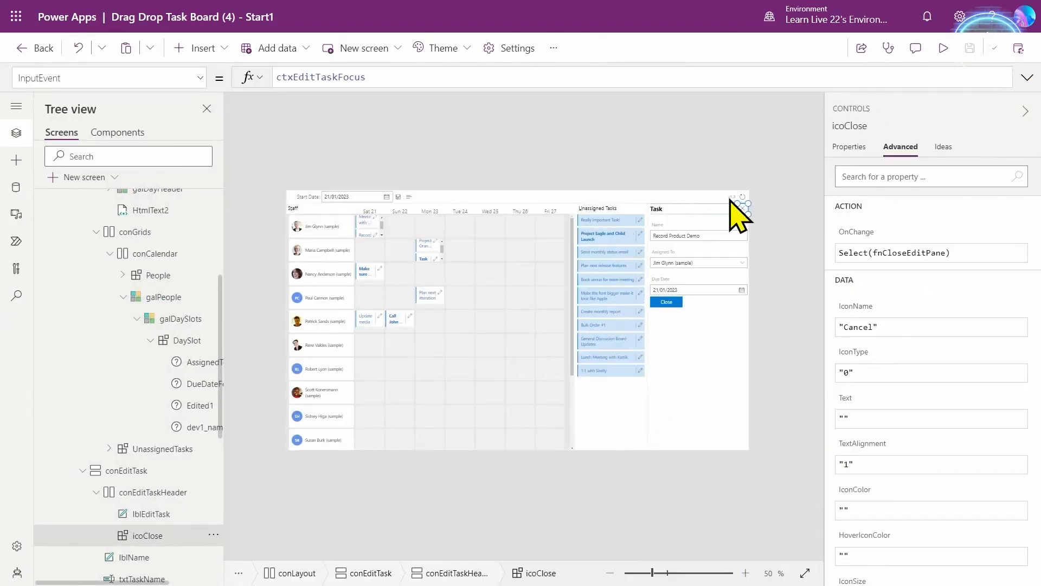
click(897, 179)
text(acc)
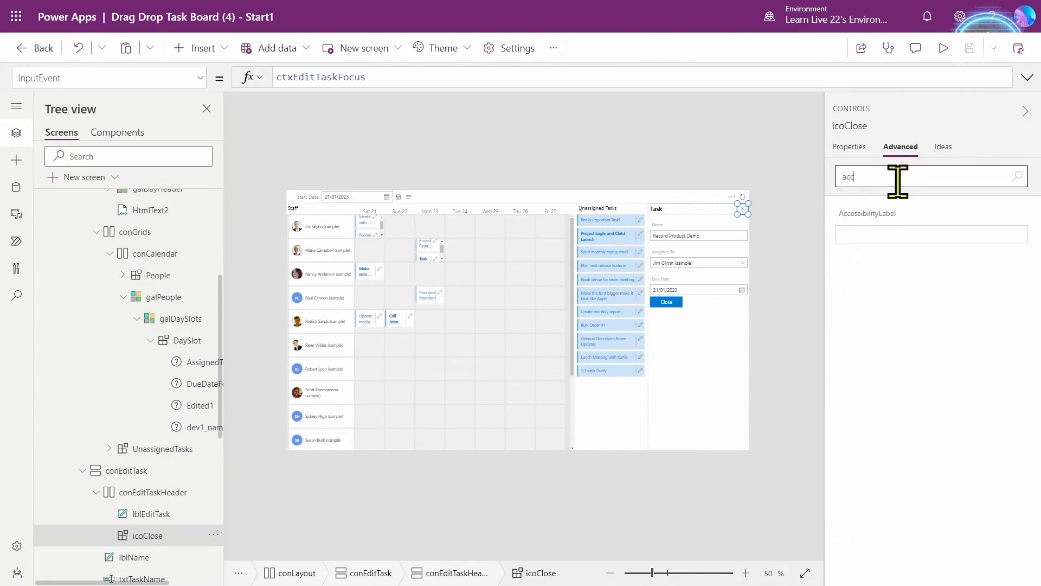
click(885, 233)
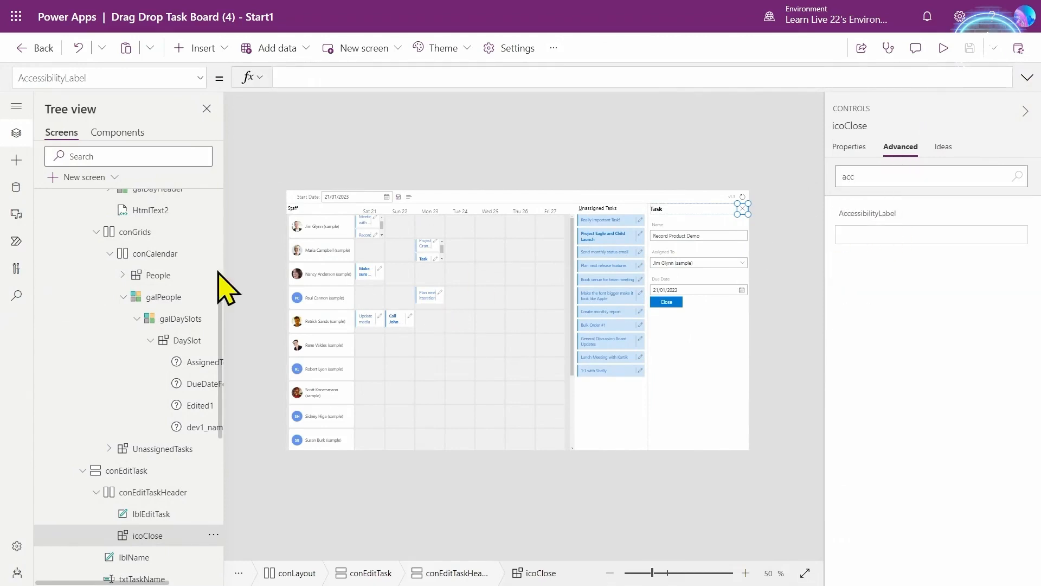
click(309, 70)
text($"Editing Task {ctxSelectedTask.Name}. Close Task")
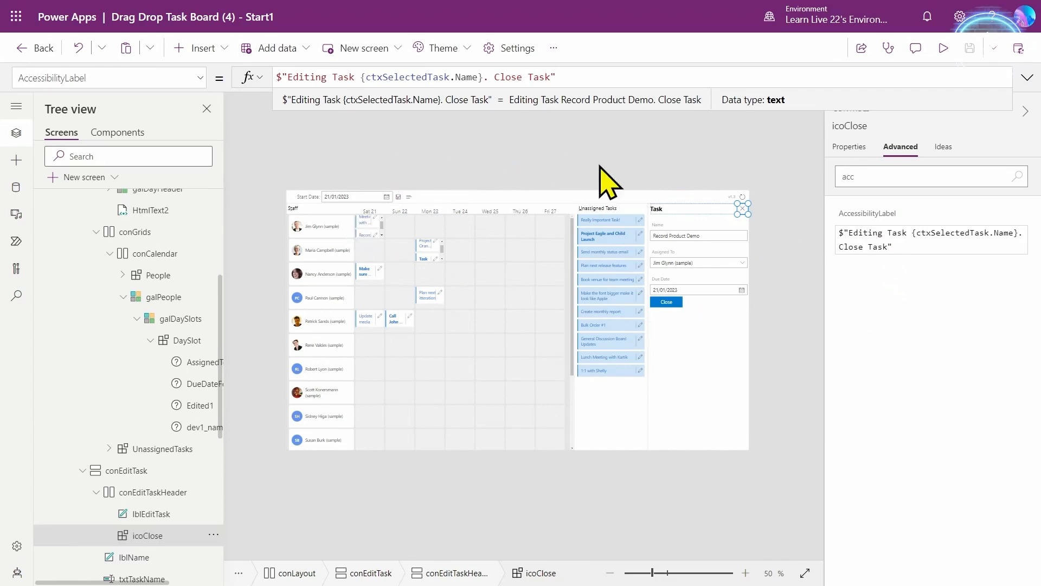
- Review the label formula, then preview the app and open Record Product Demo
click(1025, 80)
click(1026, 79)
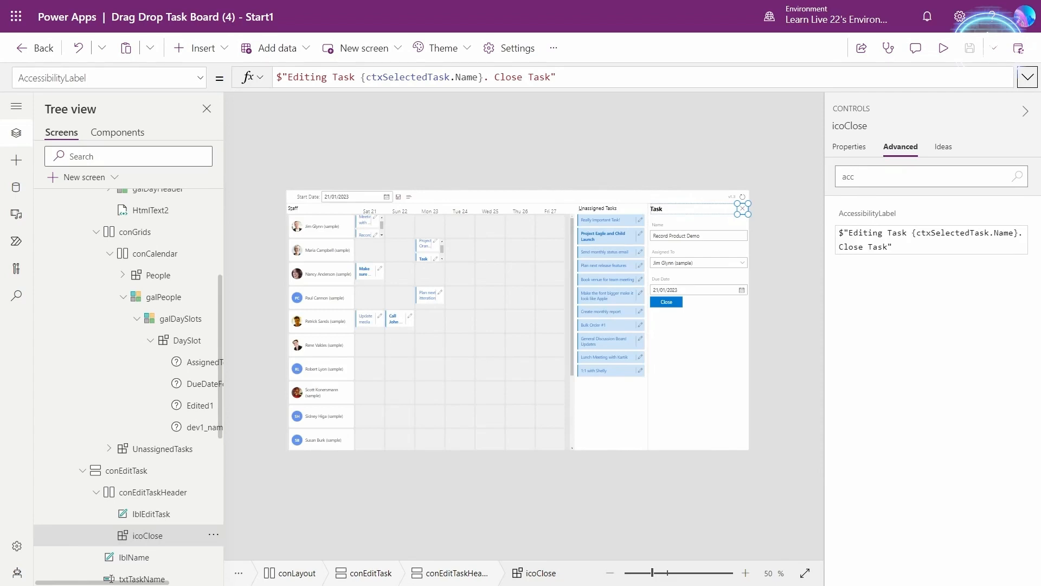
key(F5)
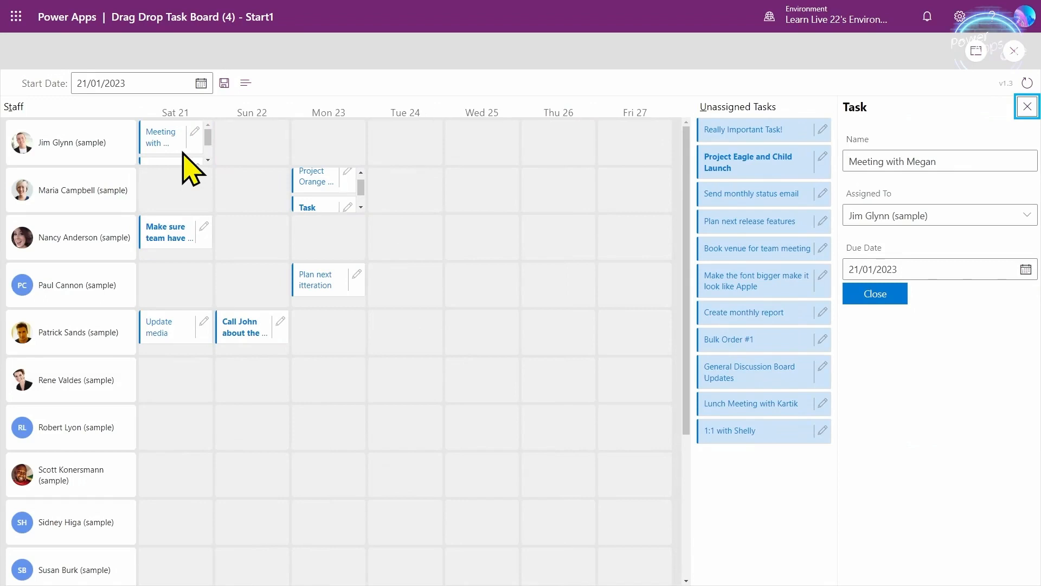
click(183, 157)
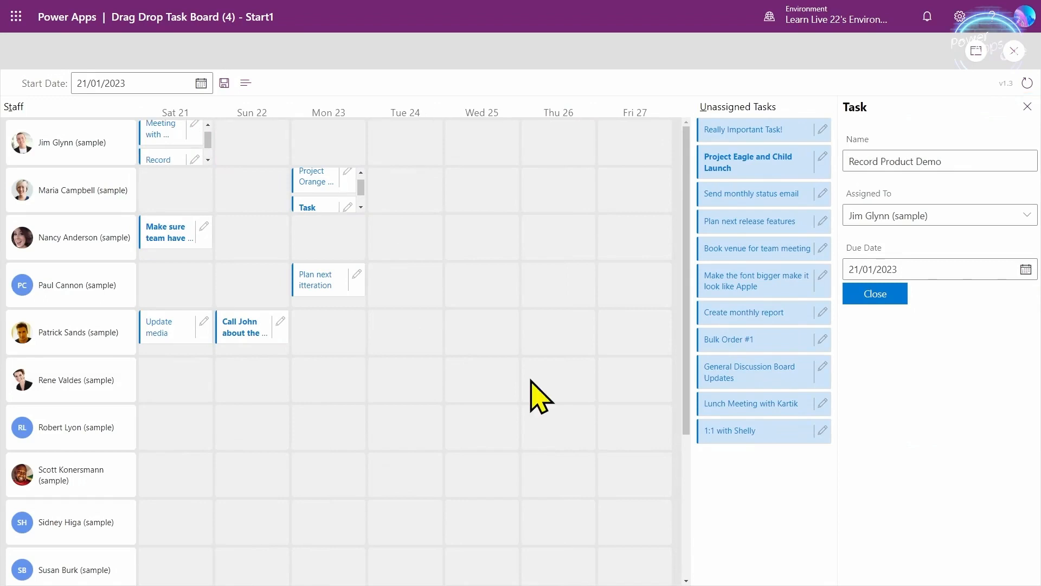